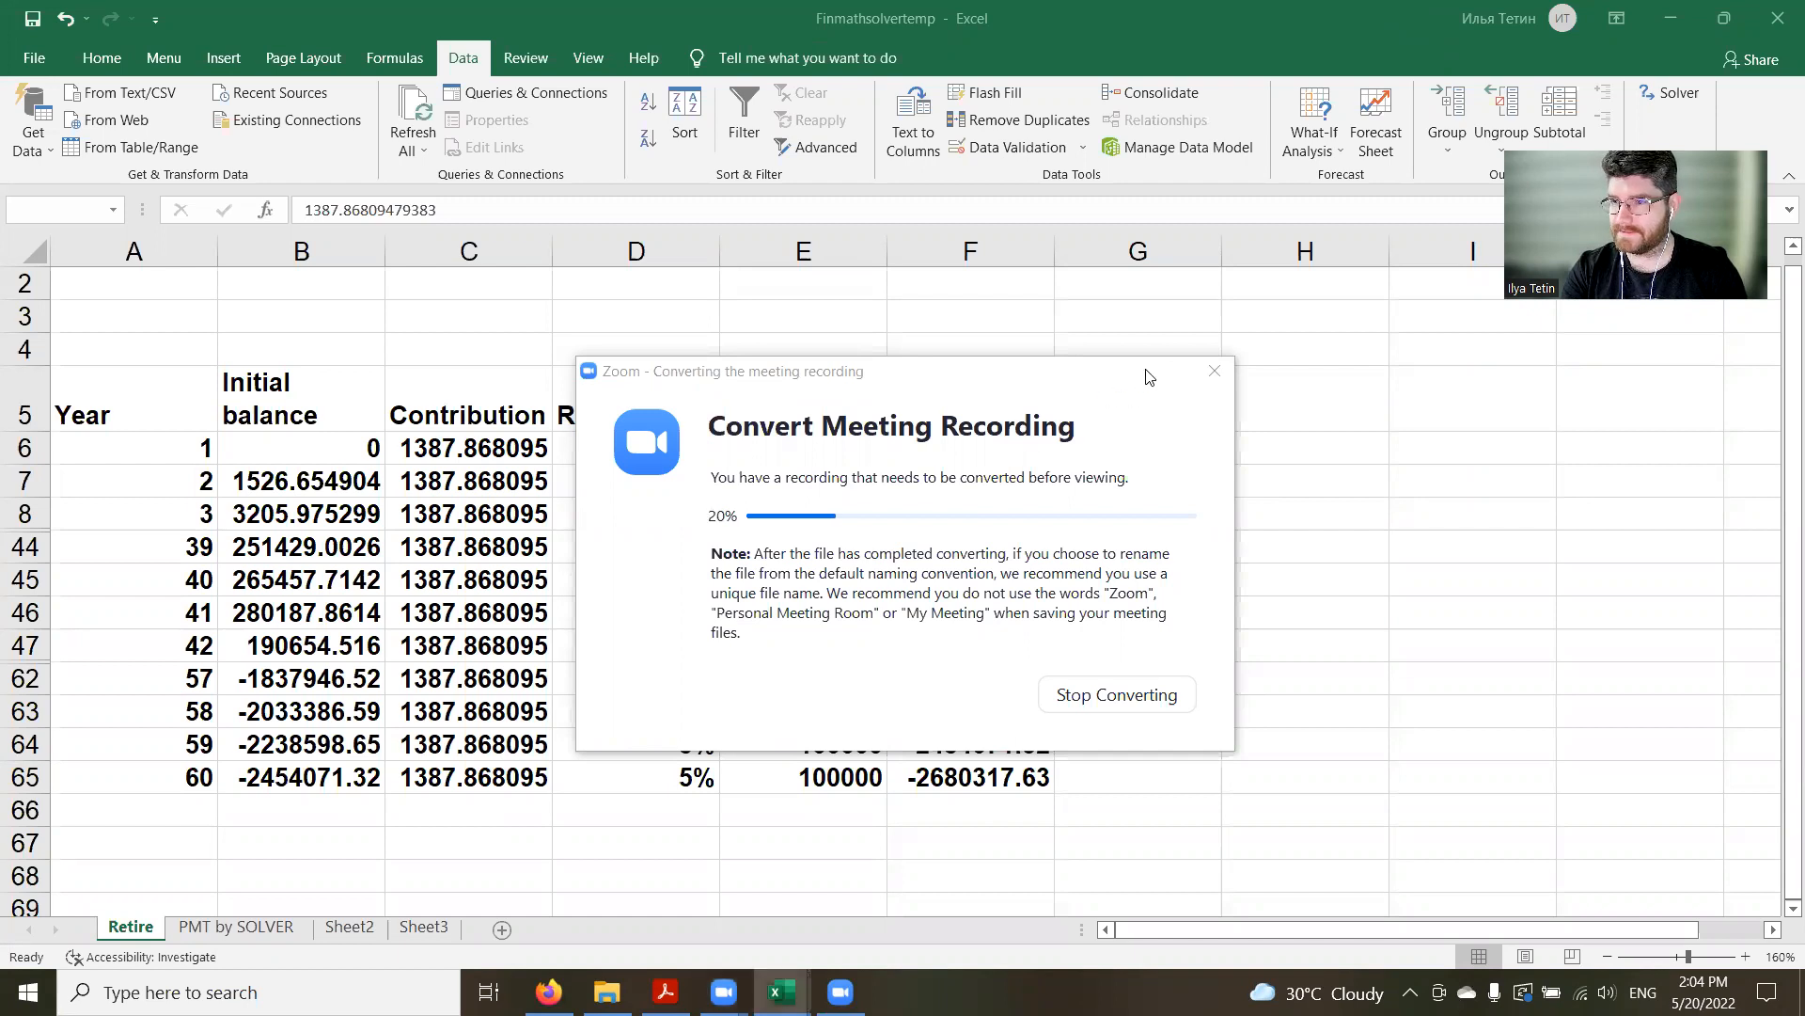
Move the recording conversion window off the table and clear the Contribution values for years 2 to 60
left_click_drag(1128, 385, 1166, 956)
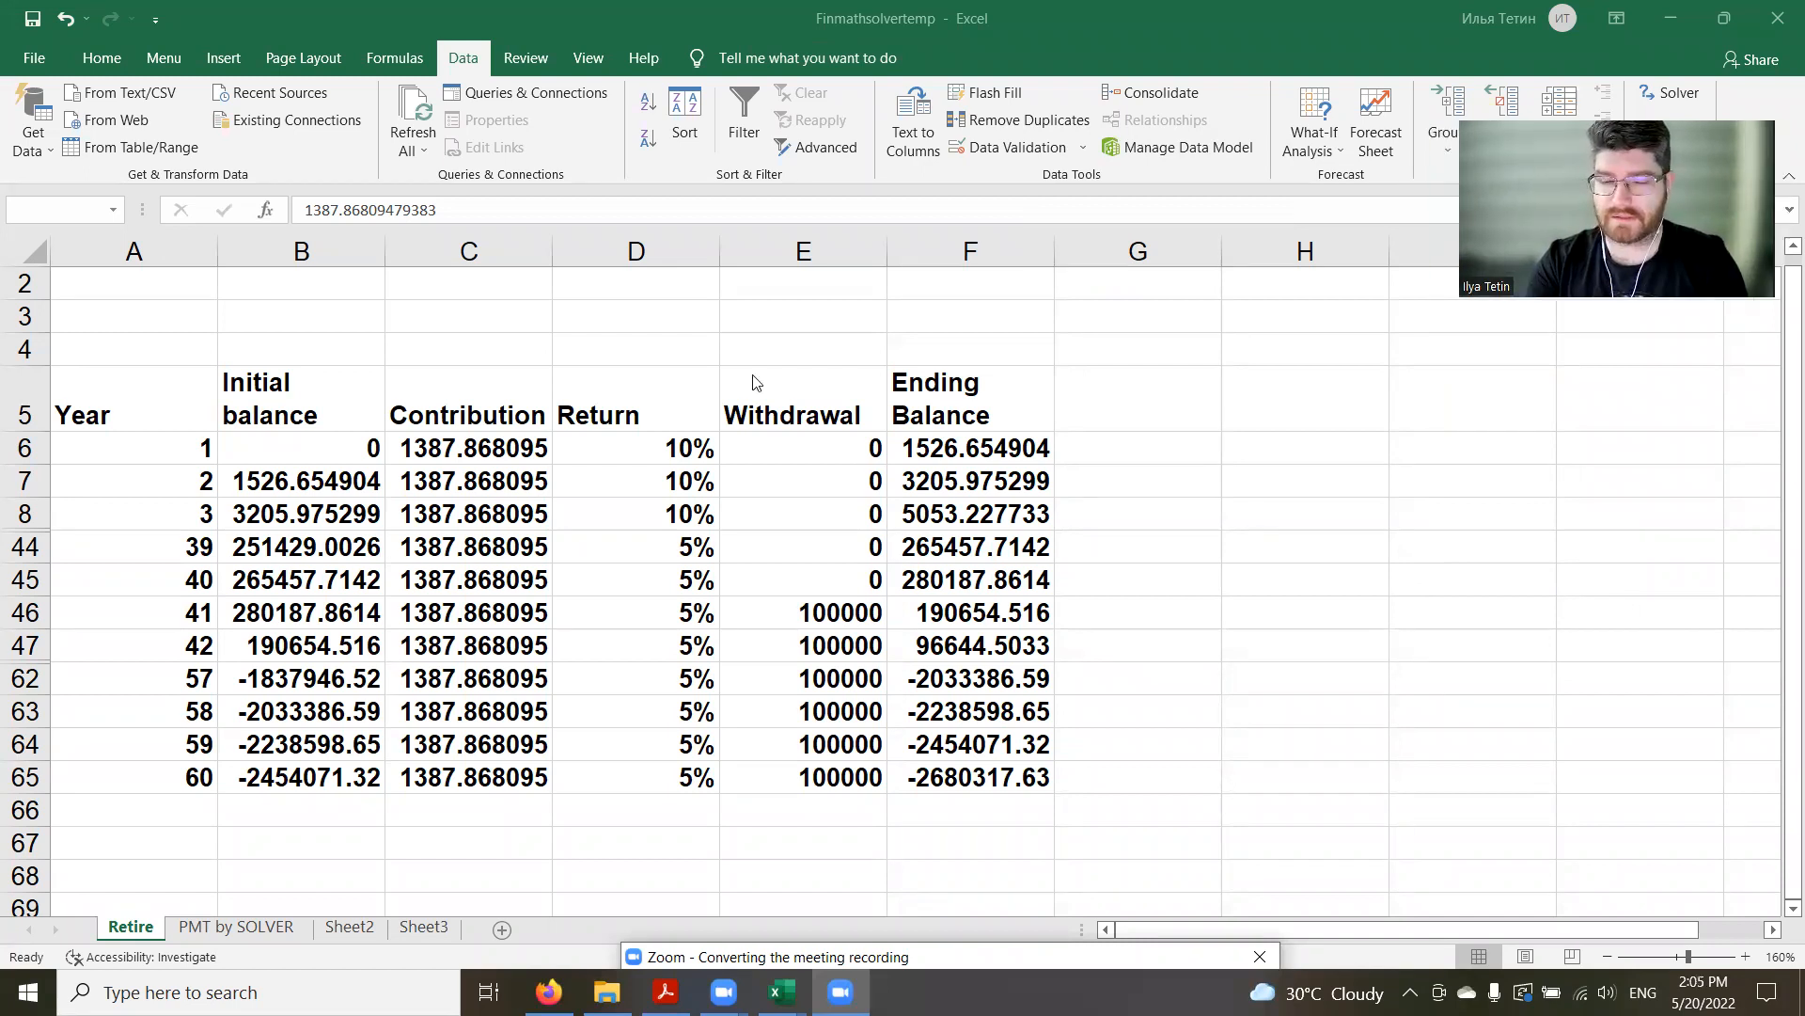
left_click(473, 459)
key("ctrl+shift+Down")
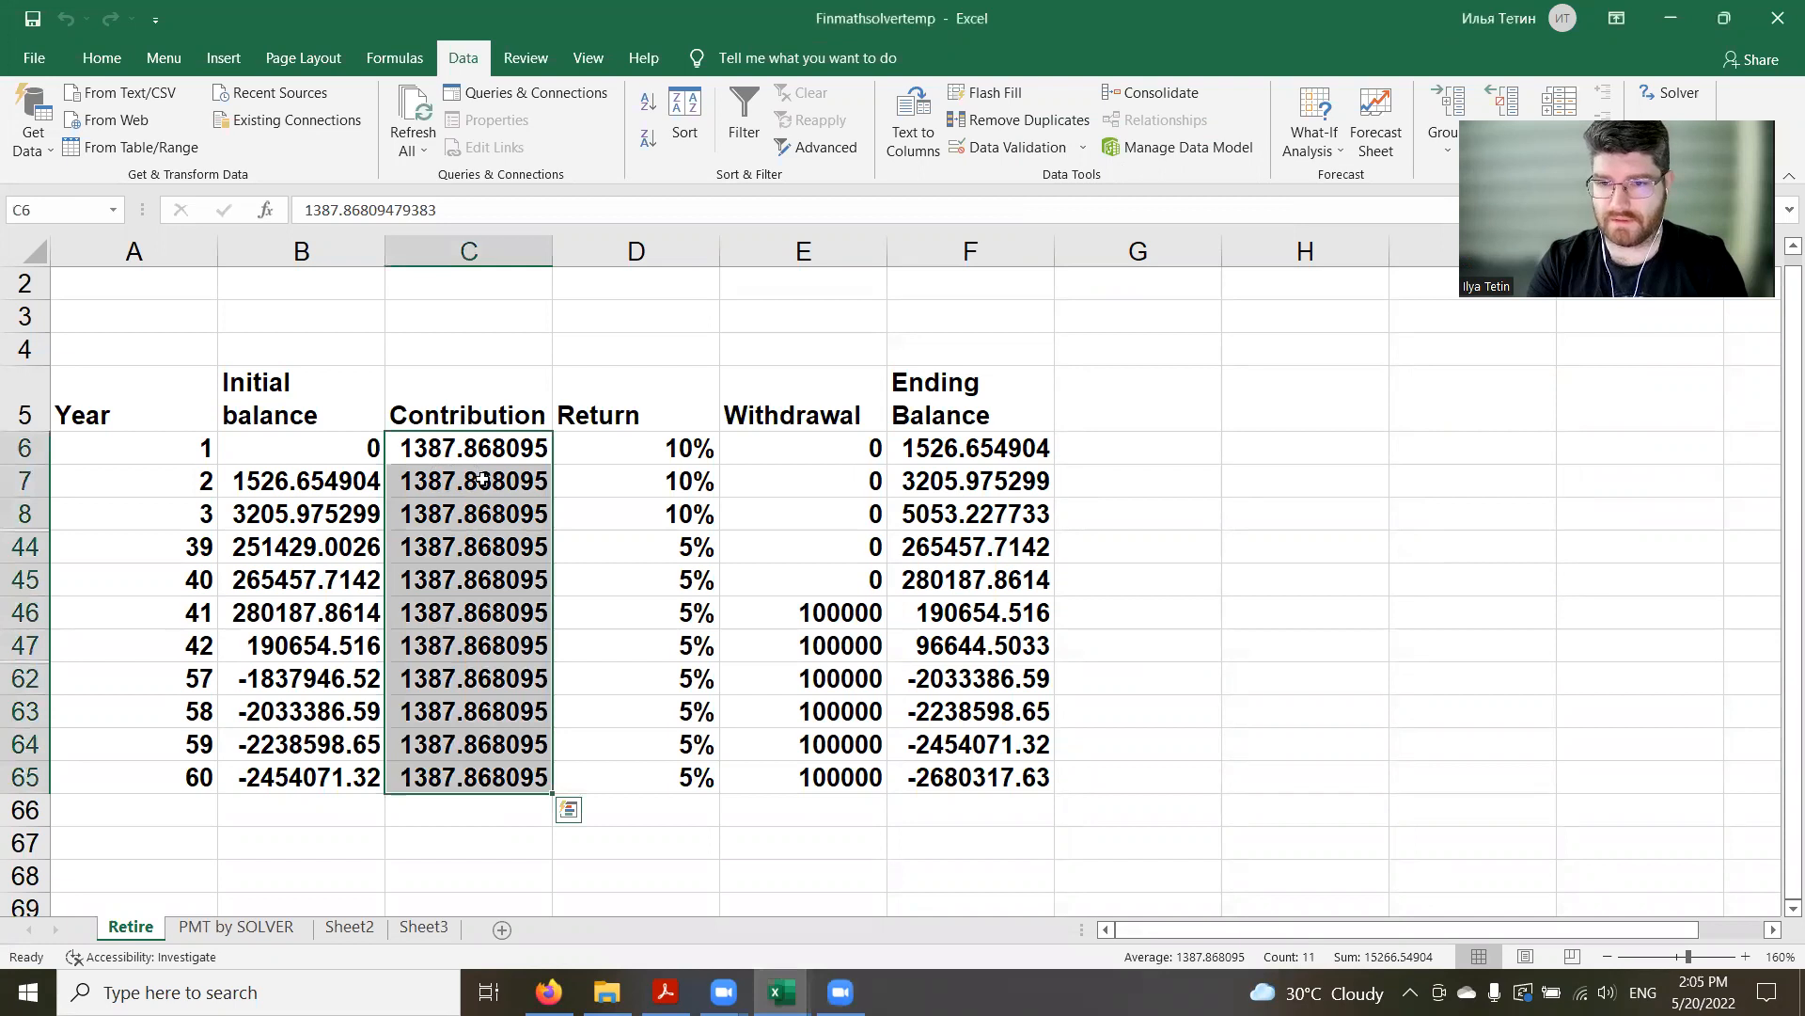
left_click_drag(484, 485, 498, 777)
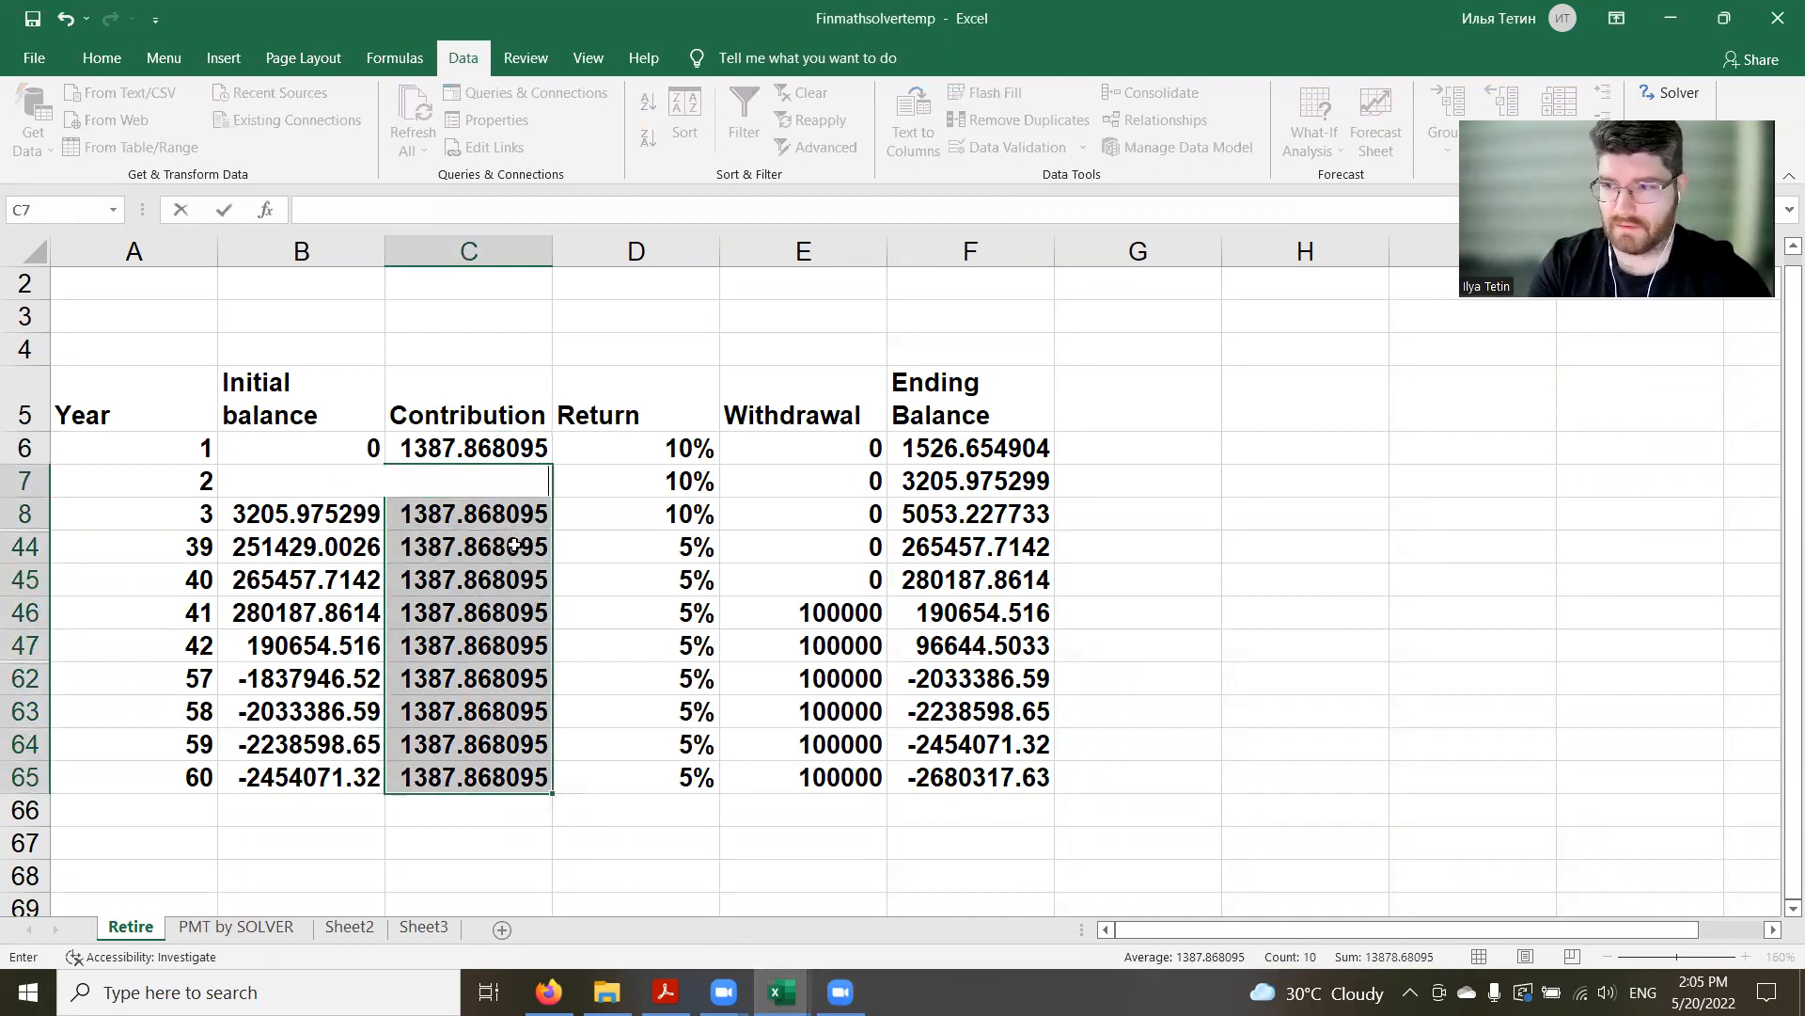
left_click_drag(461, 776, 484, 489)
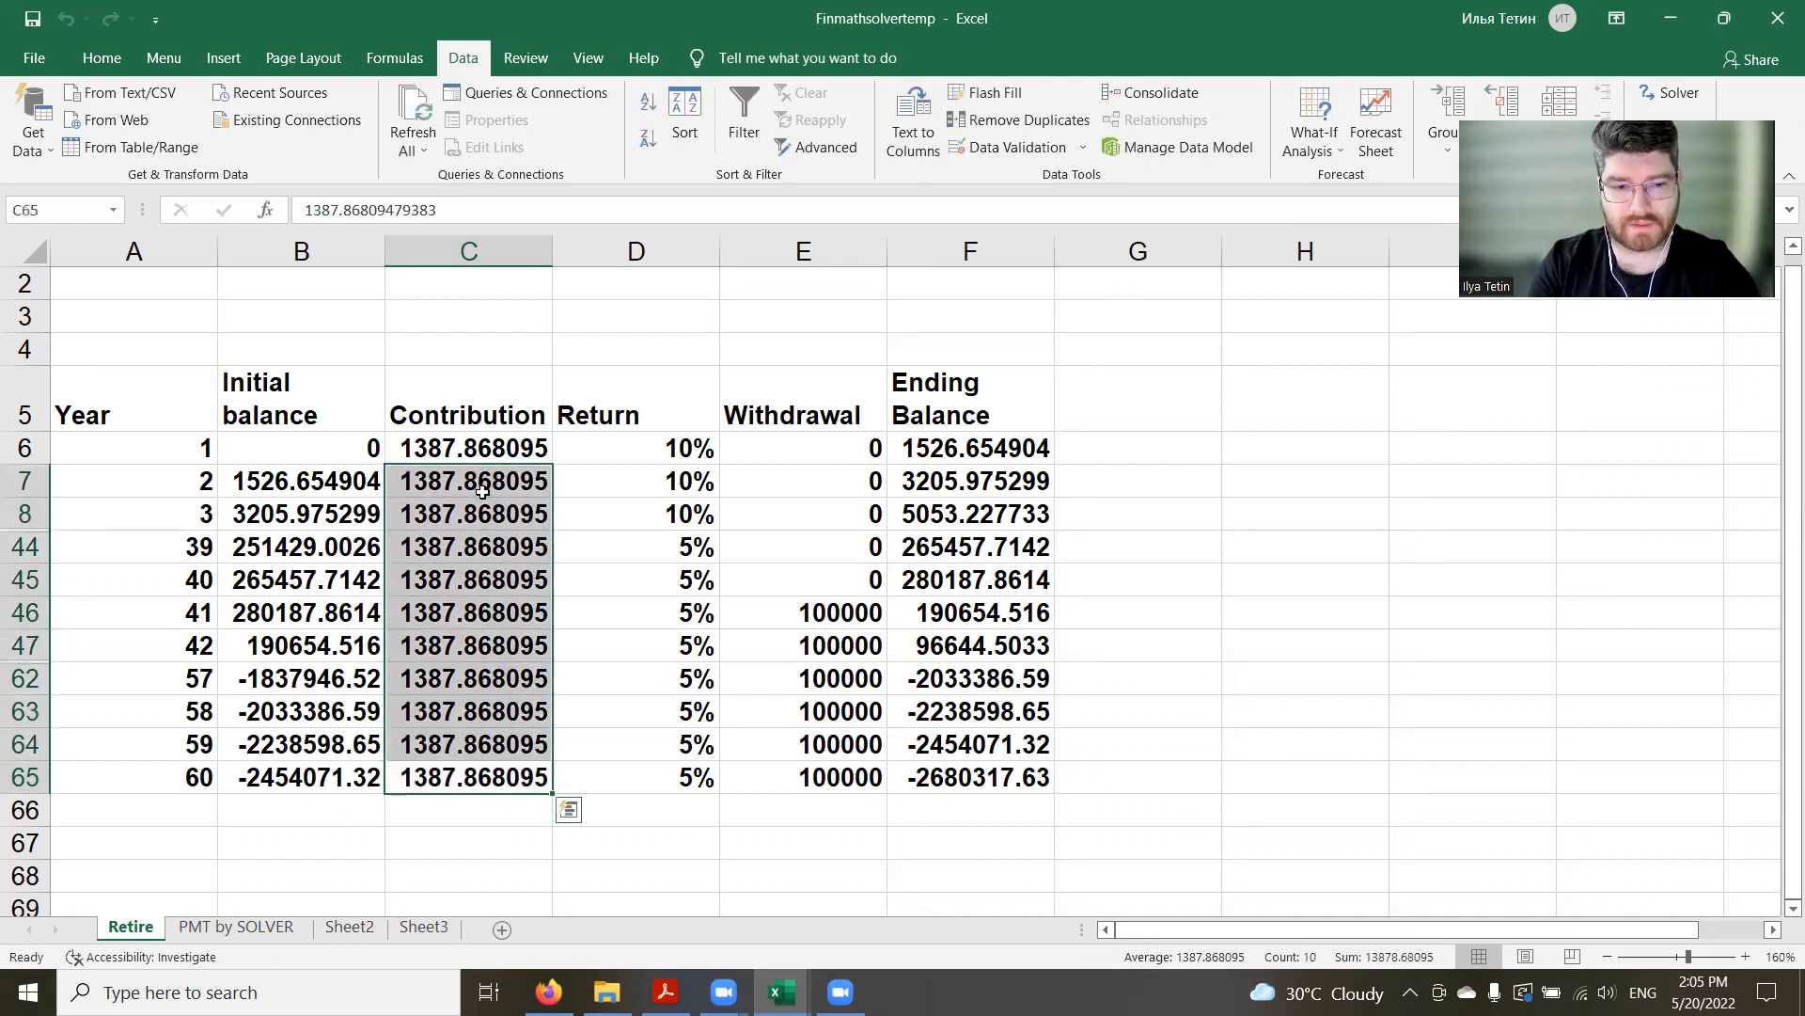
key("Delete")
left_click(486, 510)
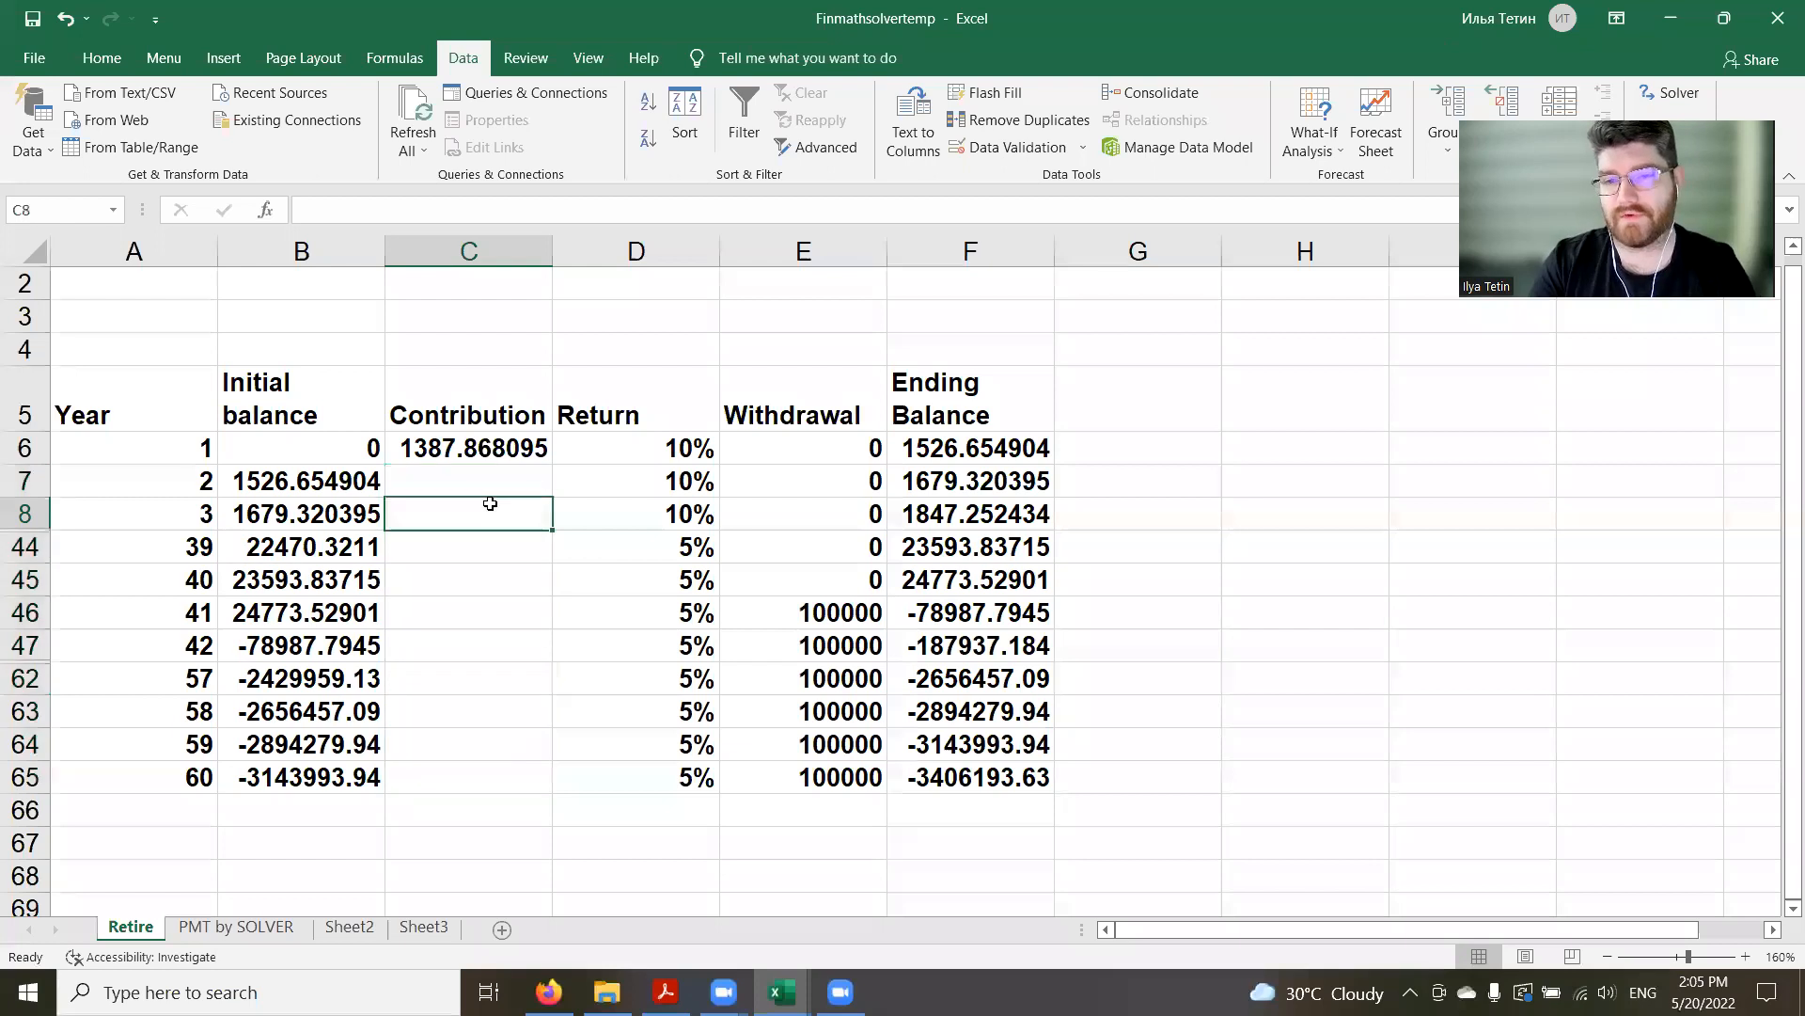
Enter the formula =C6+500 in C7 so the year 2 contribution exceeds year 1 by 500
left_click(489, 454)
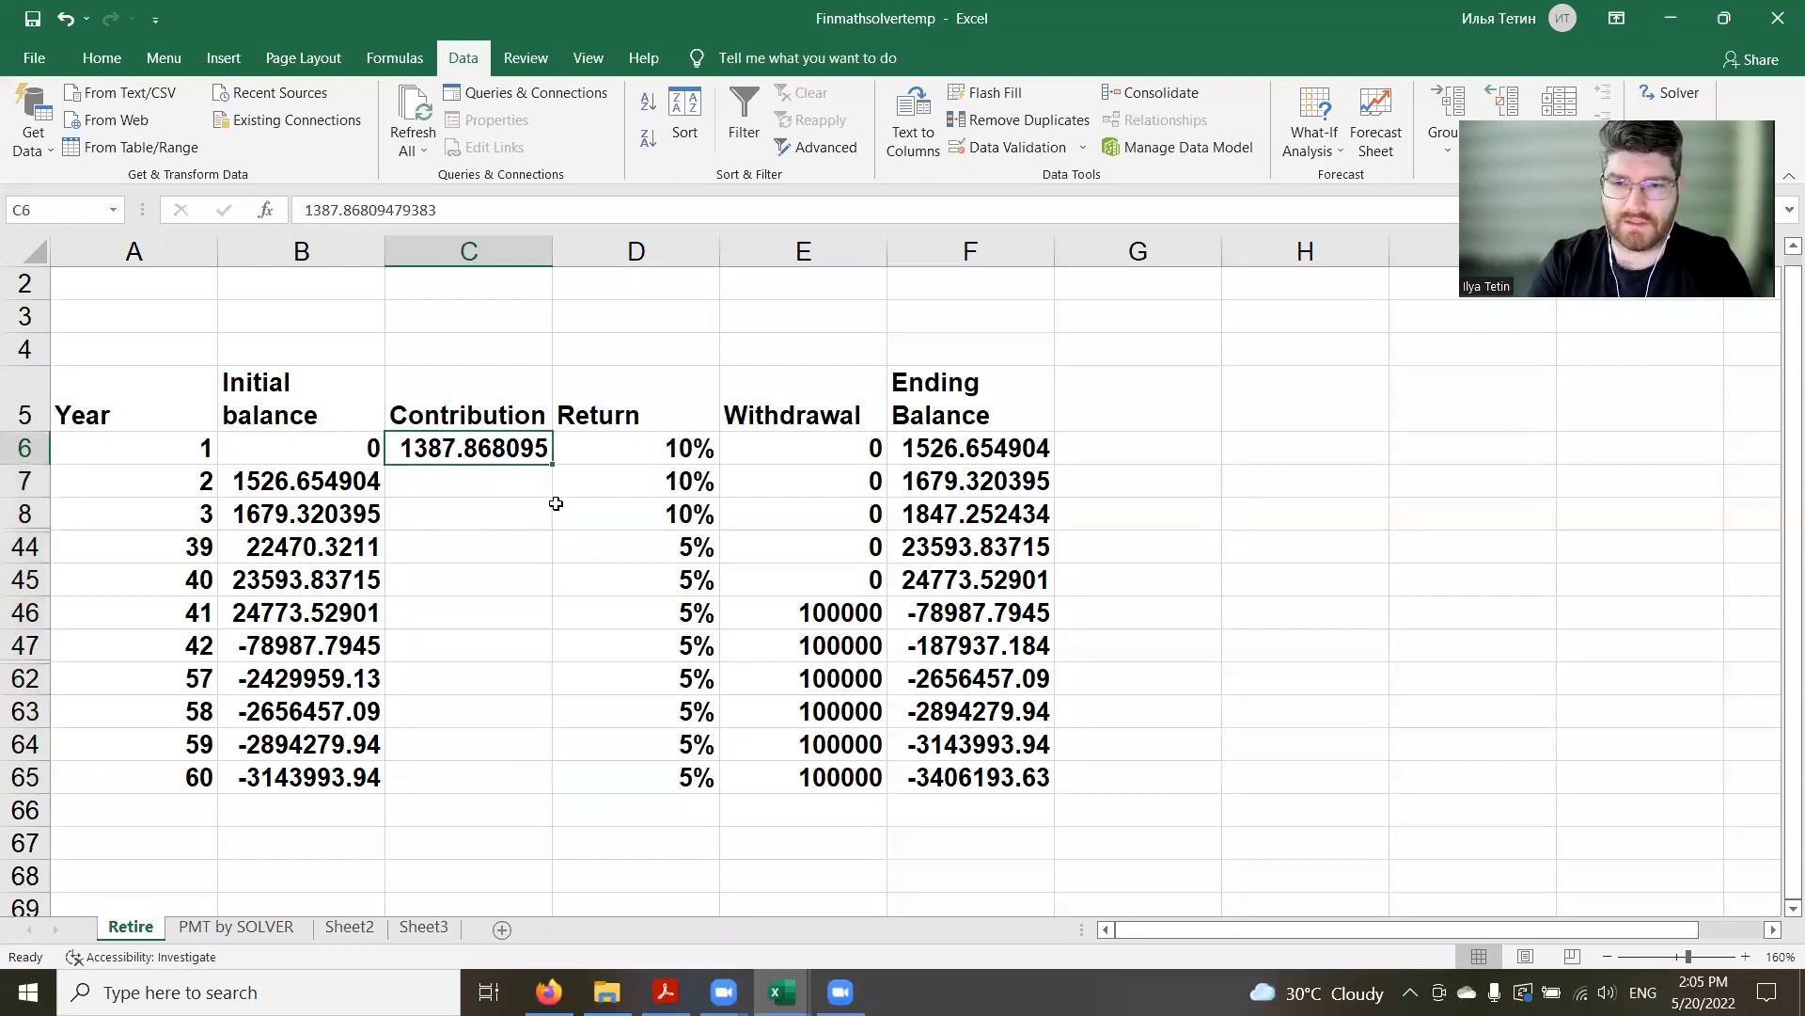
left_click(528, 478)
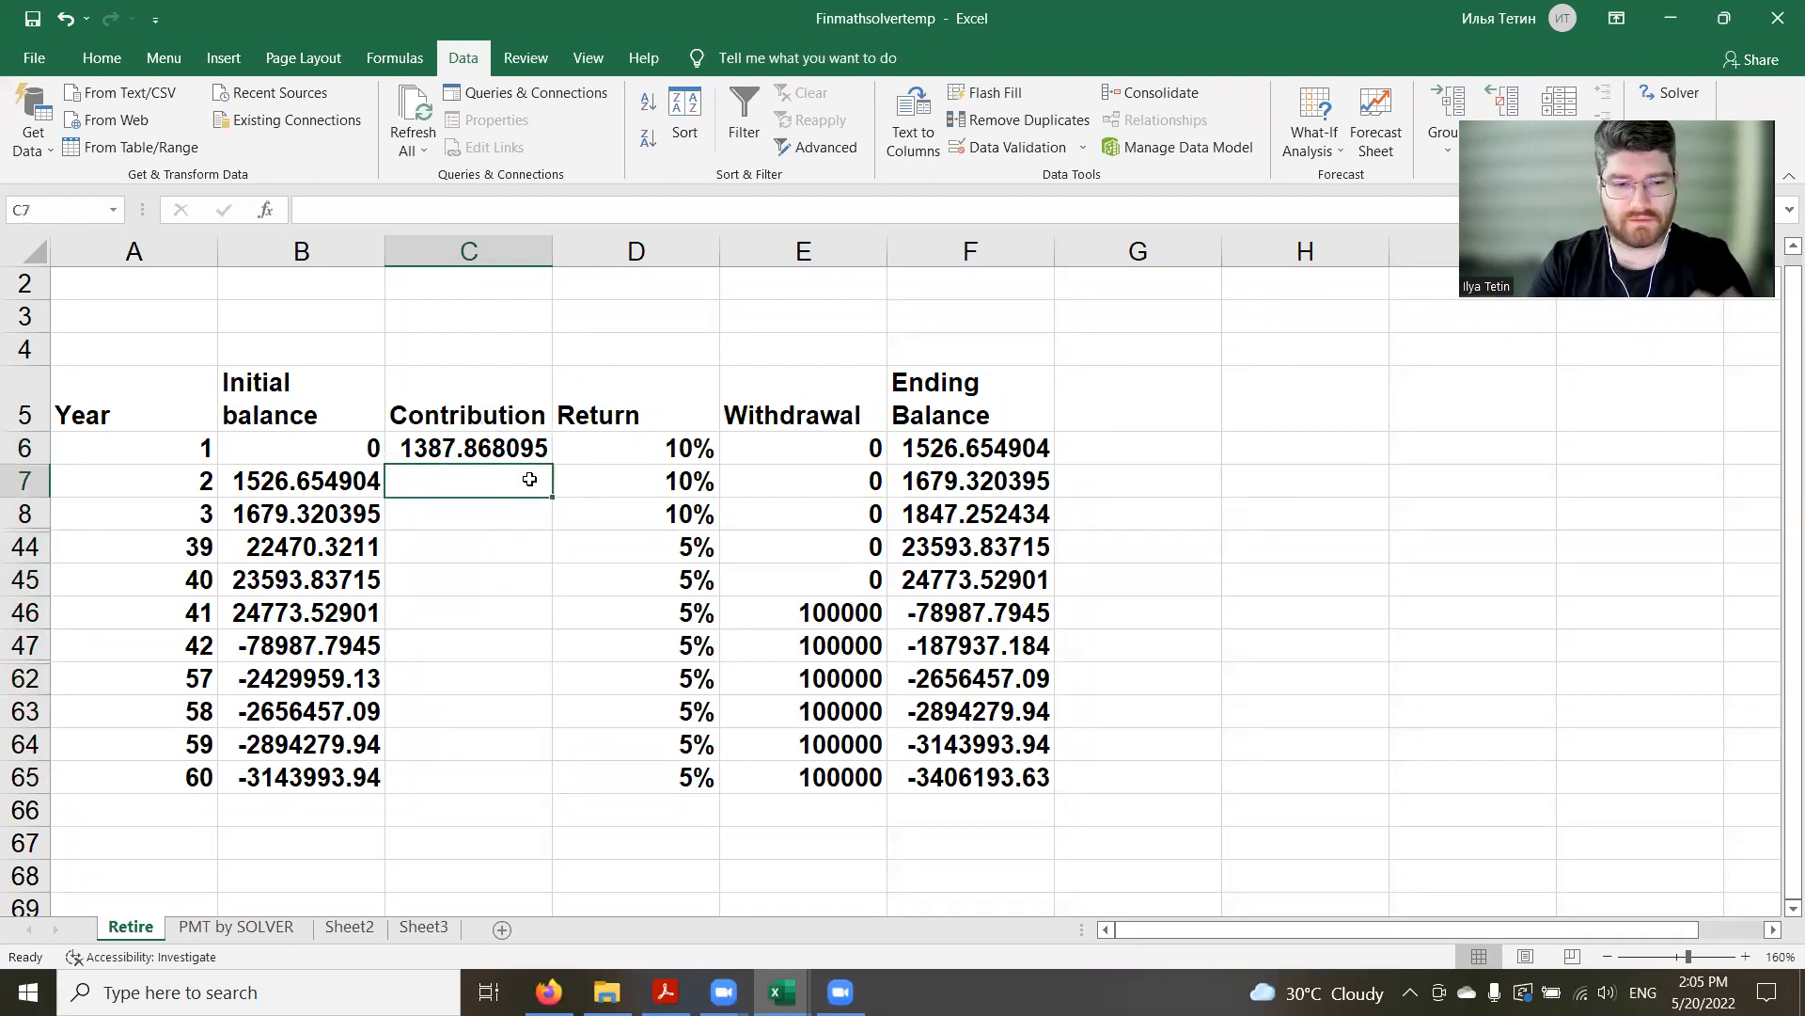
type("=")
left_click(488, 453)
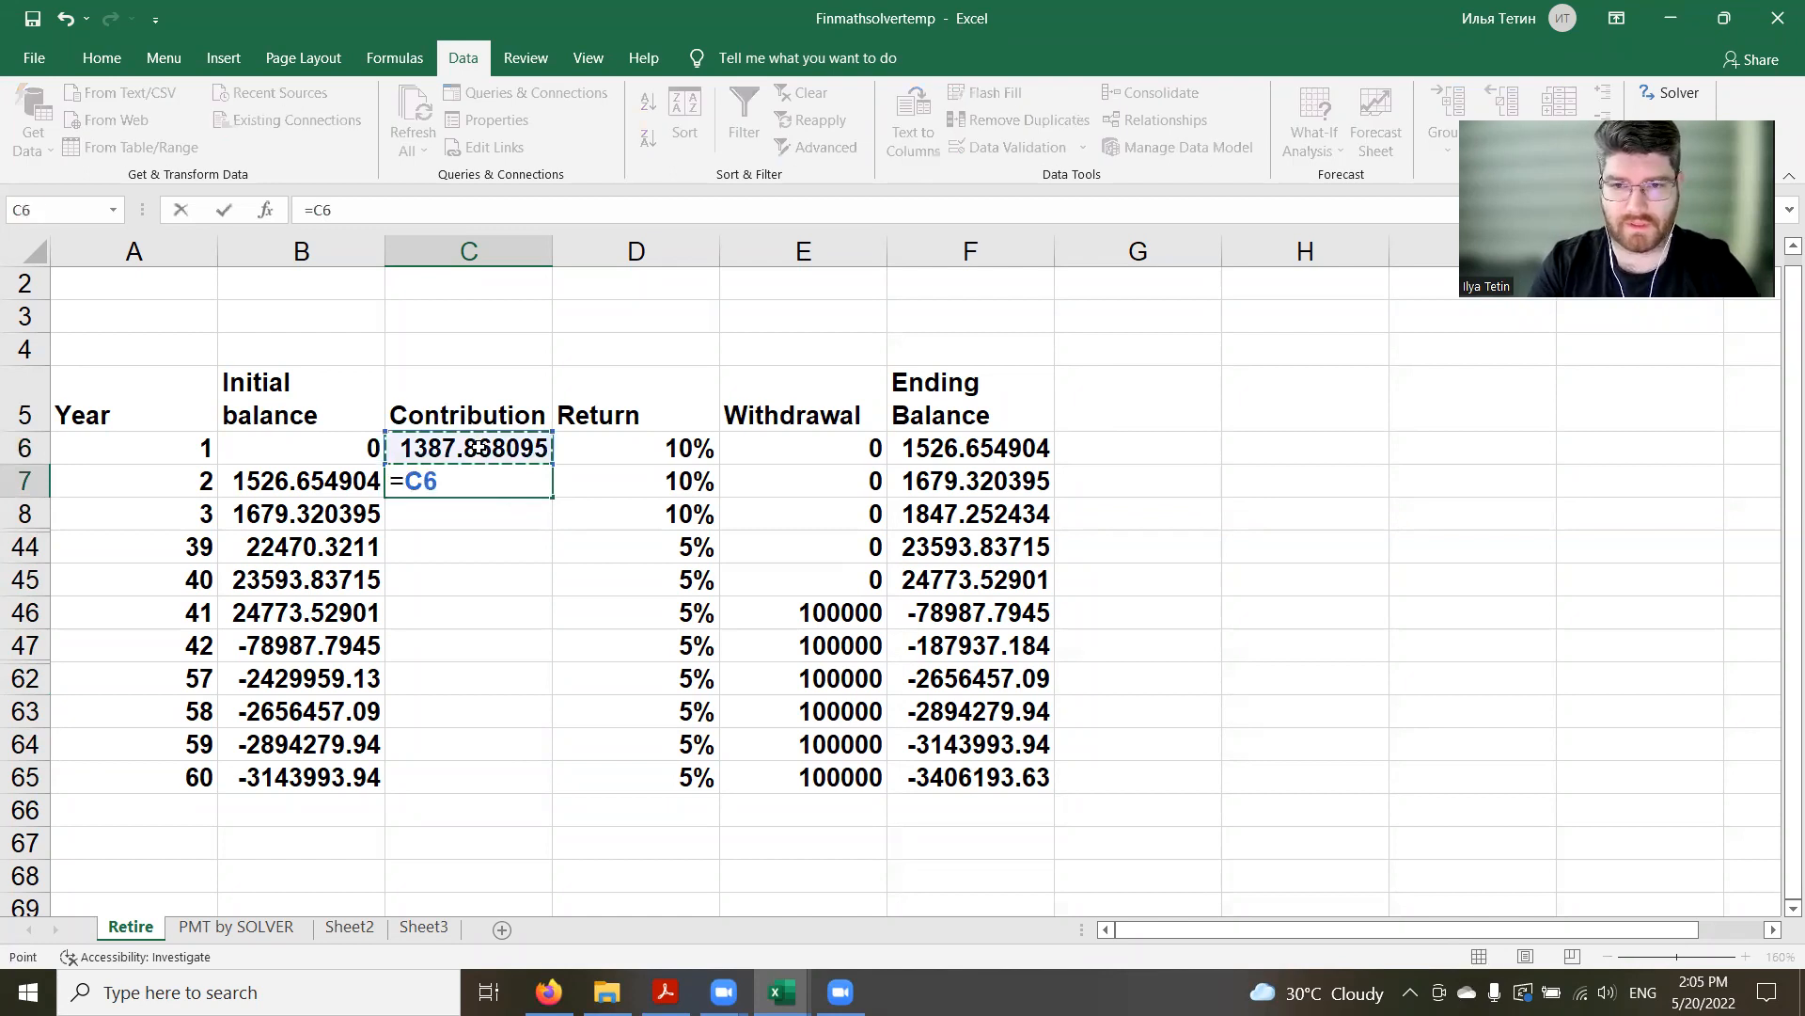
type("+500")
key("Return")
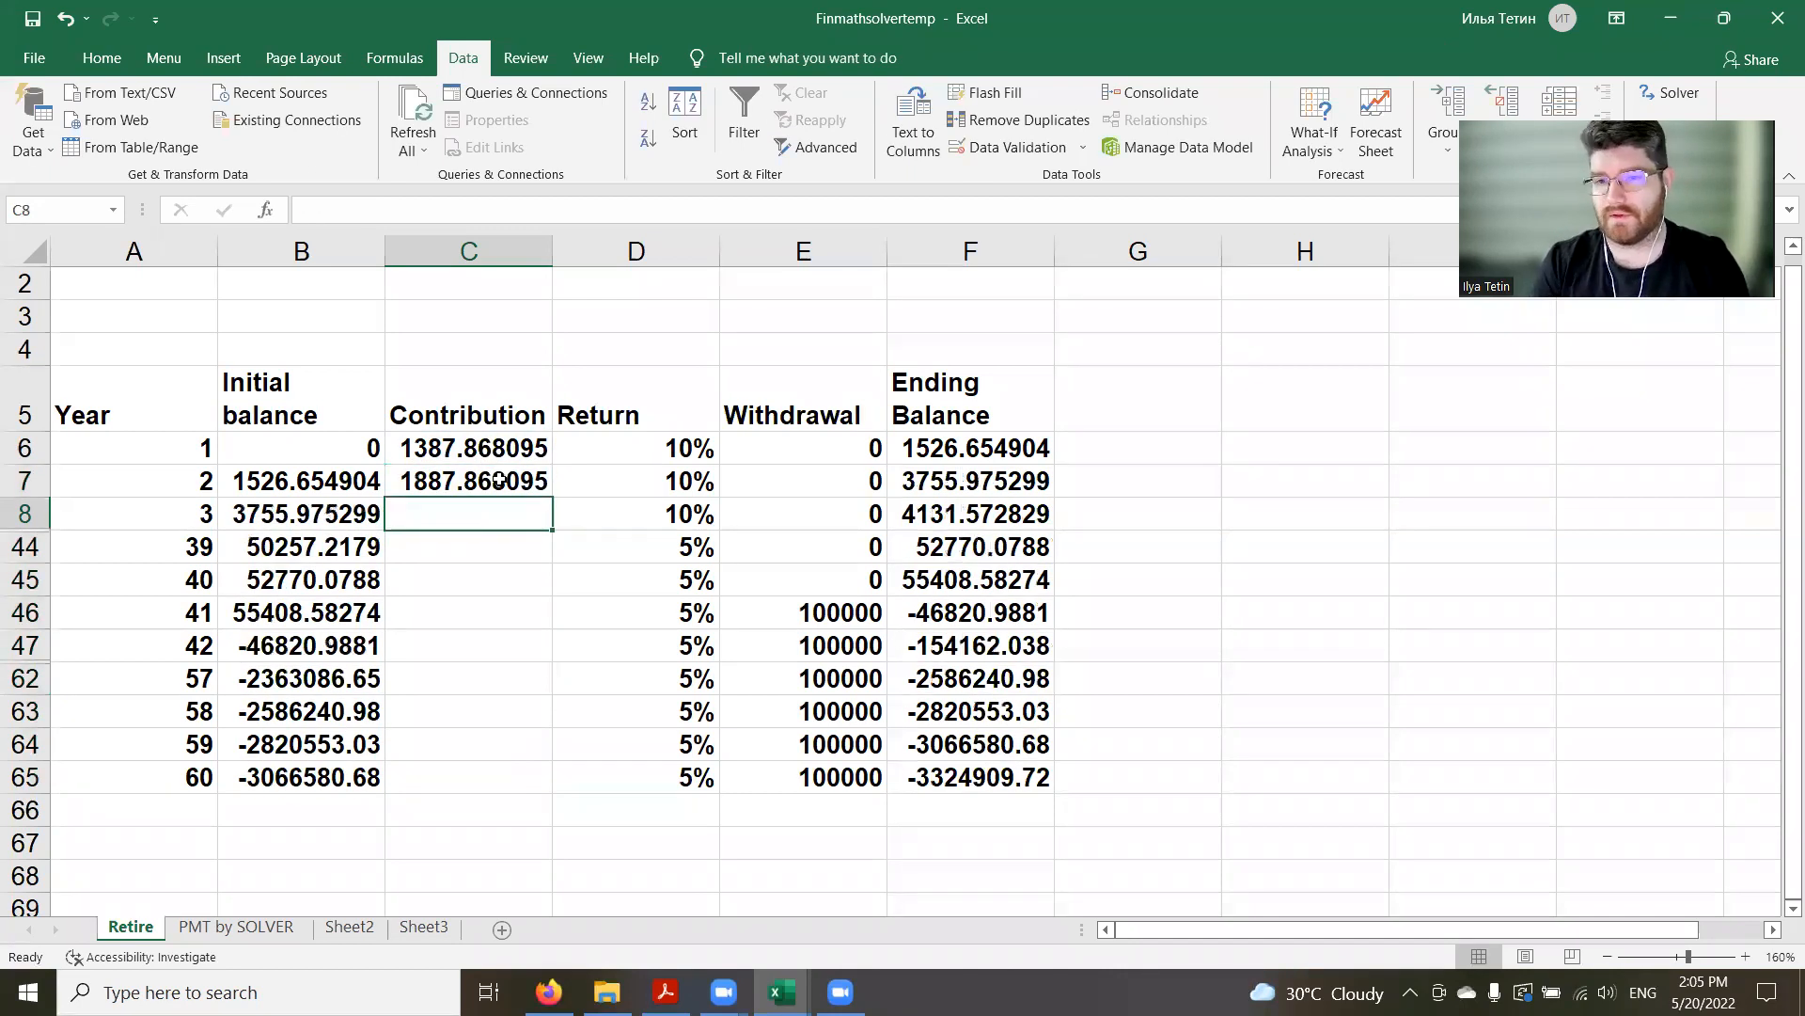
Fill the year 2 contribution formula down through year 40 in C45
left_click(541, 487)
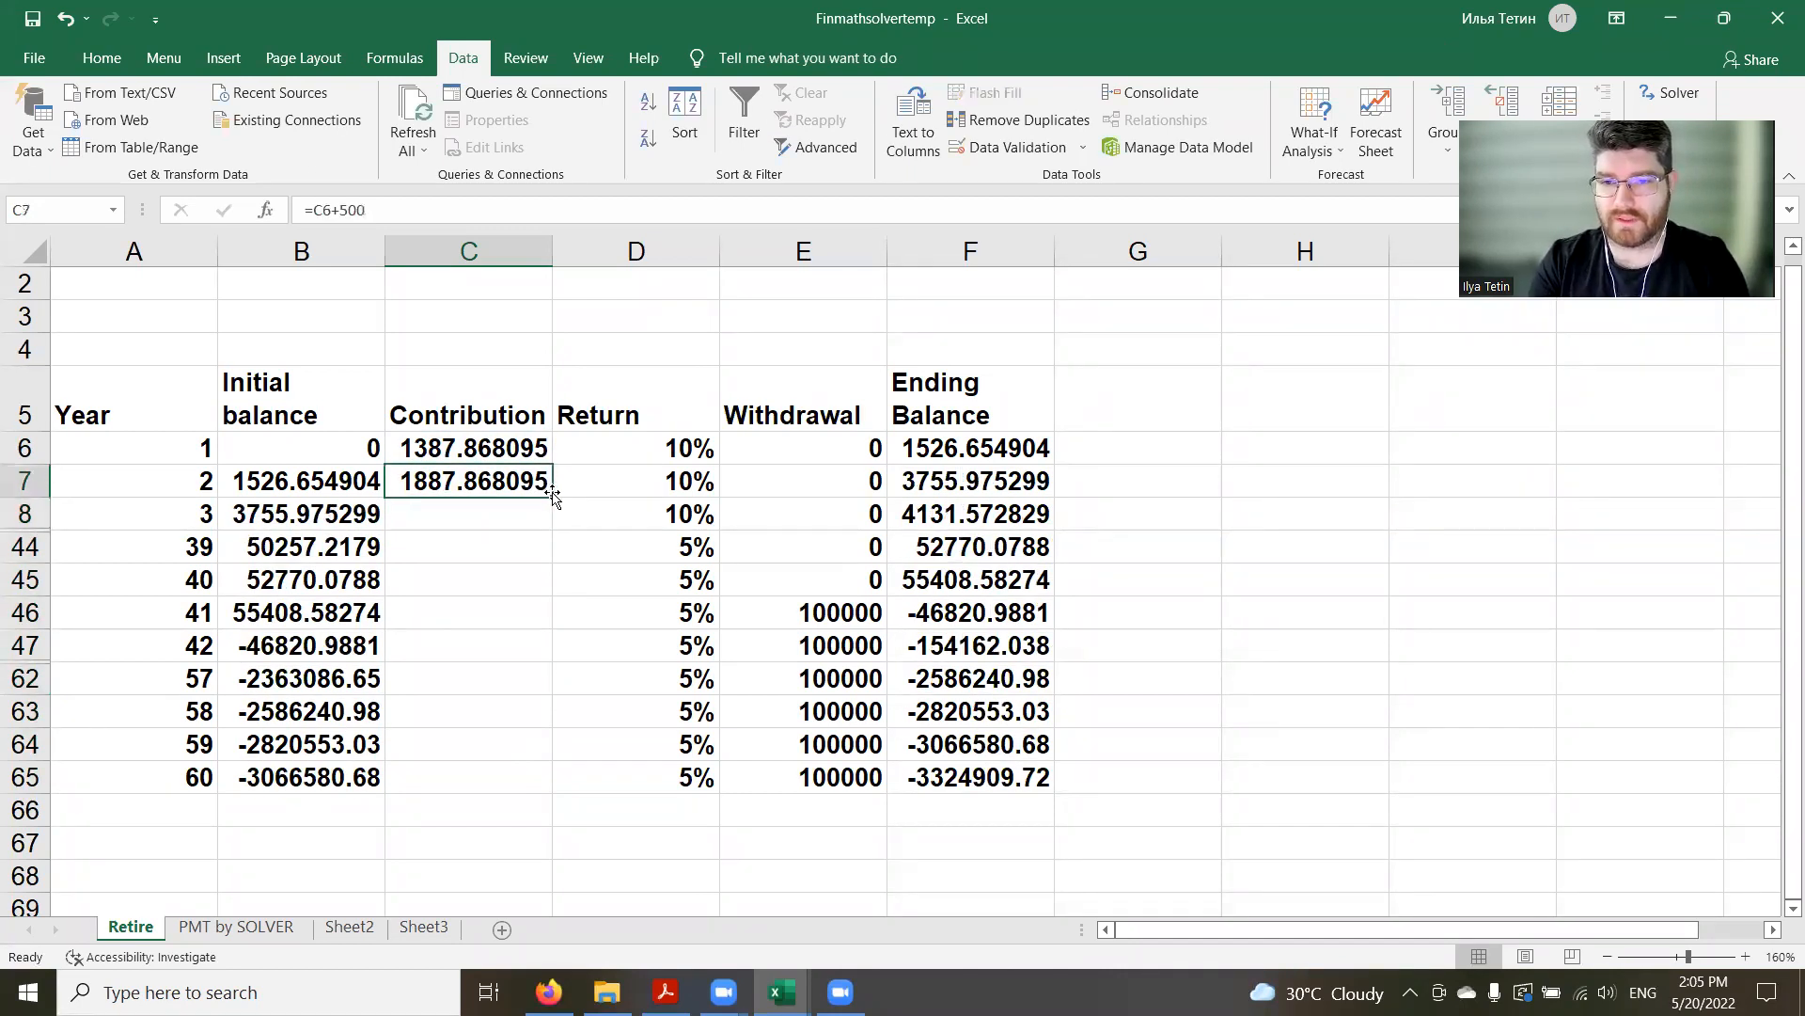
left_click_drag(551, 498, 549, 593)
left_click(447, 584)
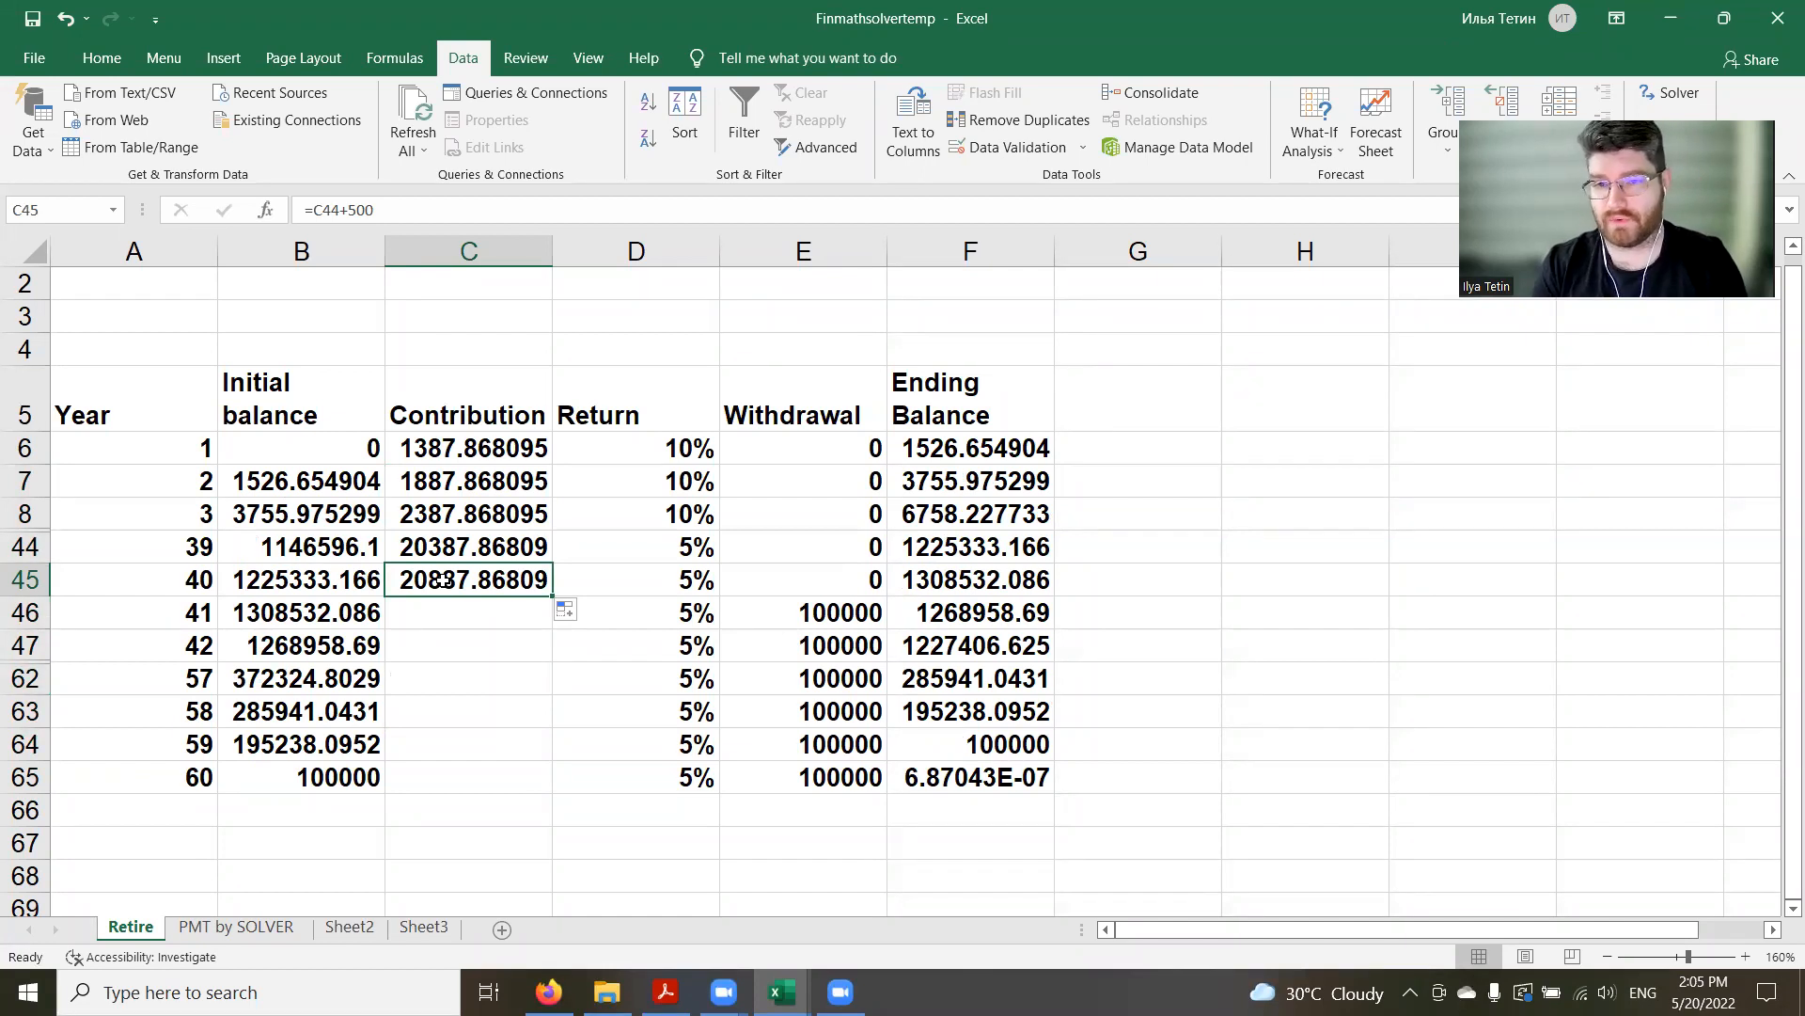
Review the contribution cells and formulas for years 1 to 40, as well as the year 60 ending balance formula
left_click_drag(469, 438, 488, 600)
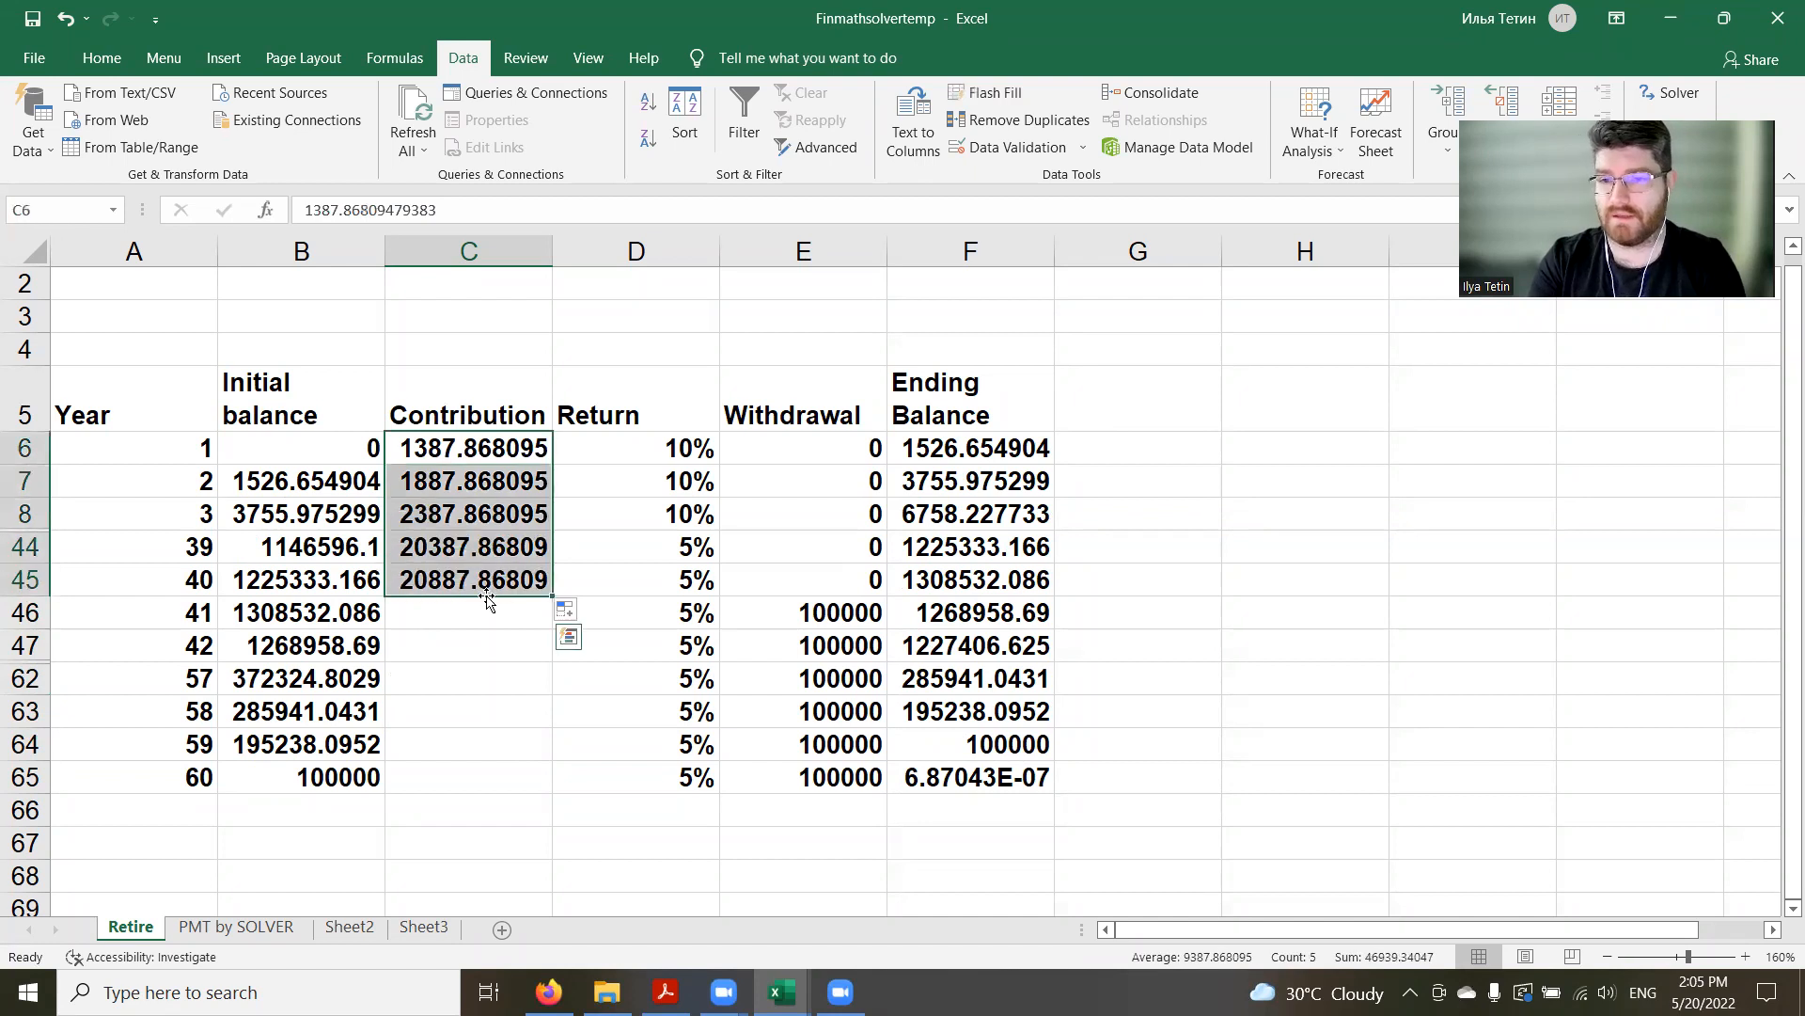
double_click(494, 479)
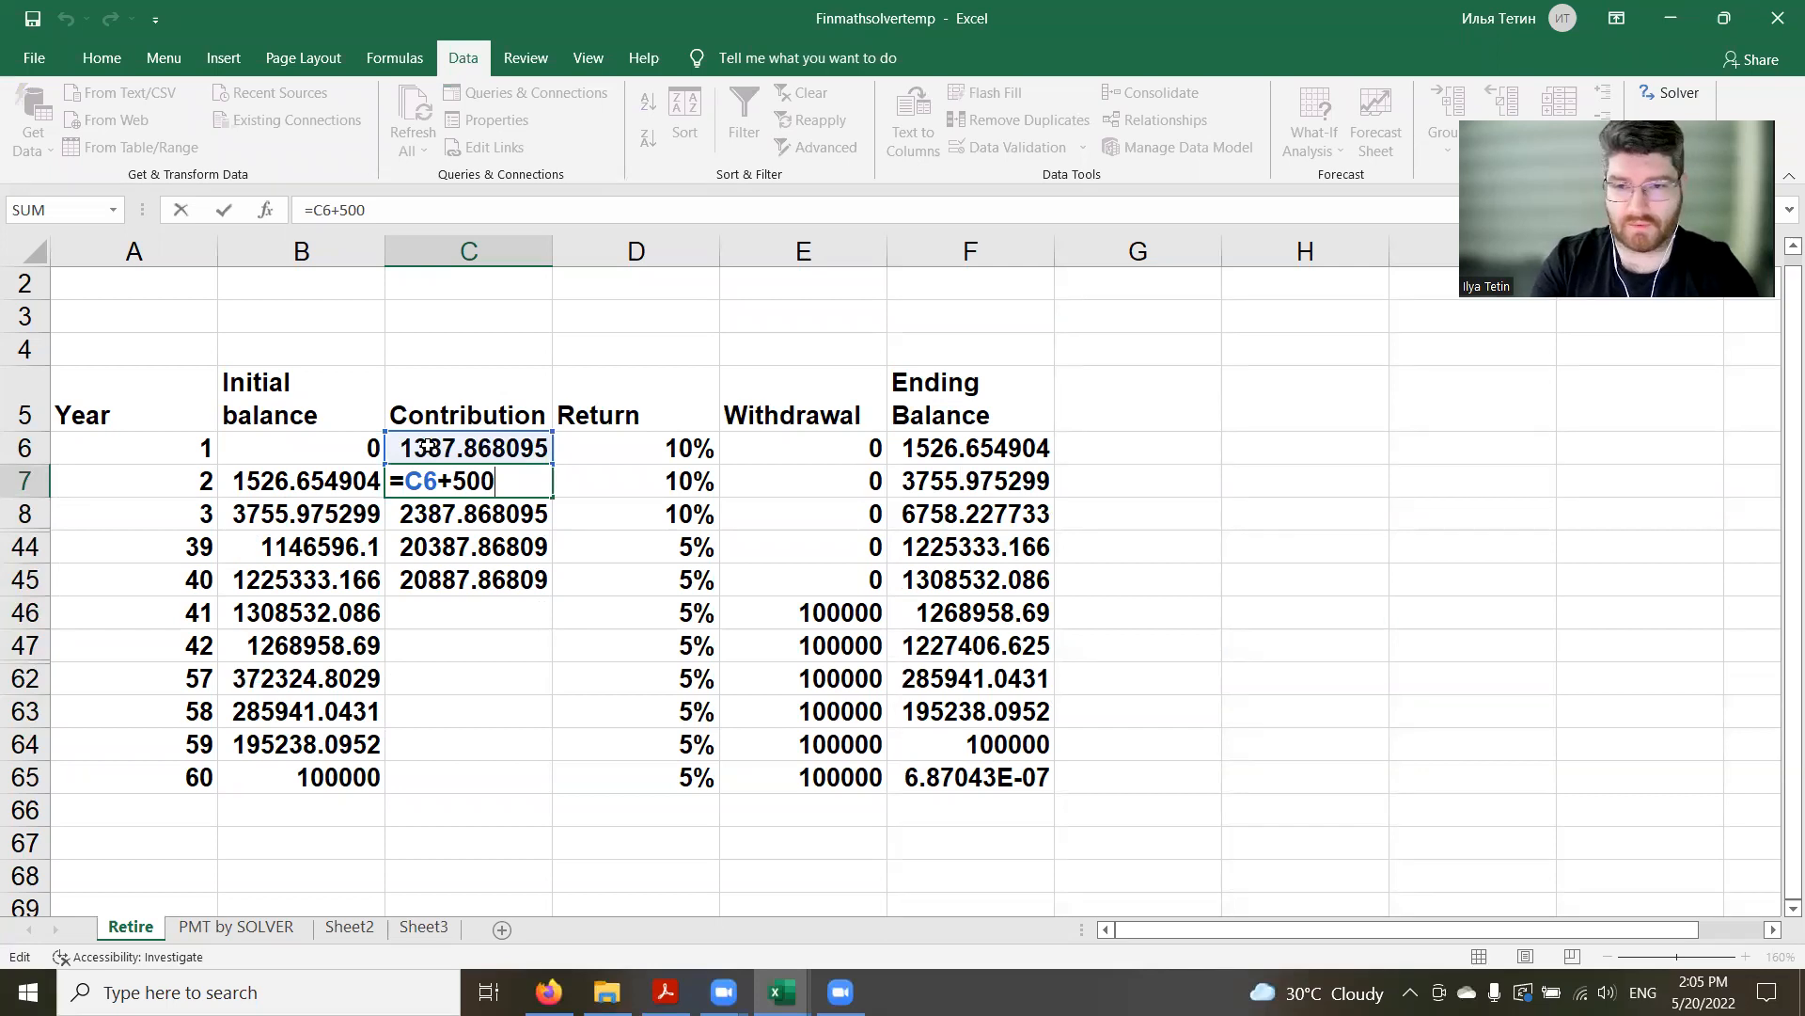
key("Return")
left_click(490, 445)
left_click(493, 475)
left_click(481, 513)
left_click(466, 548)
left_click(456, 579)
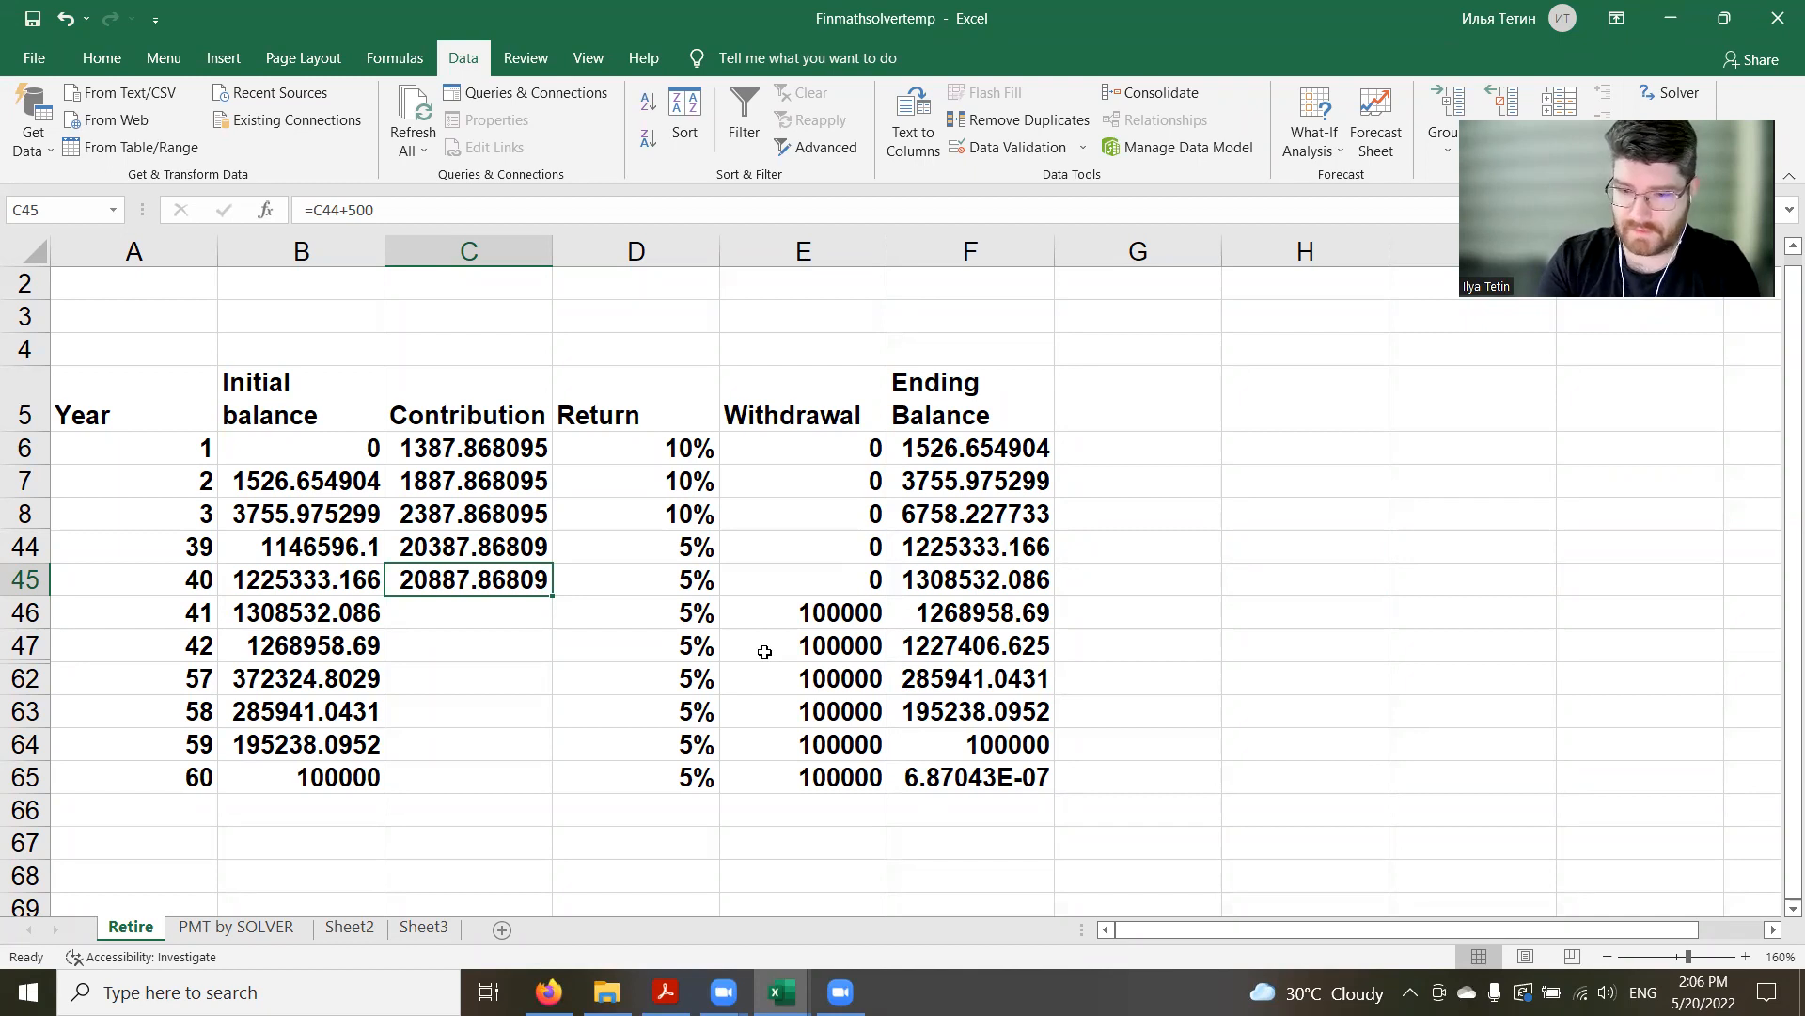
left_click(917, 771)
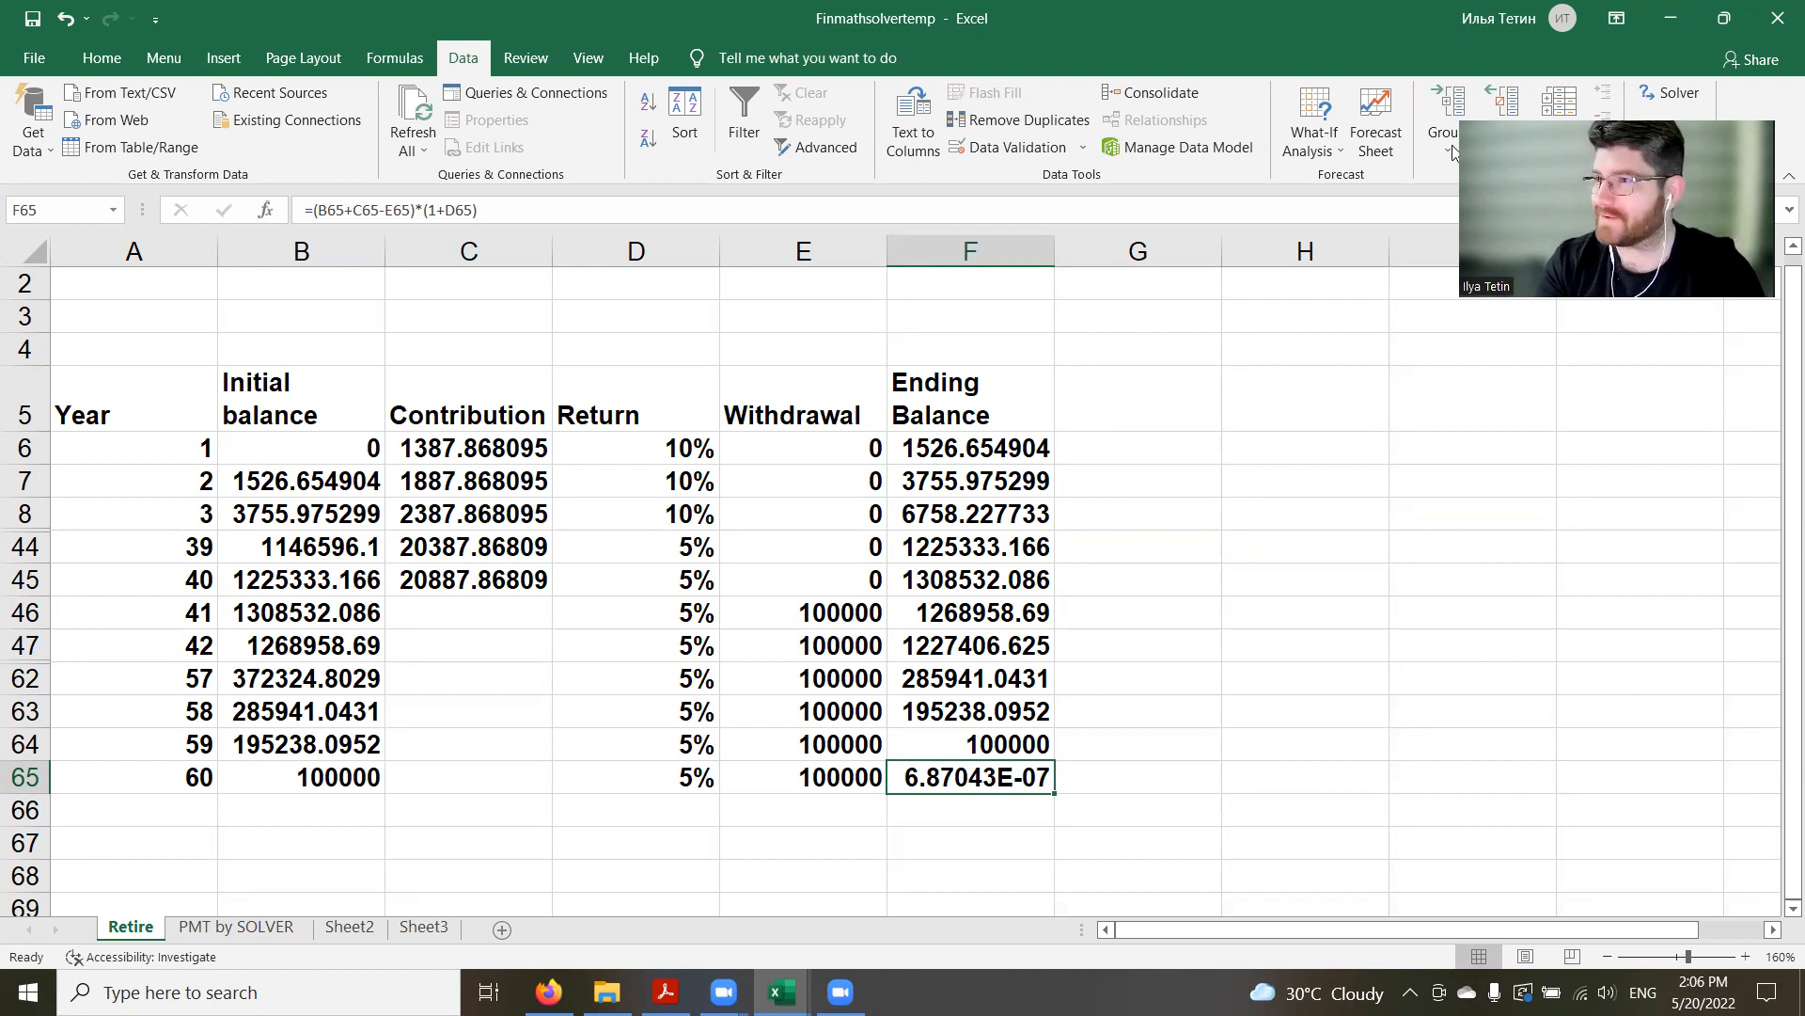
Set the year 1 contribution in C6 to 0
left_click(1678, 92)
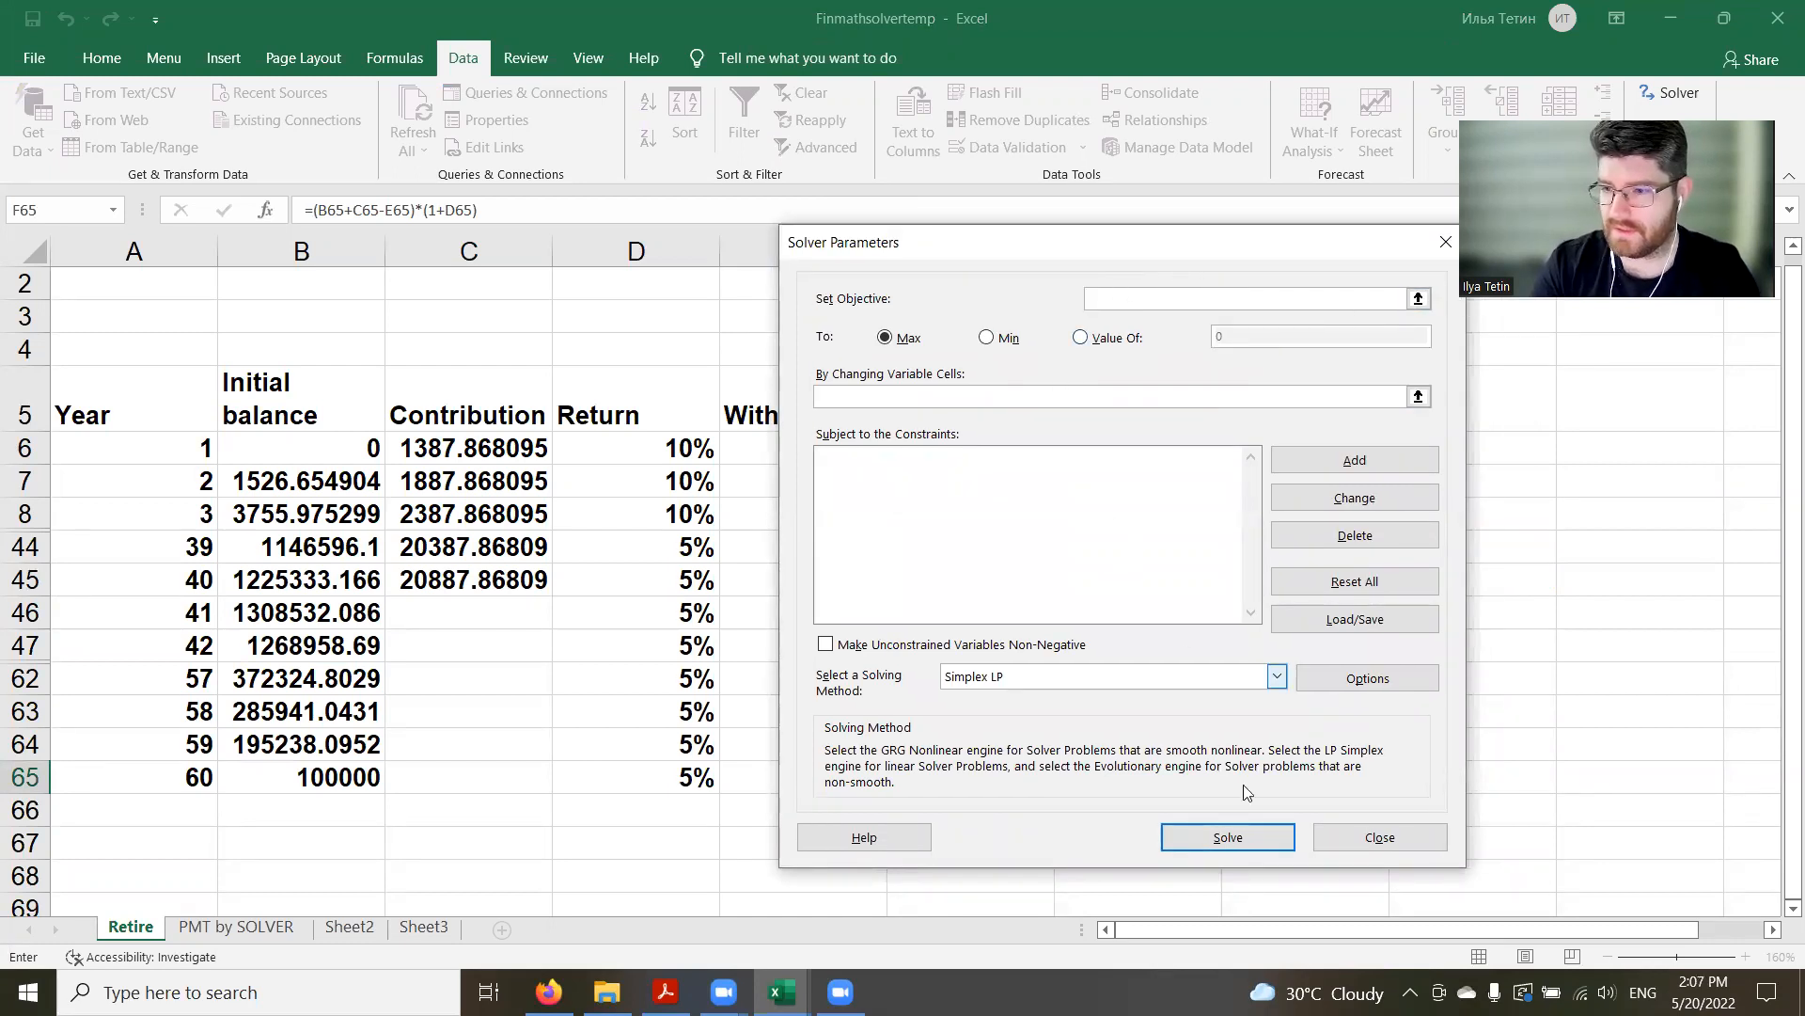
left_click(1387, 839)
left_click(484, 444)
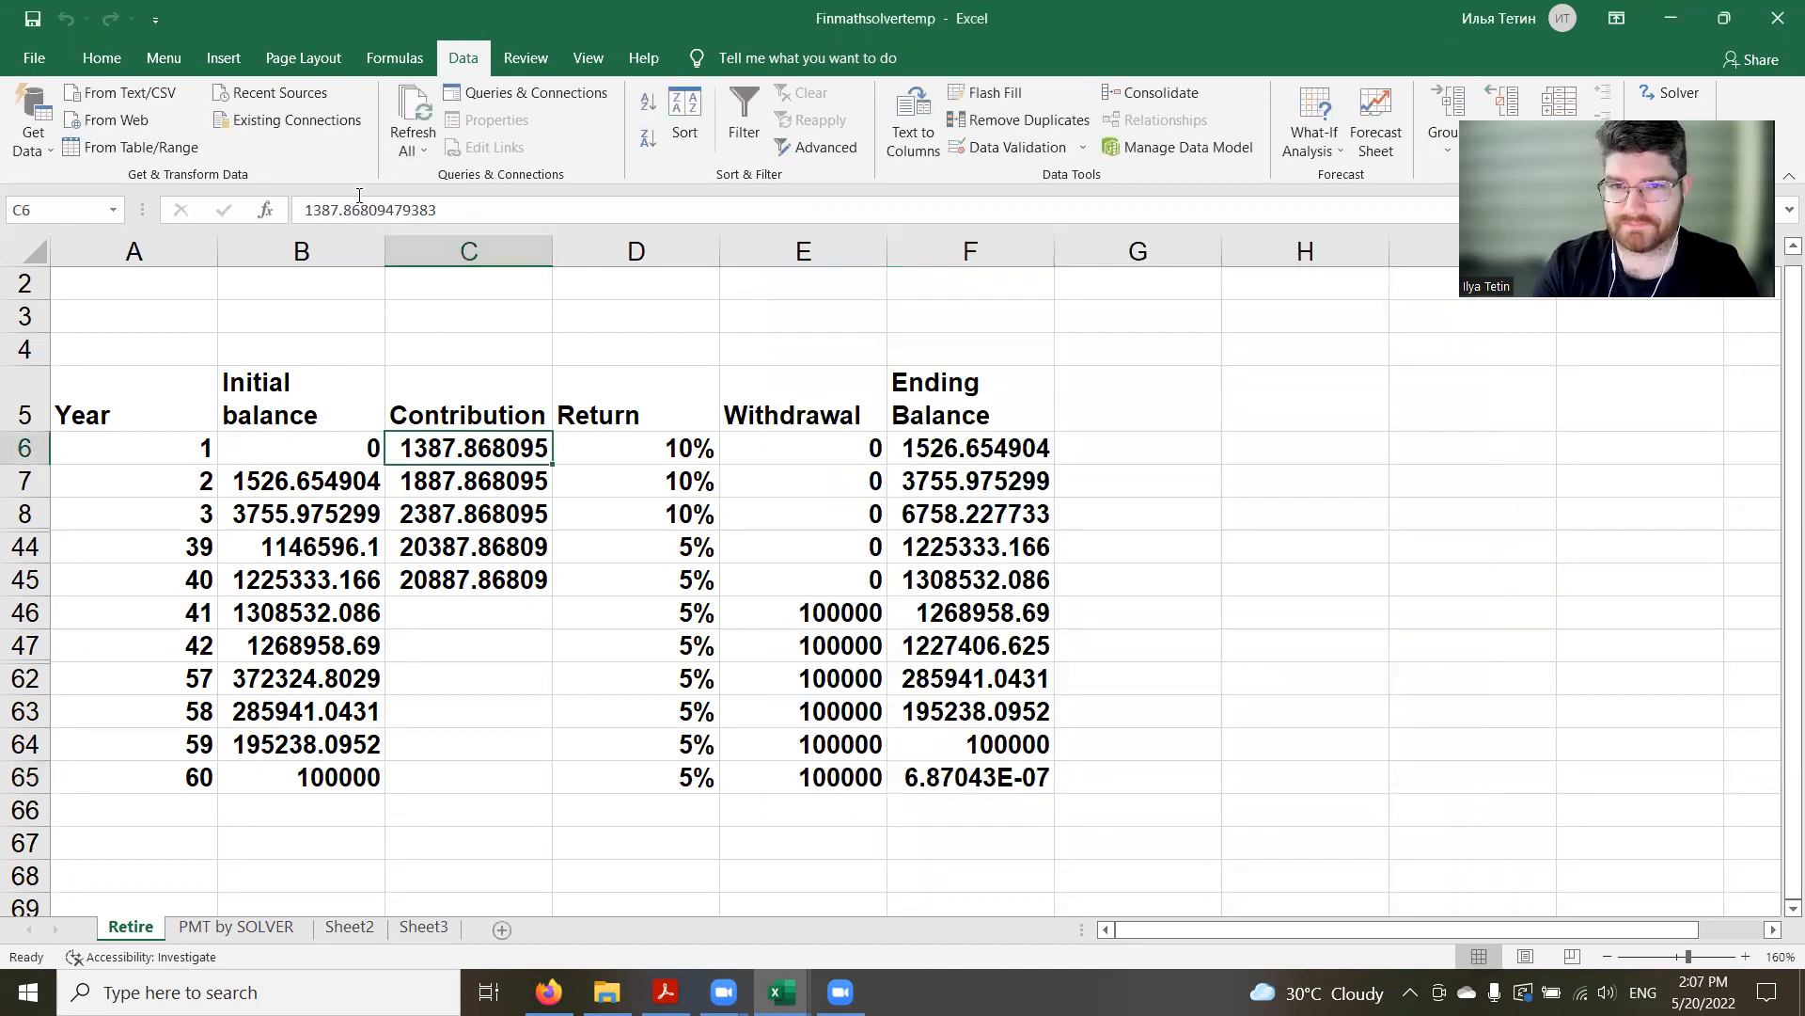
type("0")
key("Return")
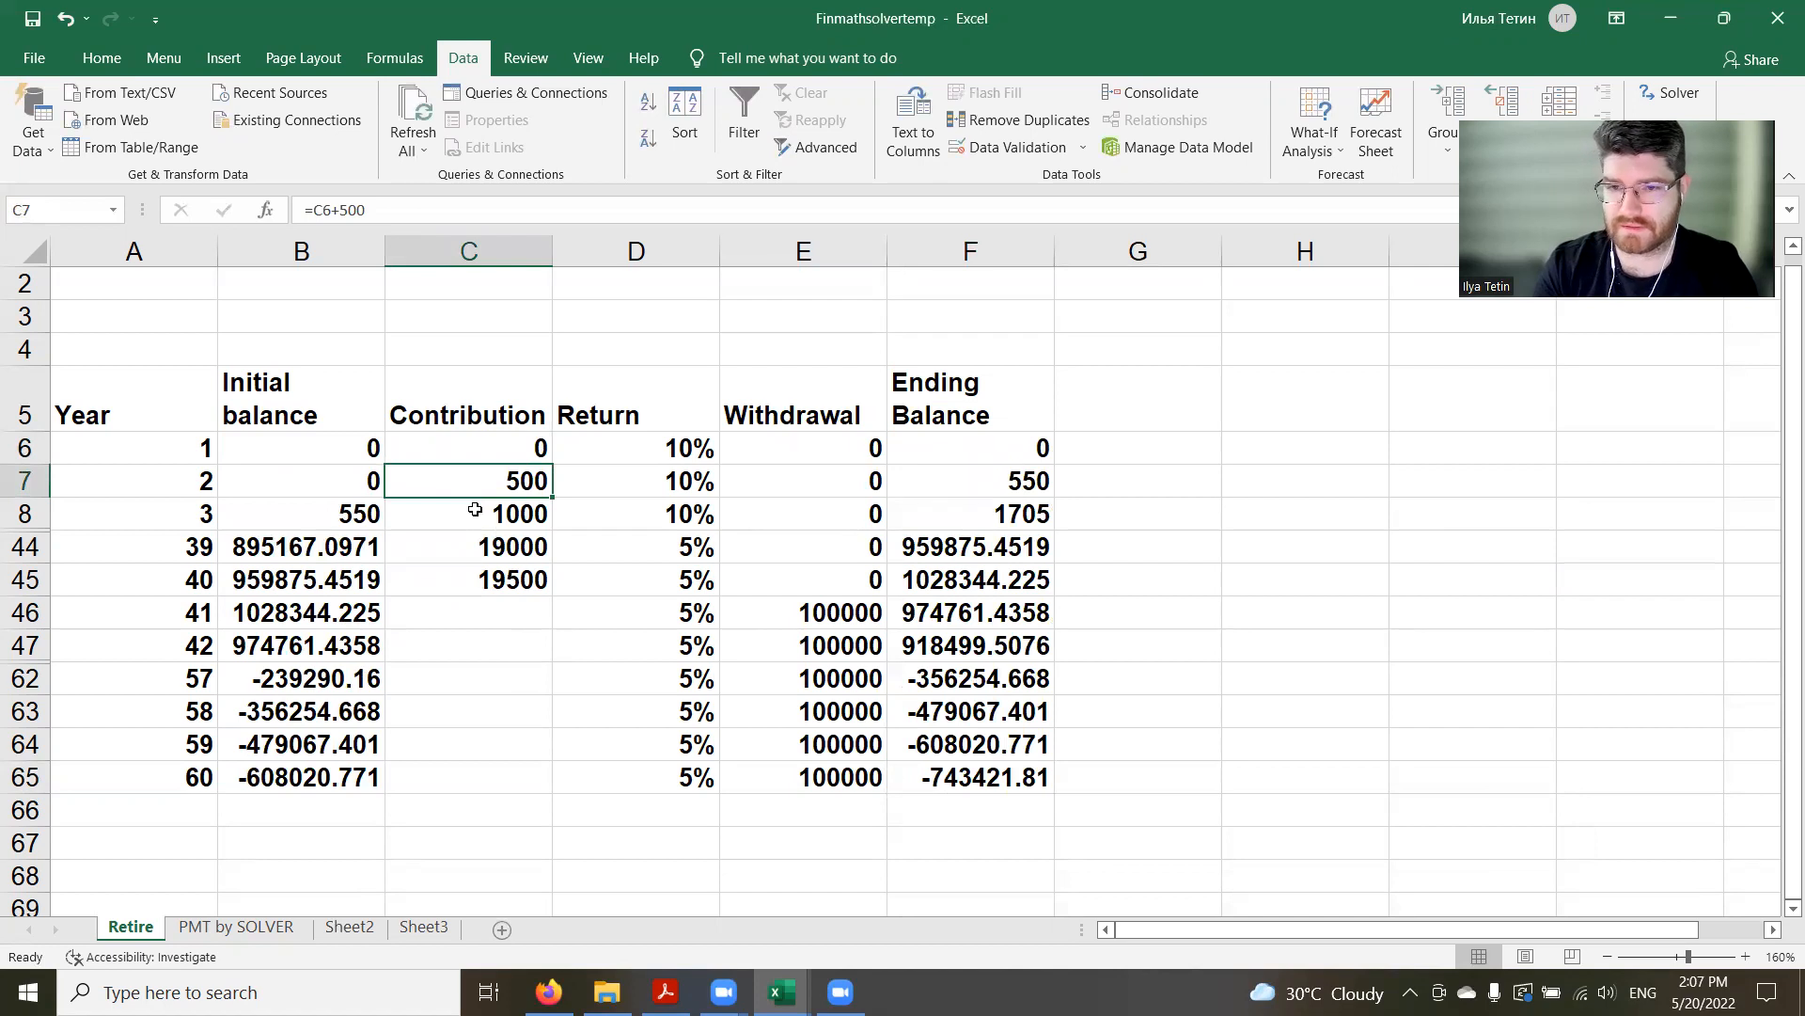
Examine the year 60 ending balance and the contribution cells that depend on the year 1 amount
left_click(504, 454)
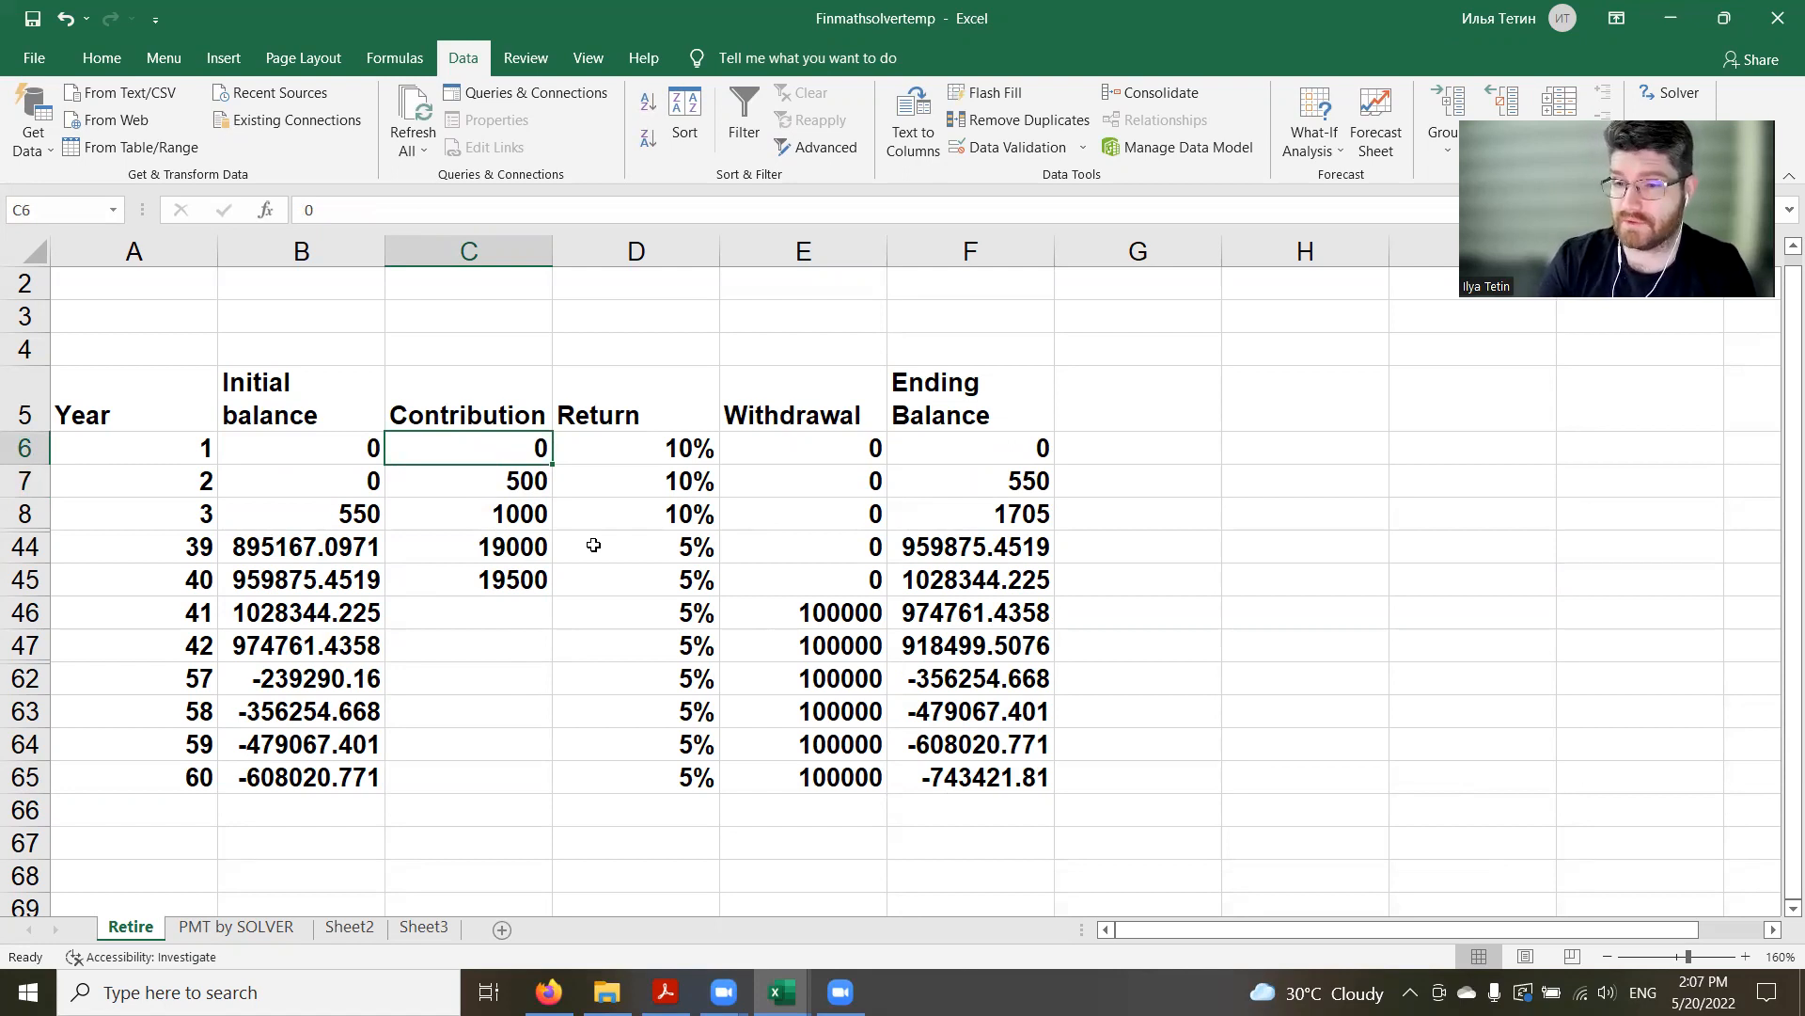
left_click(946, 801)
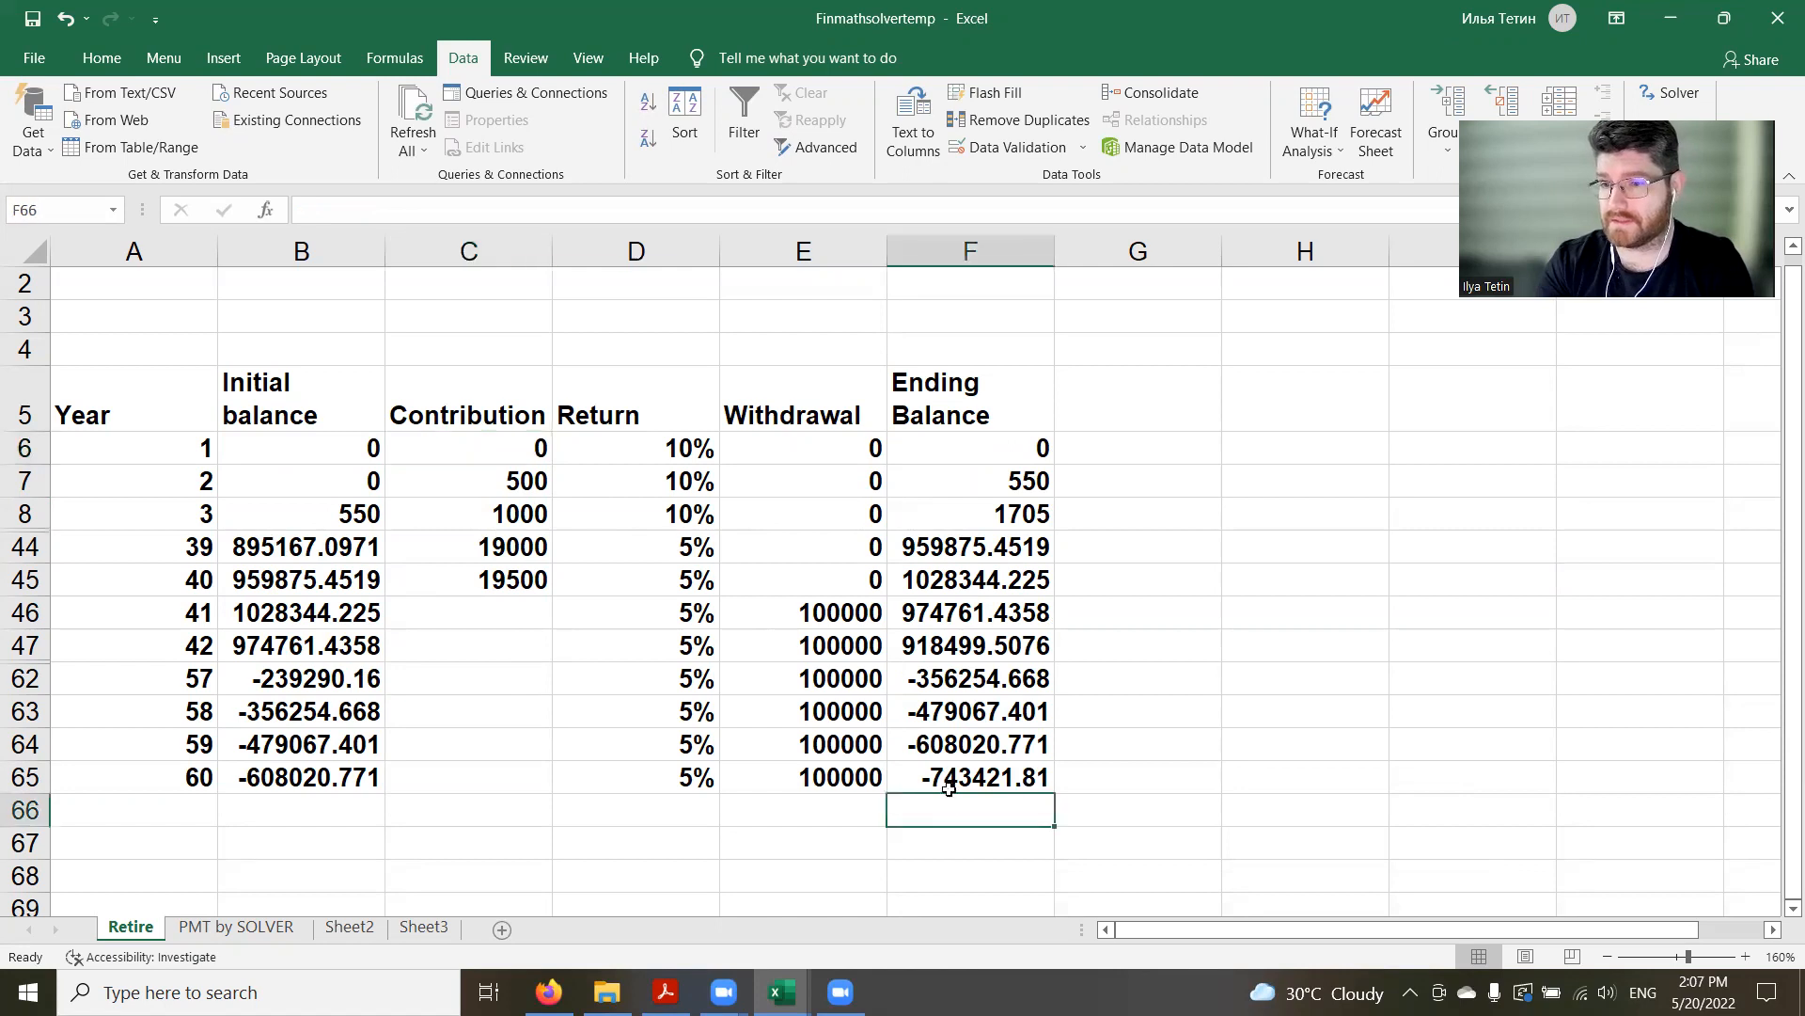
key("Up")
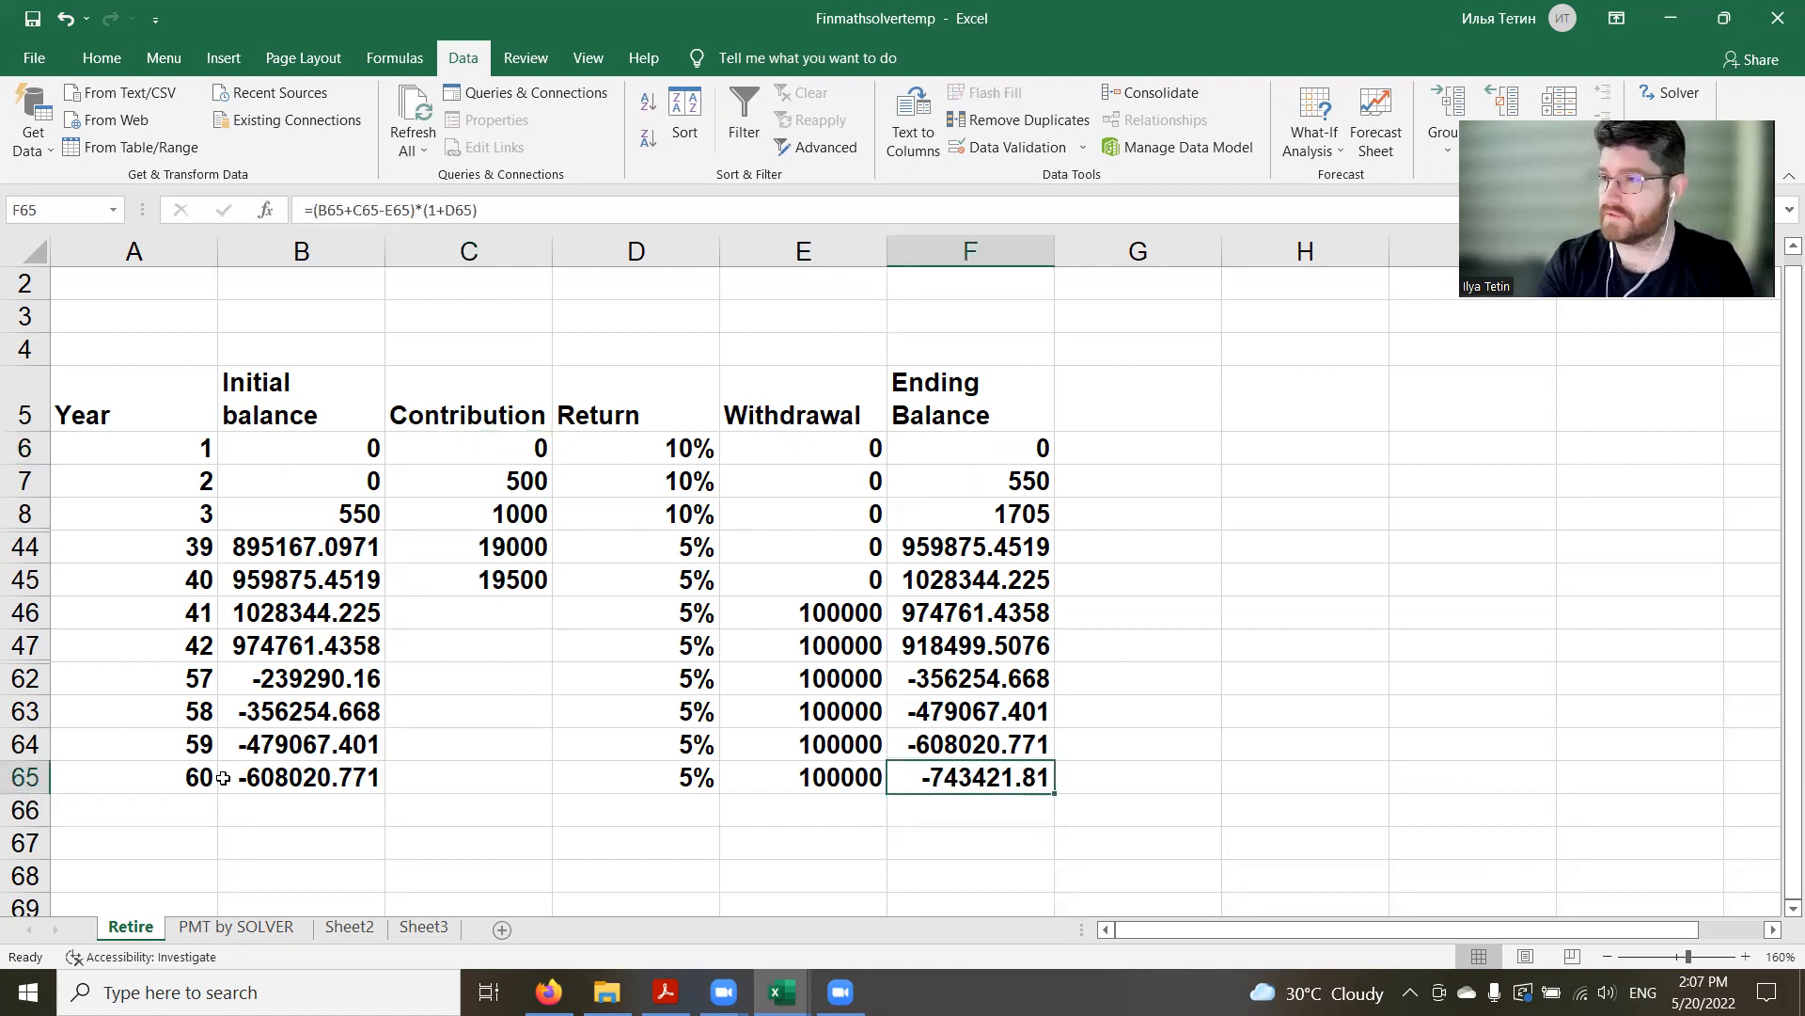
left_click(519, 486)
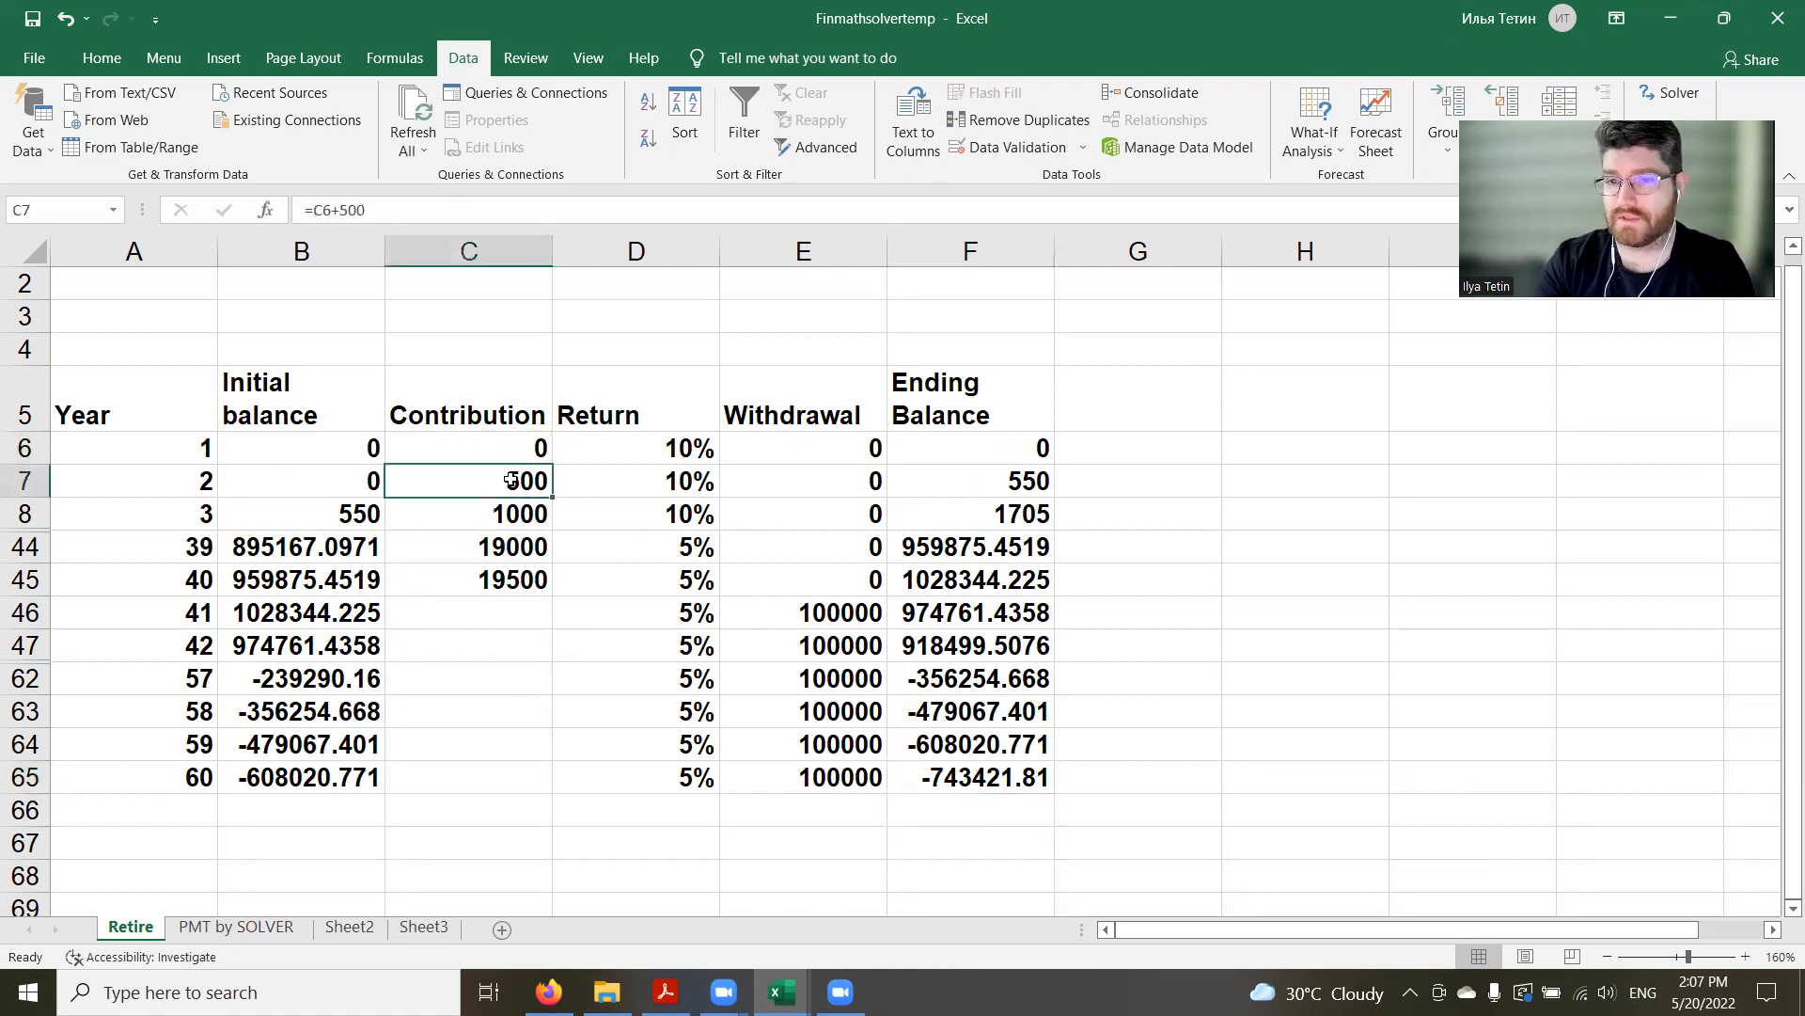
left_click(512, 517)
left_click(512, 545)
left_click(515, 579)
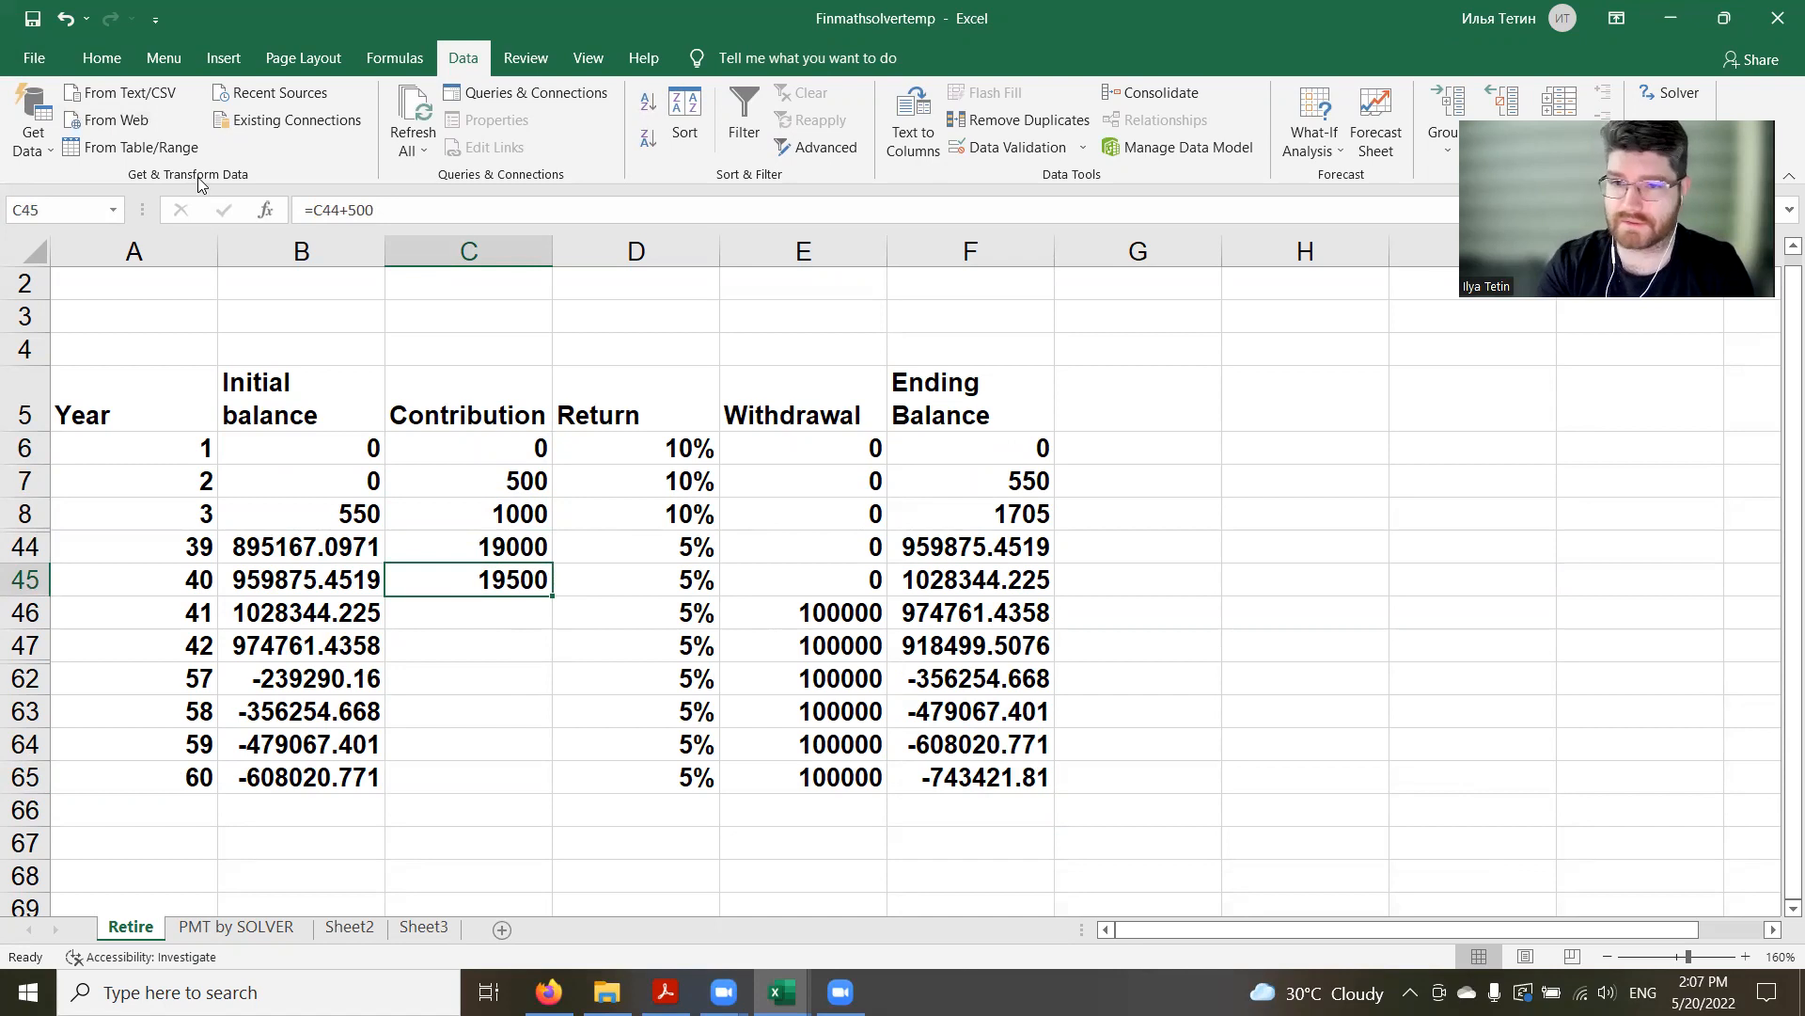
left_click(539, 444)
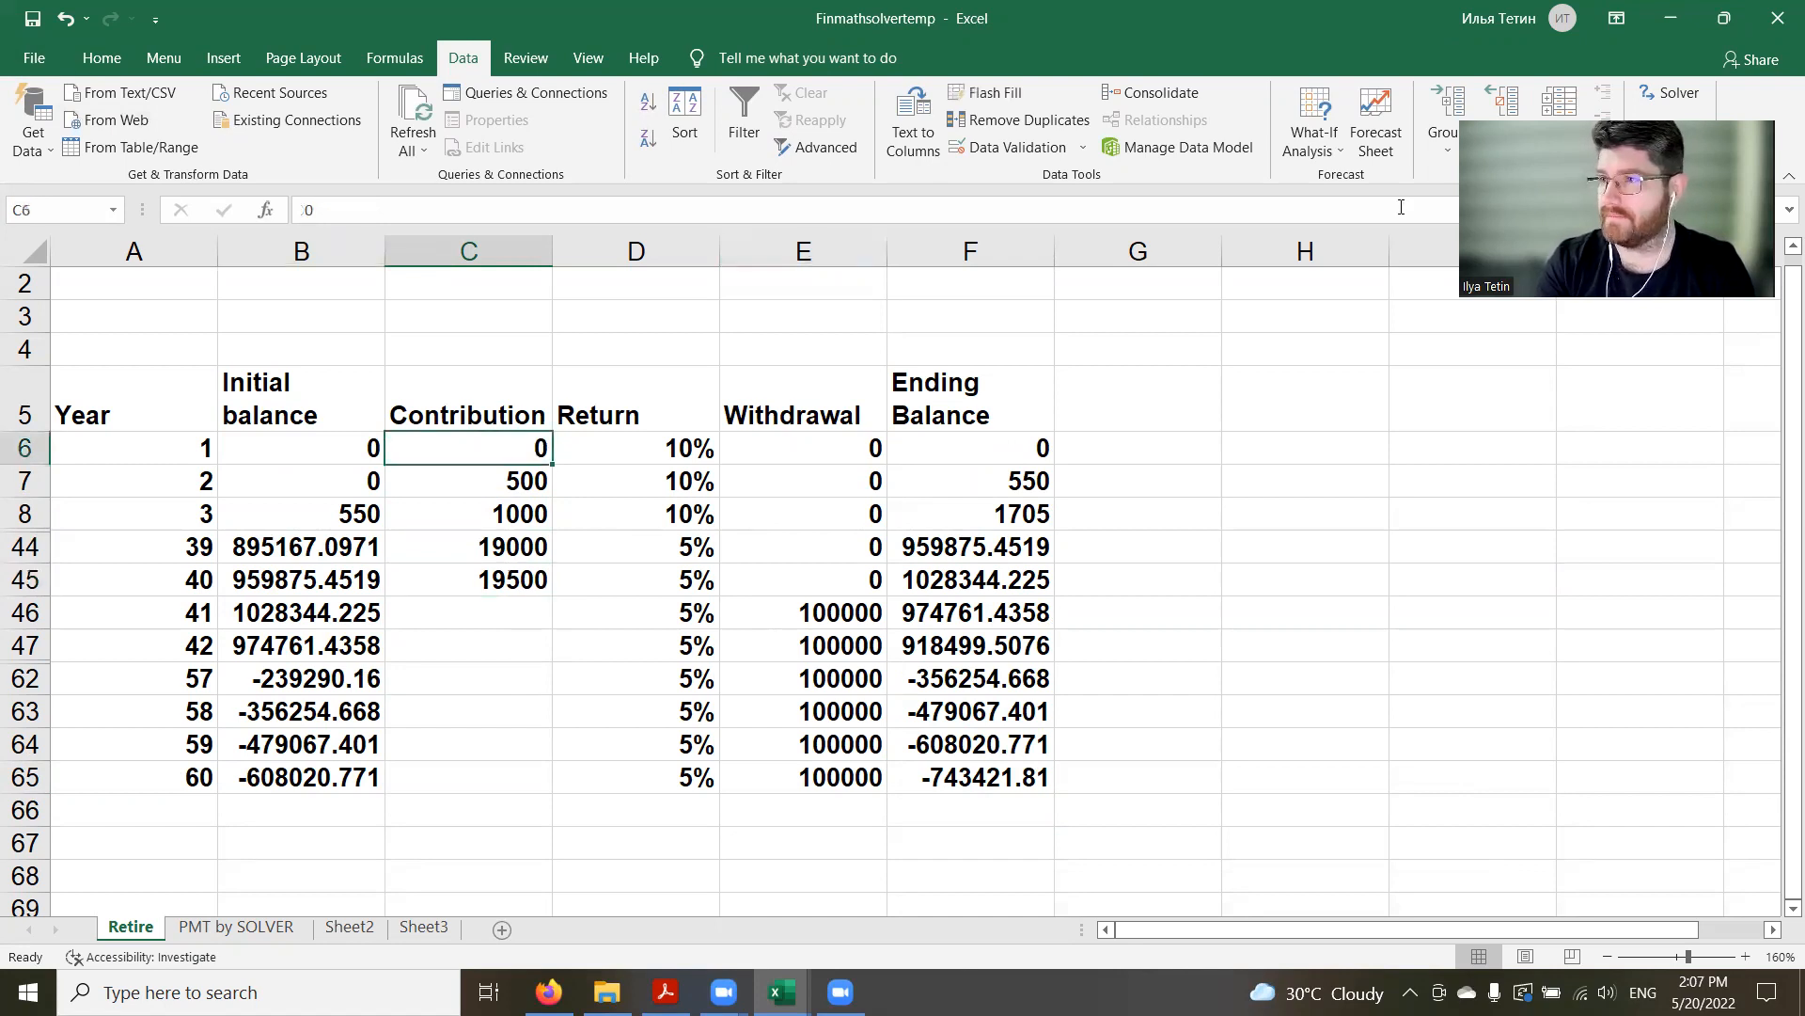
Open Solver and set its objective to minimize the year 1 contribution in C6
left_click(1661, 92)
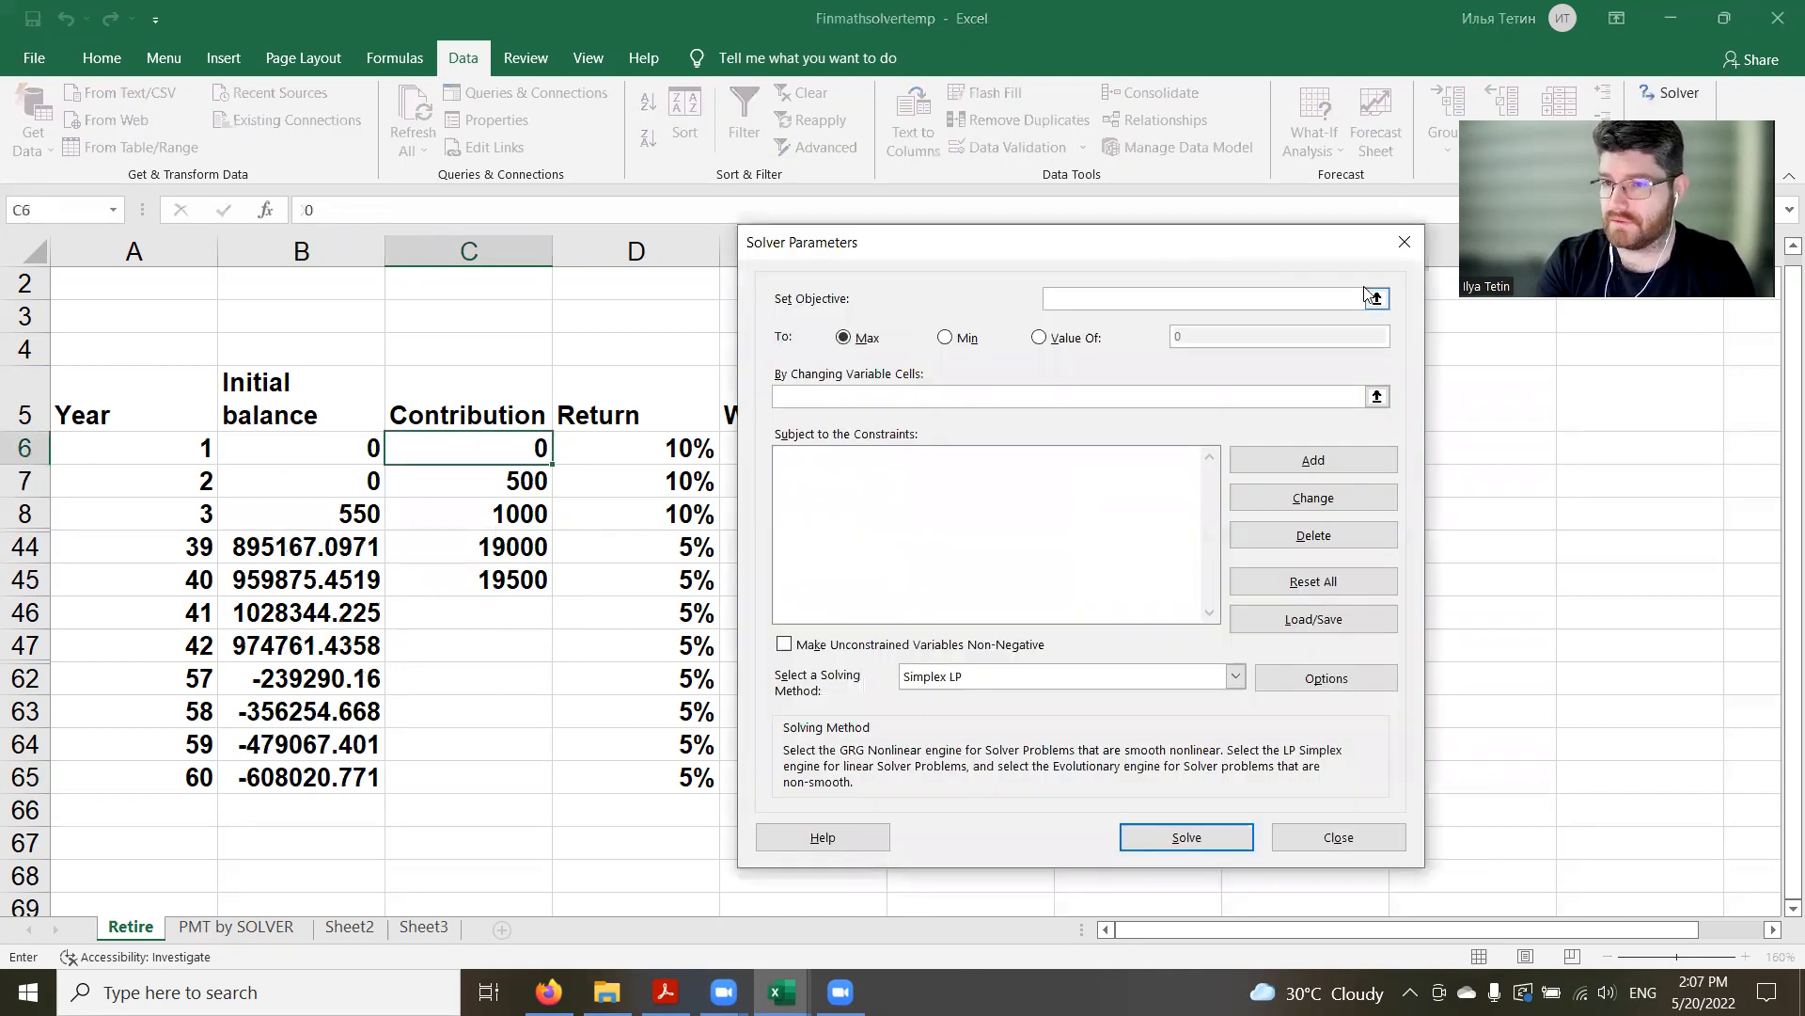
left_click(1375, 298)
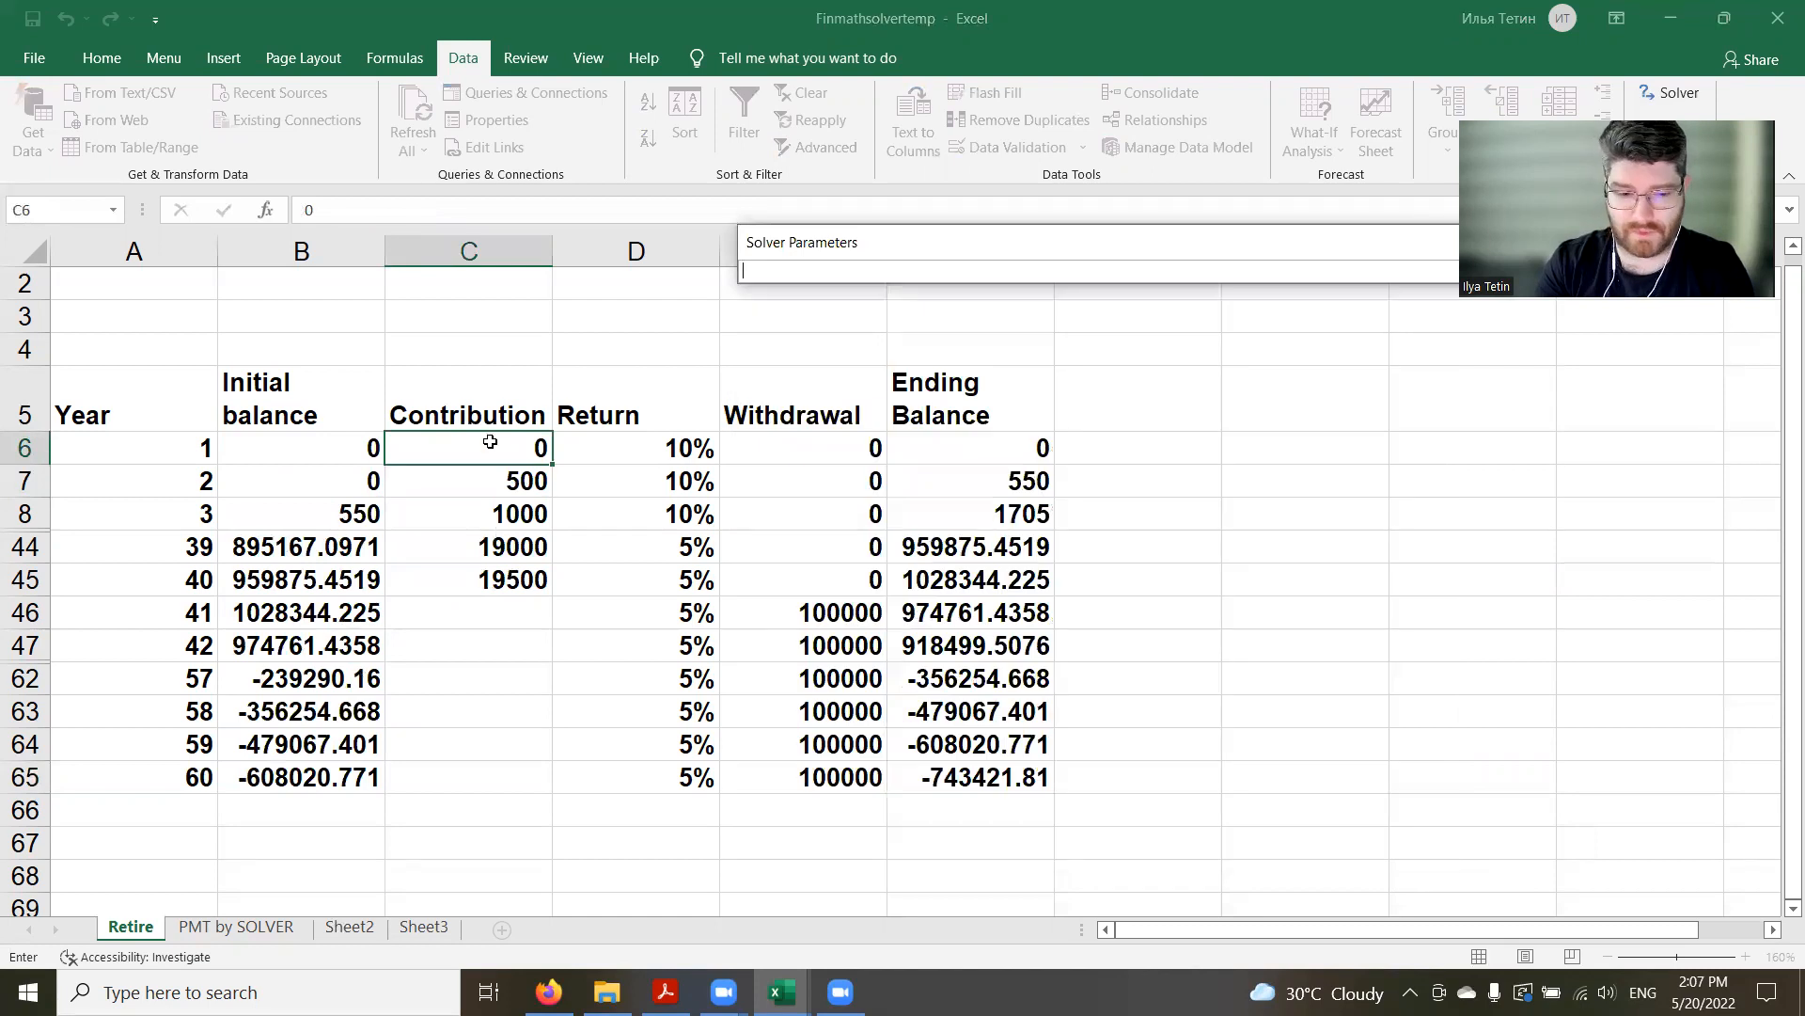
left_click(490, 440)
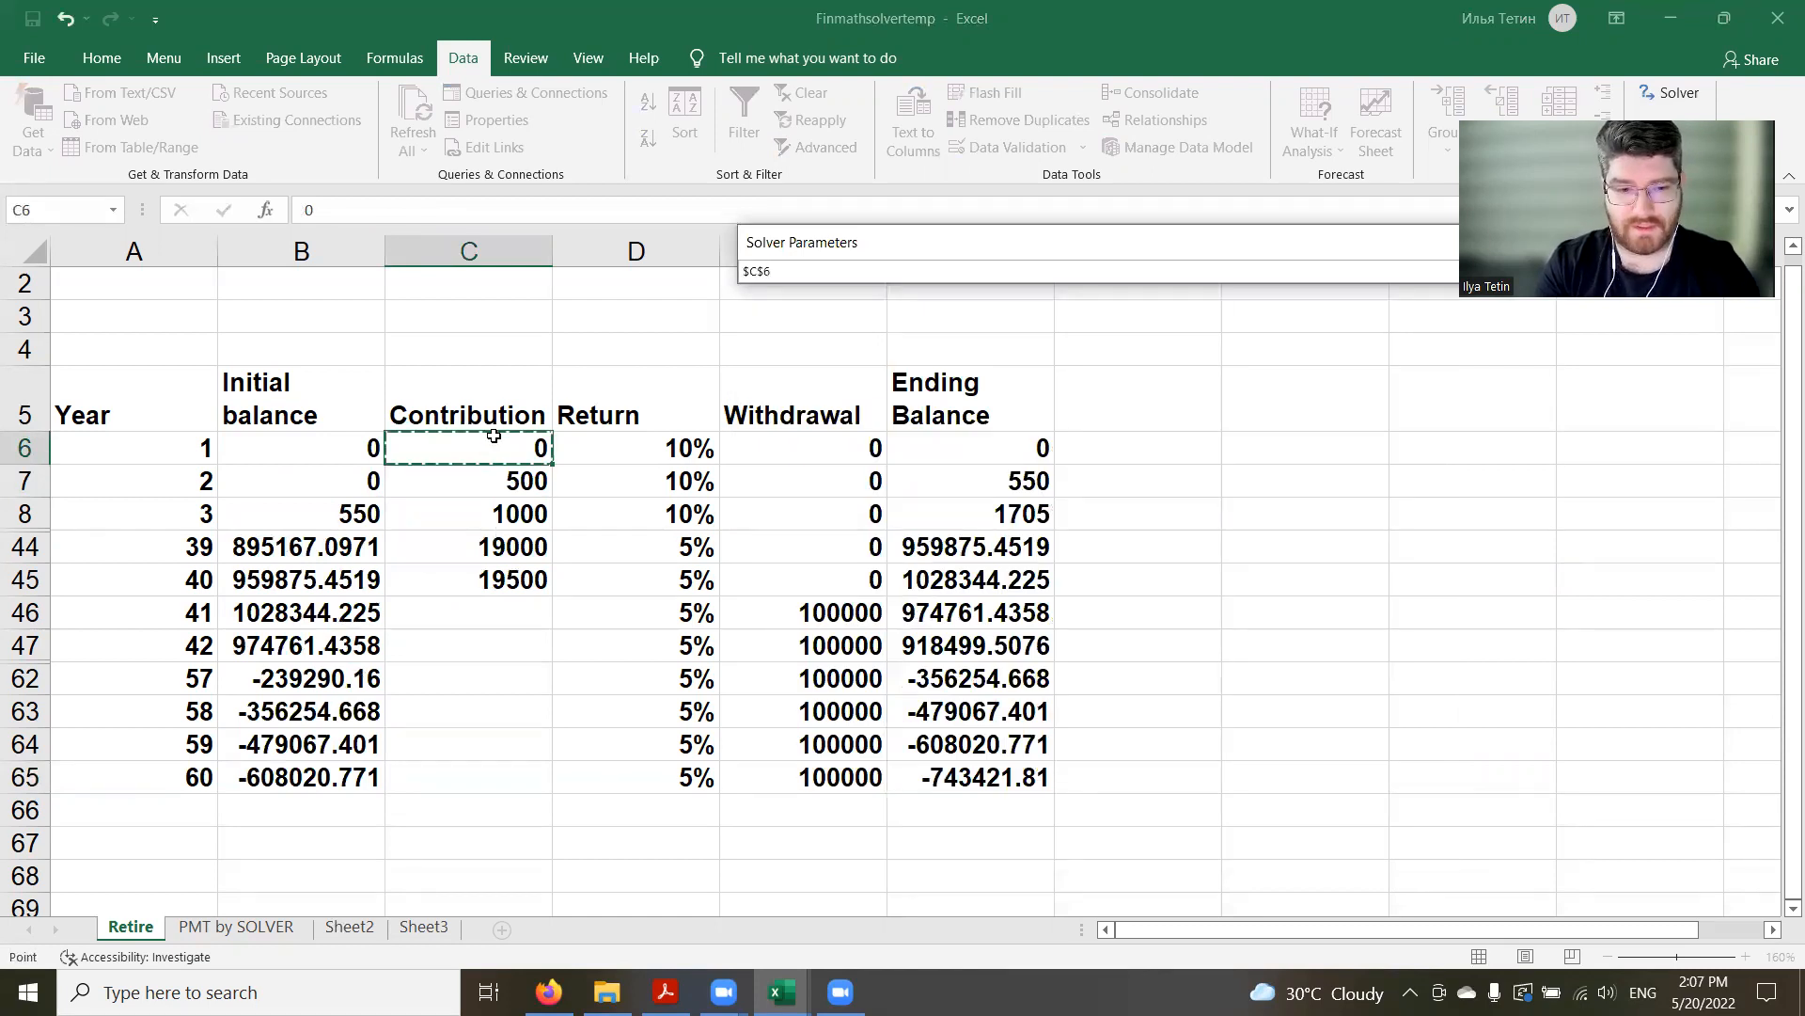
key("Return")
left_click(965, 341)
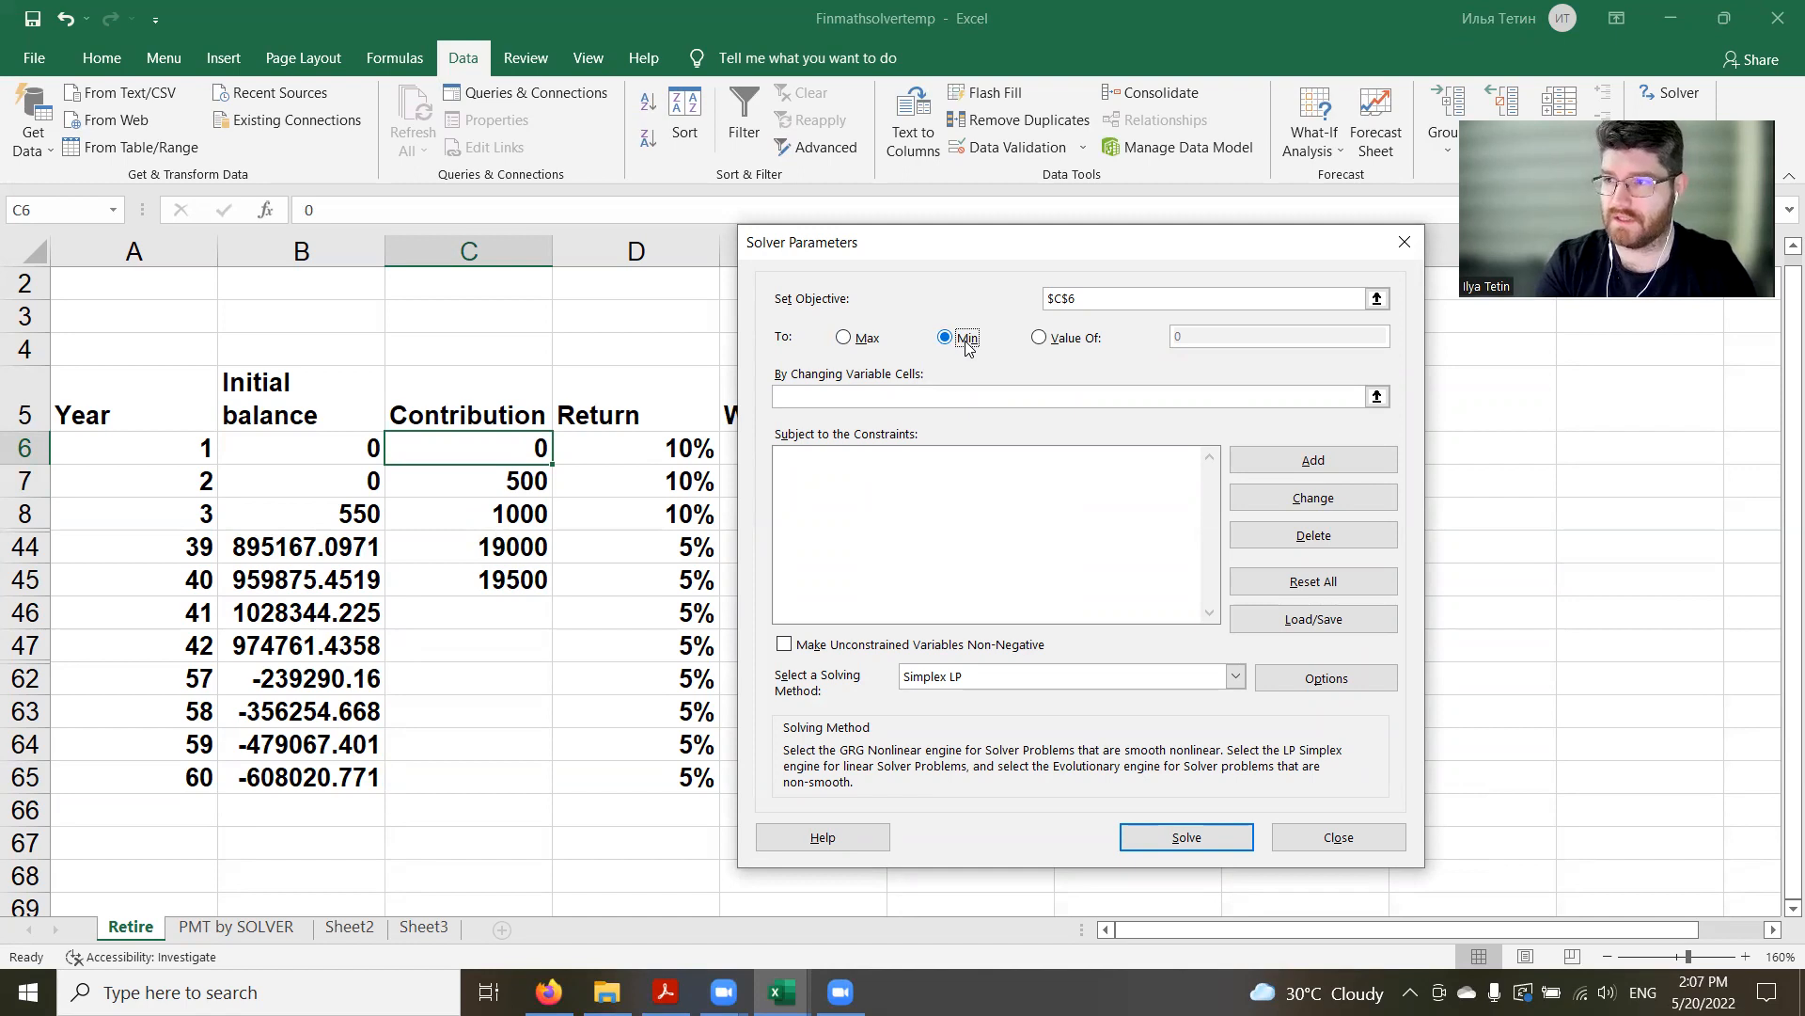
Use the year 1 contribution cell C6 as Solver's changing variable cell
left_click(1061, 397)
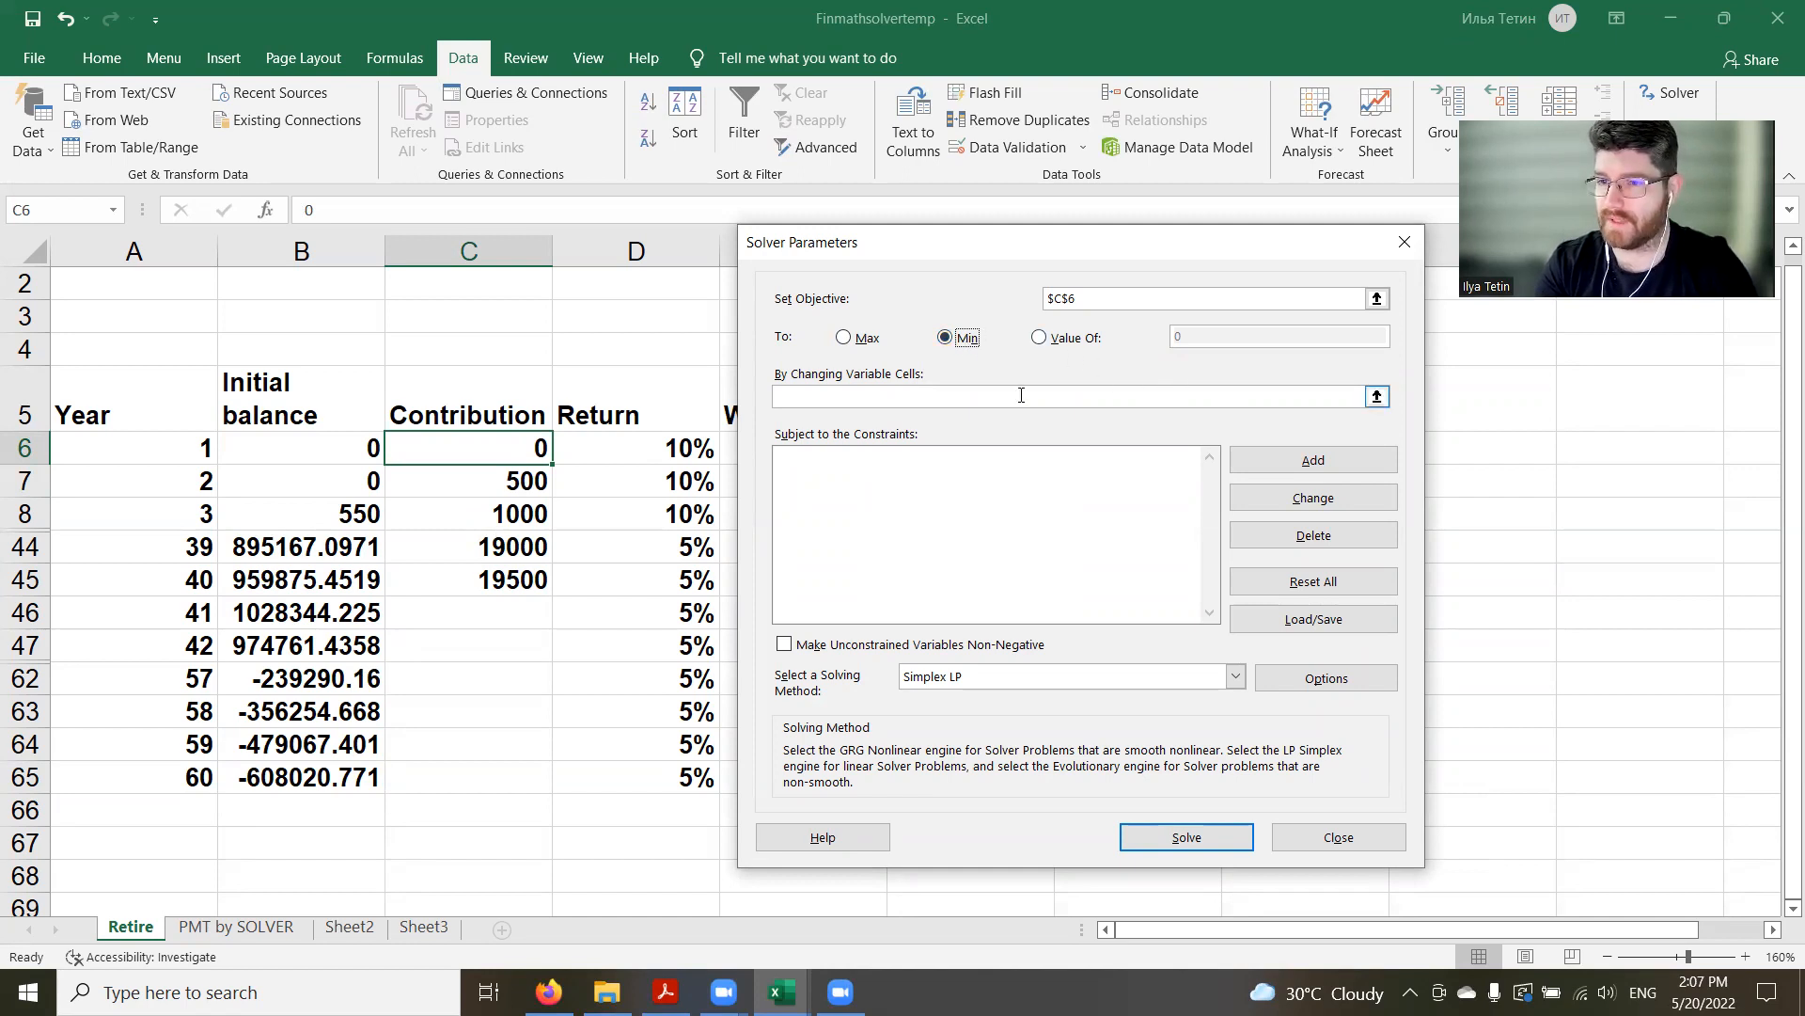
left_click(1377, 396)
left_click(500, 449)
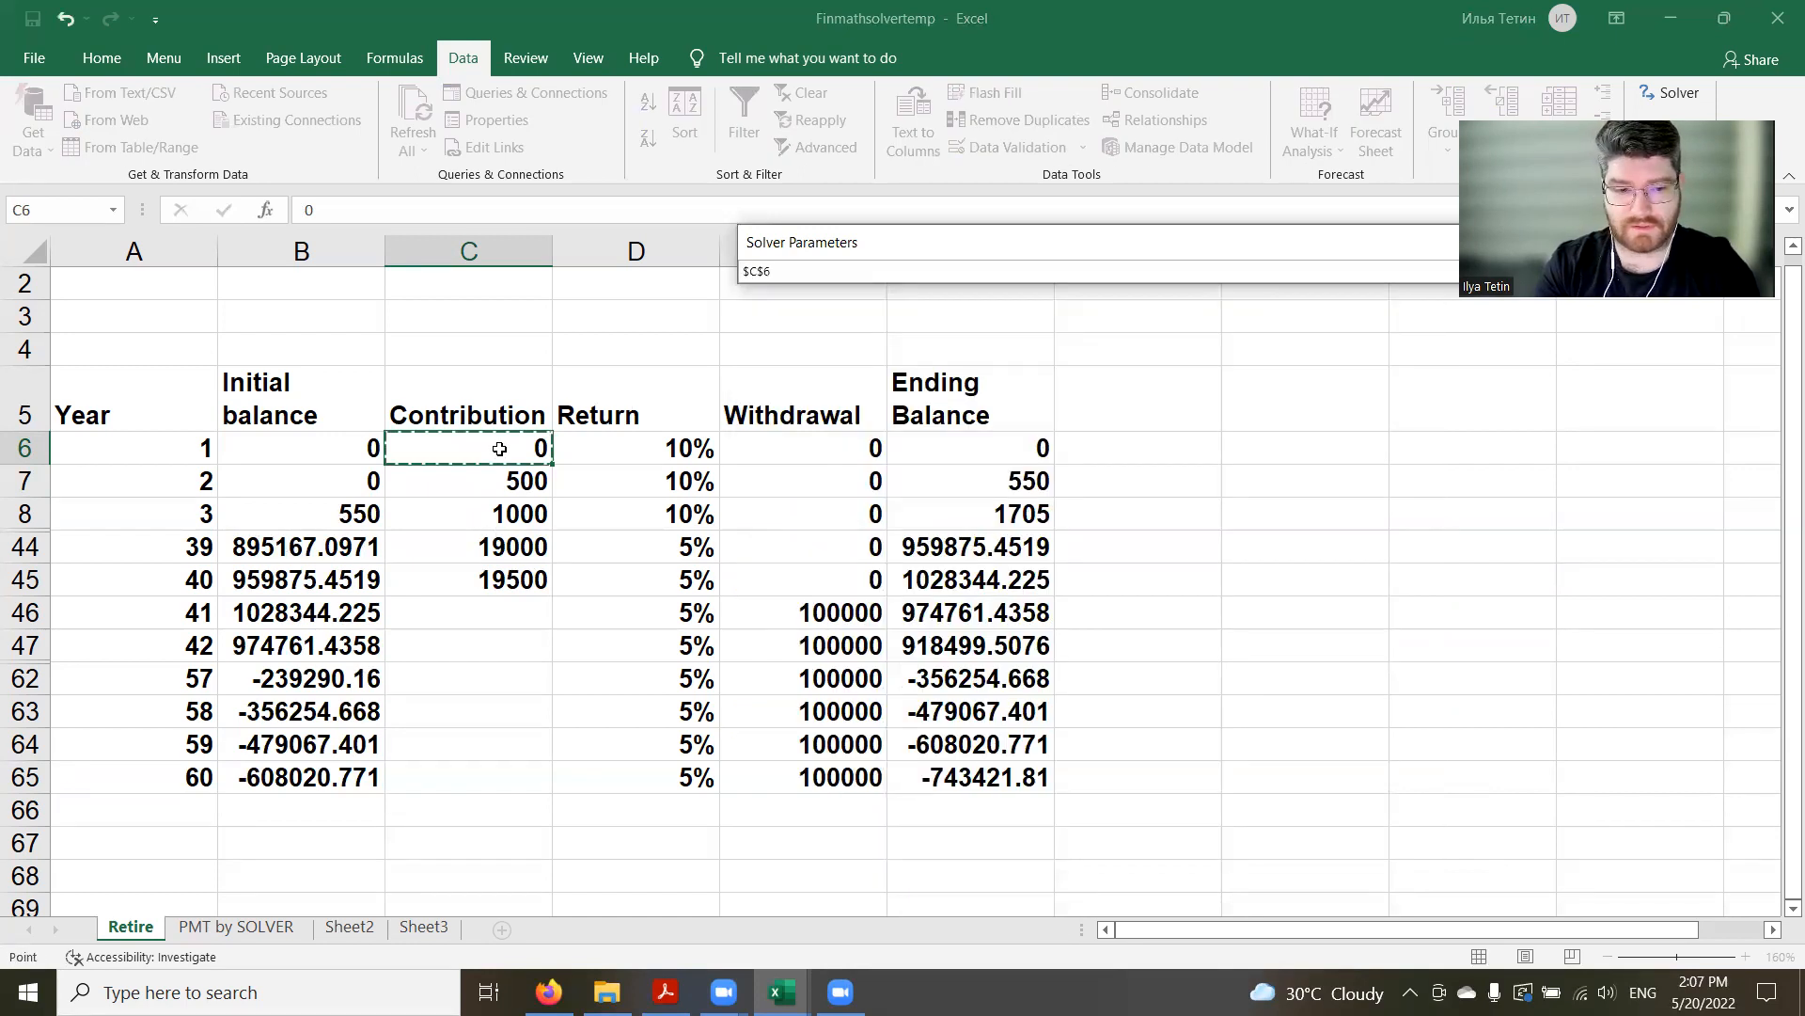
key("Return")
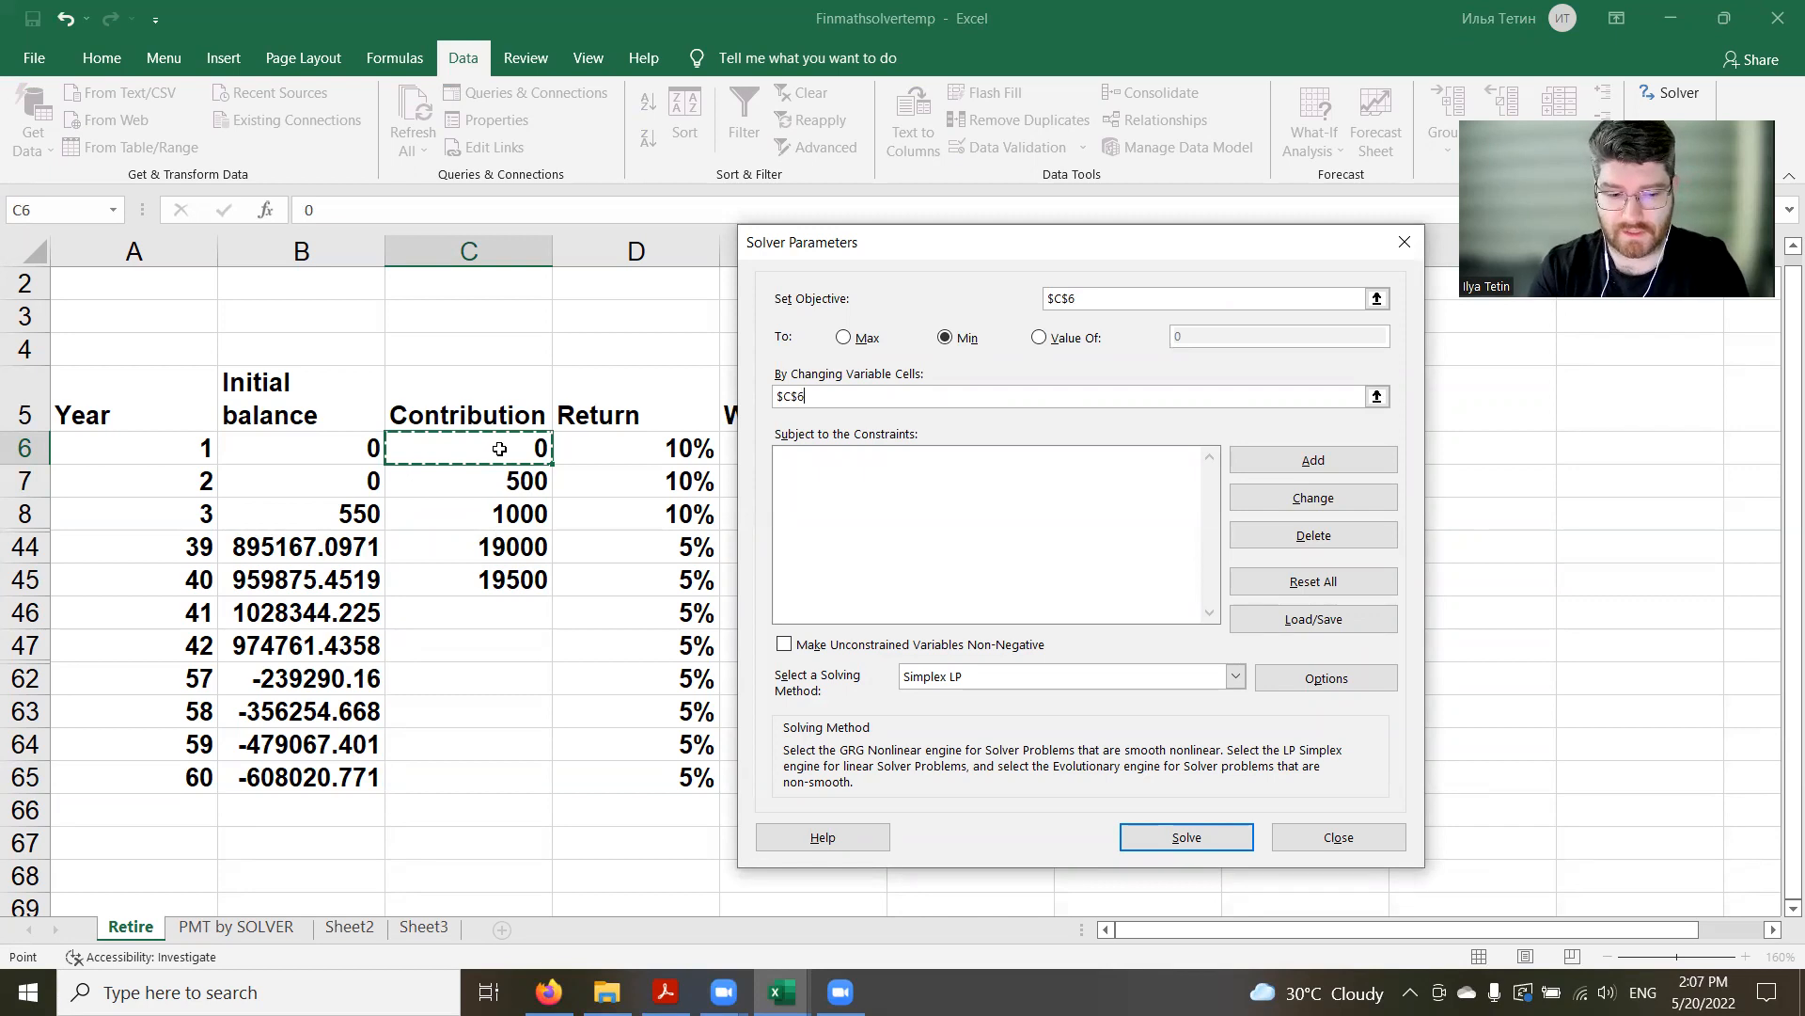
Add a Solver constraint requiring the ending balances in F46:F65 to be greater than or equal to 0
left_click(1307, 459)
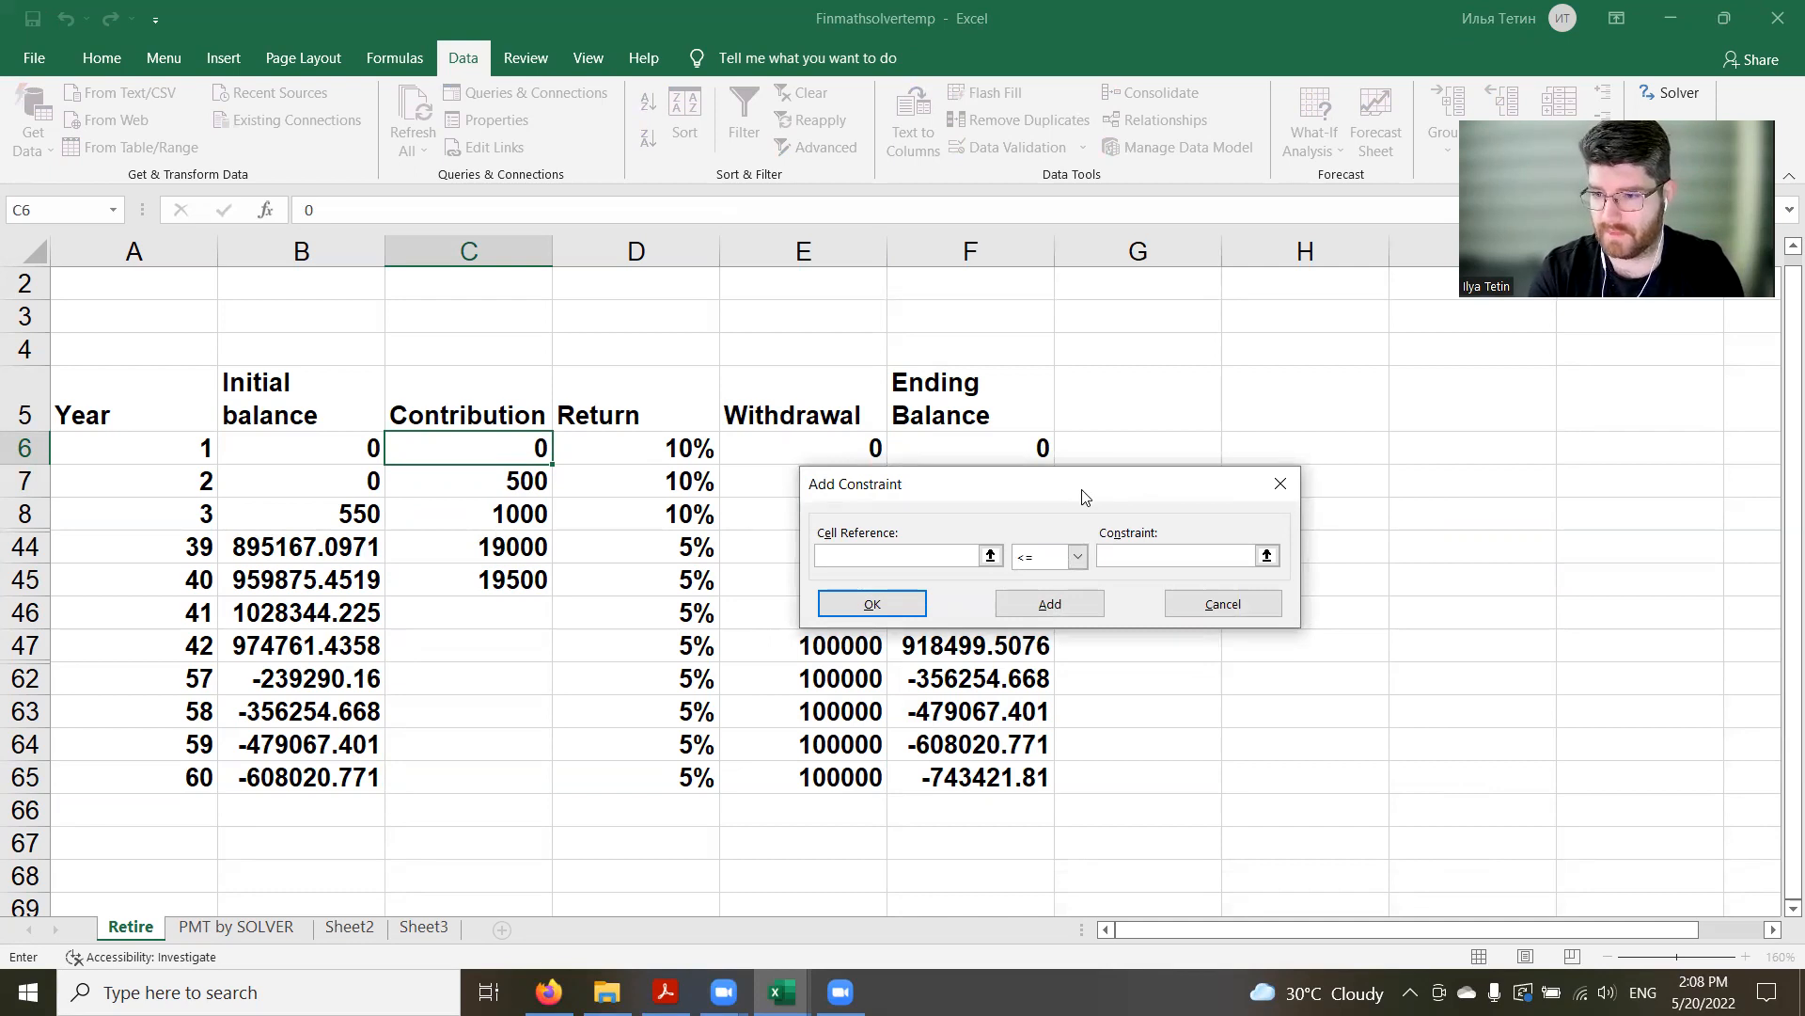
left_click_drag(1084, 495, 1231, 299)
left_click_drag(966, 610, 962, 778)
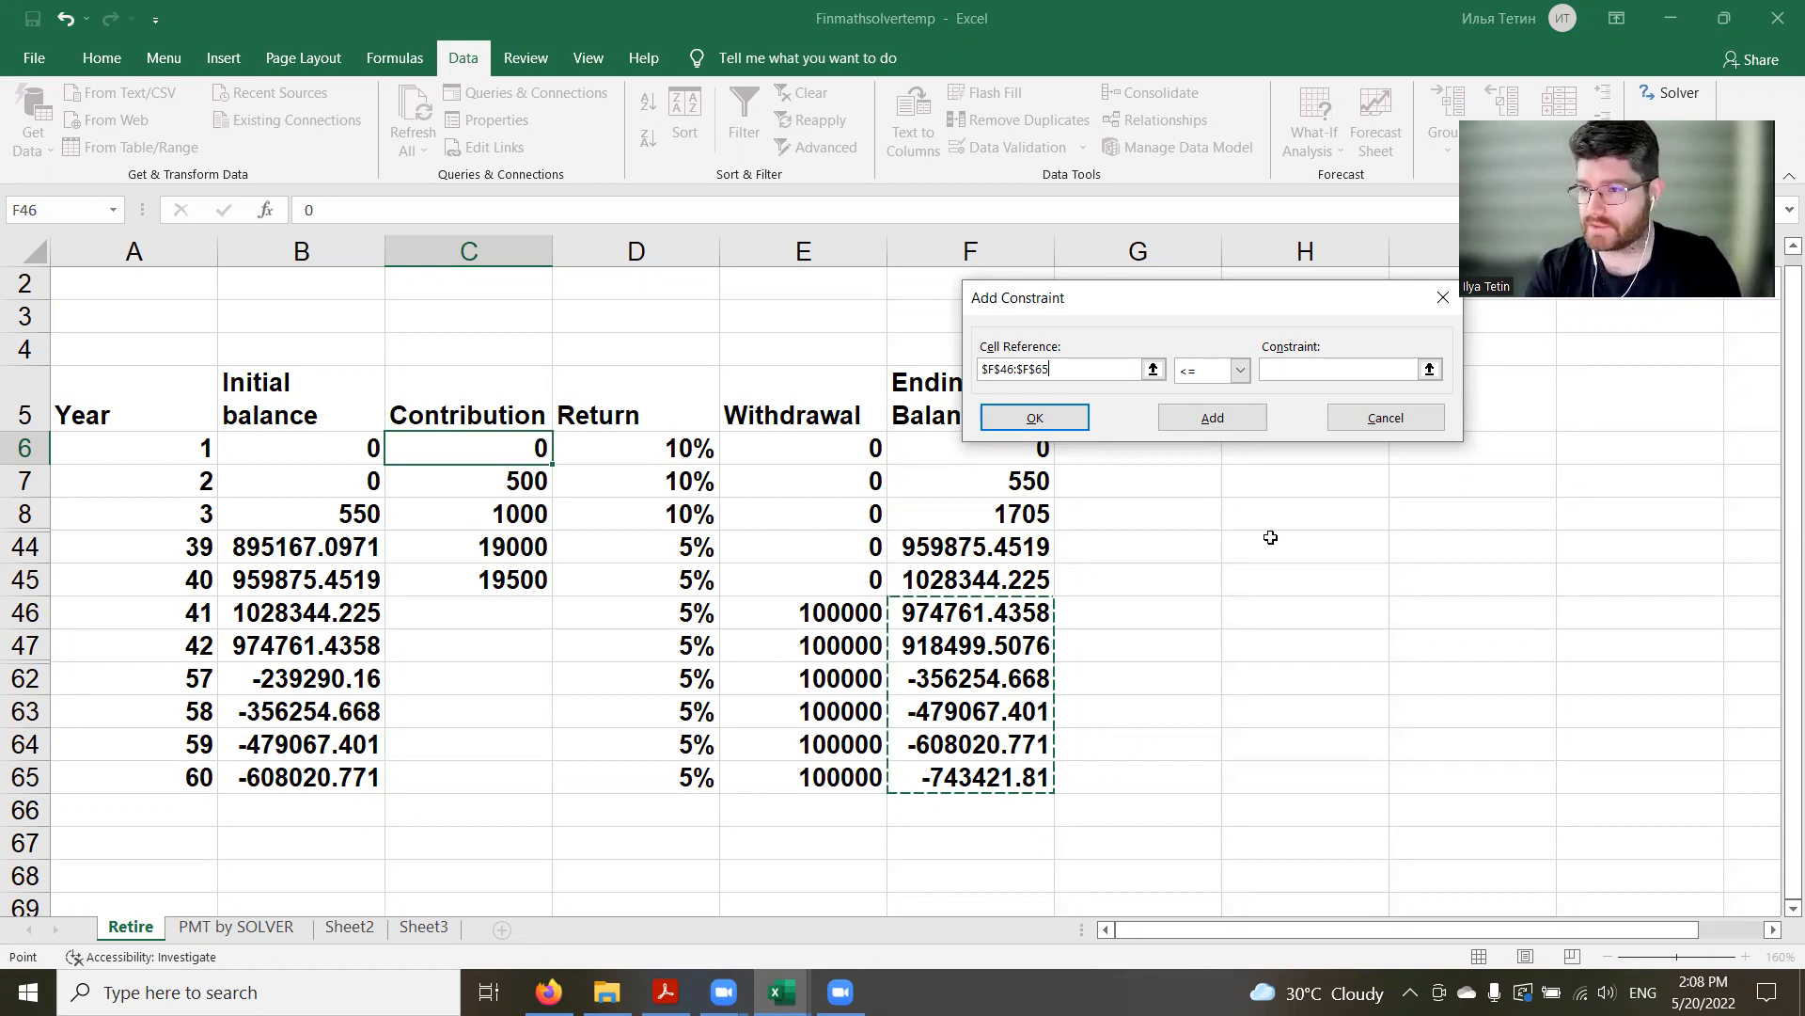
left_click(1239, 369)
left_click(1208, 421)
left_click(1300, 376)
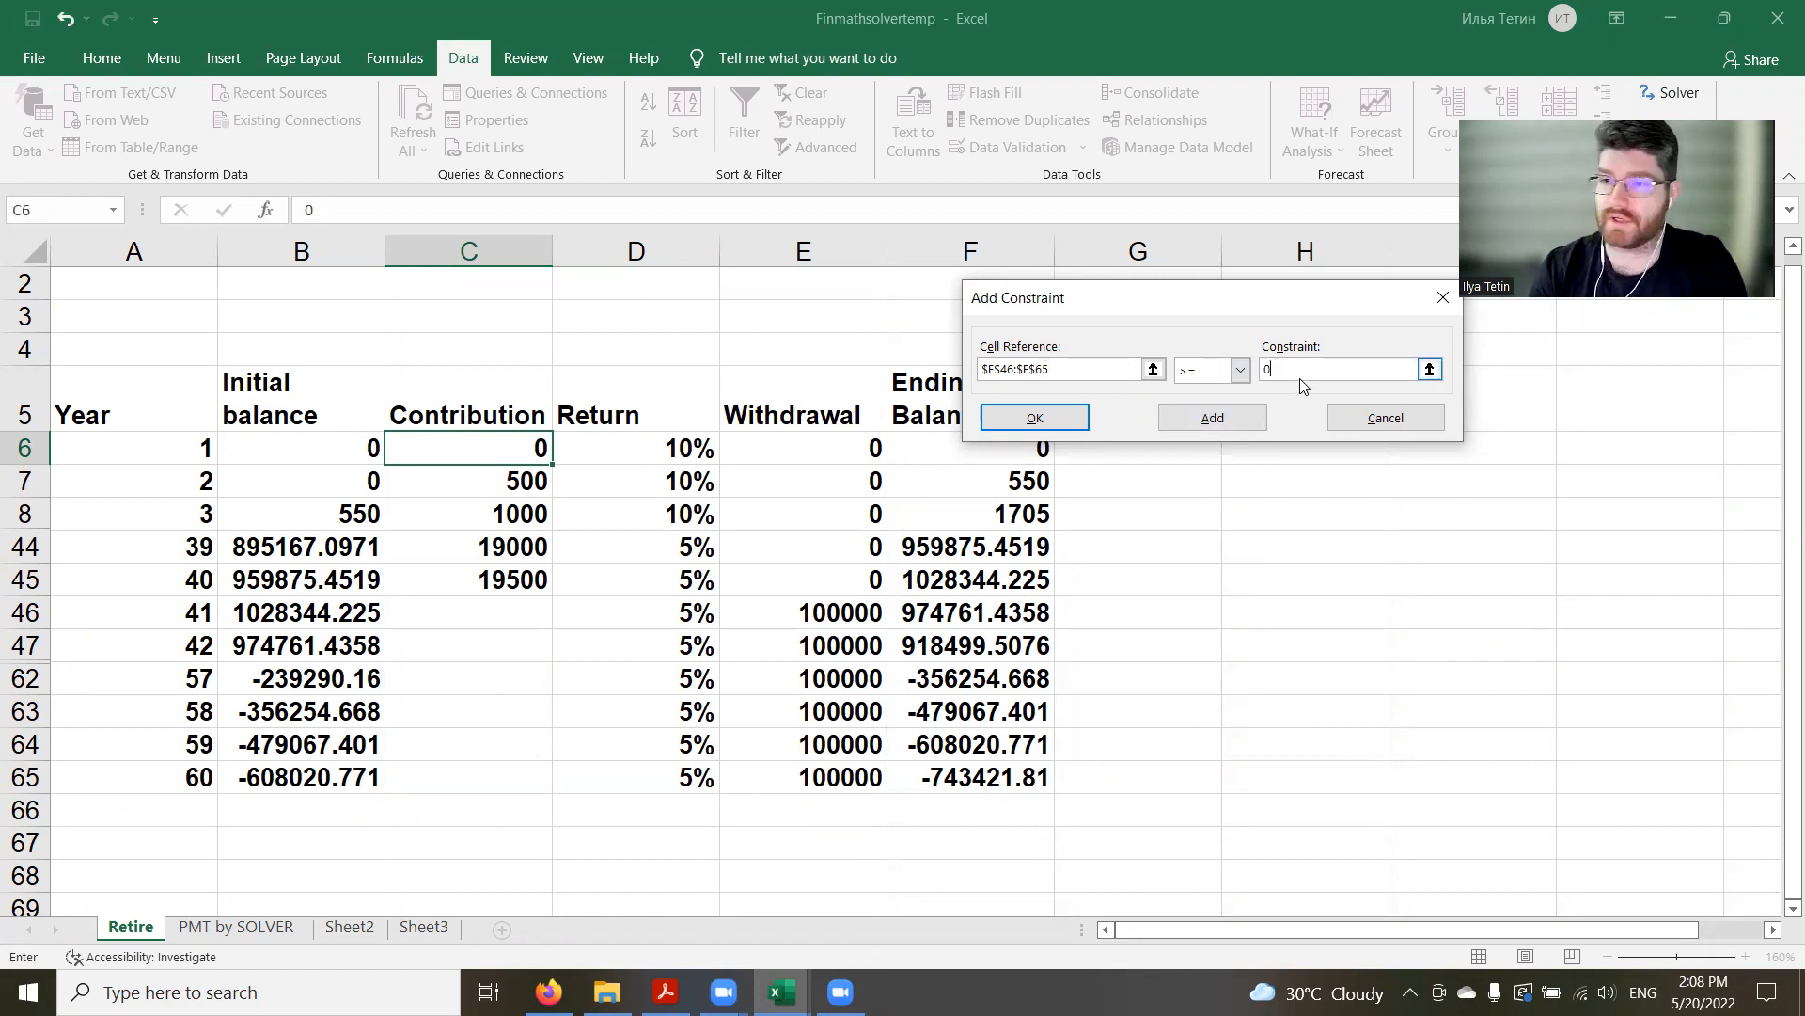
left_click(1036, 420)
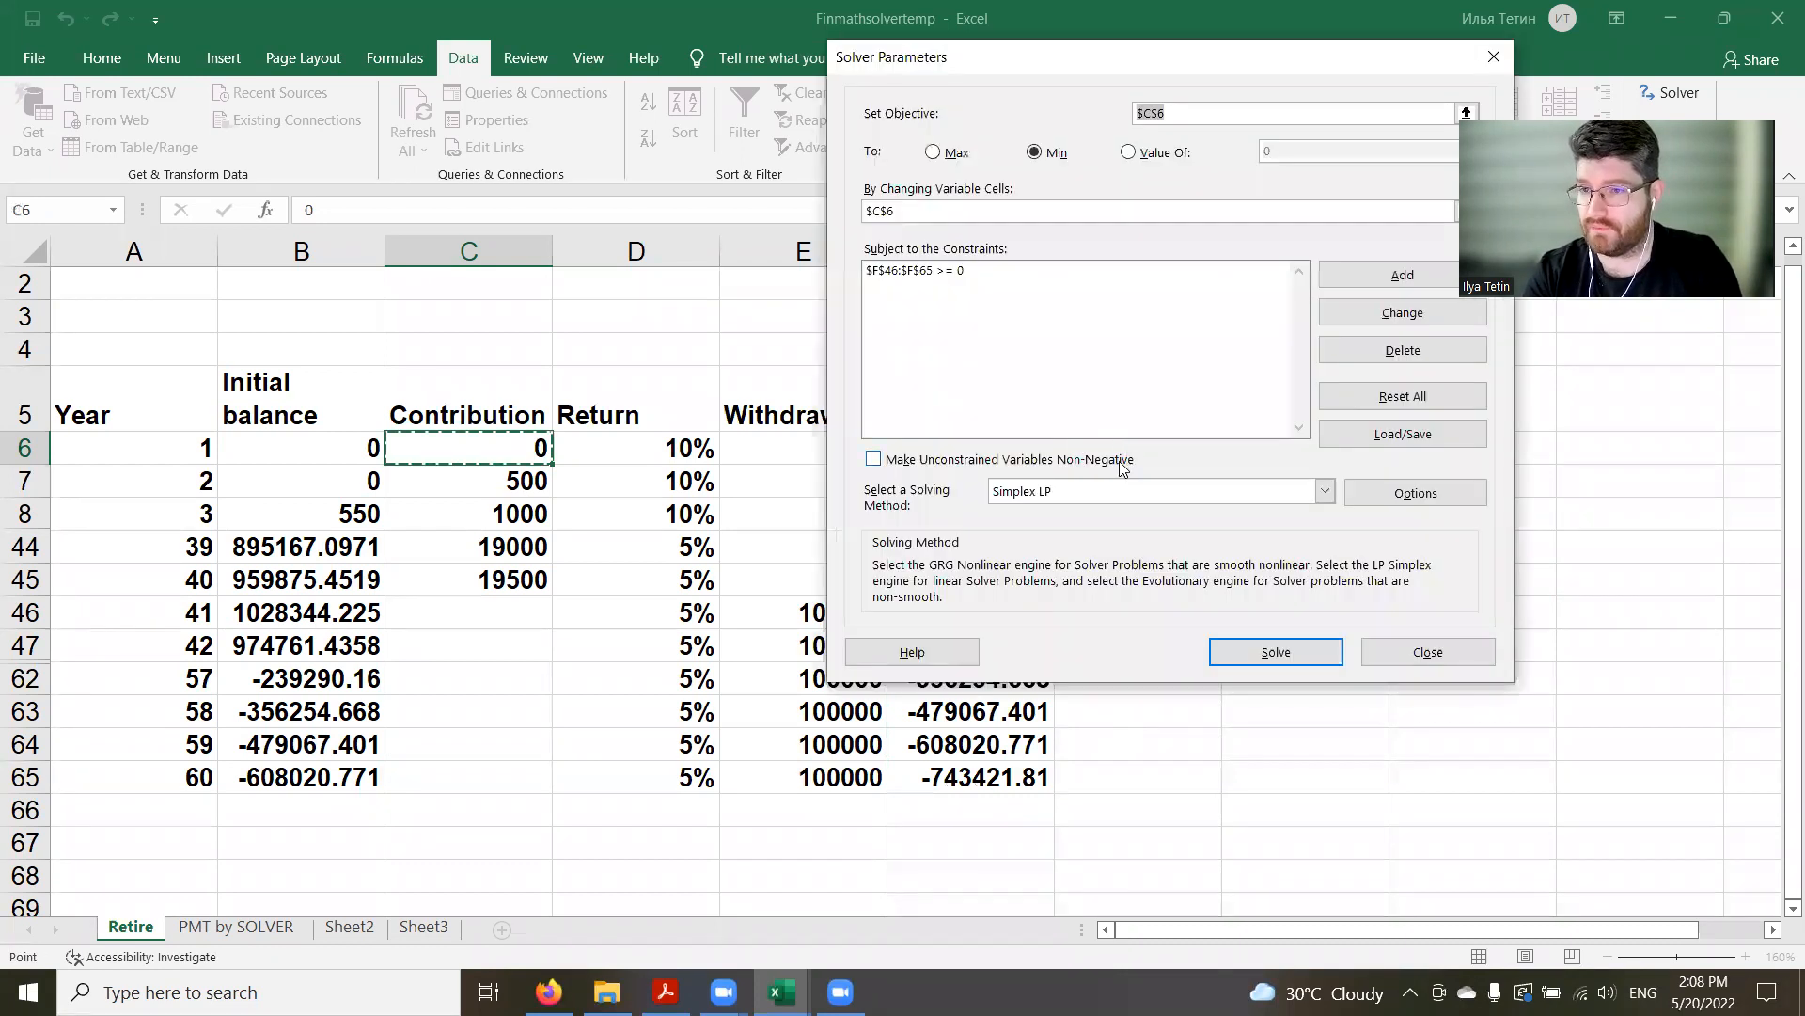
Run Solver on the current model, review the solved contributions and balances, and discard the solution
left_click(1250, 651)
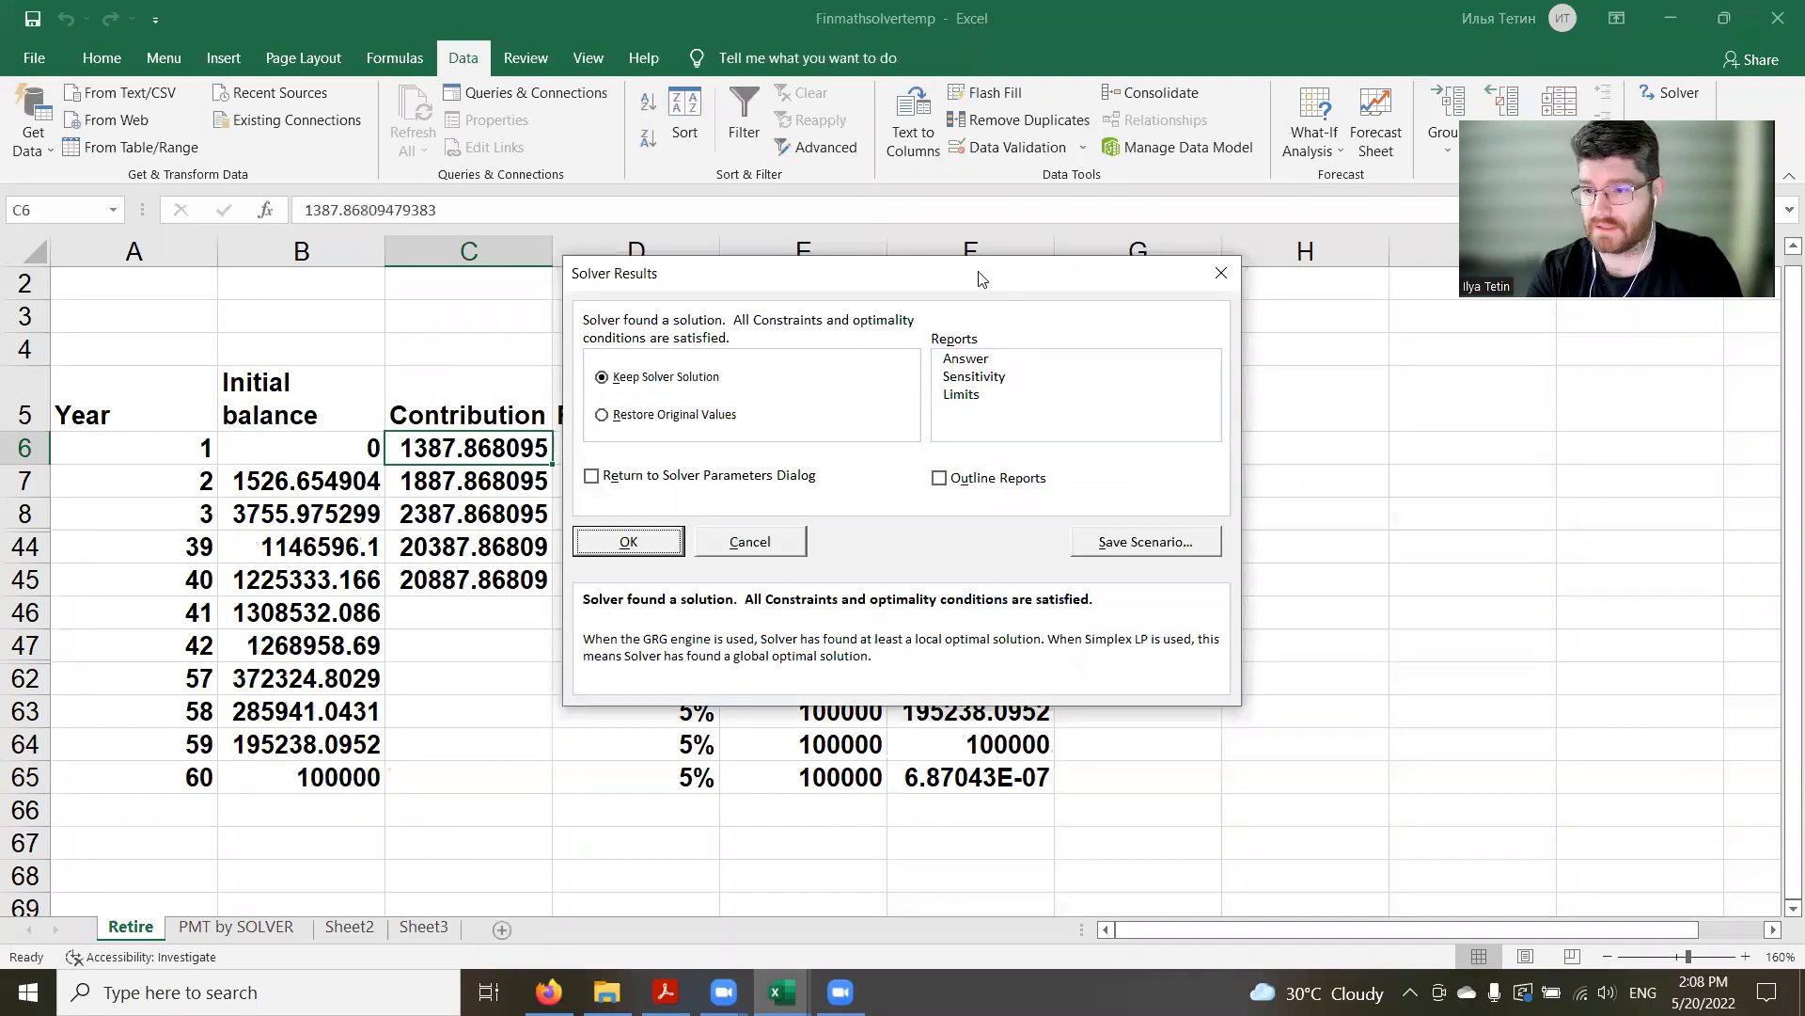
left_click_drag(979, 278, 1287, 148)
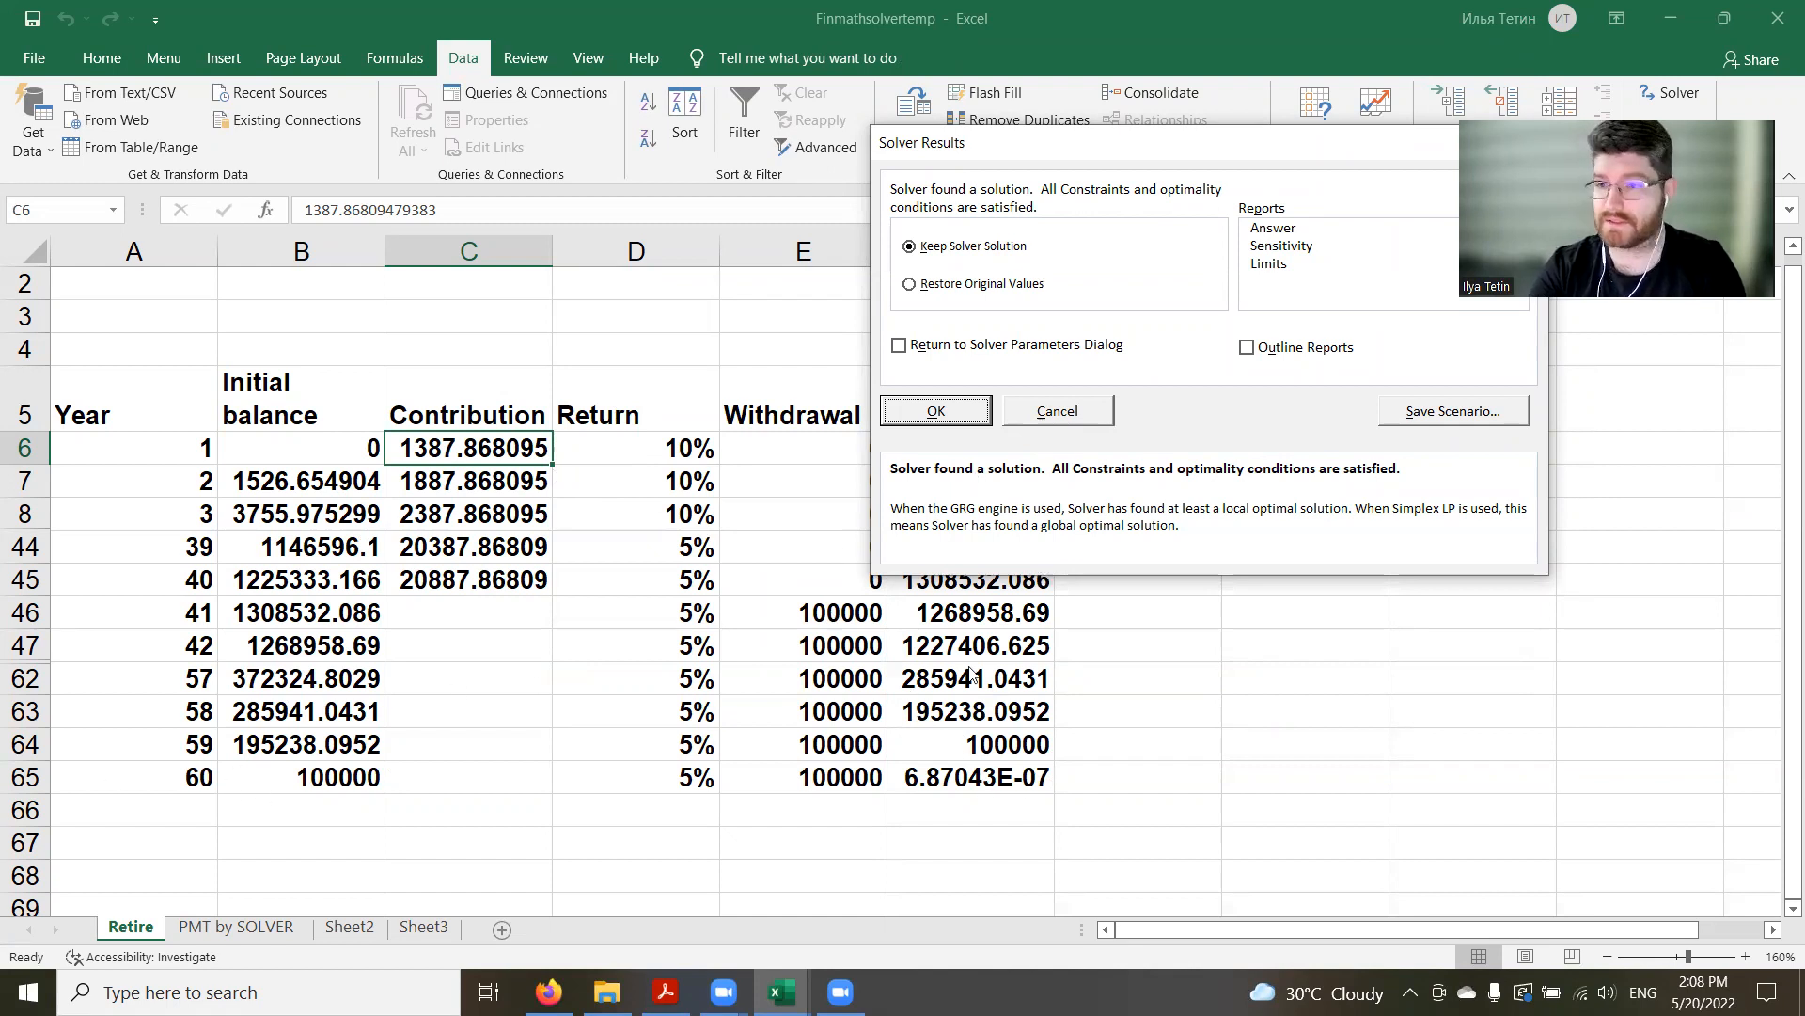
left_click(1050, 414)
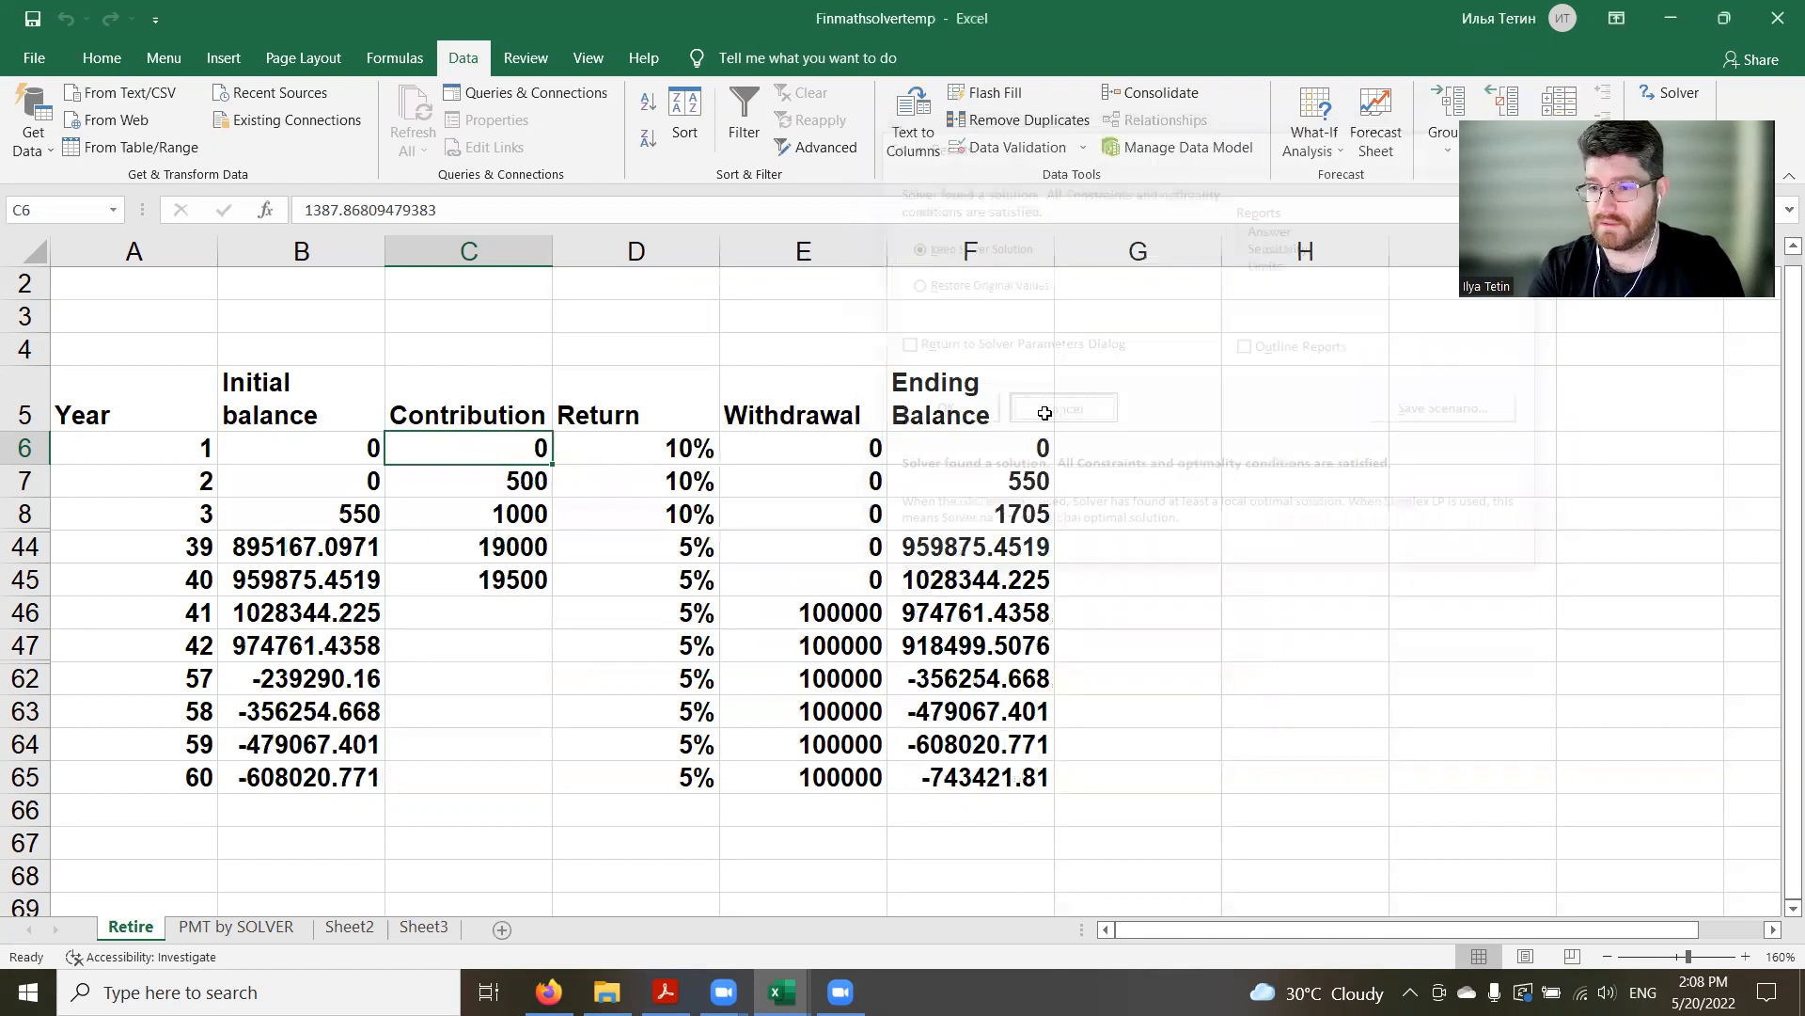
Set the withdrawals for years 41 to 60 in E46:E65 to 150000
left_click(814, 613)
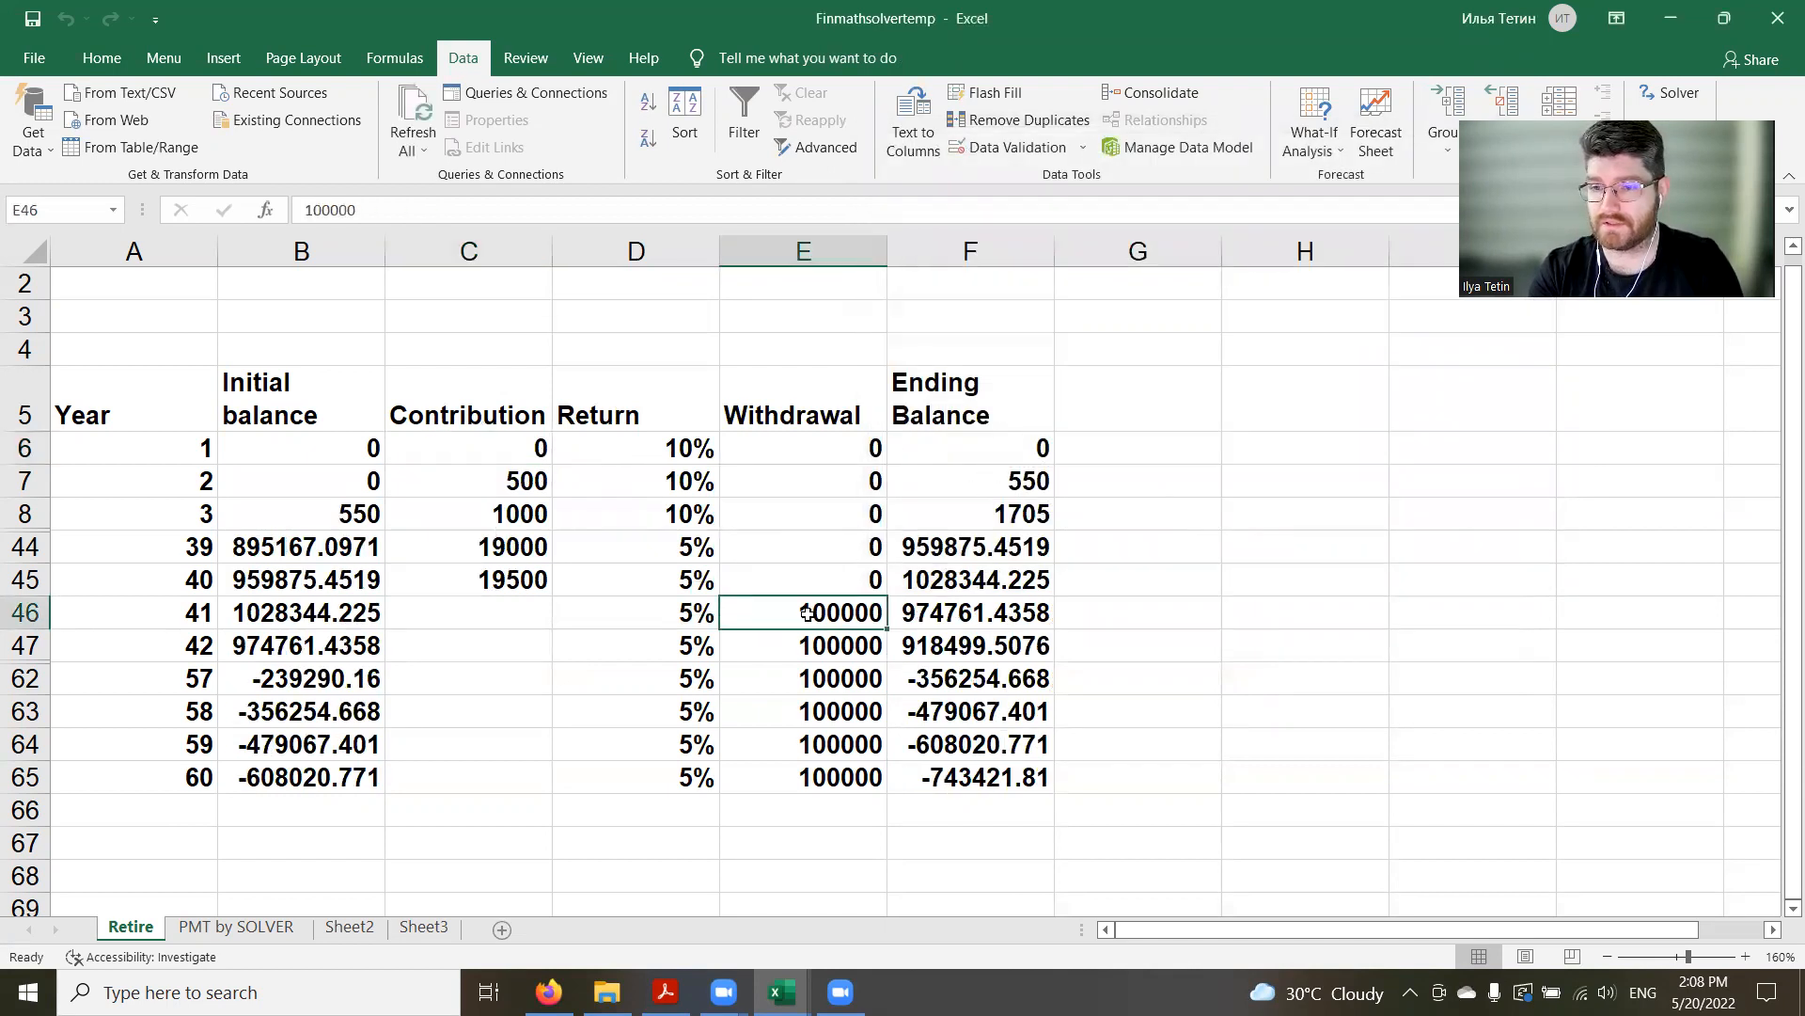
double_click(807, 614)
left_click_drag(740, 612, 753, 611)
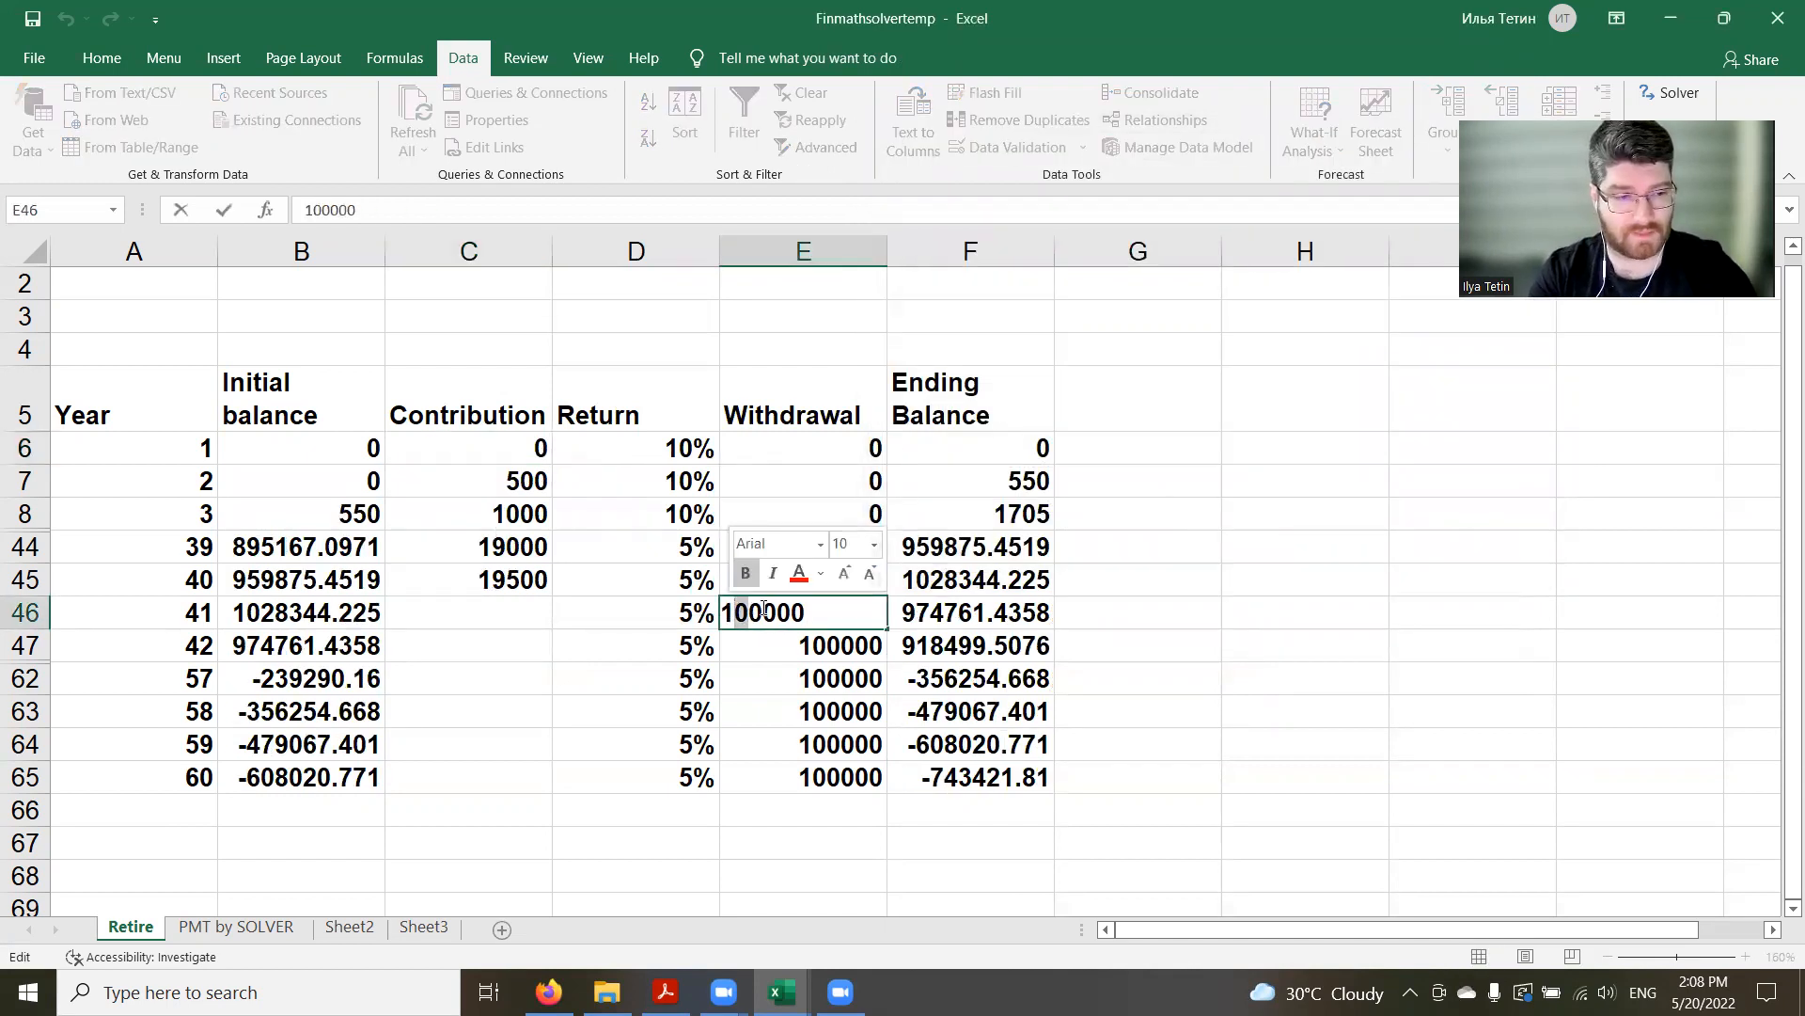
type("5")
key("Return")
left_click(851, 619)
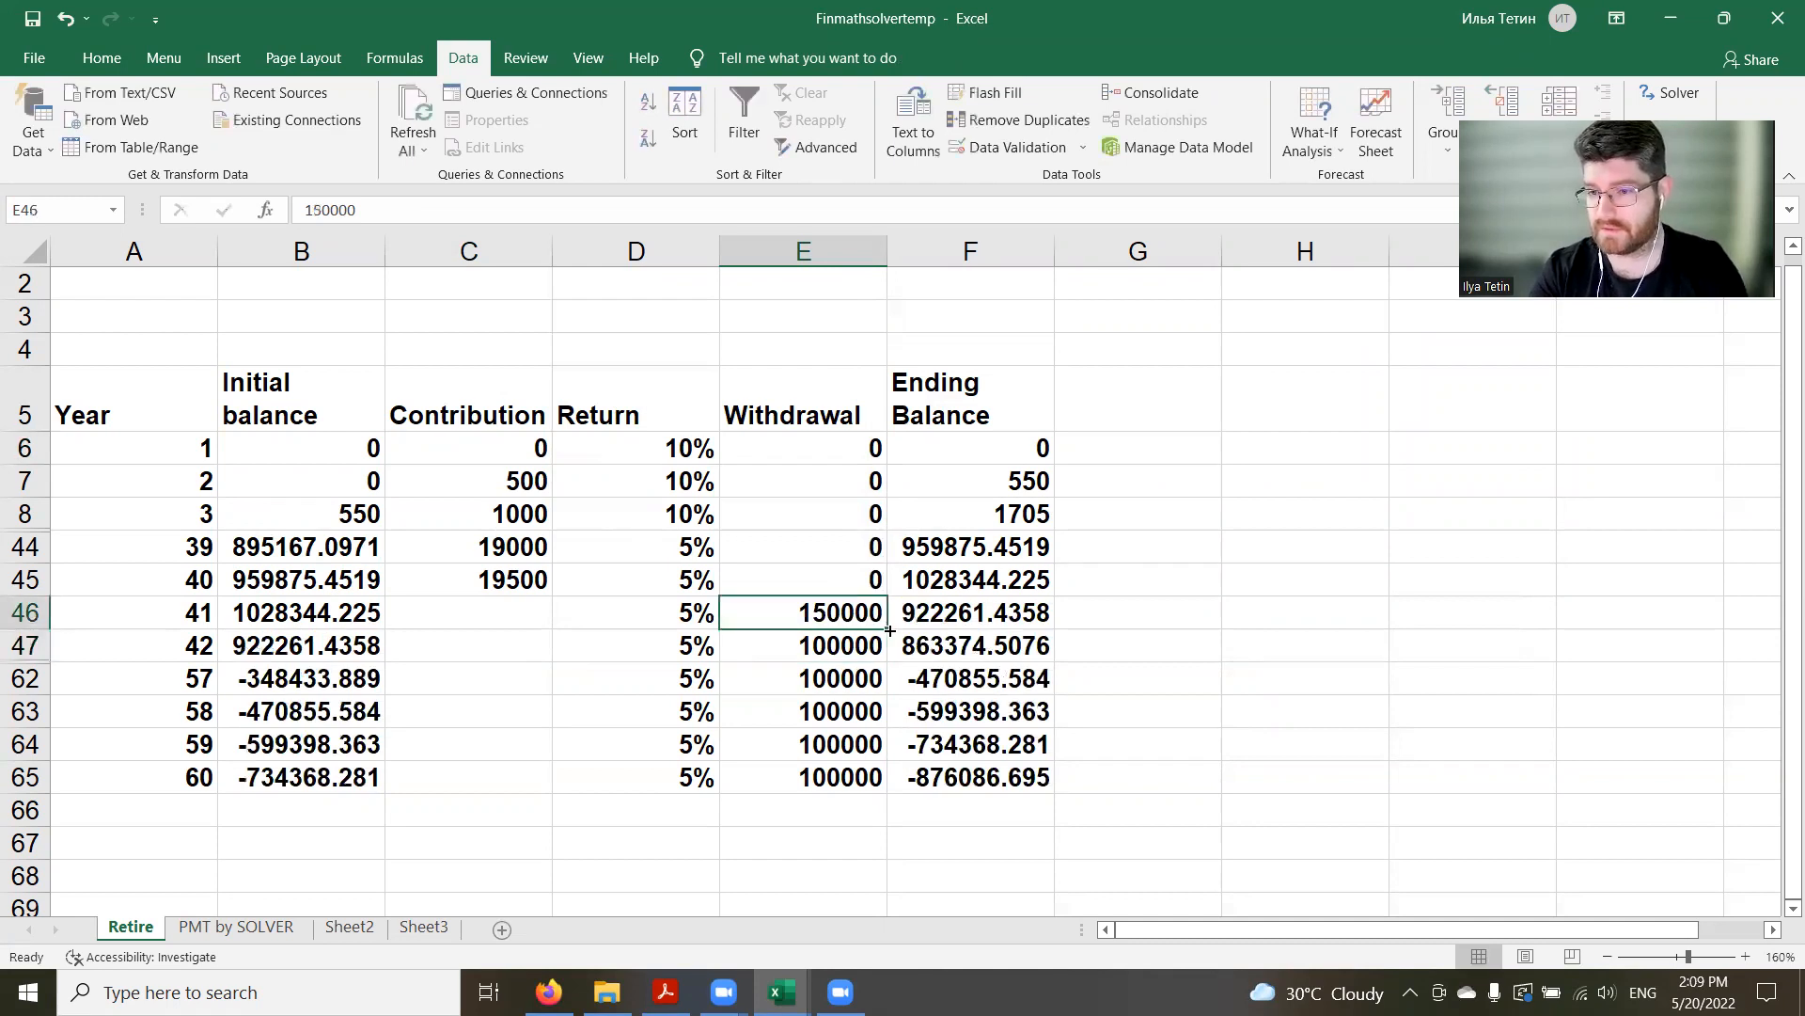
left_click_drag(887, 629, 875, 786)
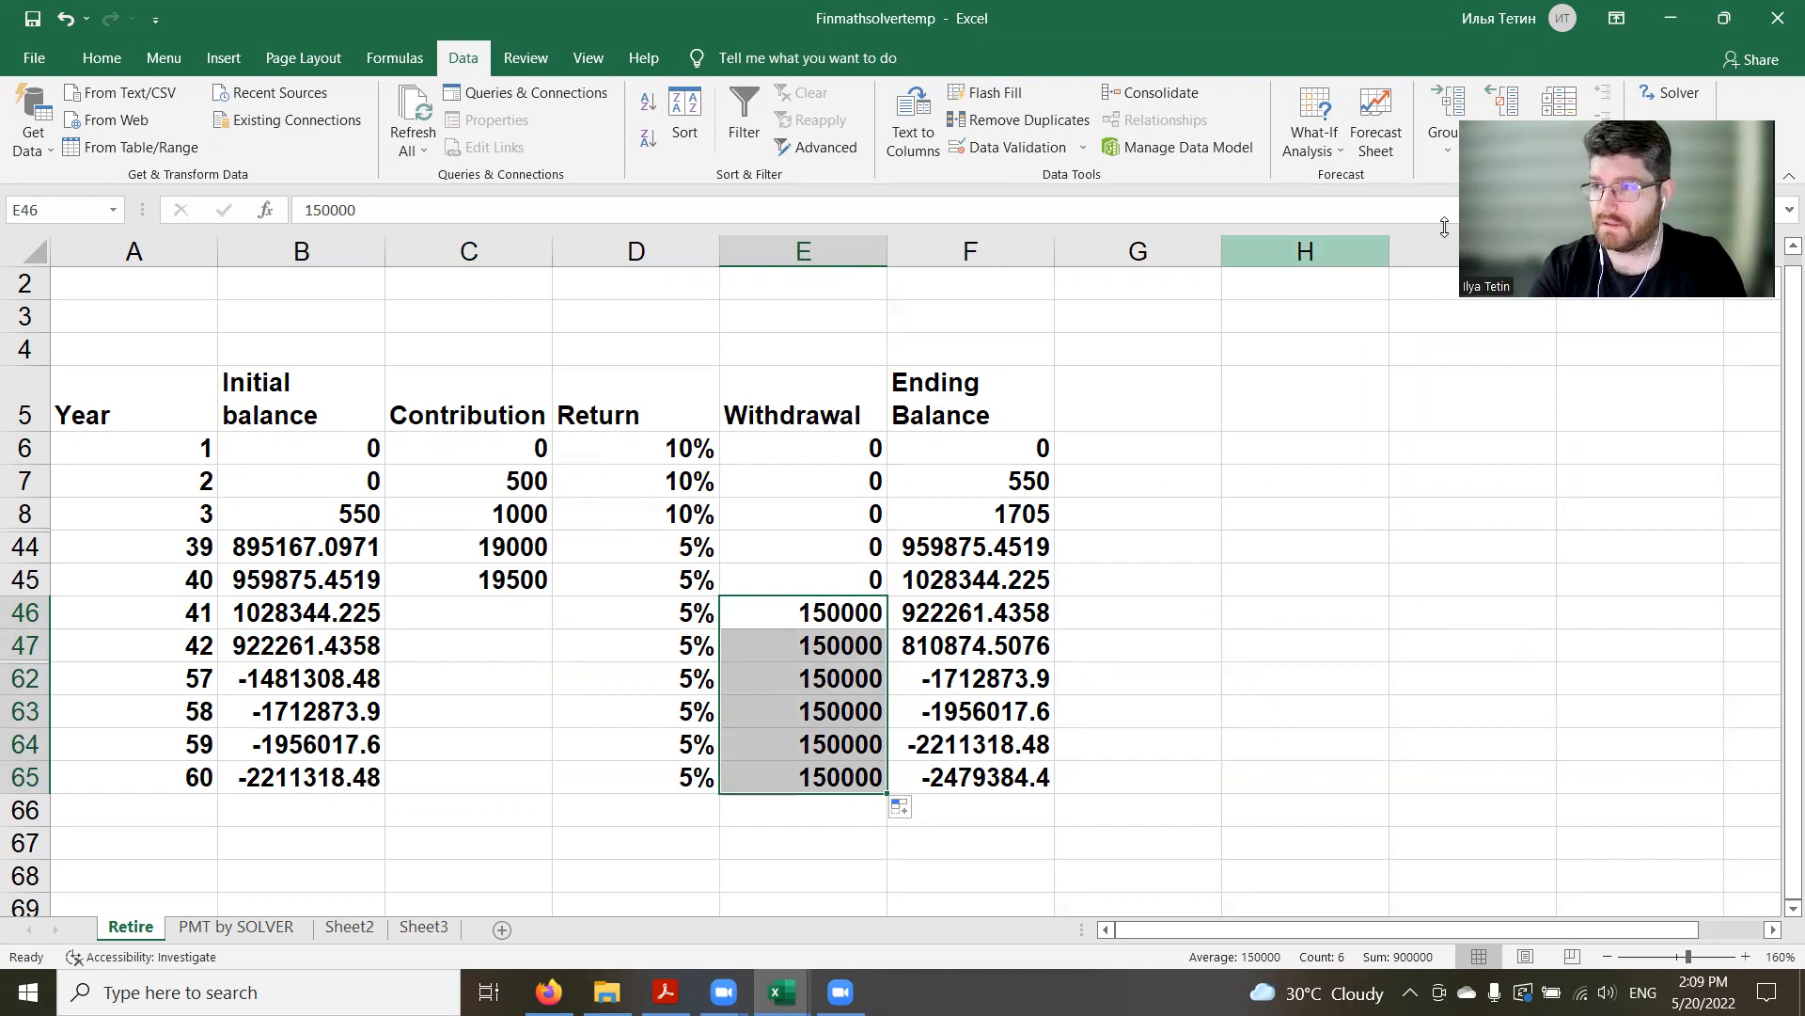
Run Solver with the existing parameters on the 150000 withdrawals and dismiss the results
left_click(1679, 94)
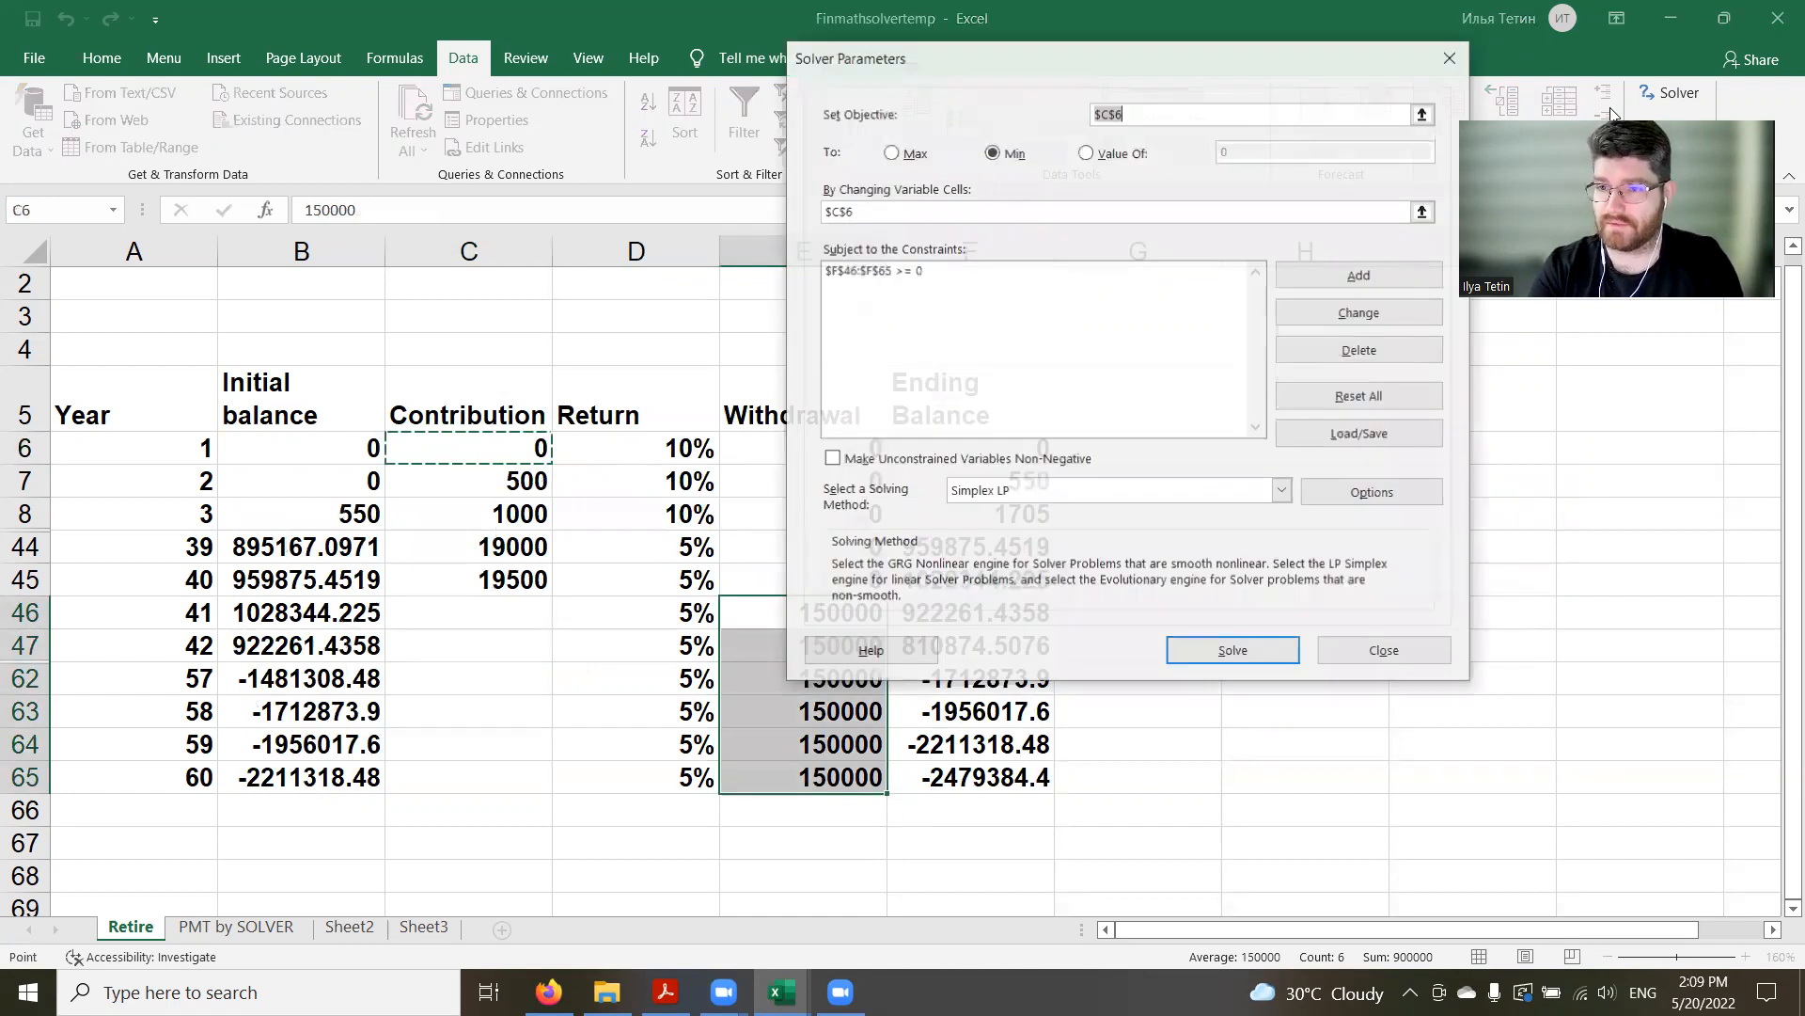
left_click(1217, 647)
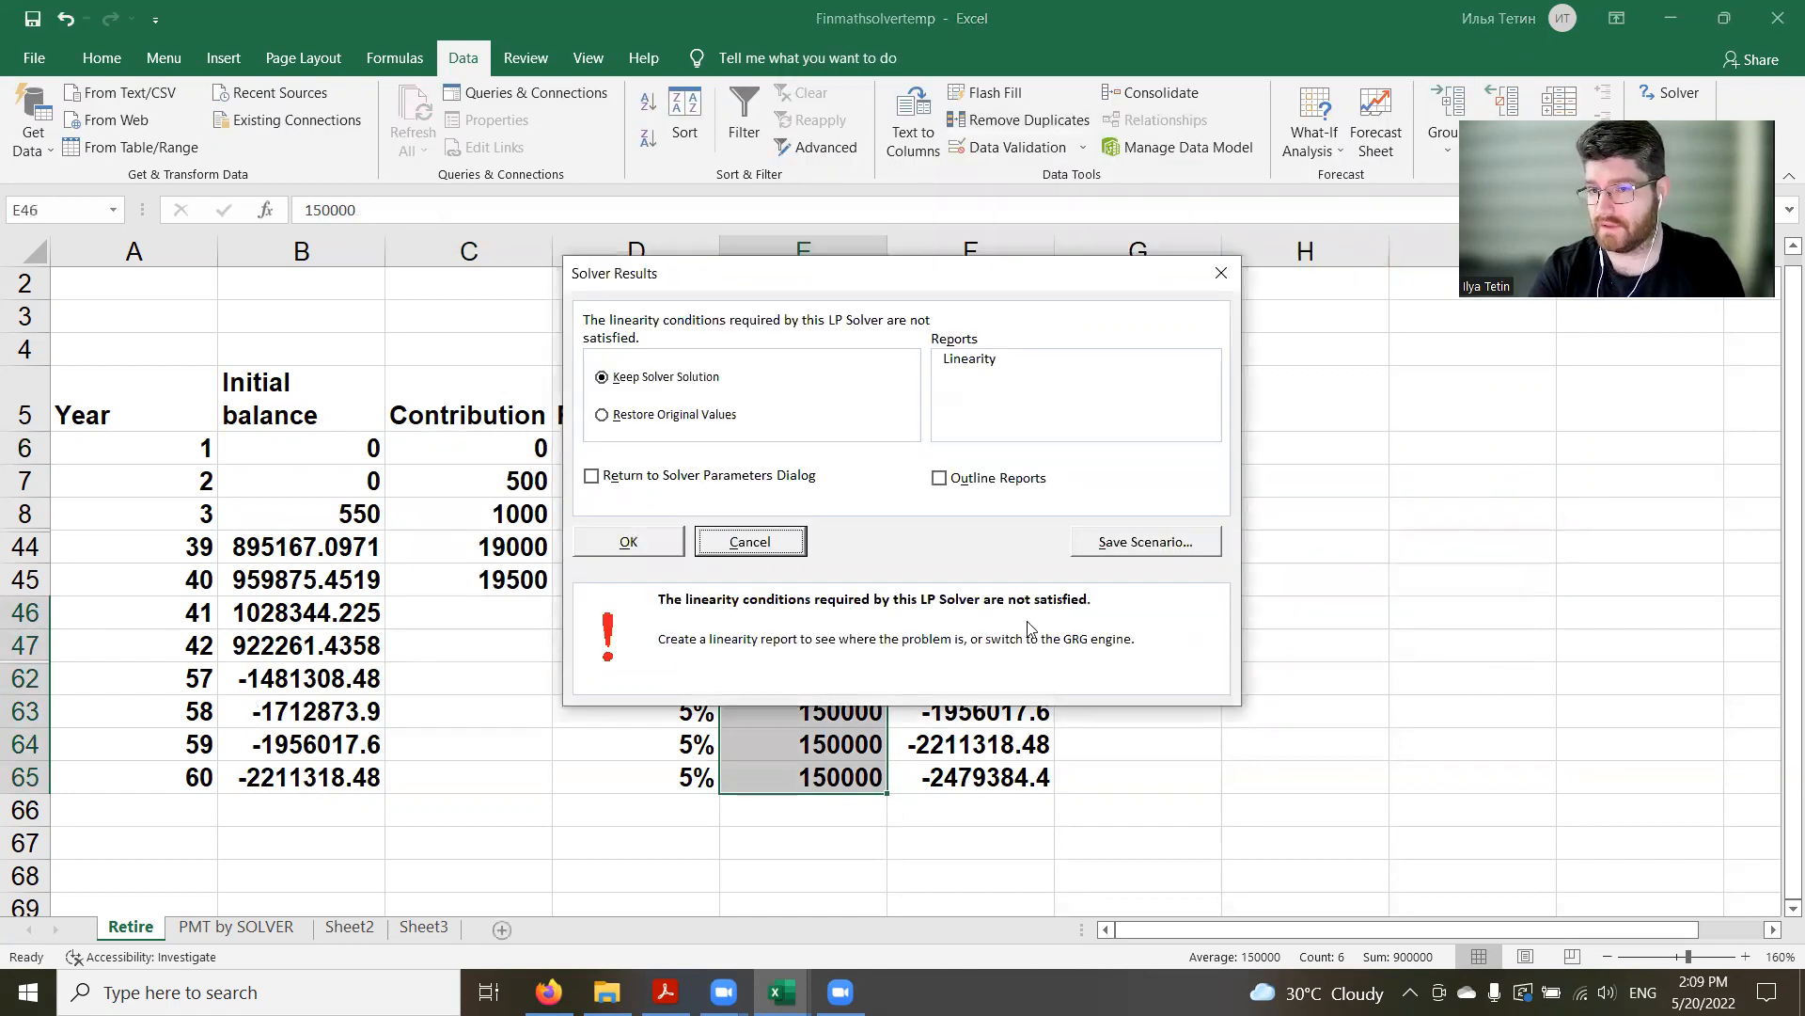
left_click_drag(804, 272, 887, 245)
left_click(804, 513)
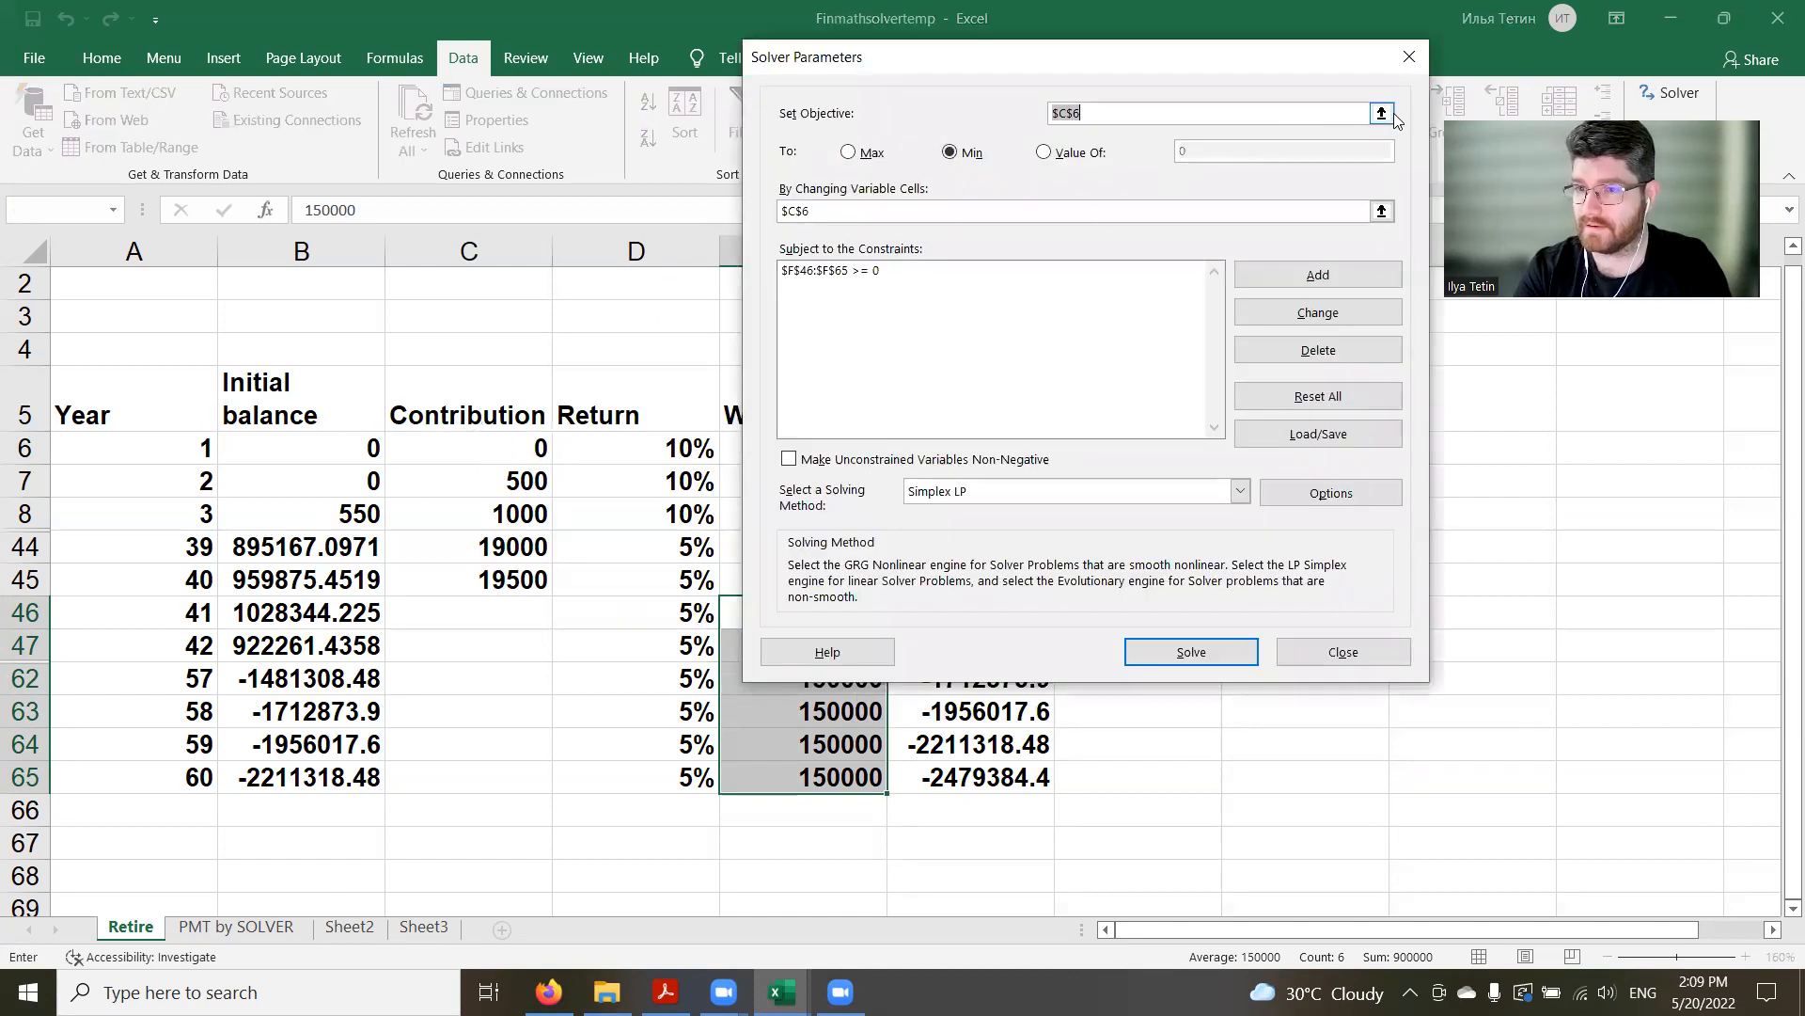
Reopen Solver and reselect the year 1 contribution C6 as the objective cell, set to Min
left_click(1385, 111)
left_click(507, 436)
key("Return")
left_click(948, 154)
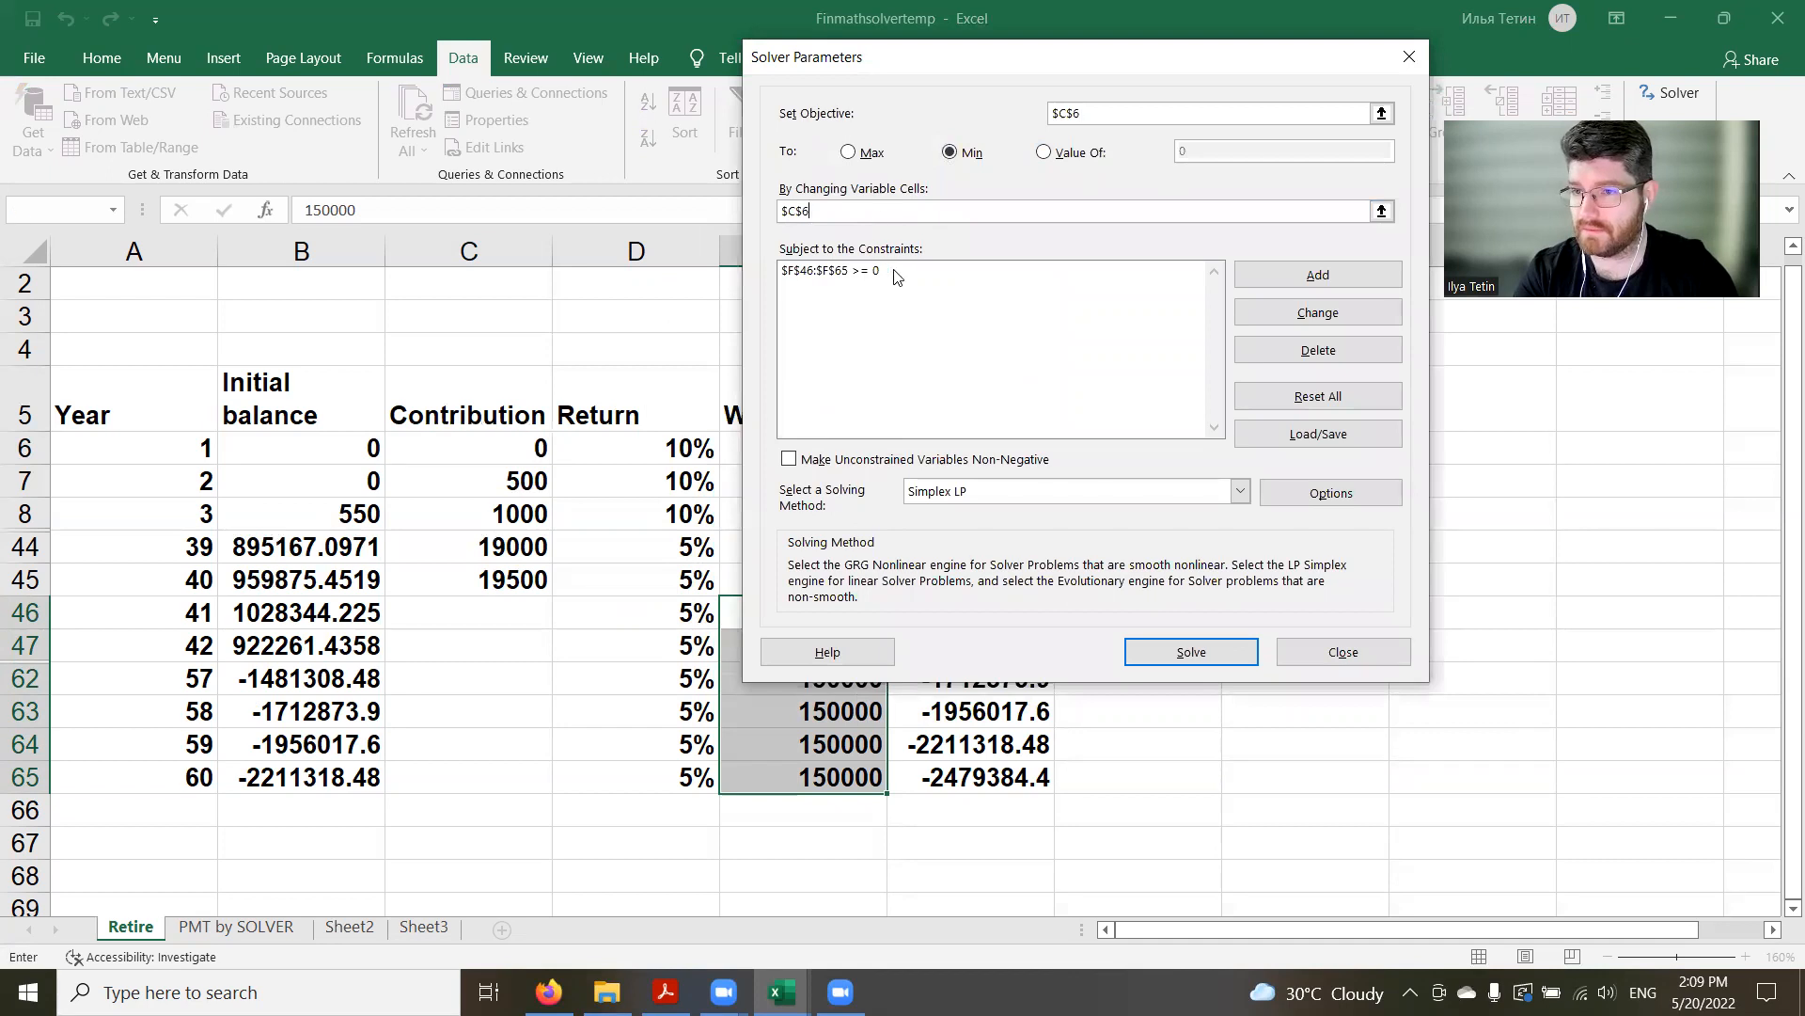
Reselect F46:F65 in the existing Solver constraint of >= 0, run Solver again and close the results
left_click(944, 272)
left_click(1279, 316)
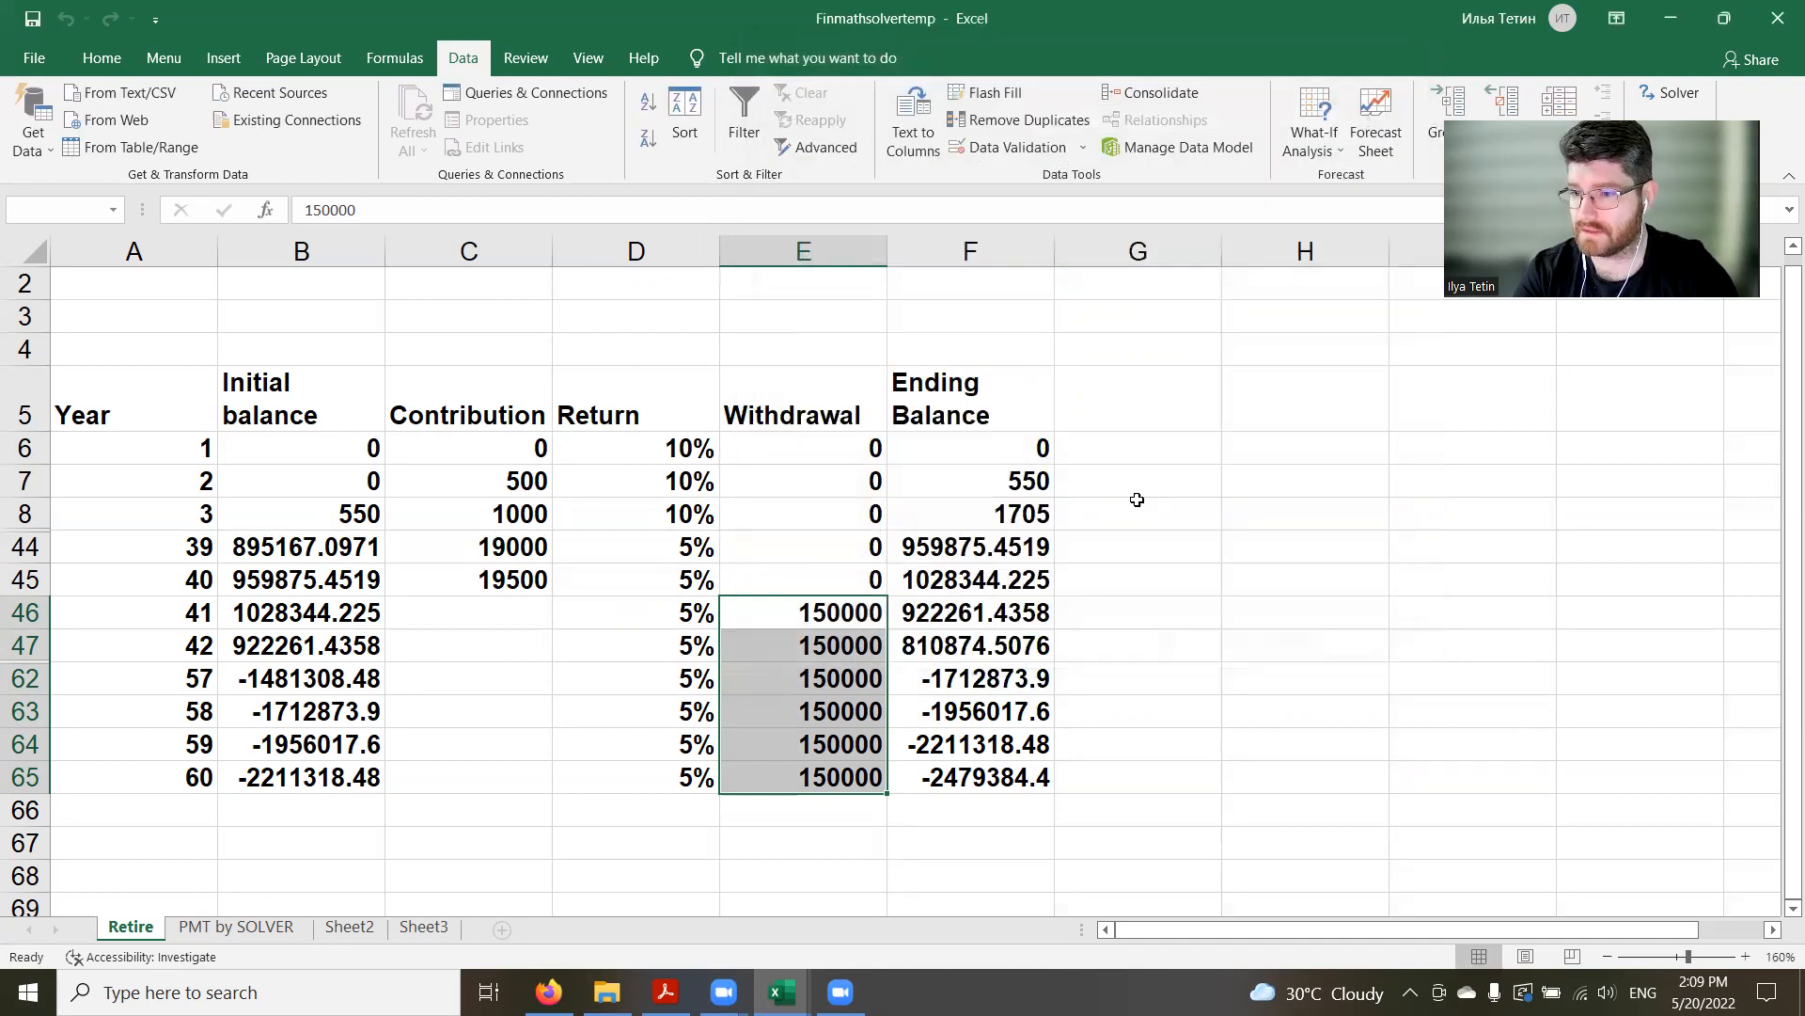
left_click(995, 611)
left_click_drag(995, 611, 1025, 779)
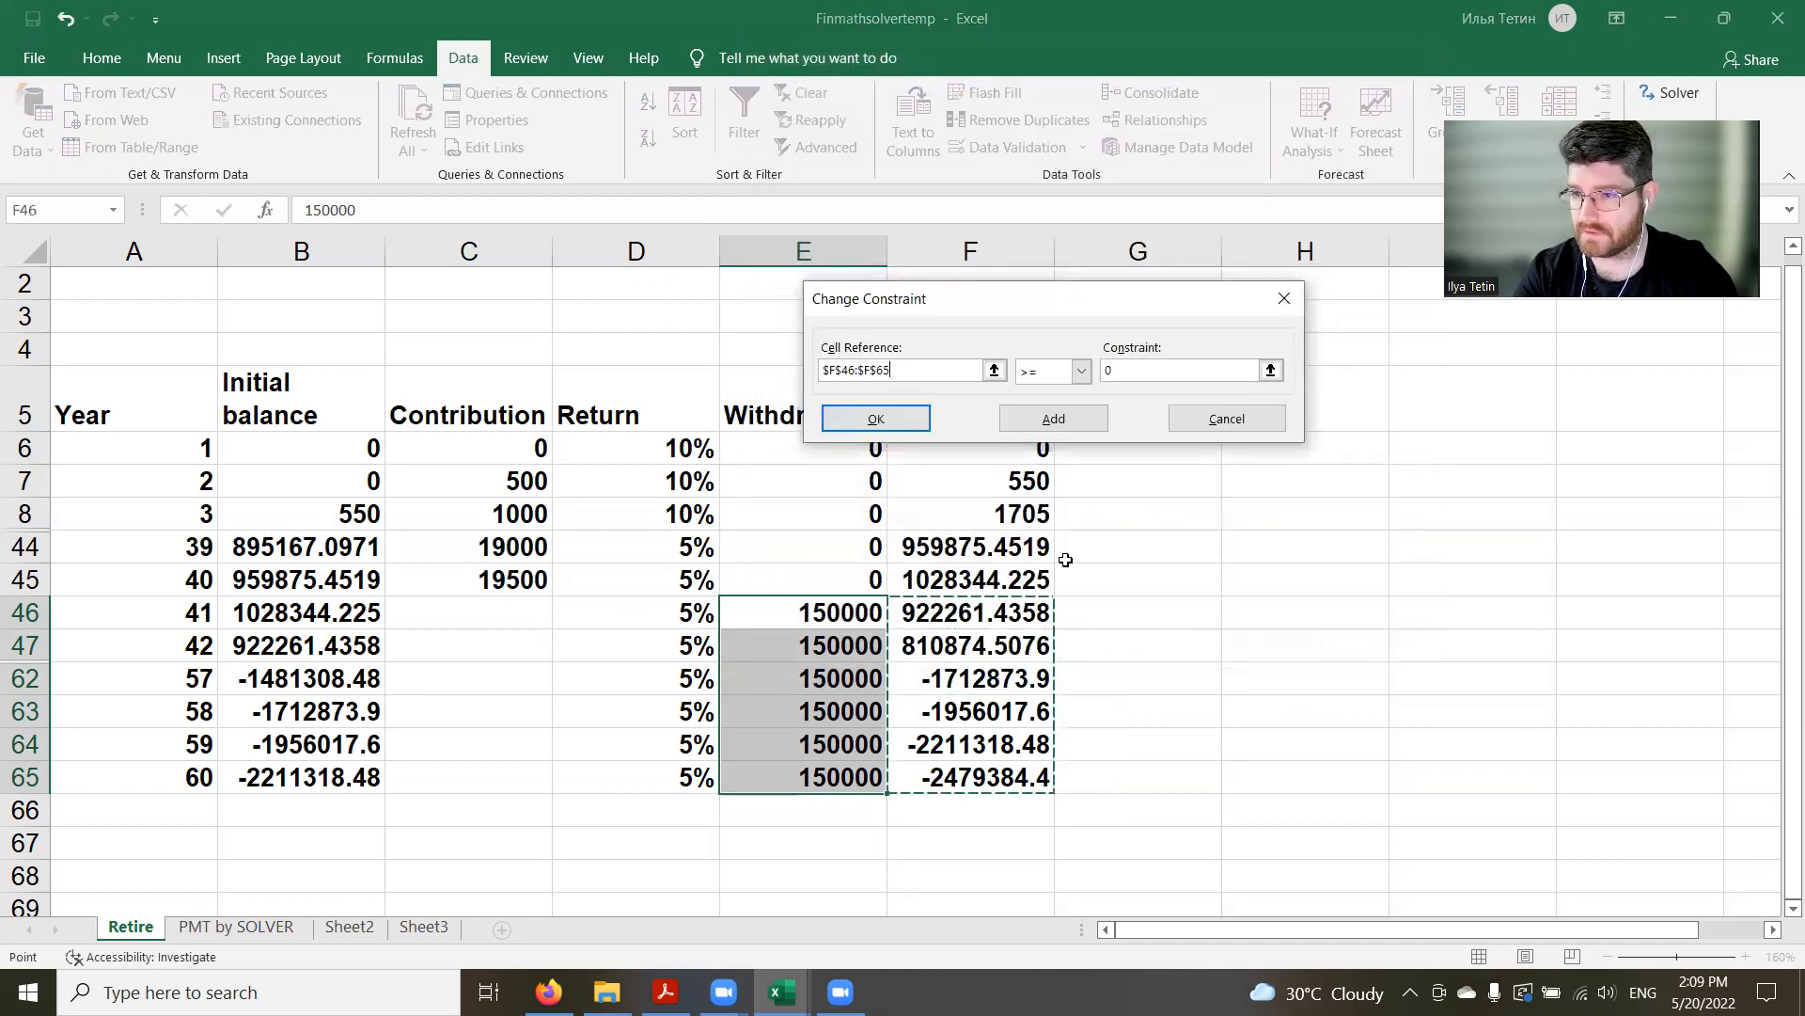
left_click(902, 422)
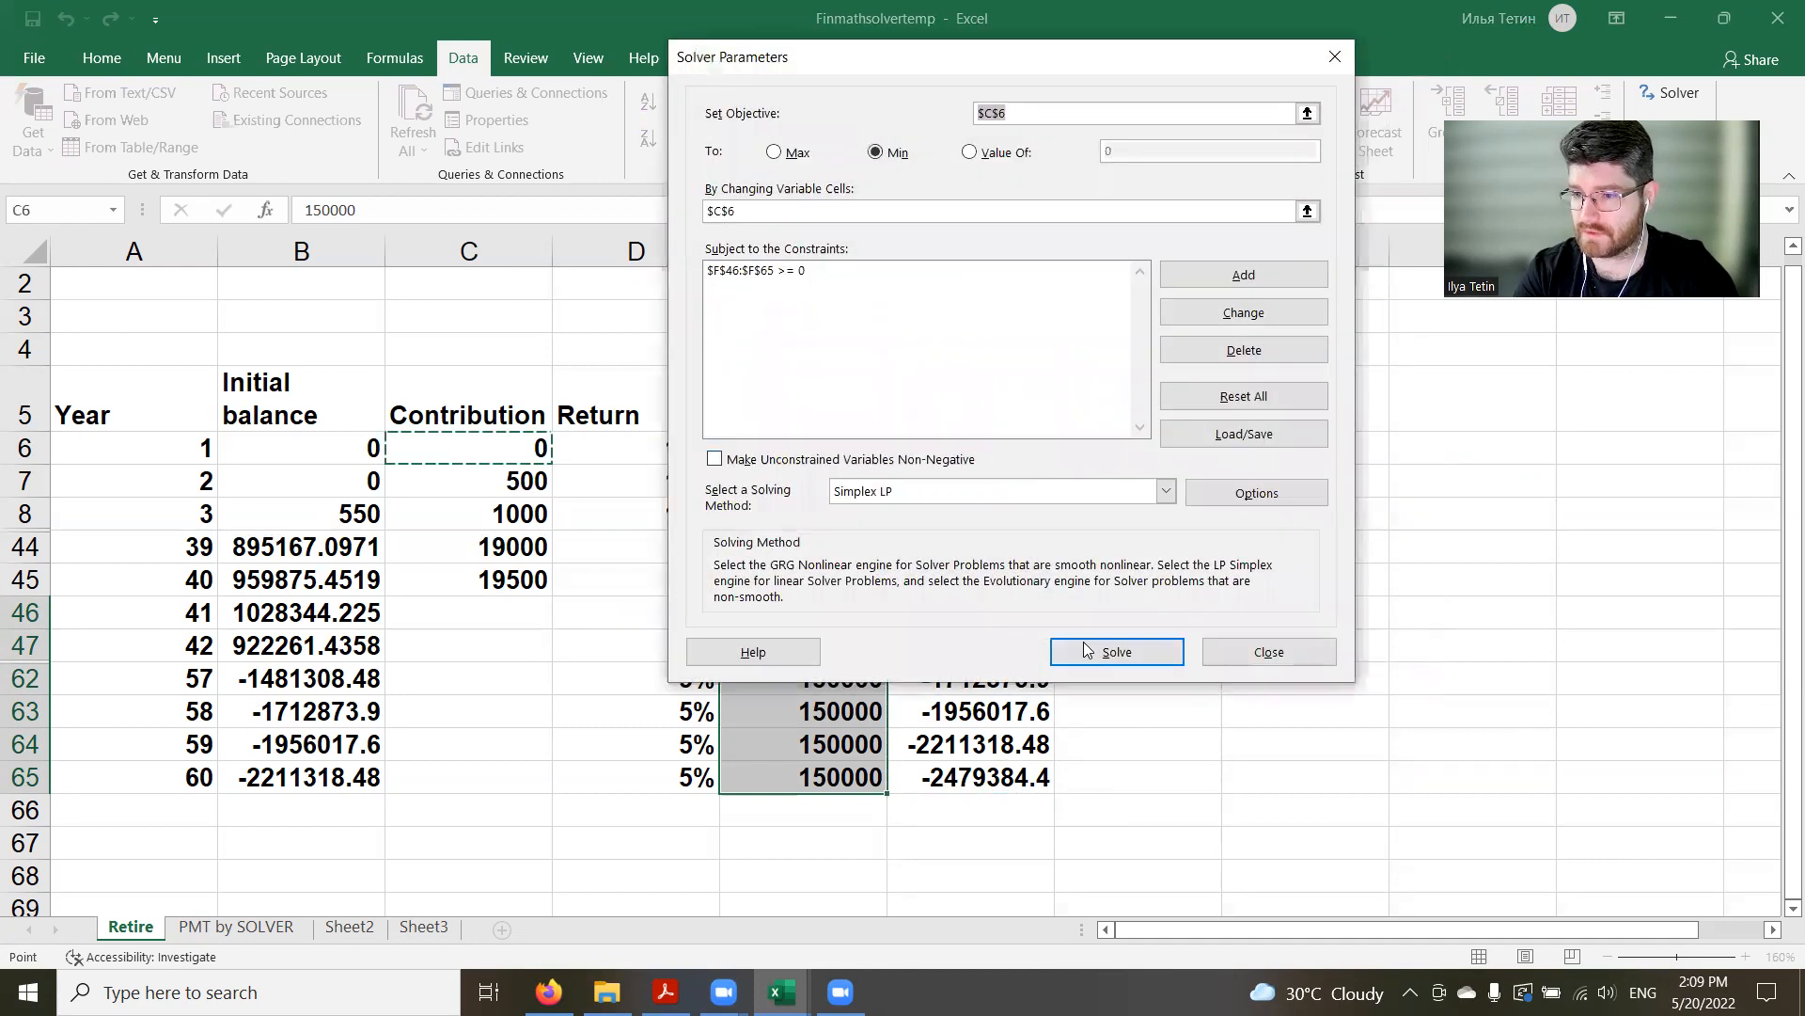
left_click(1175, 647)
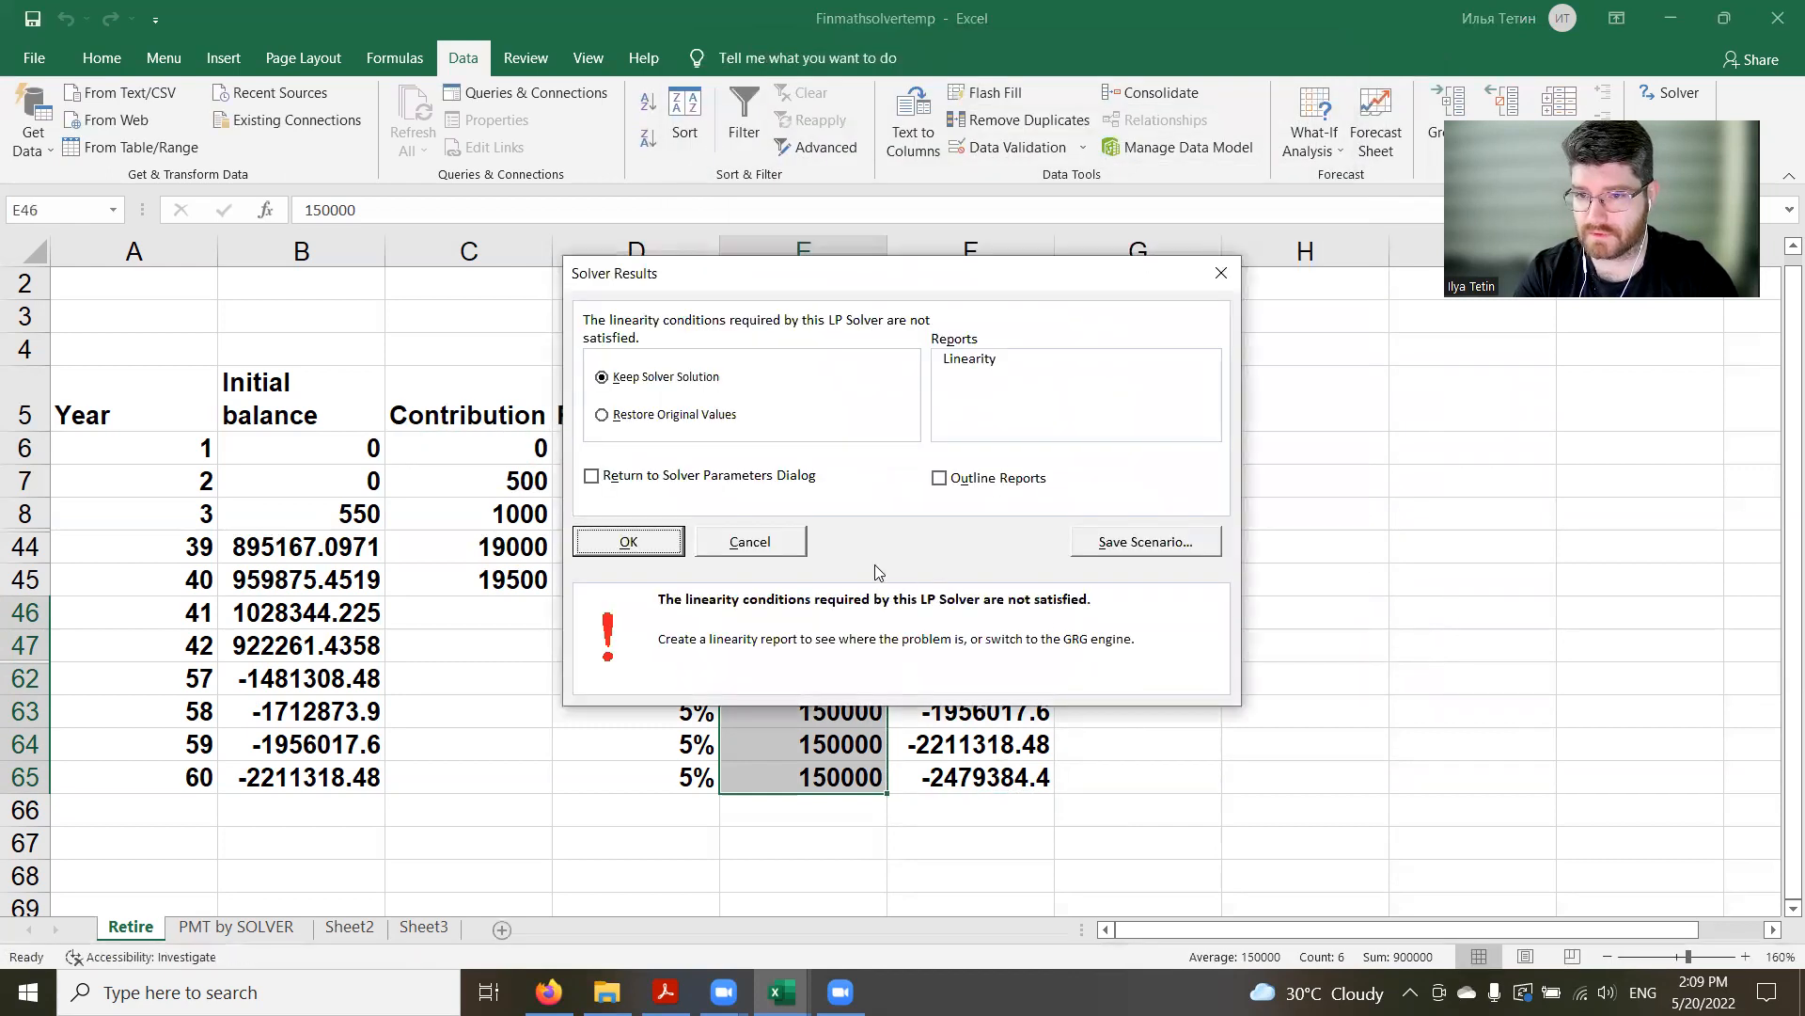
left_click(633, 546)
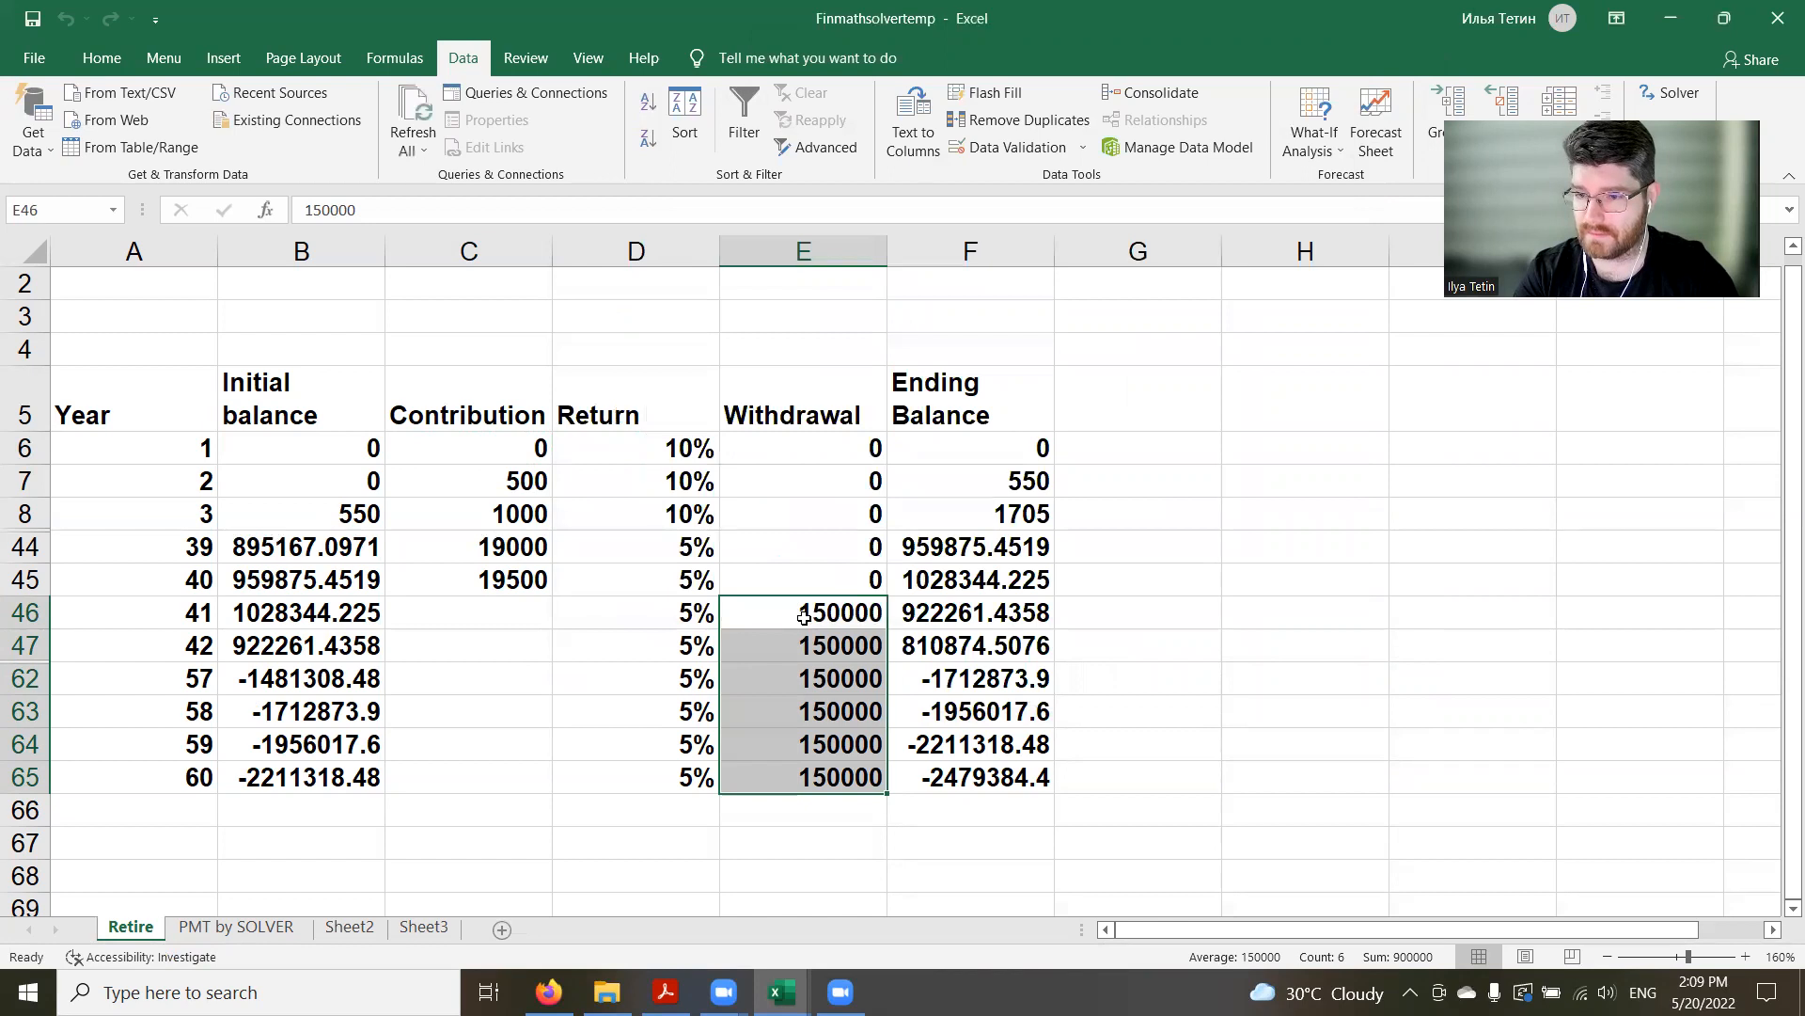
Set the withdrawals in E46:E65 to 101000, run Solver and dismiss the results
double_click(808, 616)
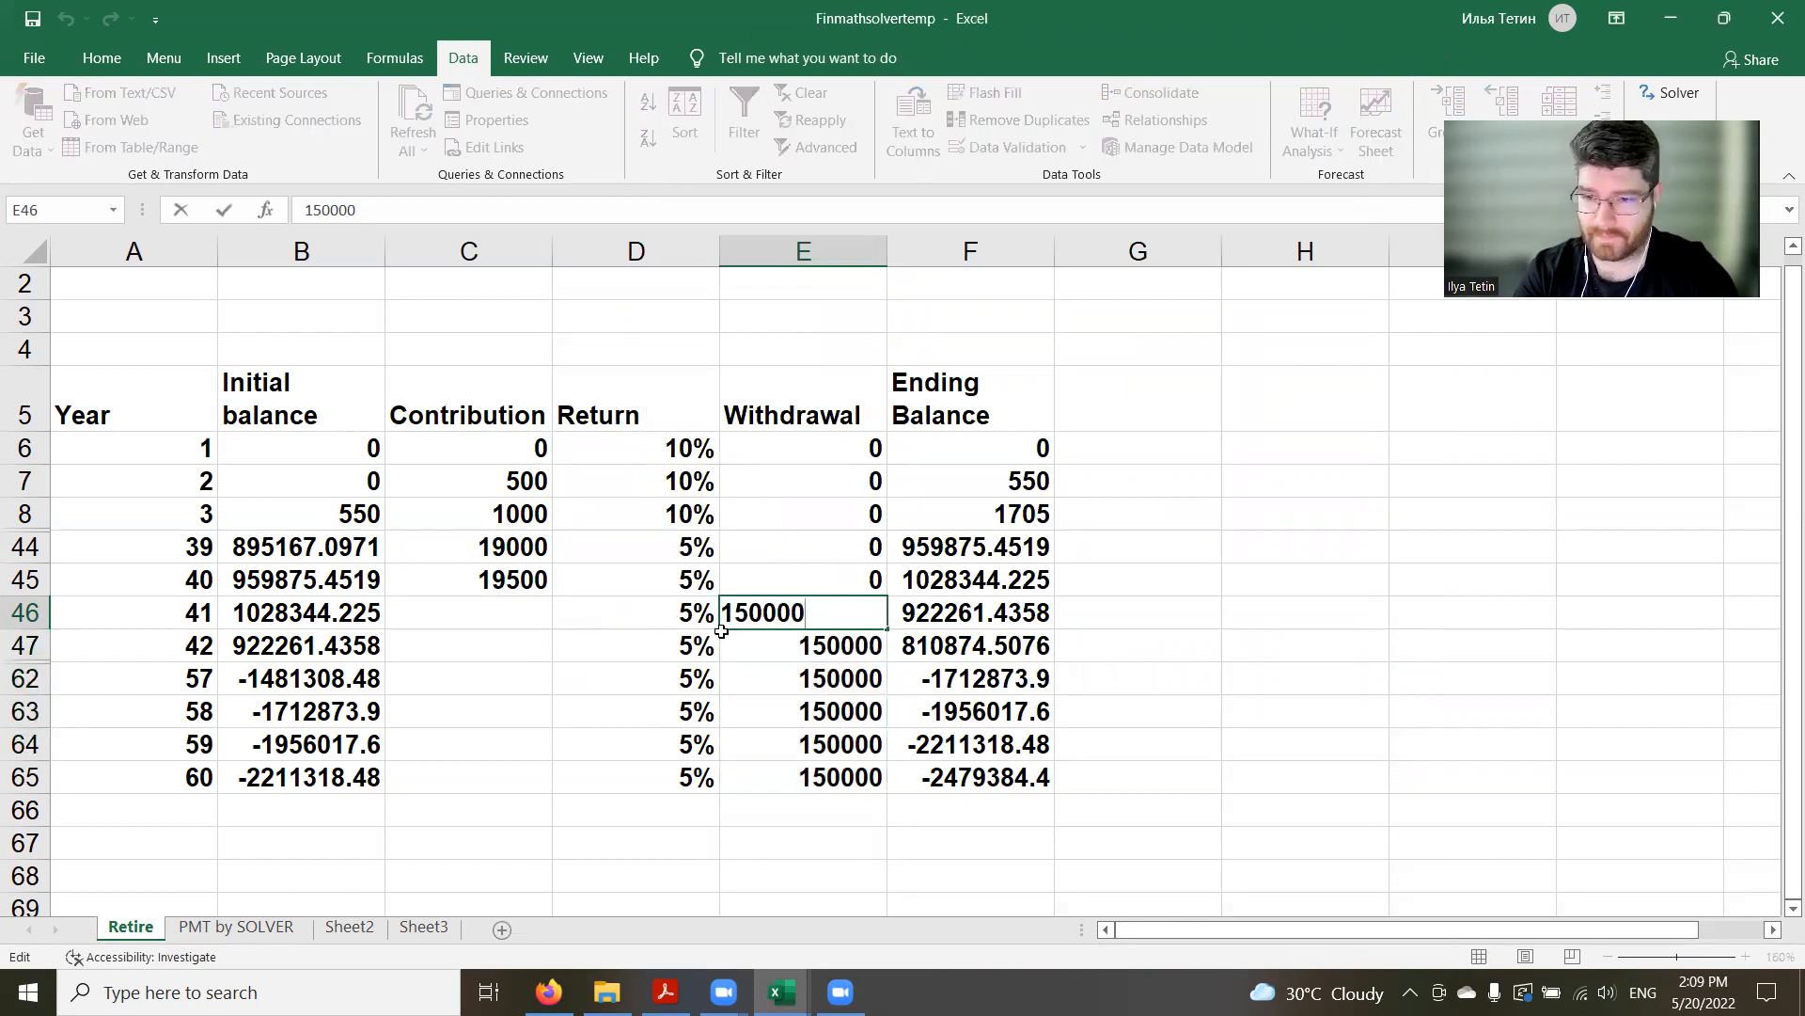
left_click_drag(732, 617, 759, 614)
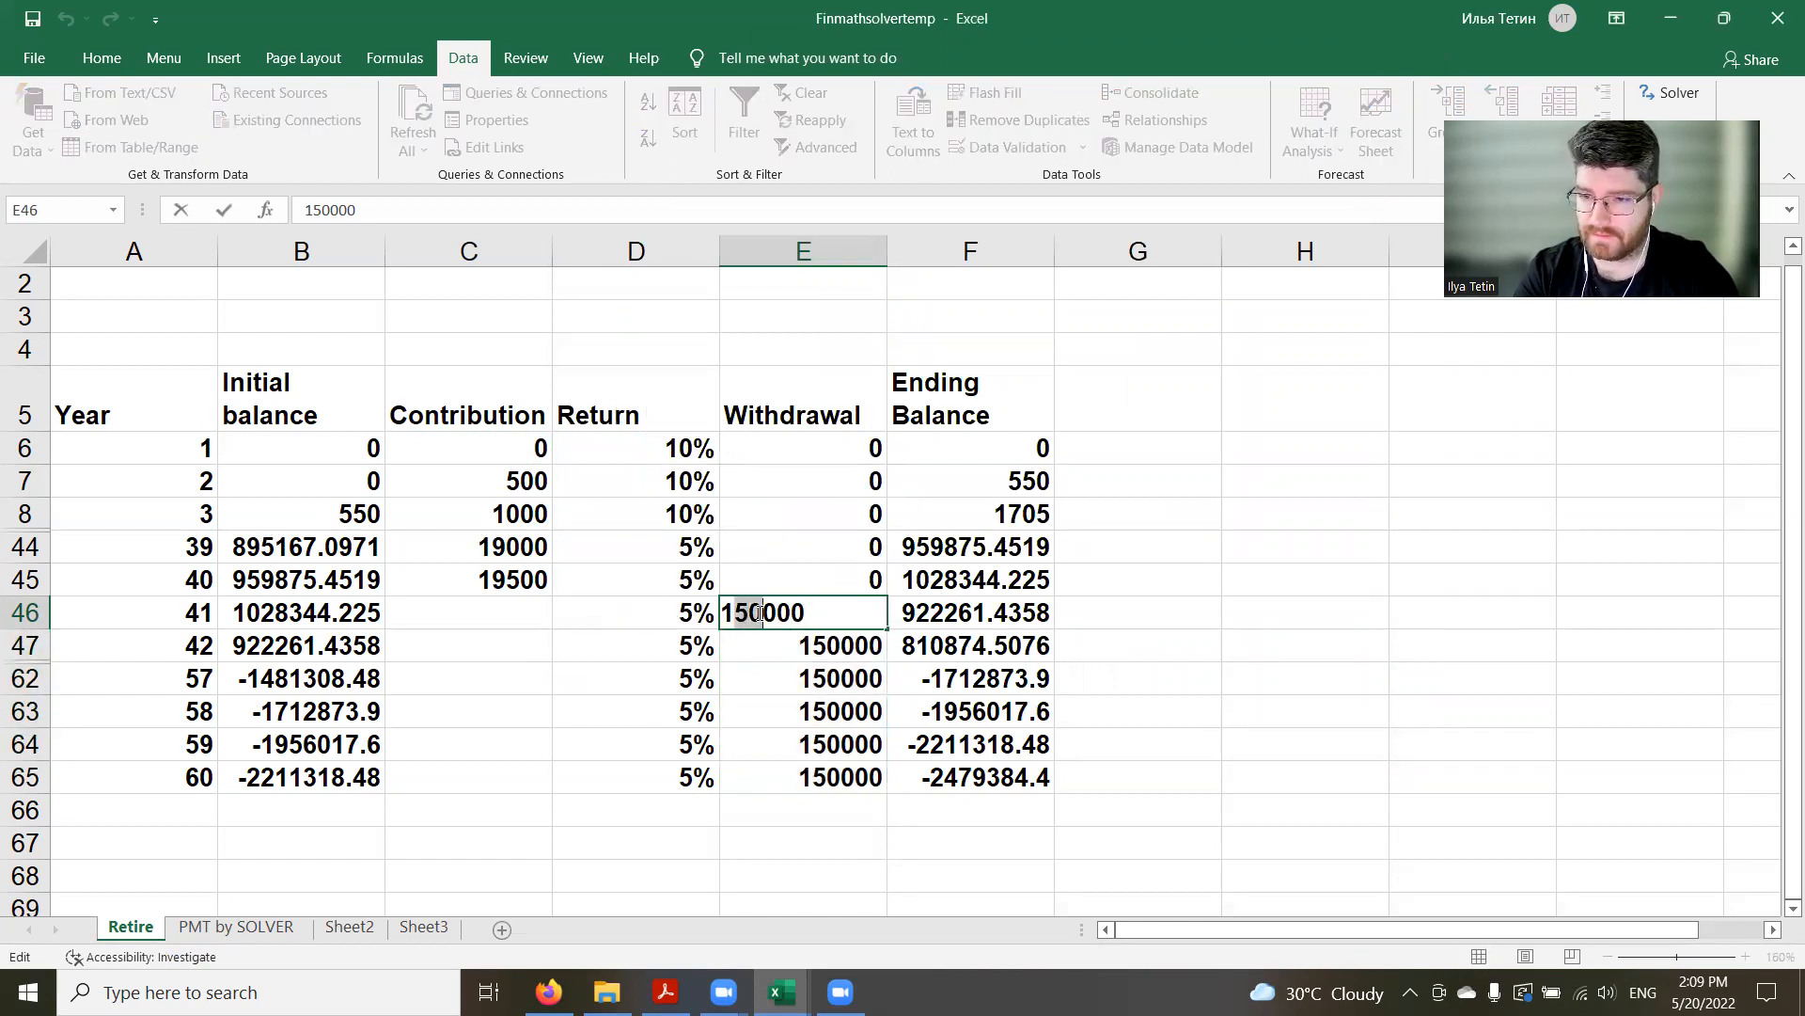
type("101")
key("Return")
left_click(842, 616)
left_click_drag(887, 628, 892, 777)
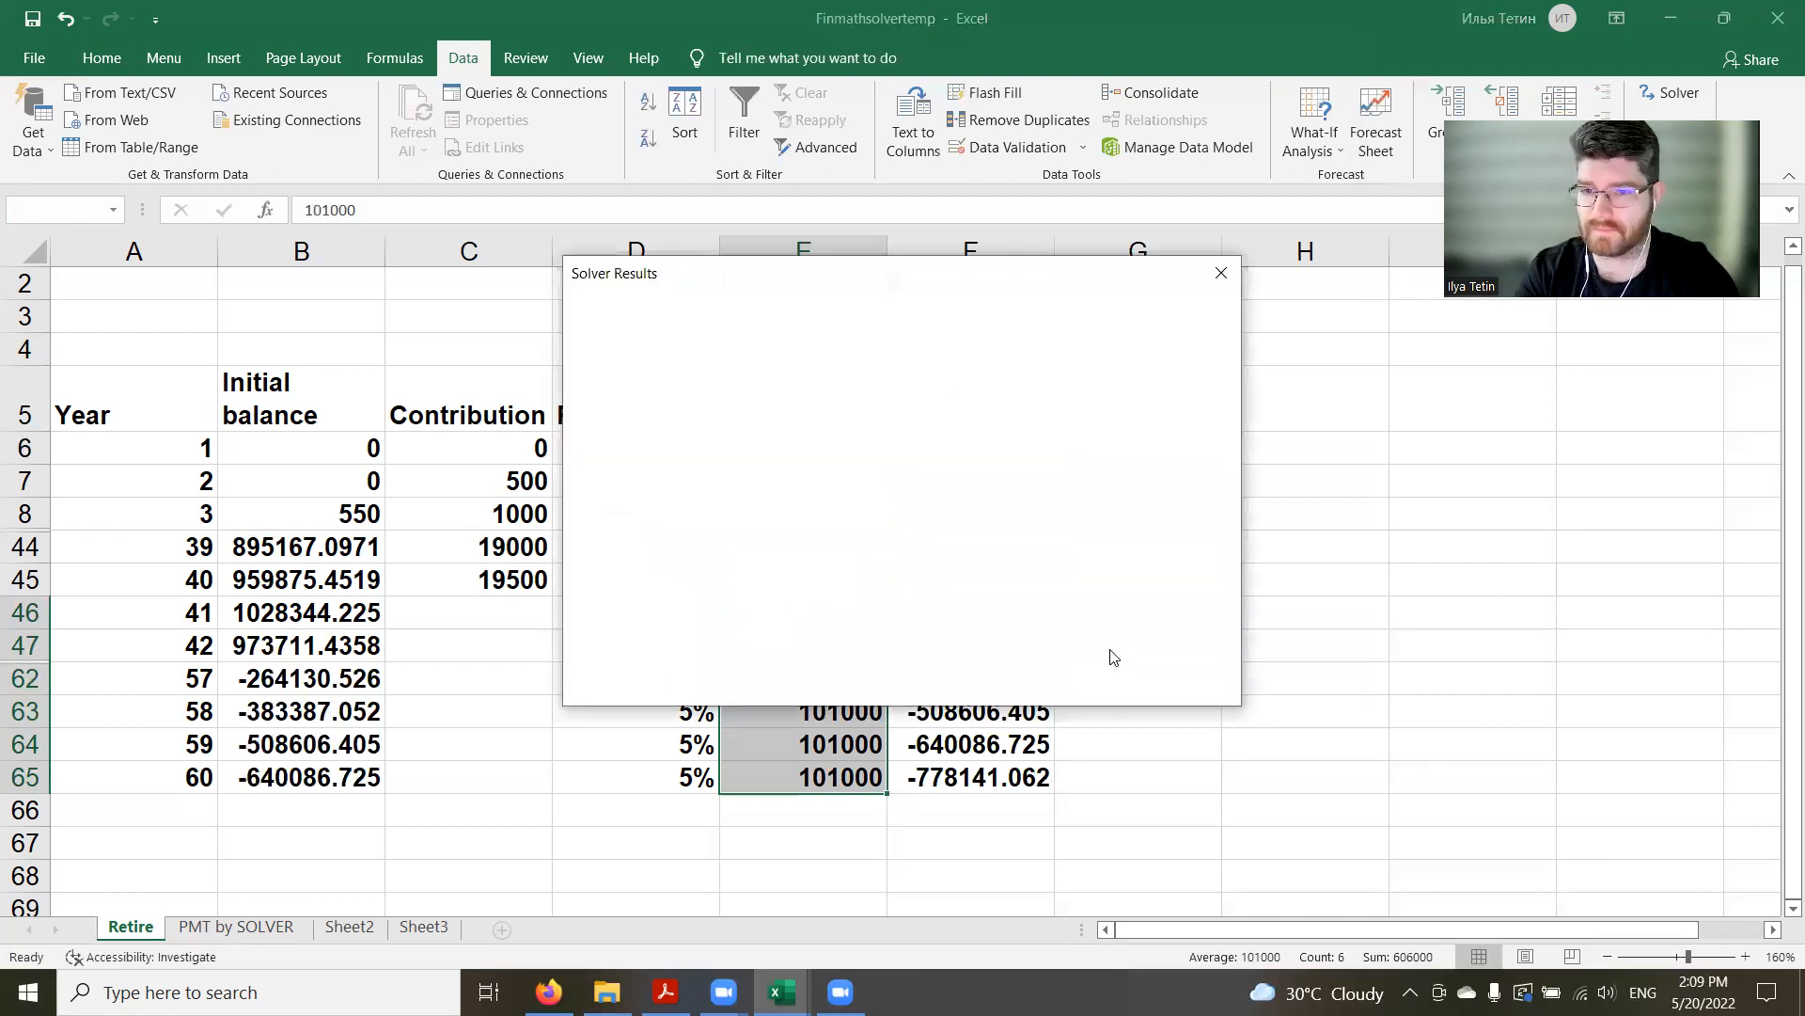
left_click(748, 542)
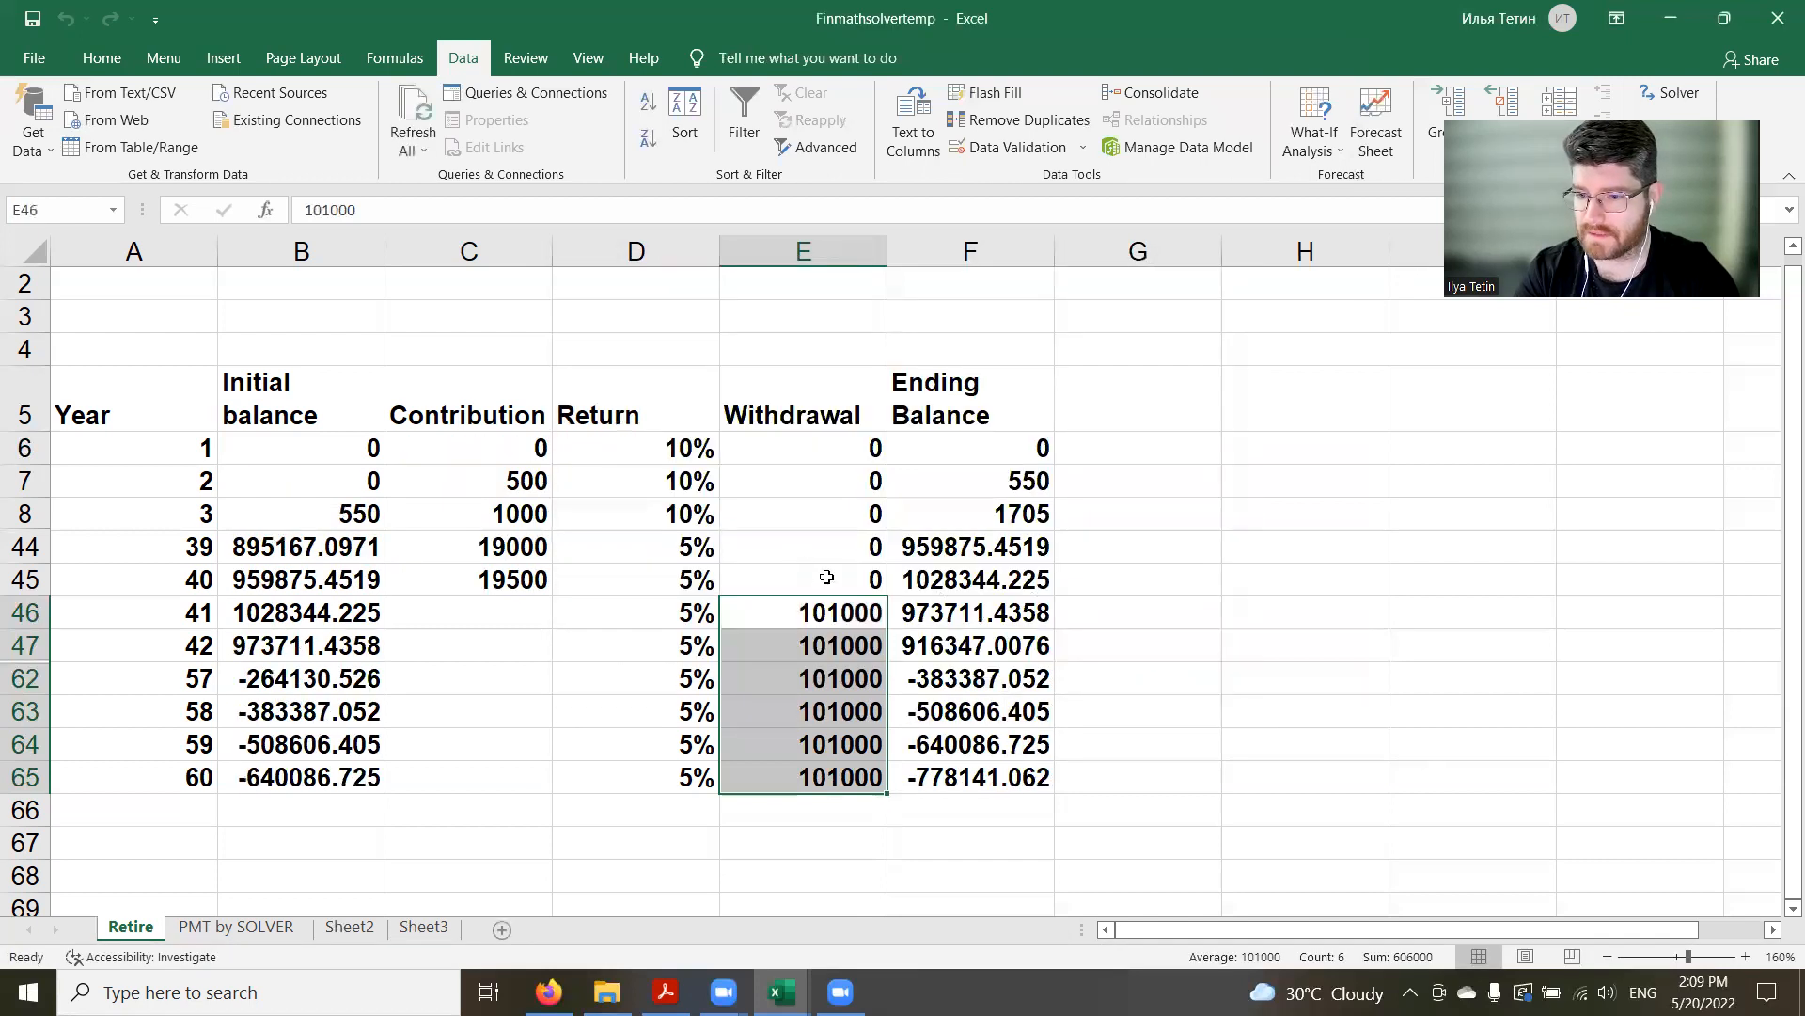
Set the withdrawals in E46:E65 to 111000, run Solver and discard the solution
left_click(813, 616)
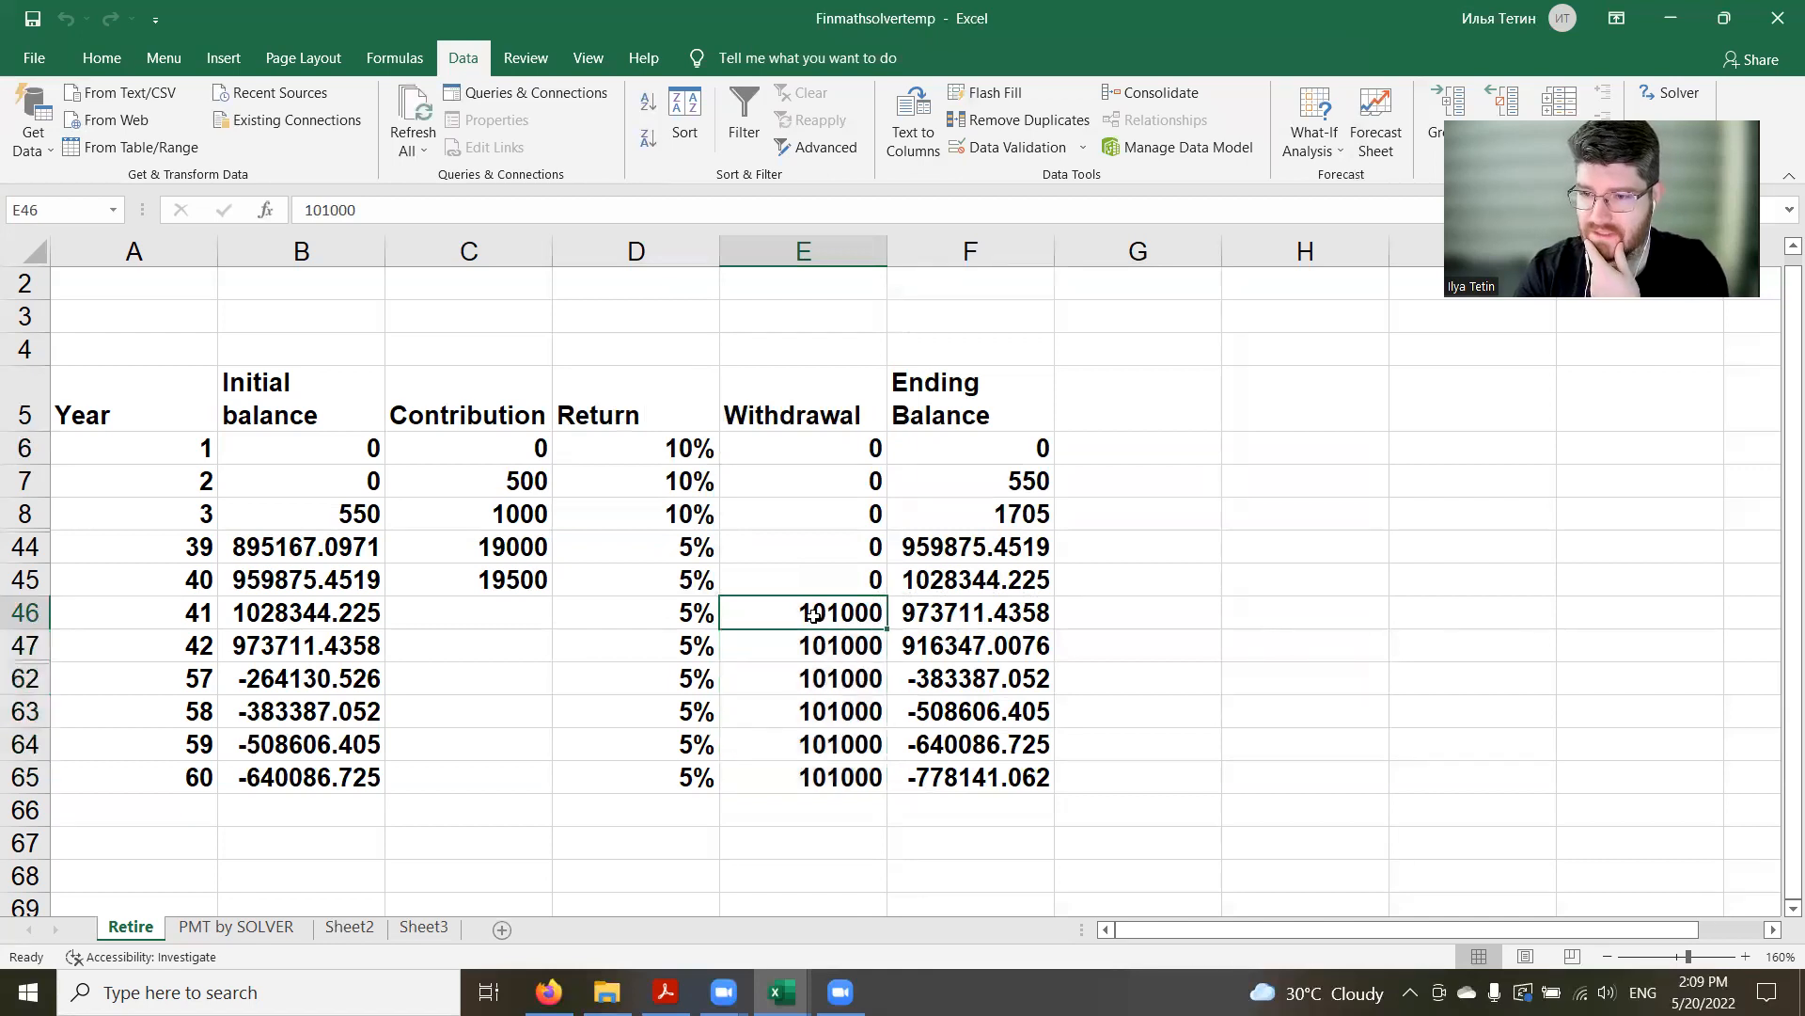
key("F2")
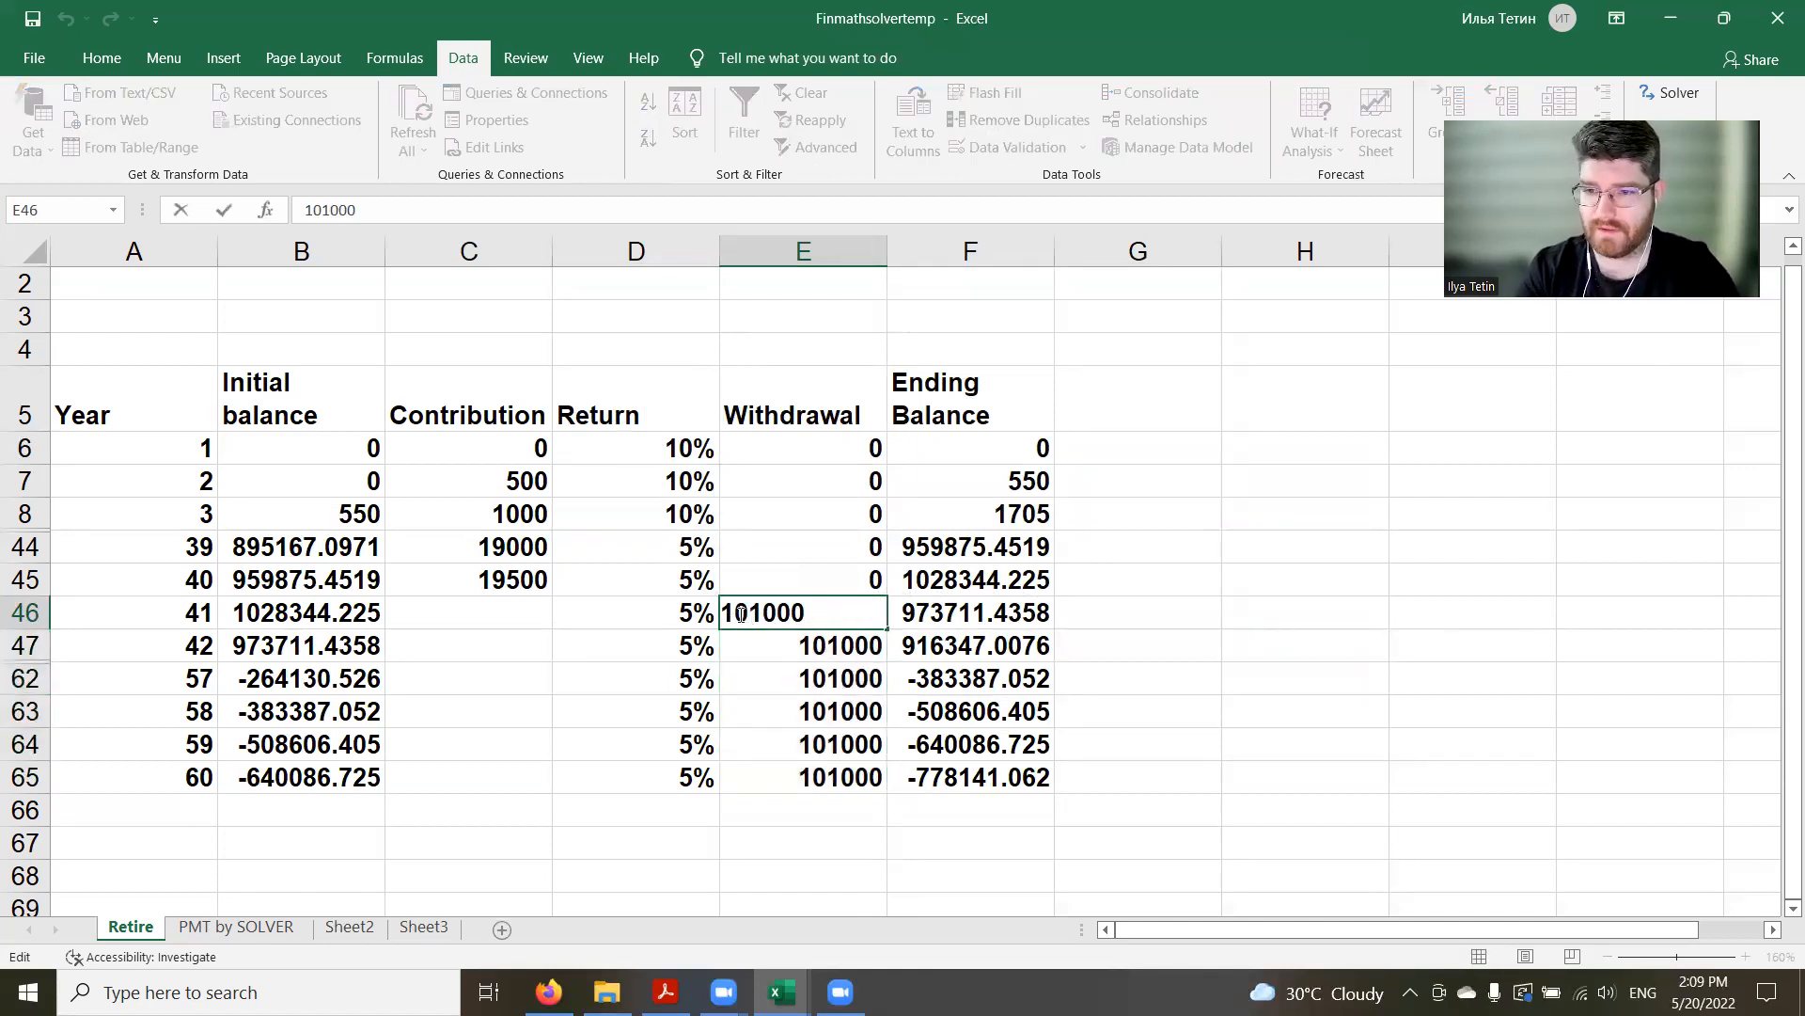
left_click_drag(742, 614, 740, 613)
type("1")
key("Return")
left_click(860, 616)
left_click_drag(889, 643, 890, 793)
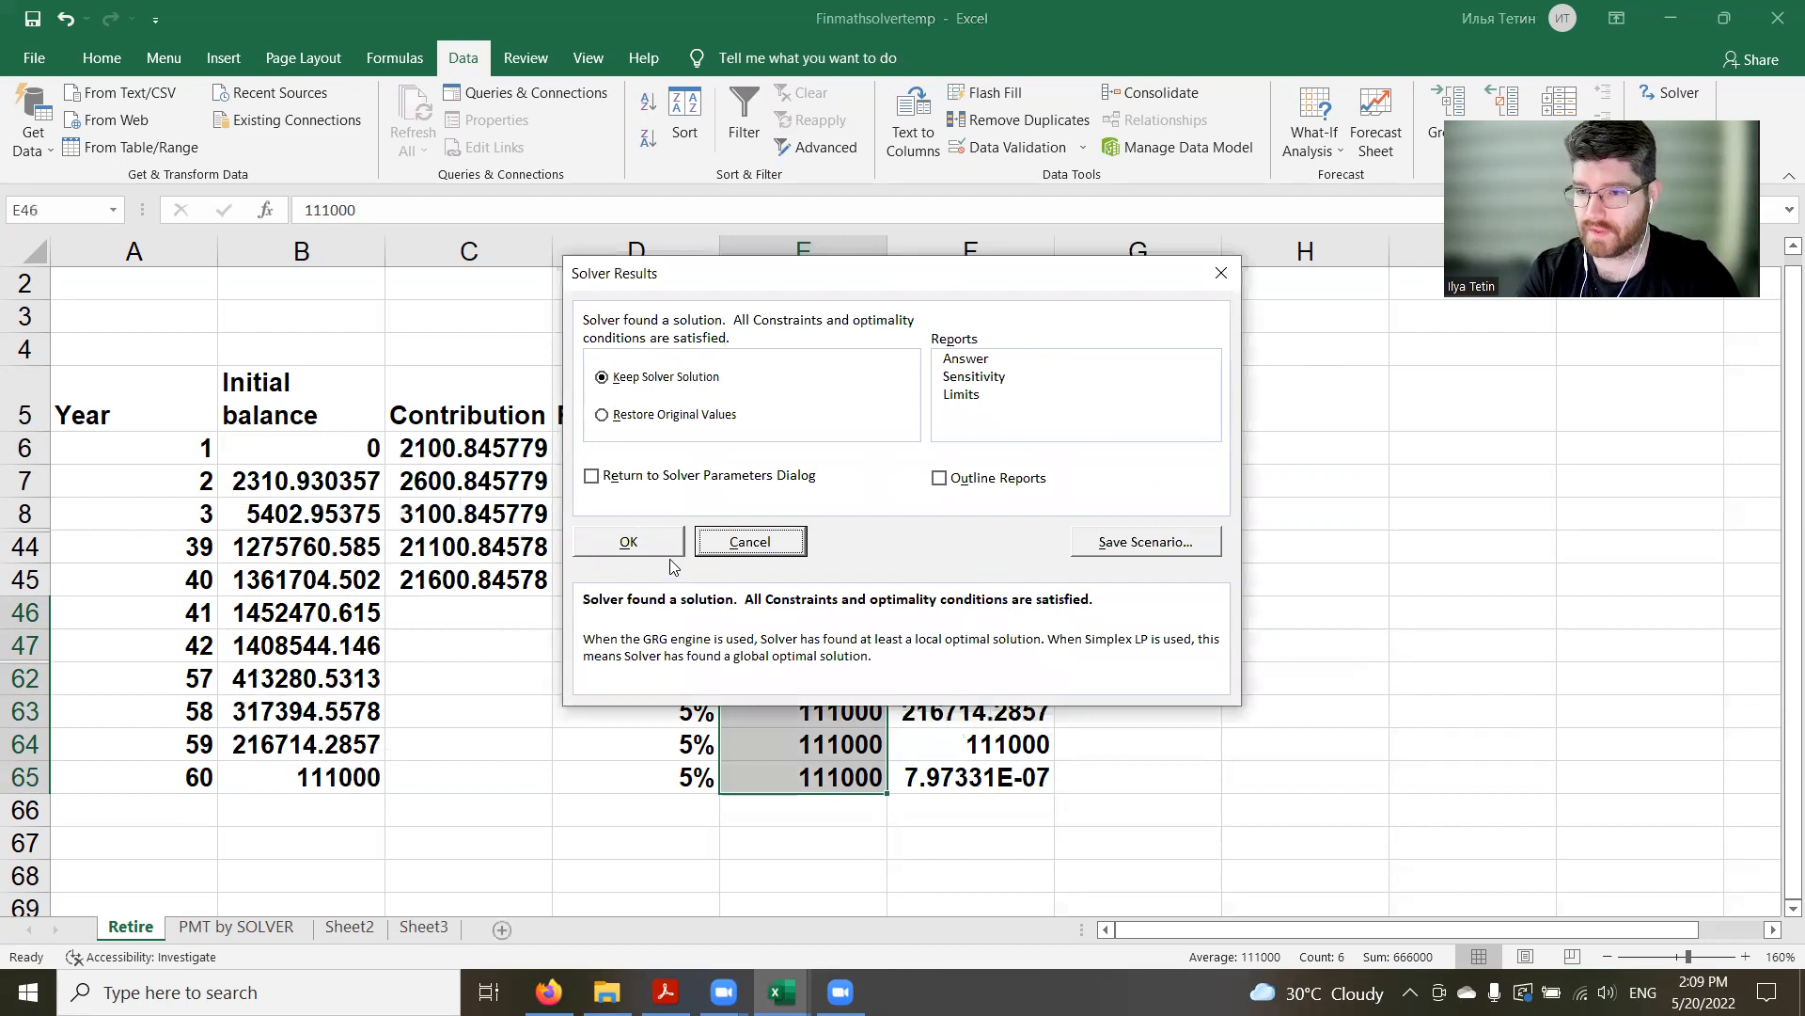
left_click(756, 544)
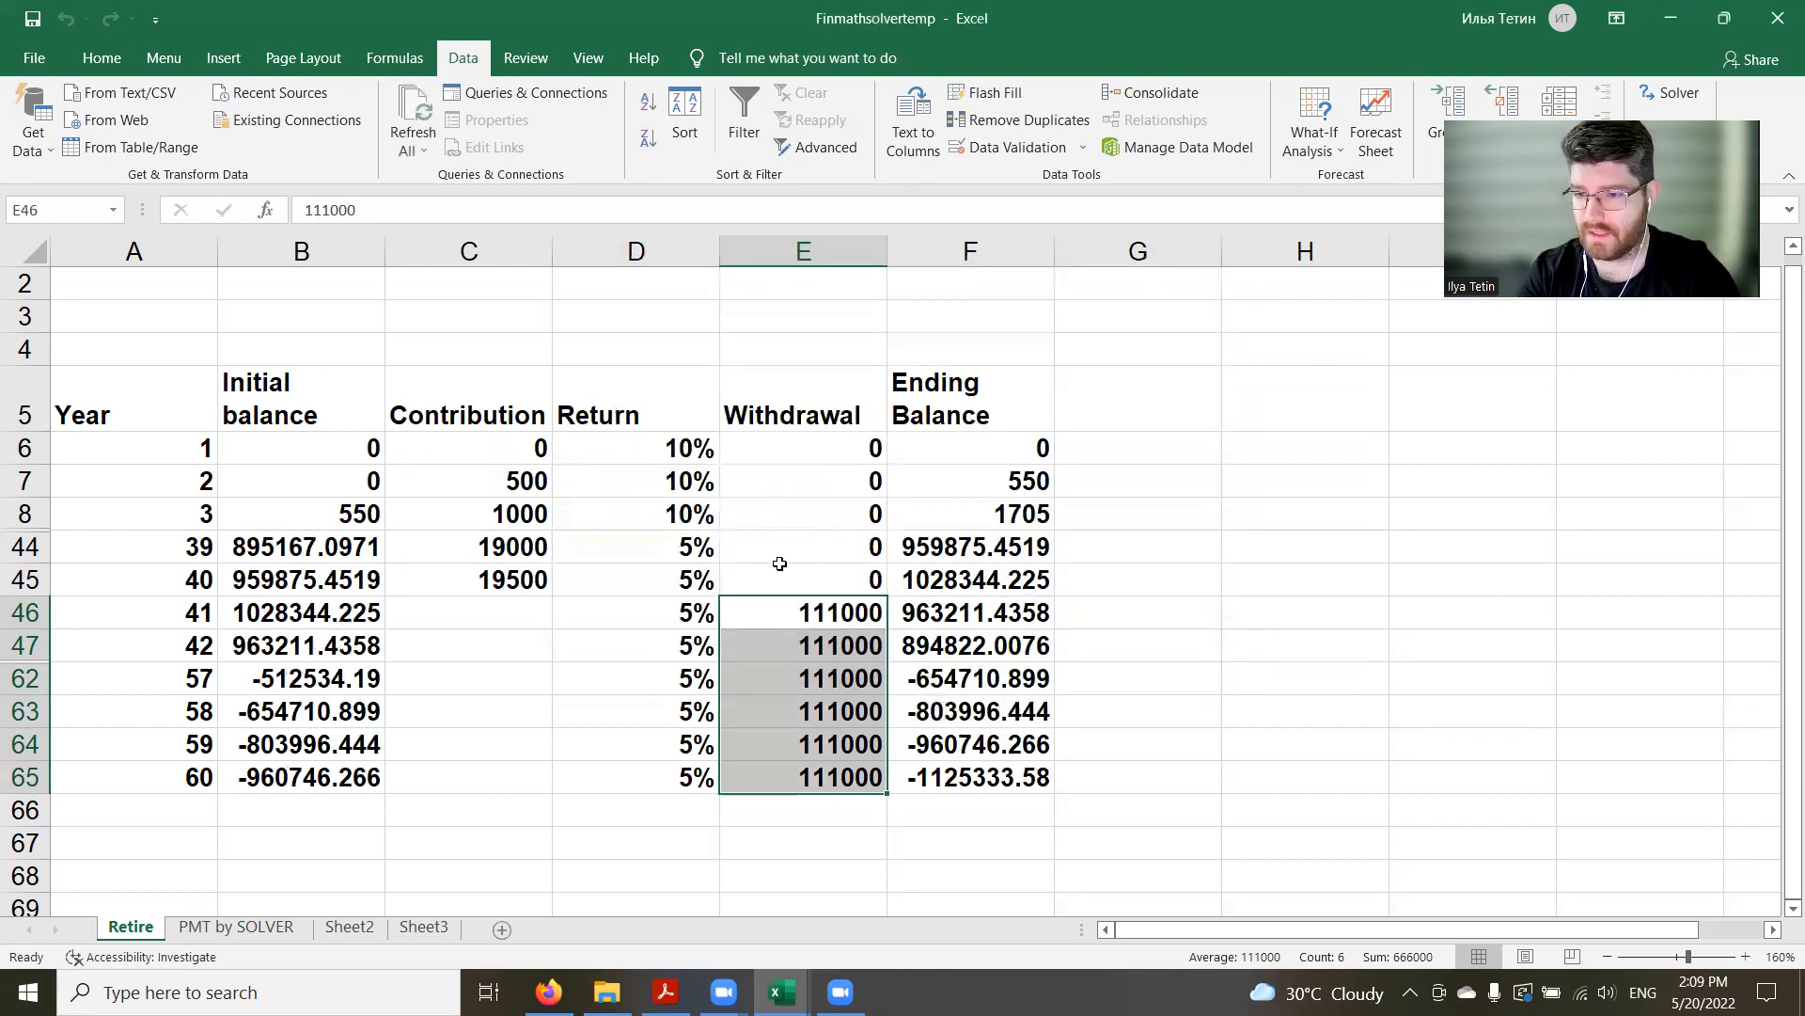
Set the year 1 contribution in C6 to 2000 as the starting value
left_click(493, 447)
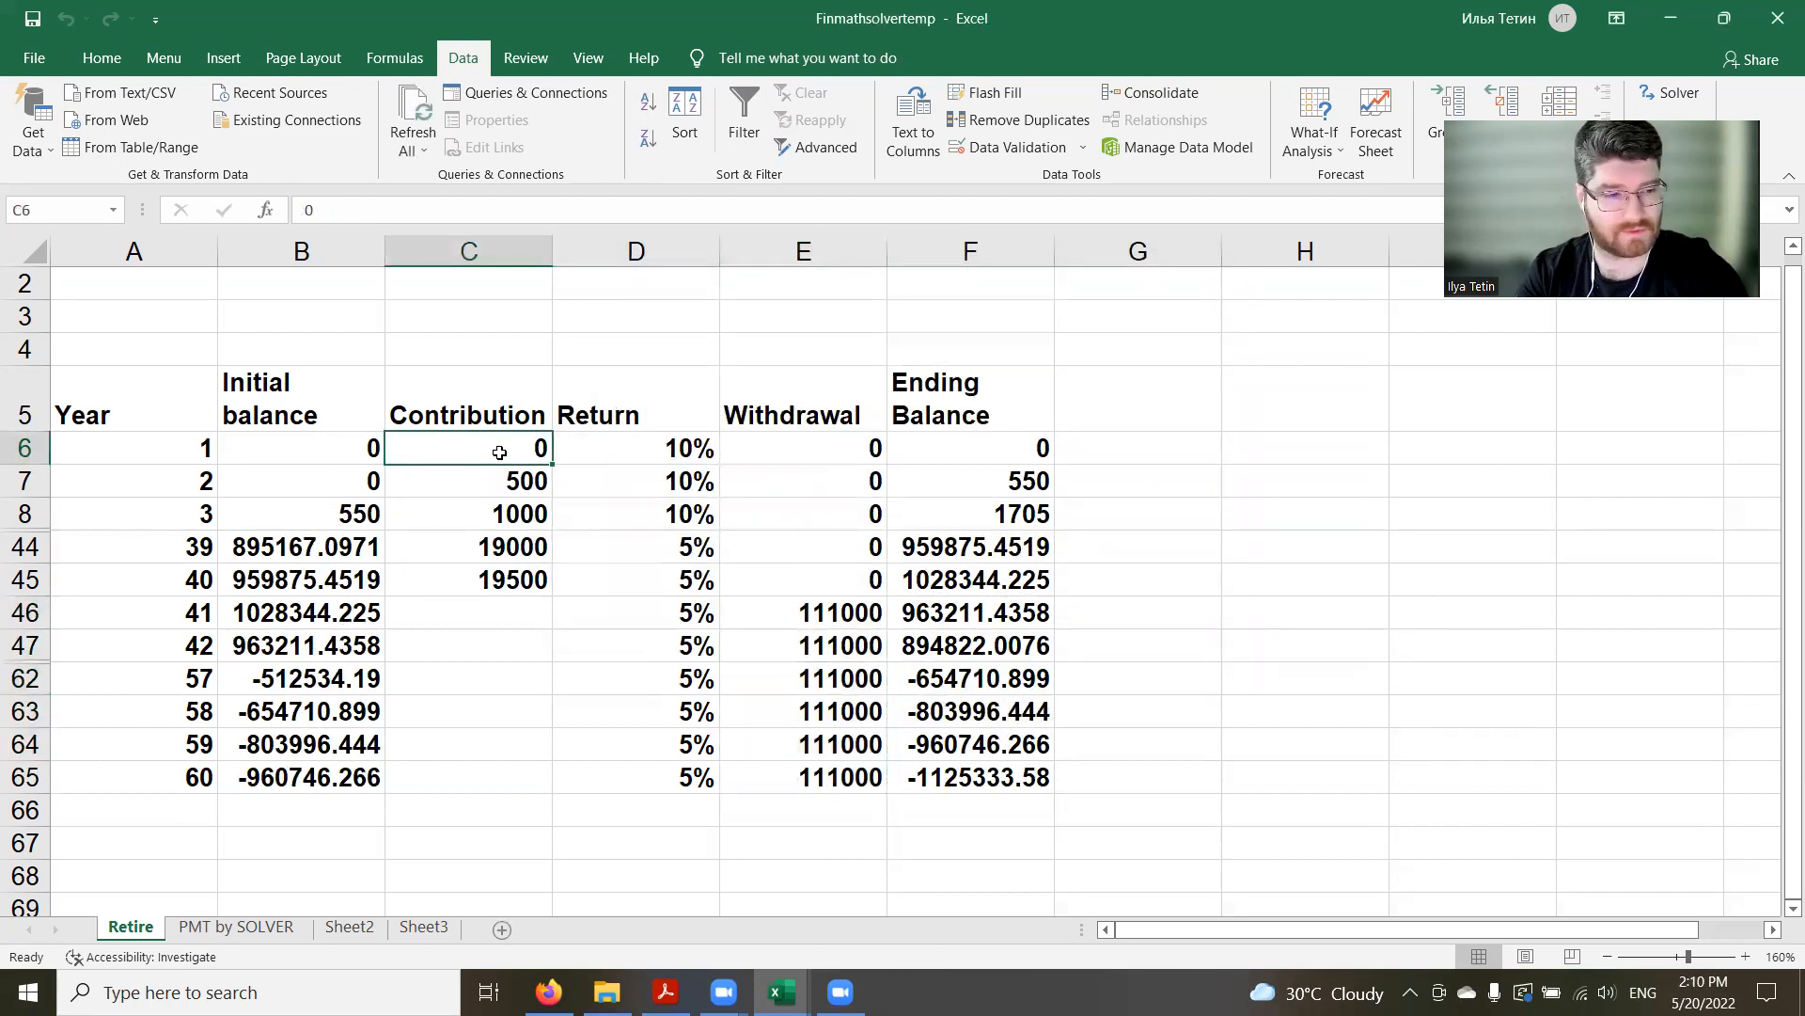
type("2000")
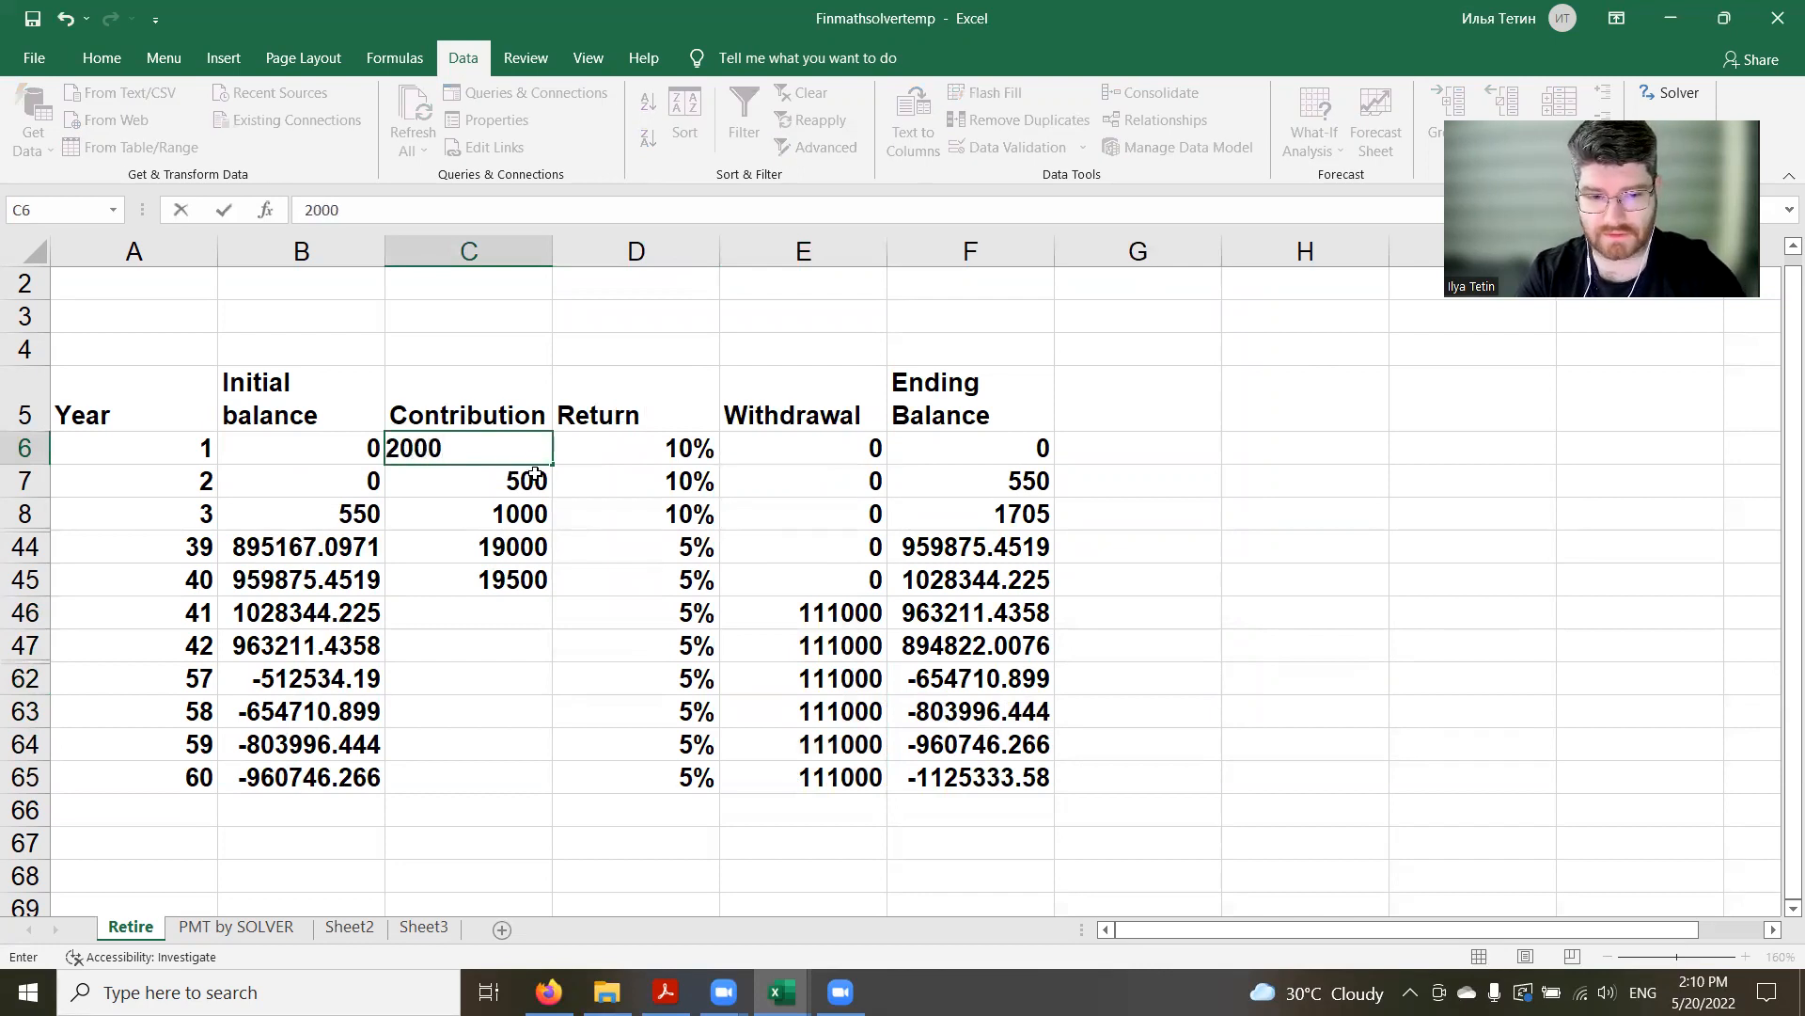
key("Return")
Set the withdrawals in E46:E65 to 121000, run Solver and discard the solution
left_click(804, 612)
double_click(755, 614)
left_click_drag(755, 614, 737, 613)
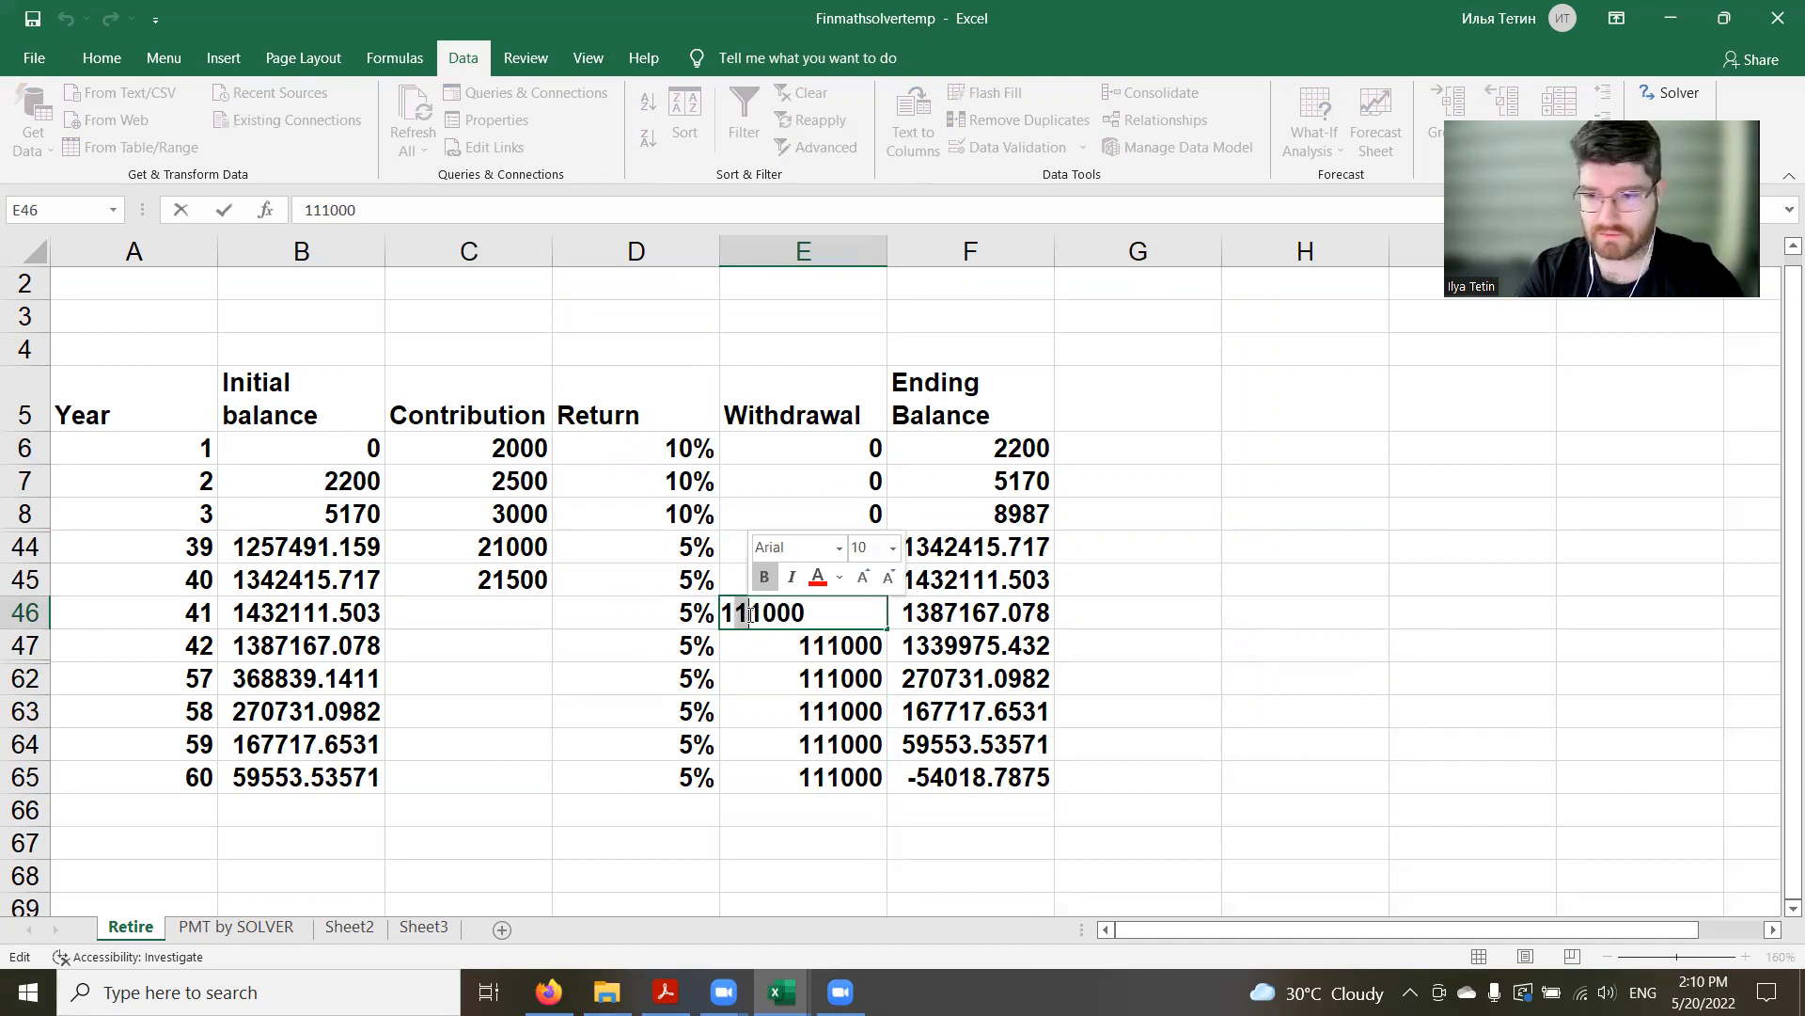
type("2")
key("Return")
left_click(870, 617)
left_click_drag(884, 628, 884, 792)
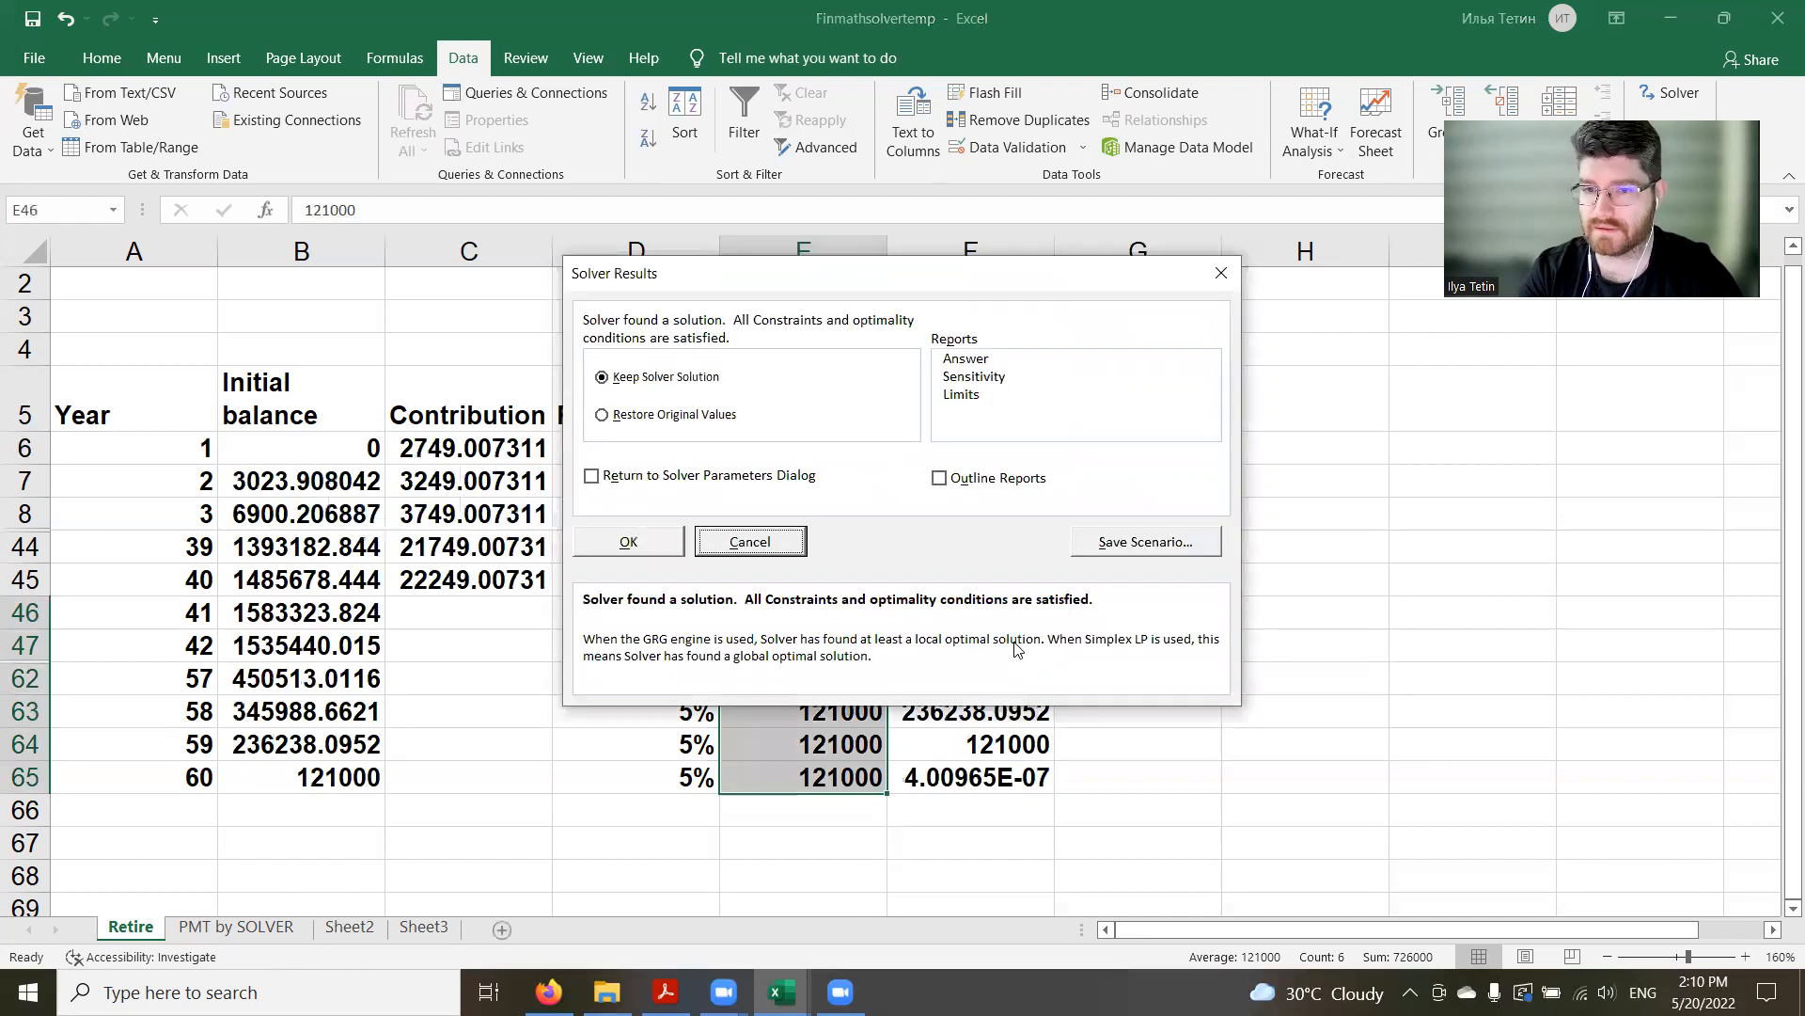
left_click(770, 543)
Set the withdrawals for years 41 to 60 in E46:E65 to 150000, run Solver and close the results
left_click(842, 607)
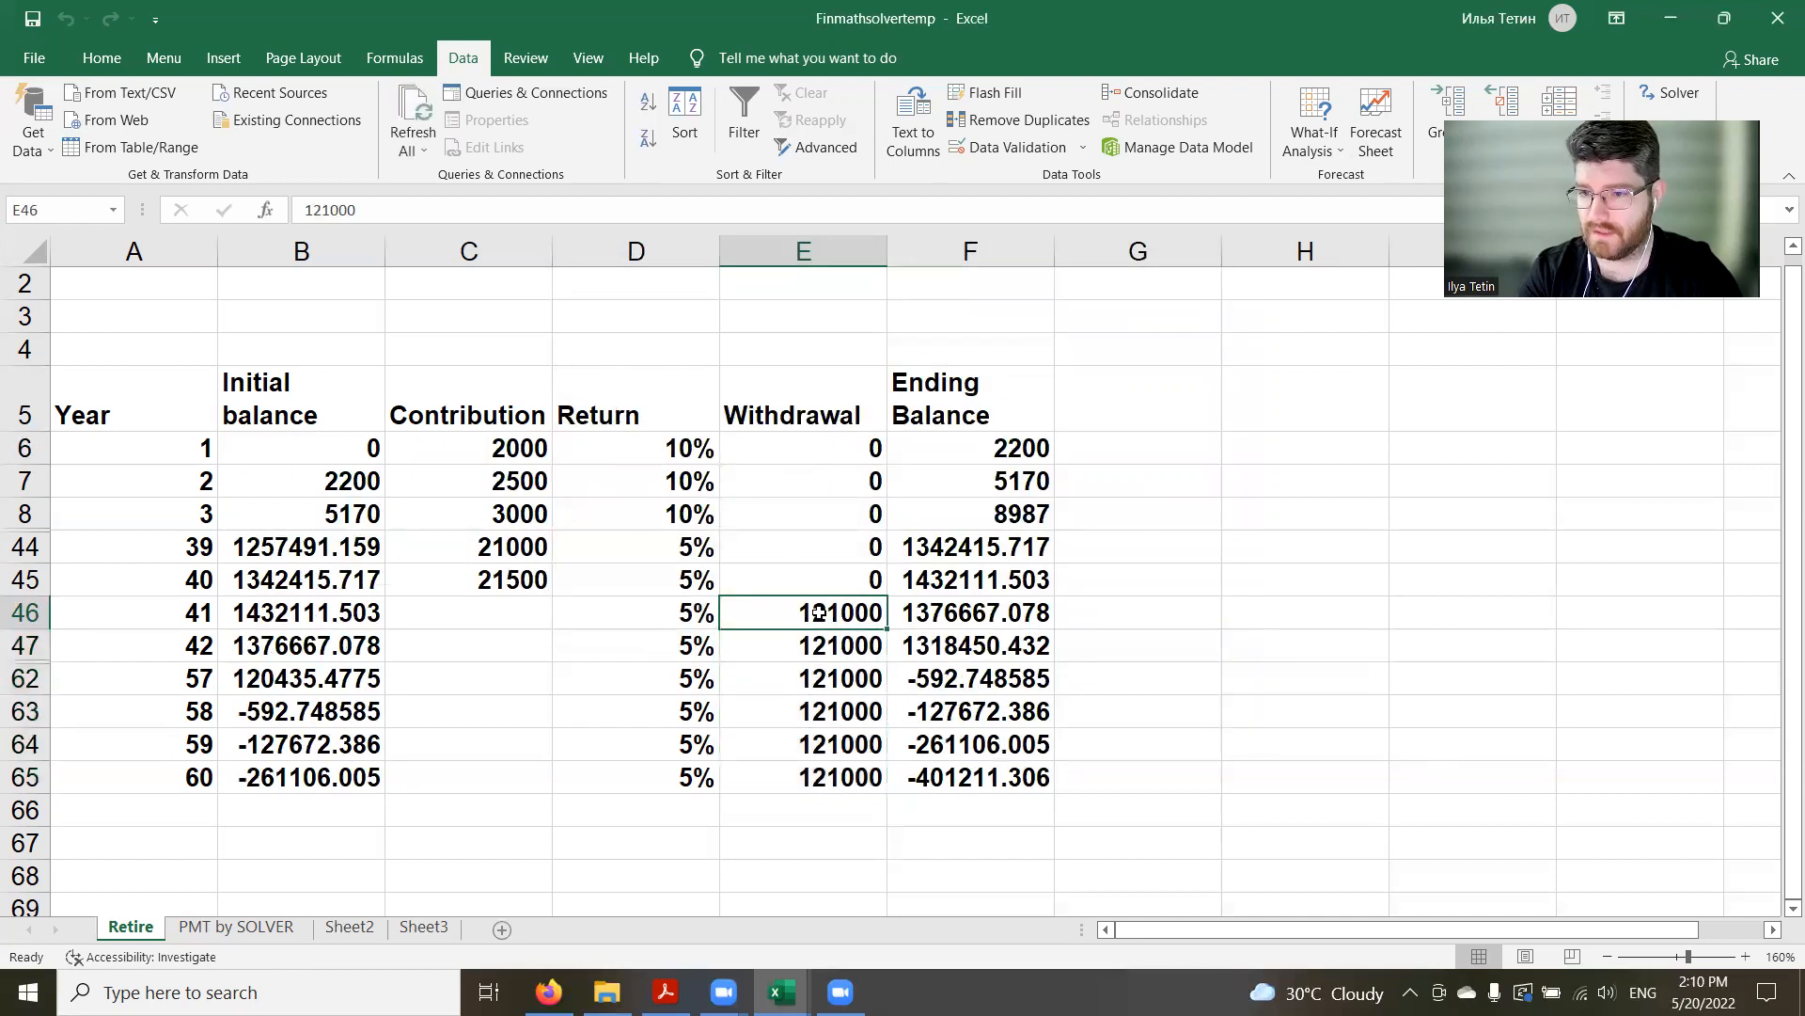
key("F2")
left_click_drag(723, 613, 765, 616)
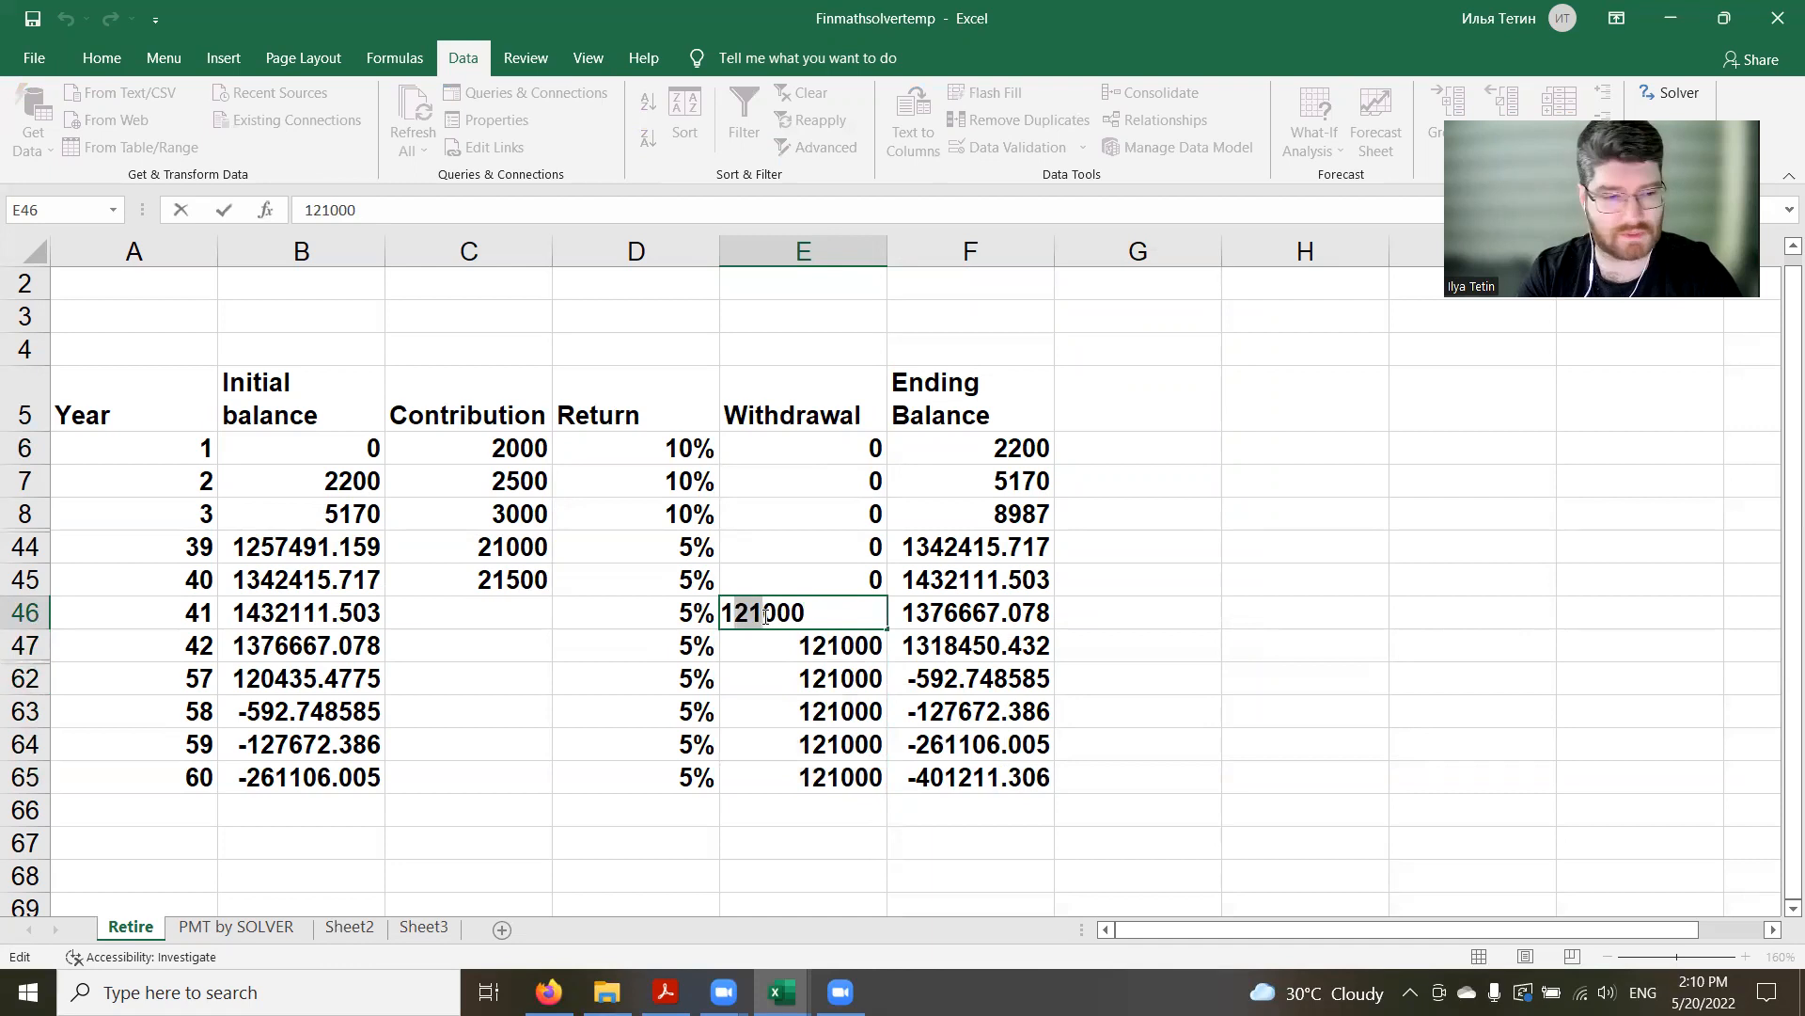
type("150")
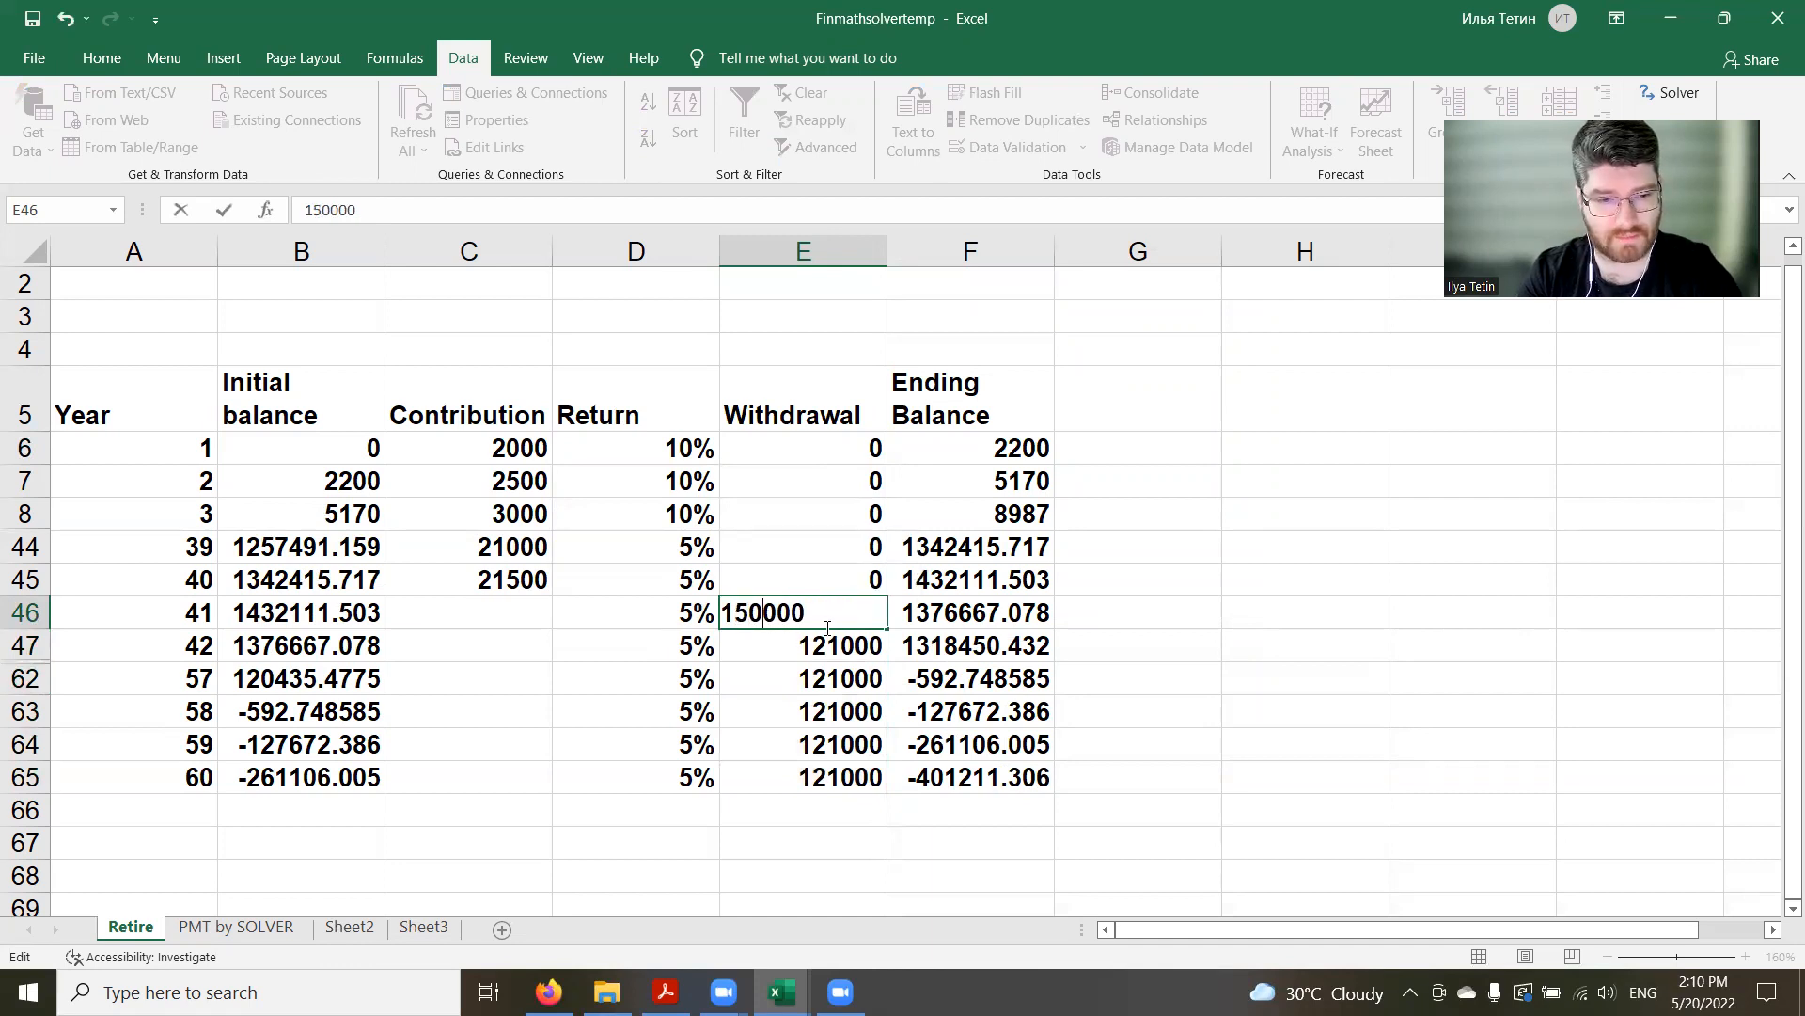
key("Return")
left_click(827, 616)
left_click_drag(886, 627, 879, 781)
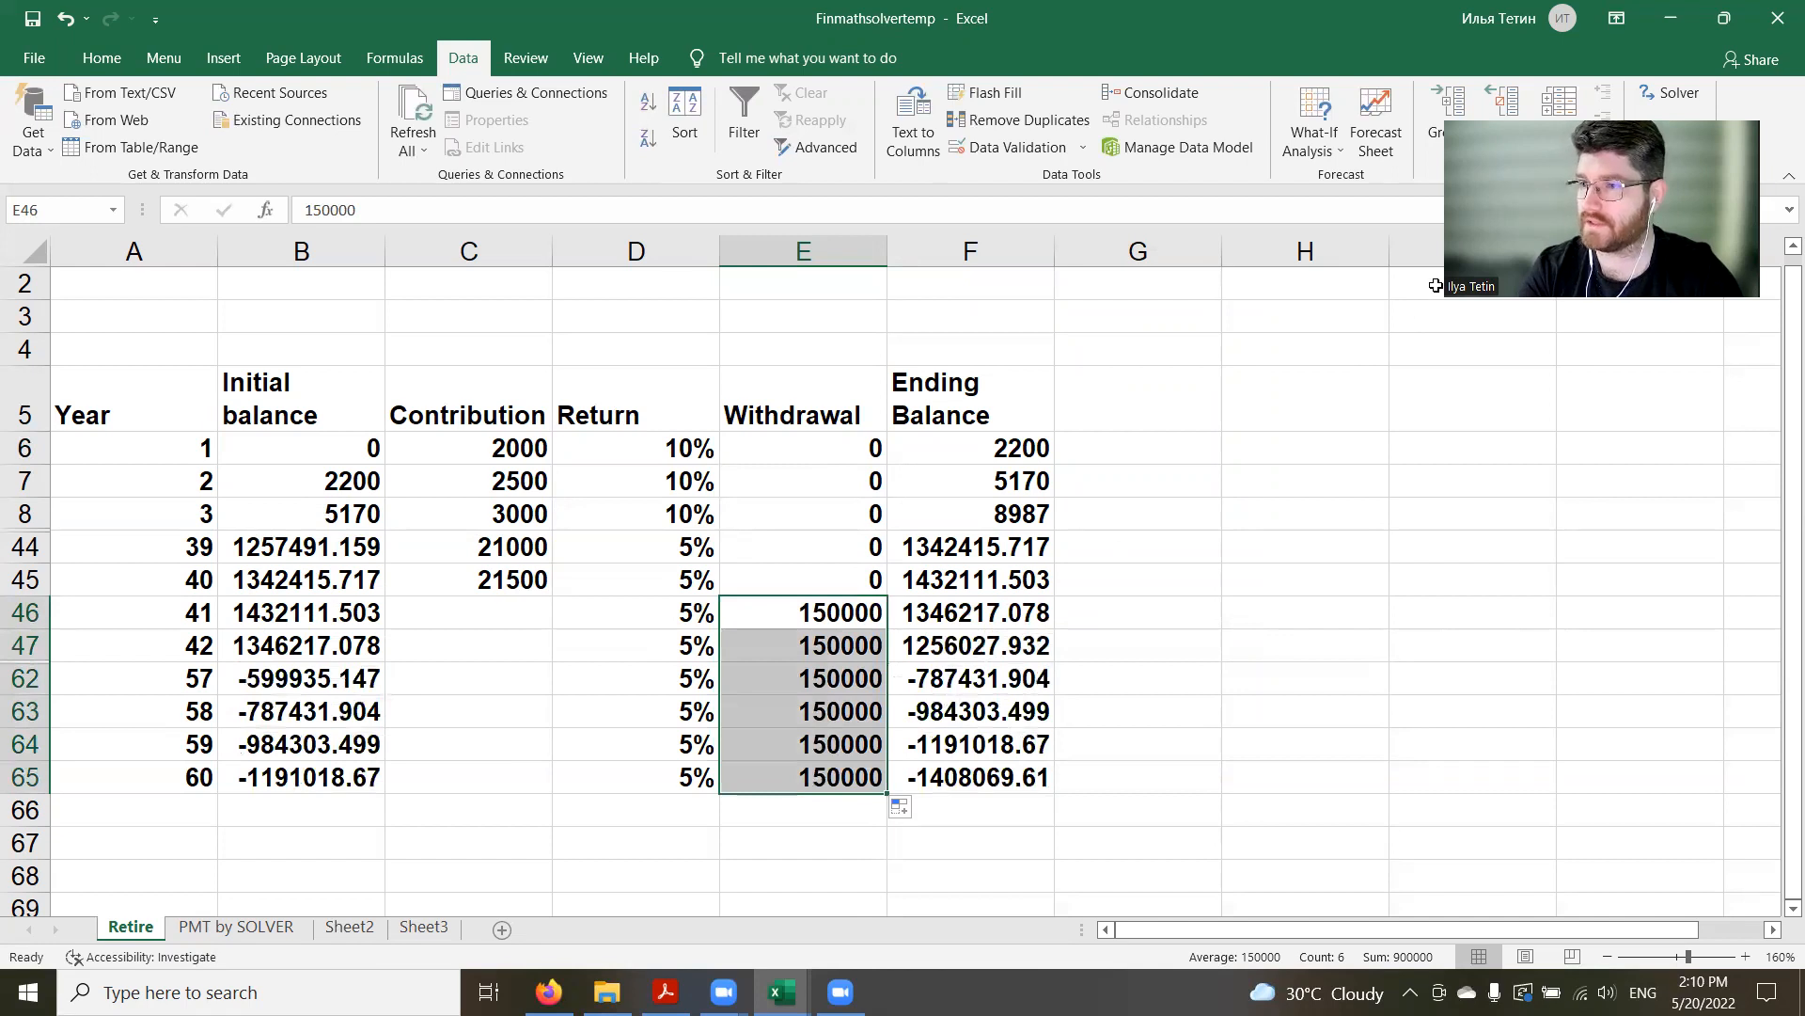
left_click(993, 654)
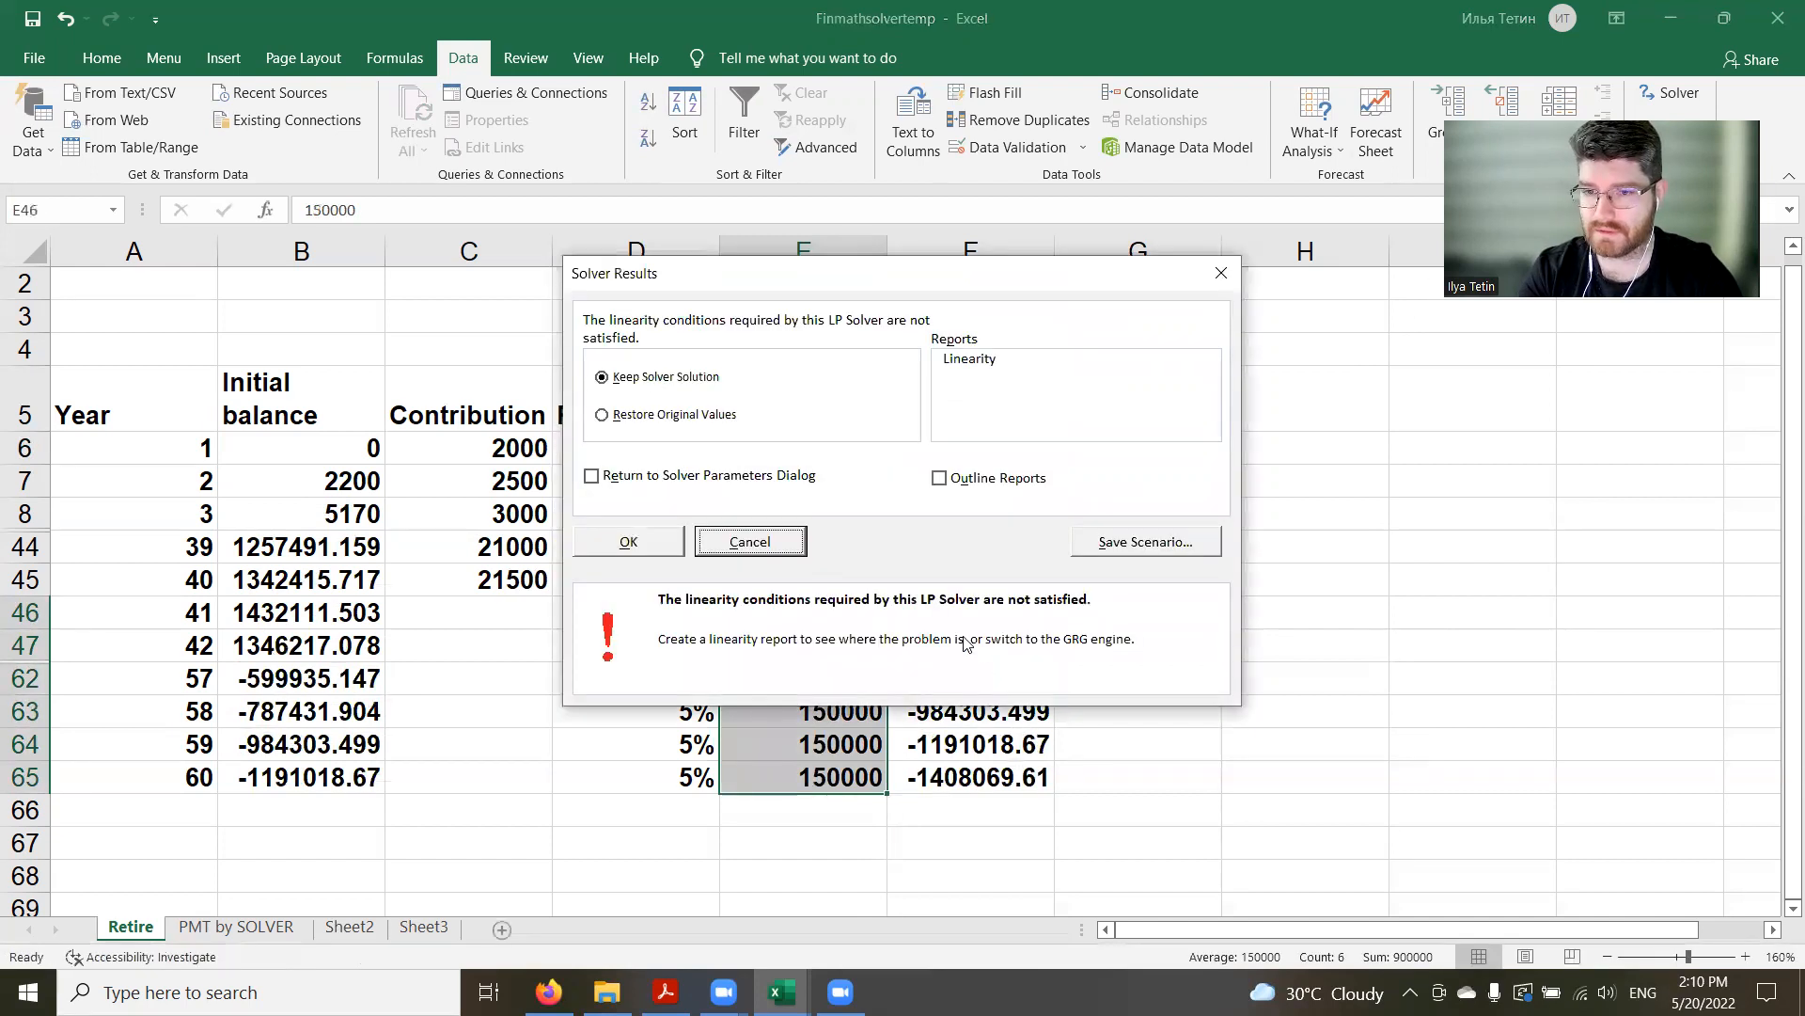
left_click(634, 543)
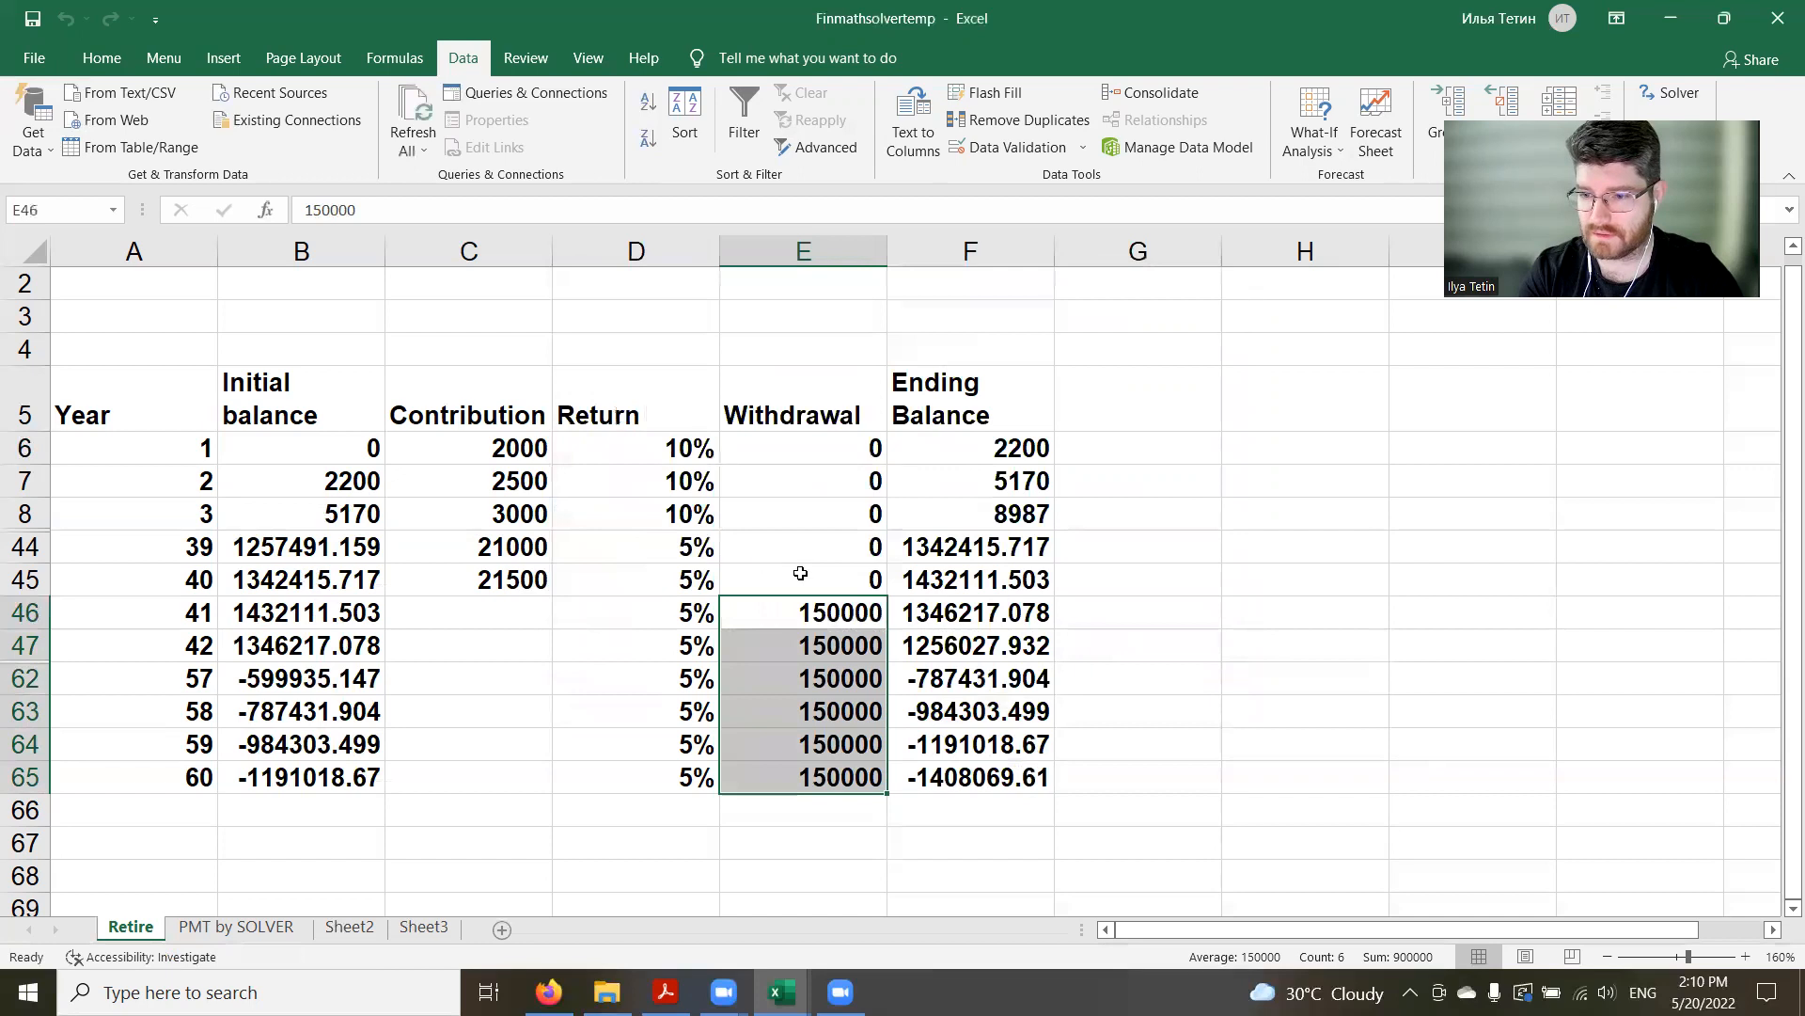
Set the year 1 contribution in C6 to 4000, run Solver and discard the solution
double_click(437, 459)
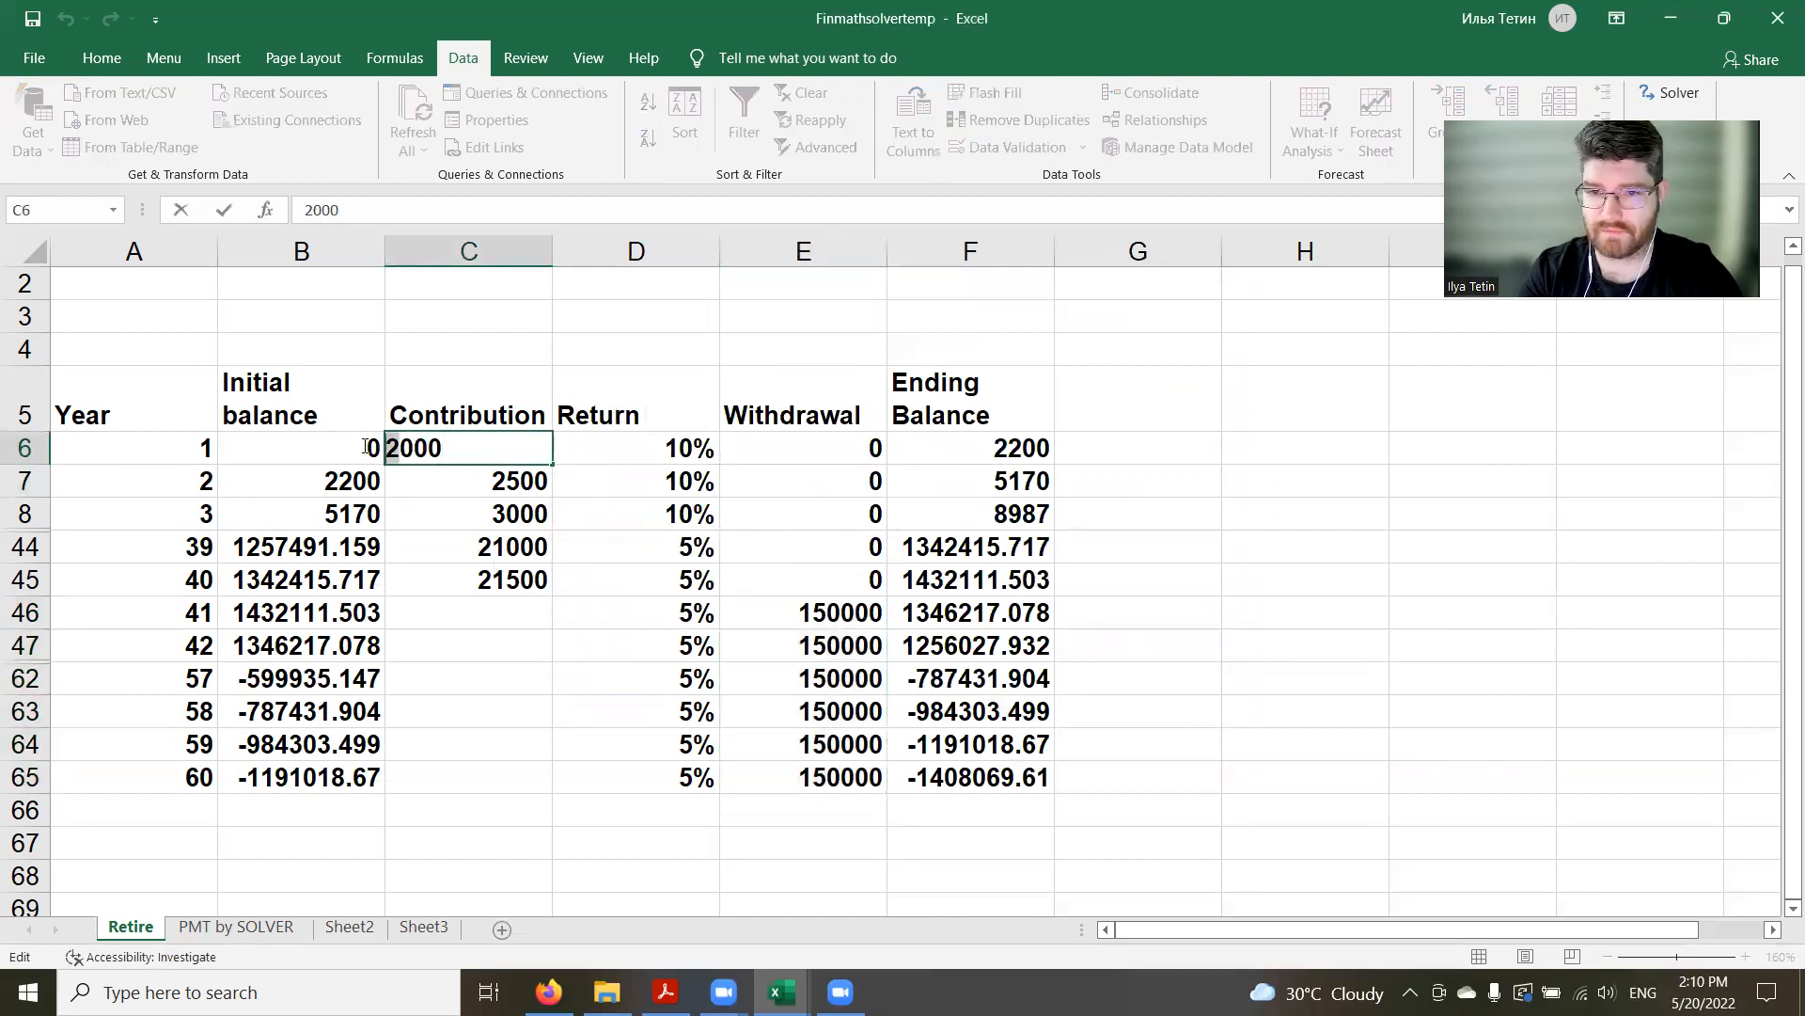
type("4")
key("Return")
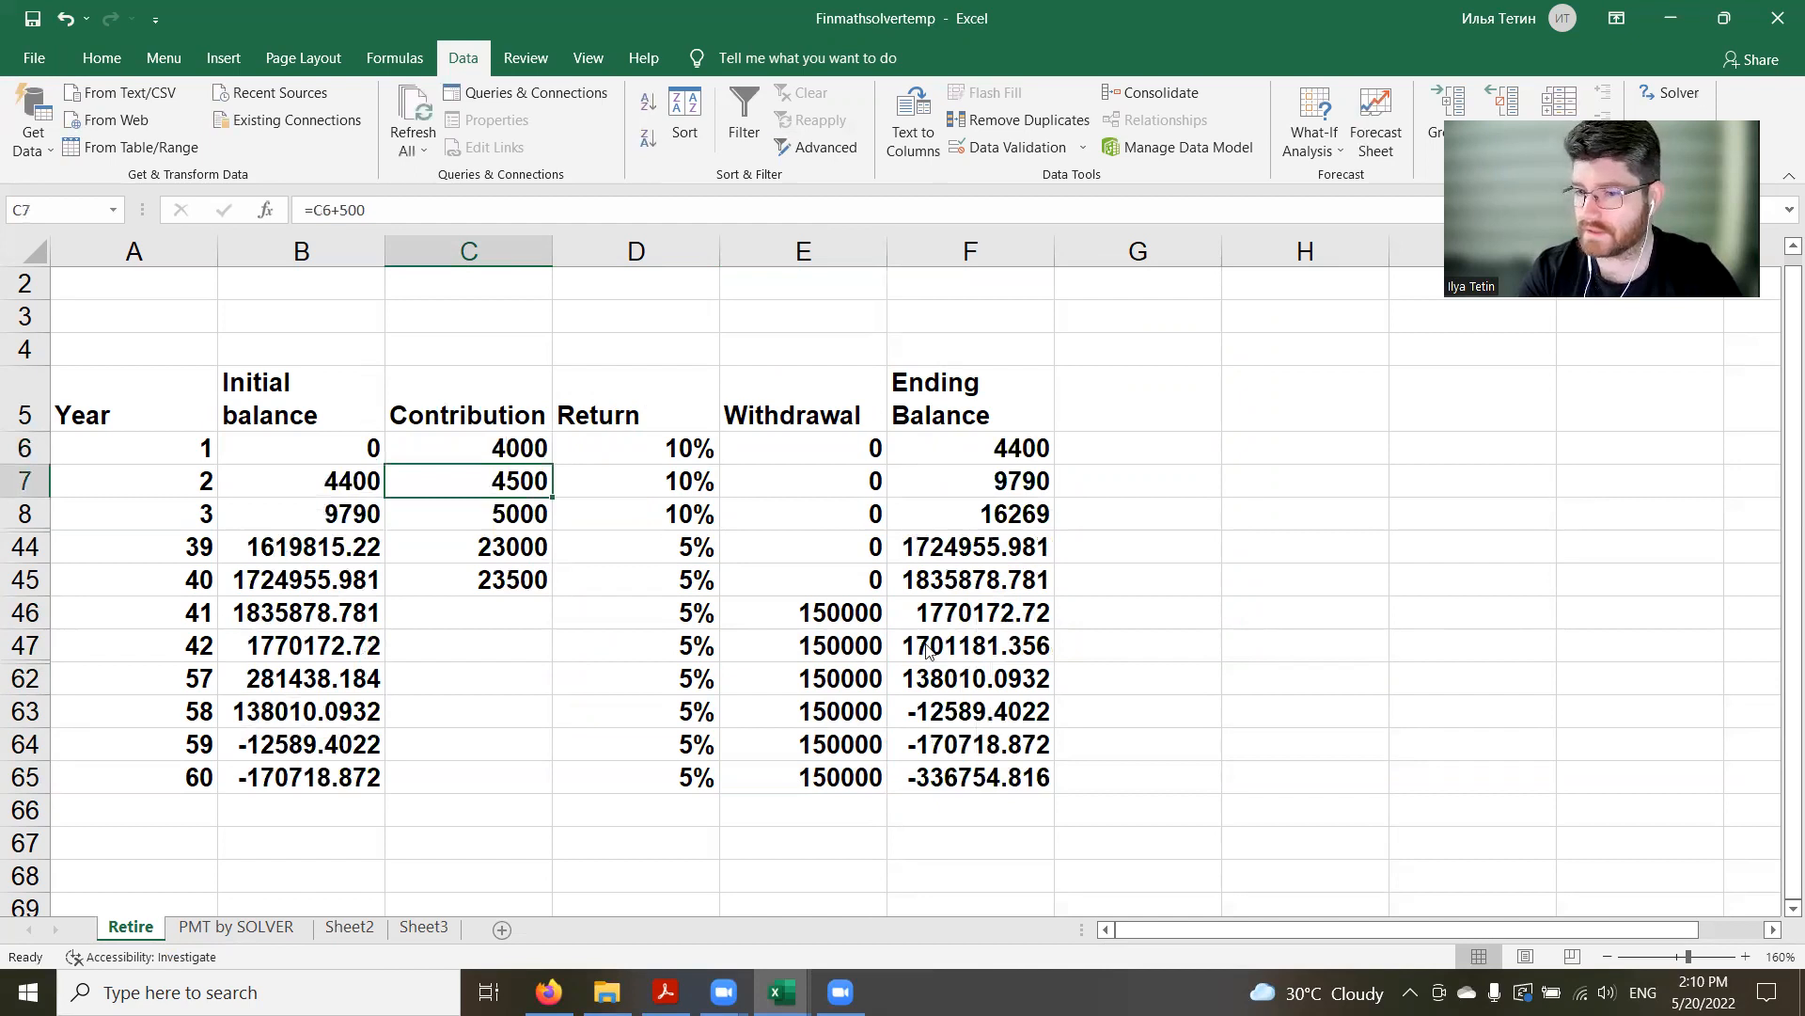
left_click(775, 544)
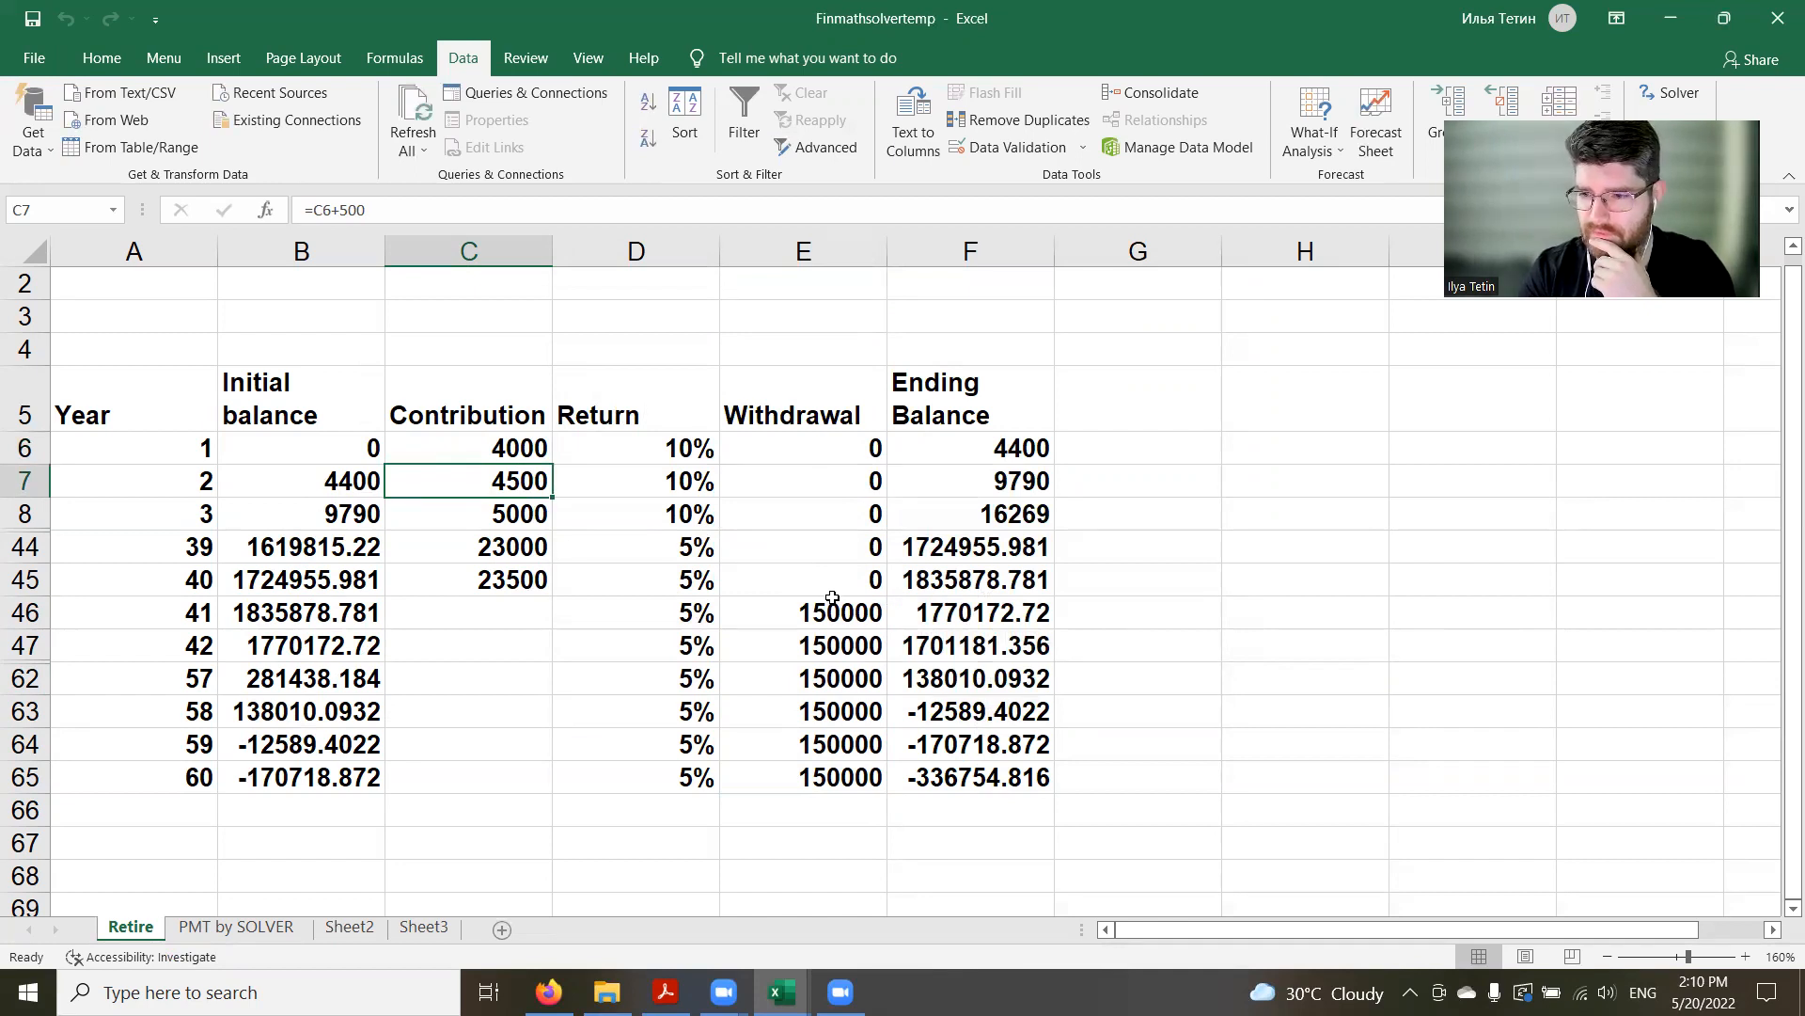
left_click_drag(832, 609, 840, 777)
left_click(816, 614)
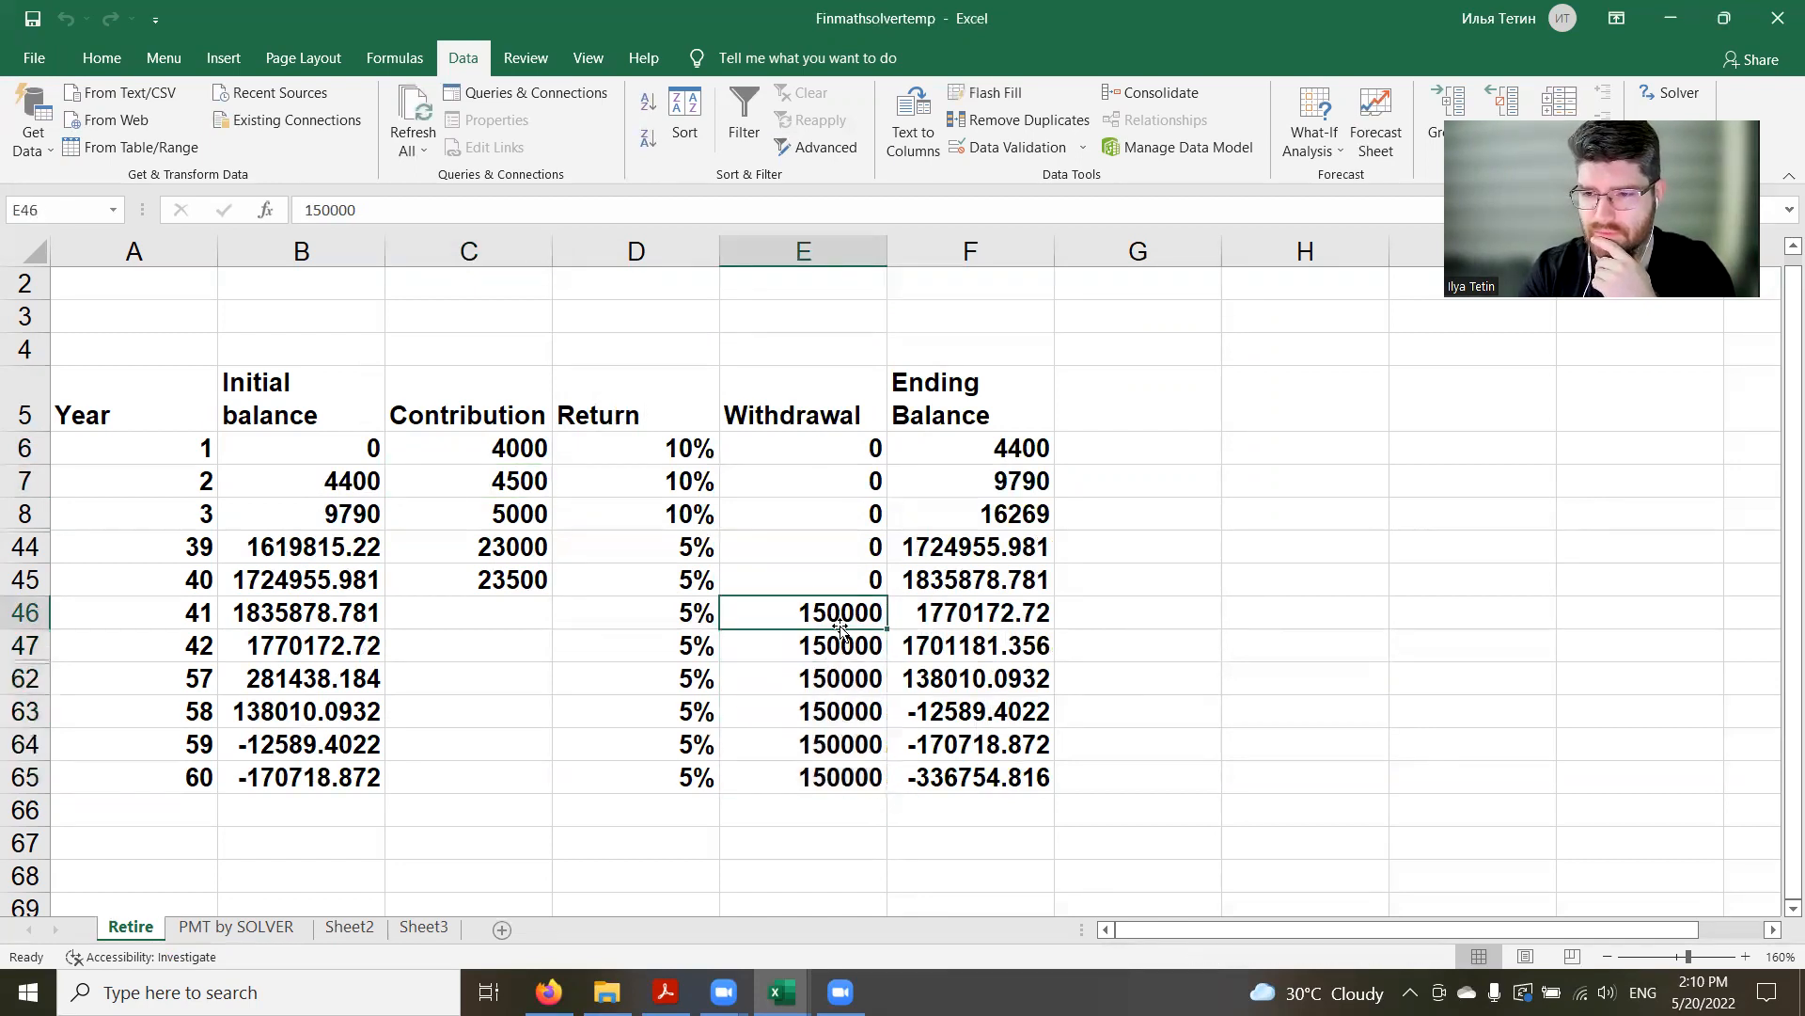
double_click(817, 617)
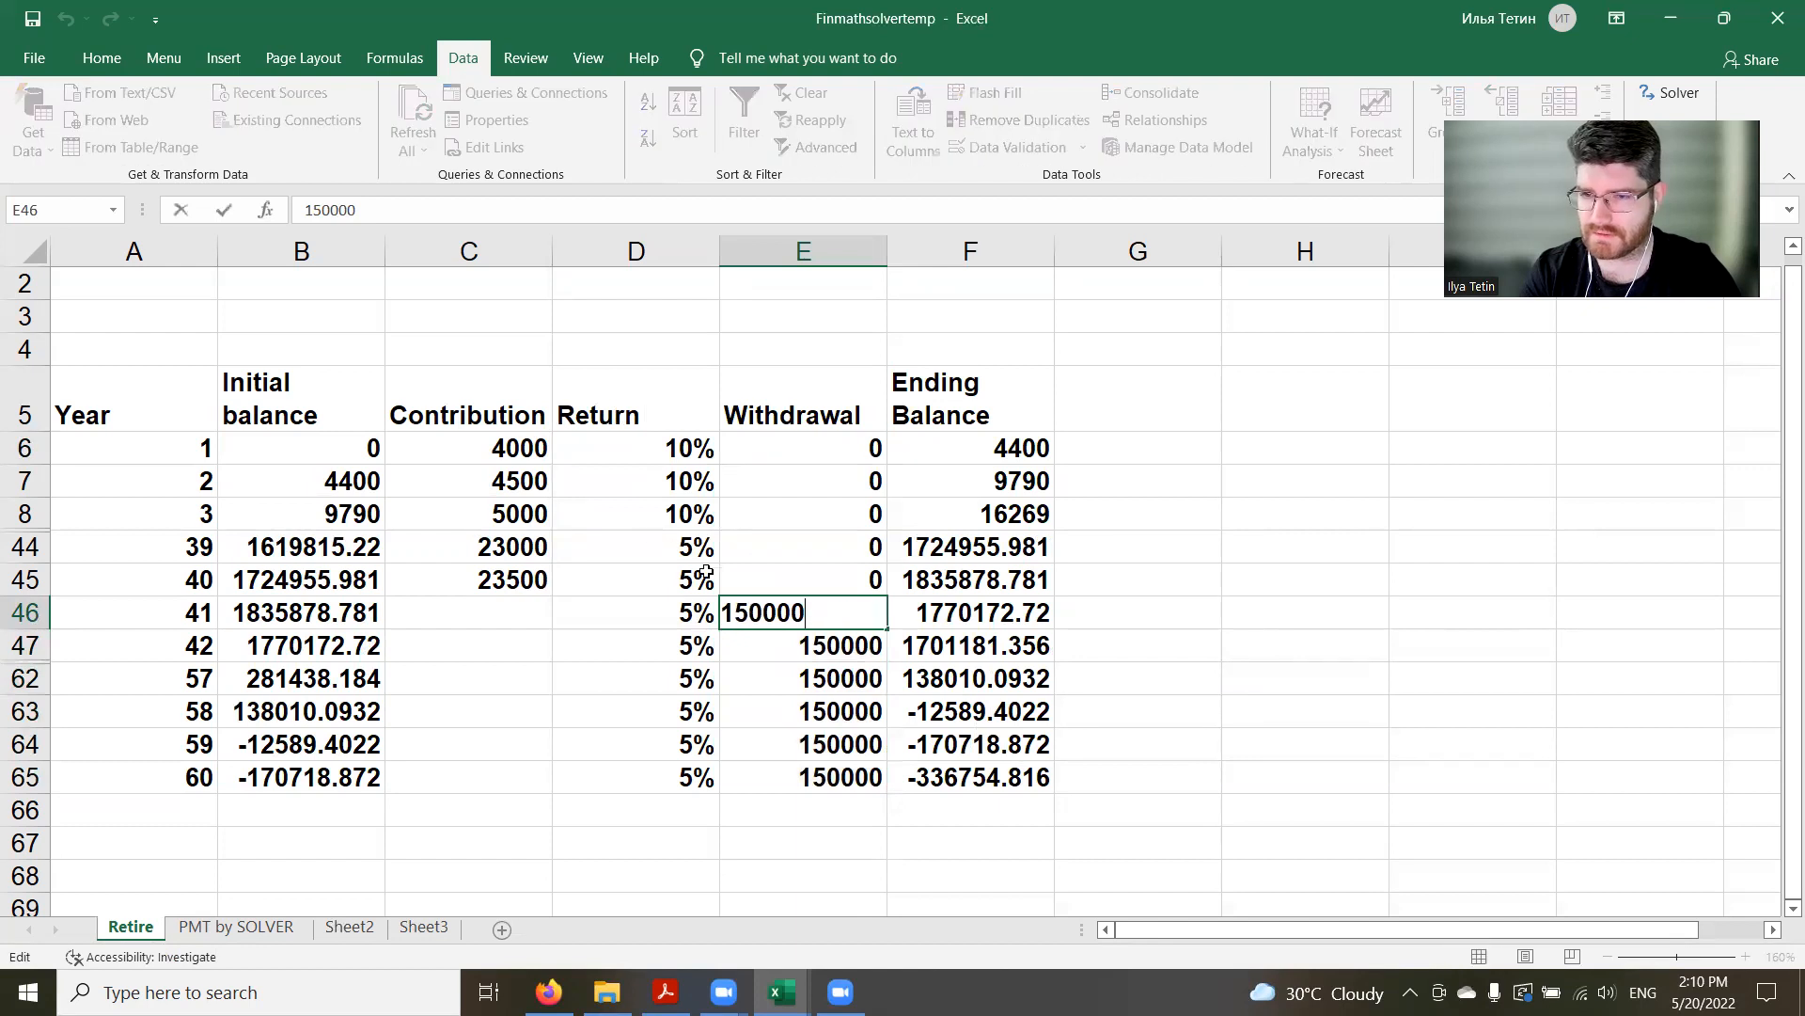
Set the year 1 contribution in C6 to 19000, run Solver and discard the solution
left_click(509, 447)
double_click(498, 452)
double_click(498, 452)
type("19000")
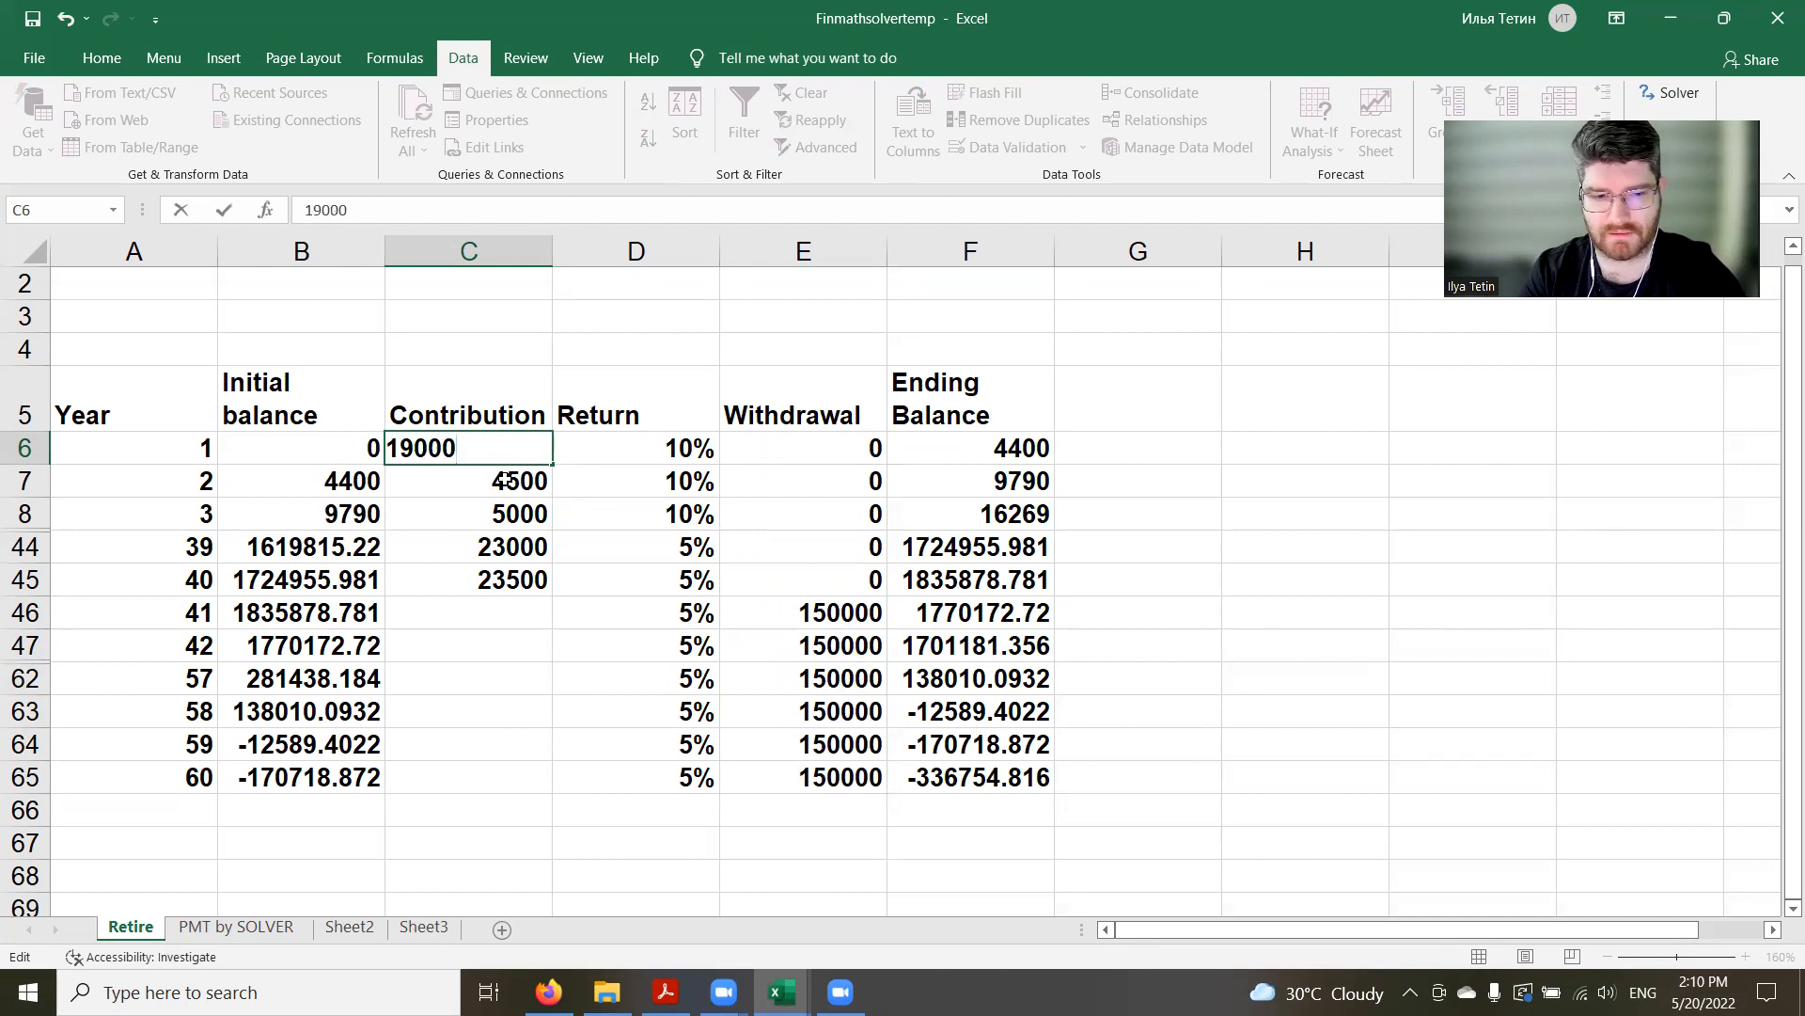
key("Return")
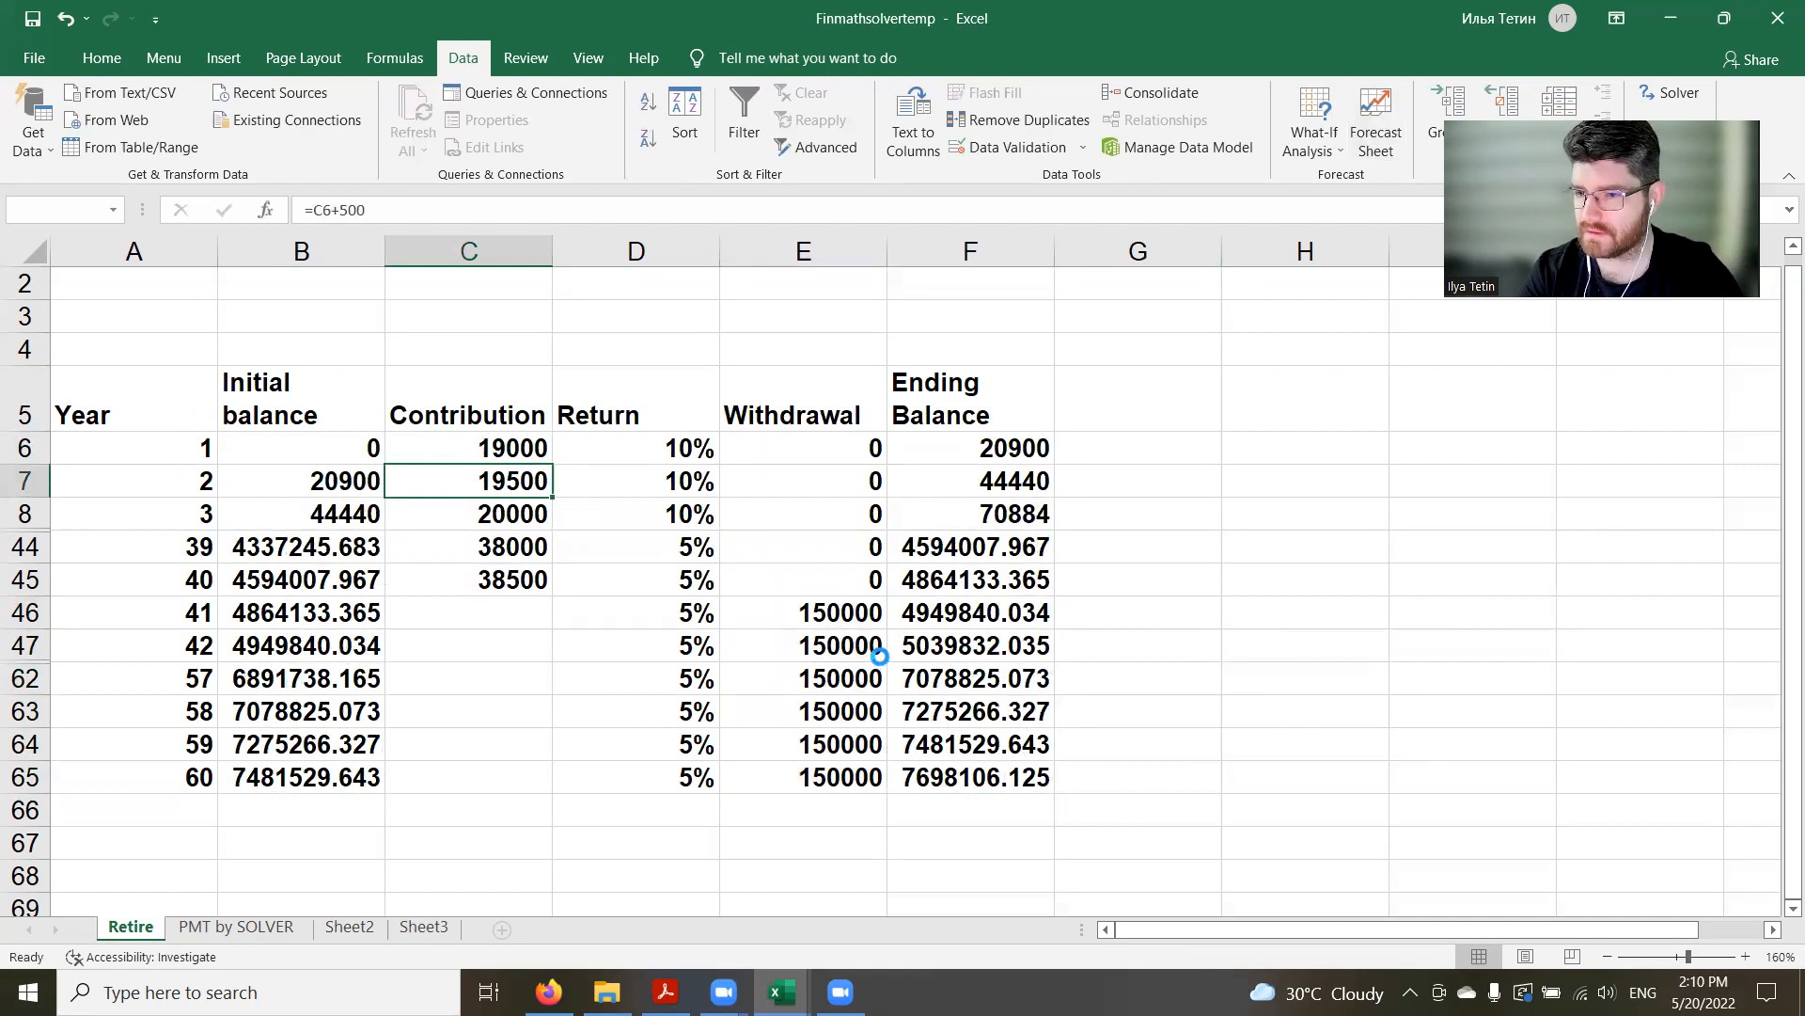
left_click(750, 542)
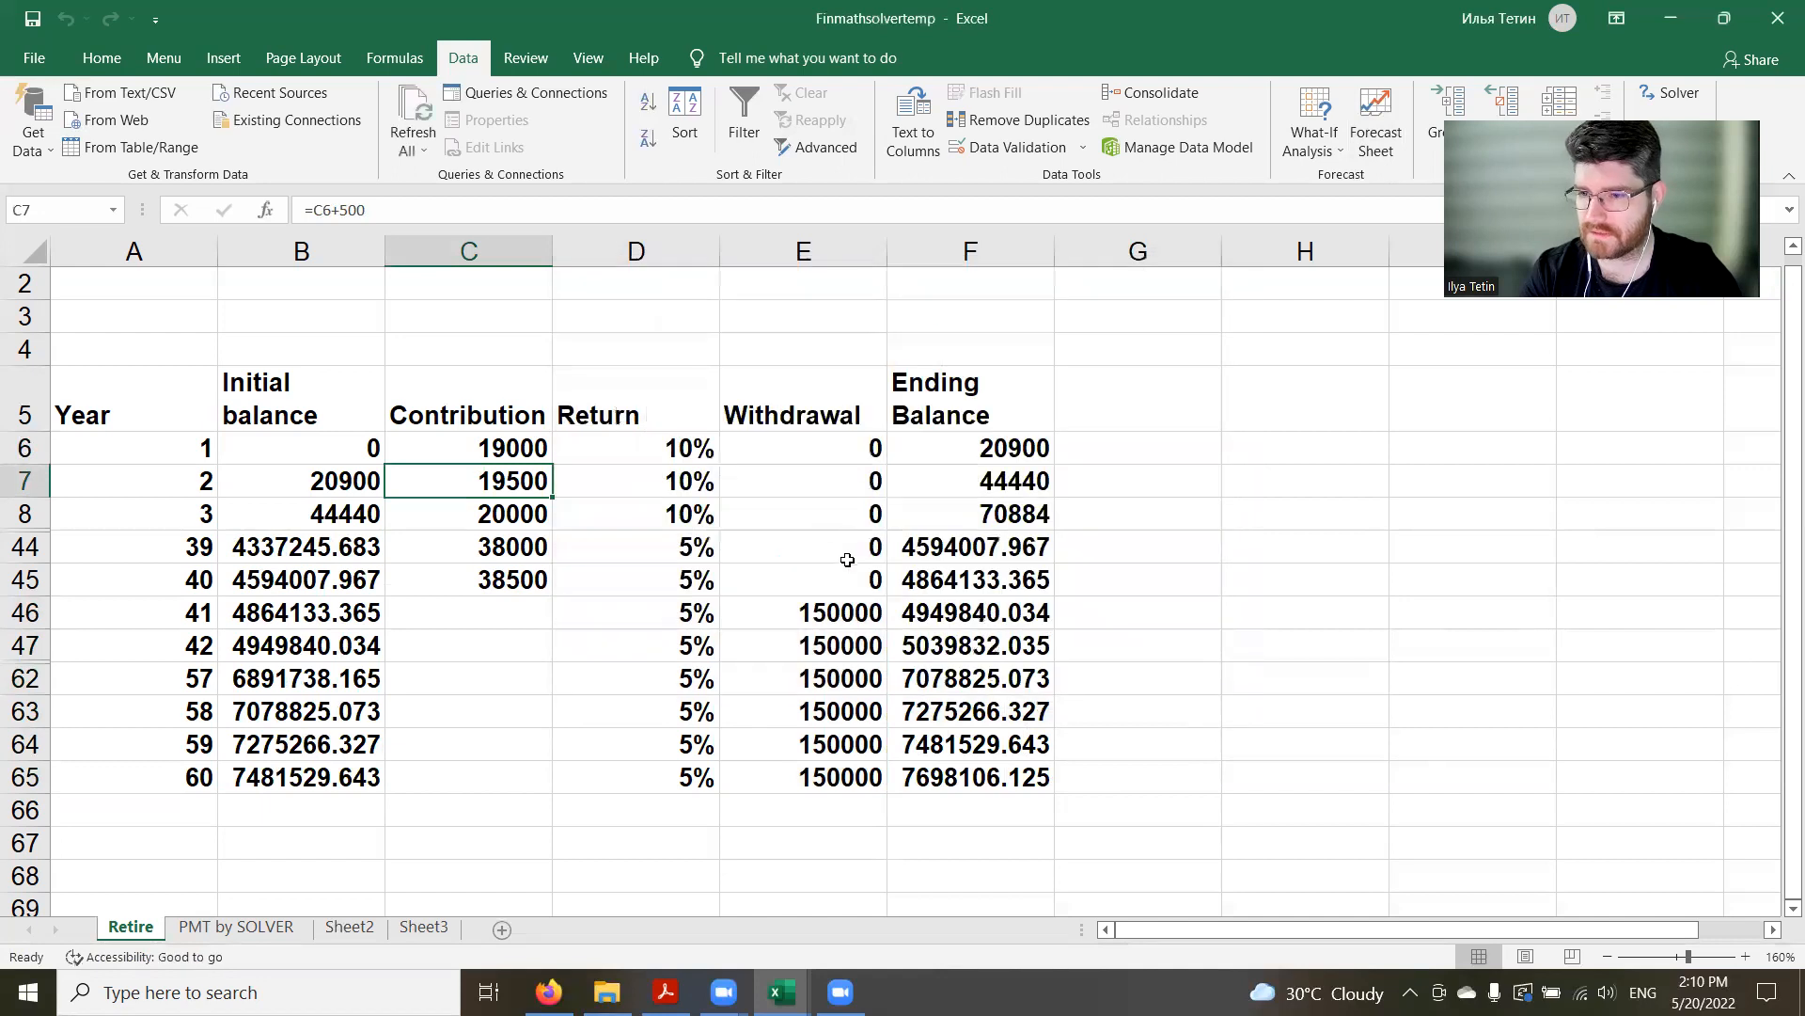
Set the withdrawals for years 41 to 60 in E46:E65 to 135000
double_click(757, 612)
left_click_drag(722, 612, 765, 612)
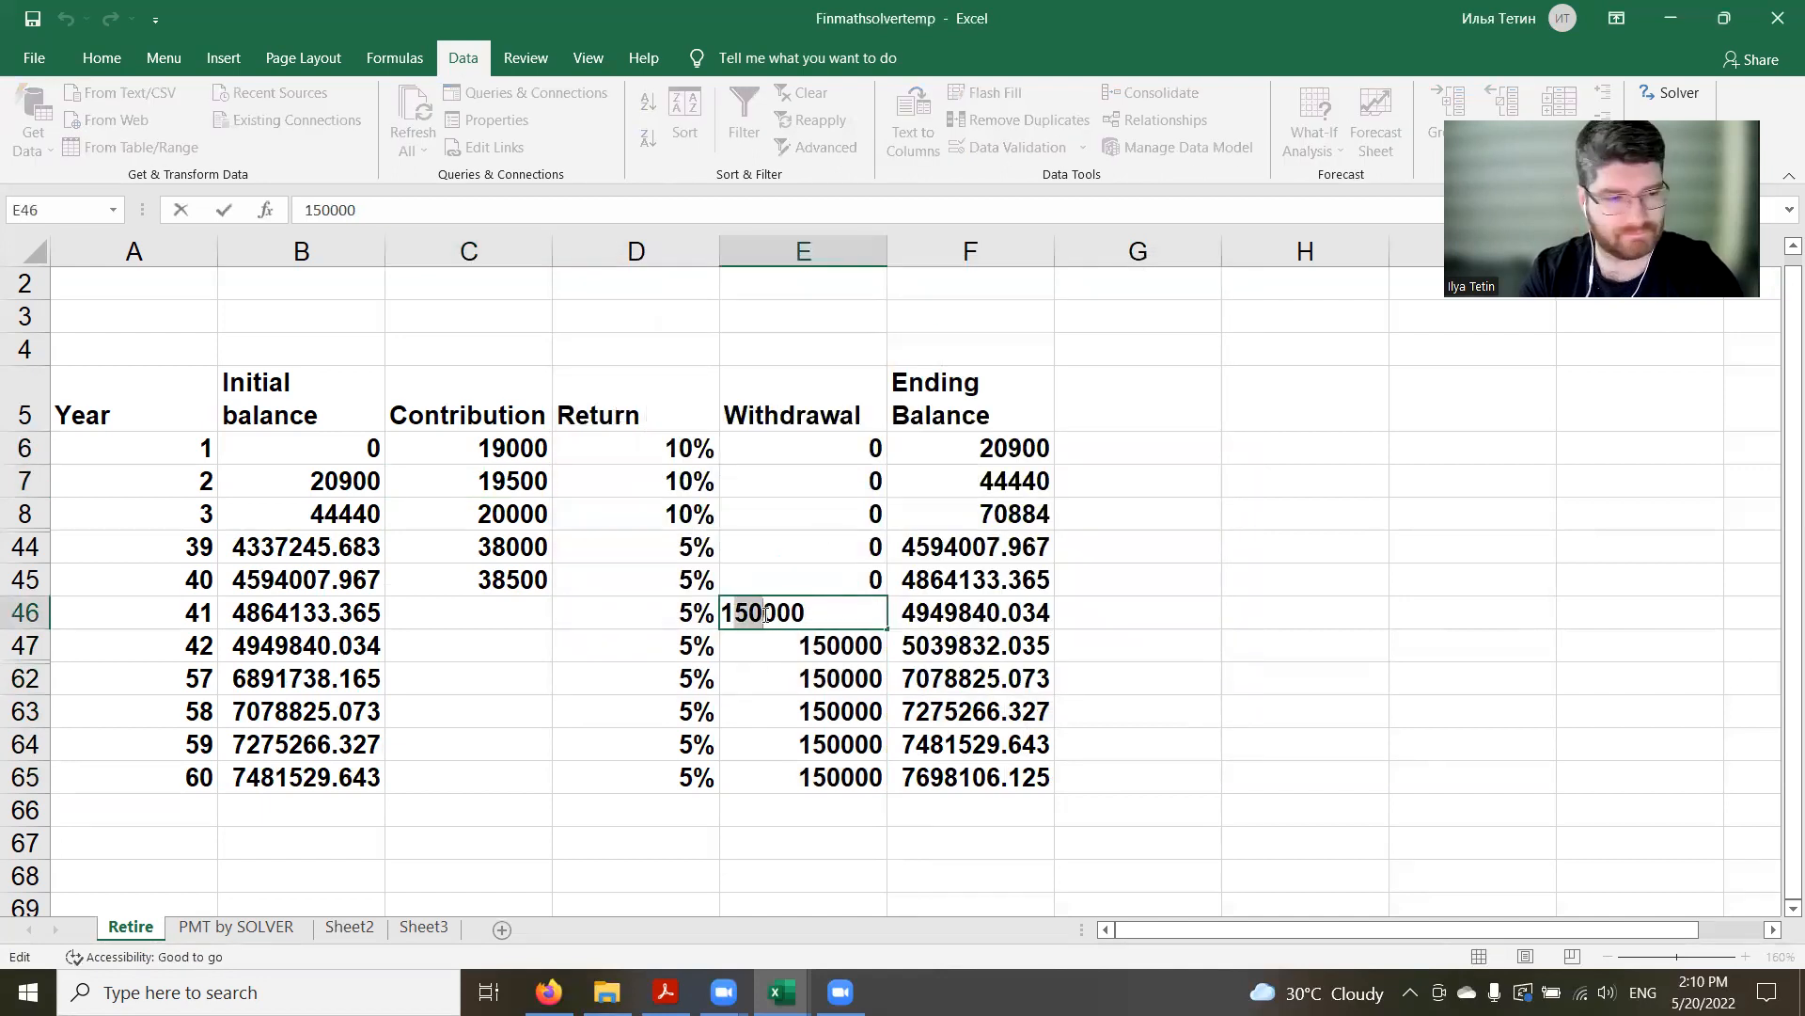
type("13")
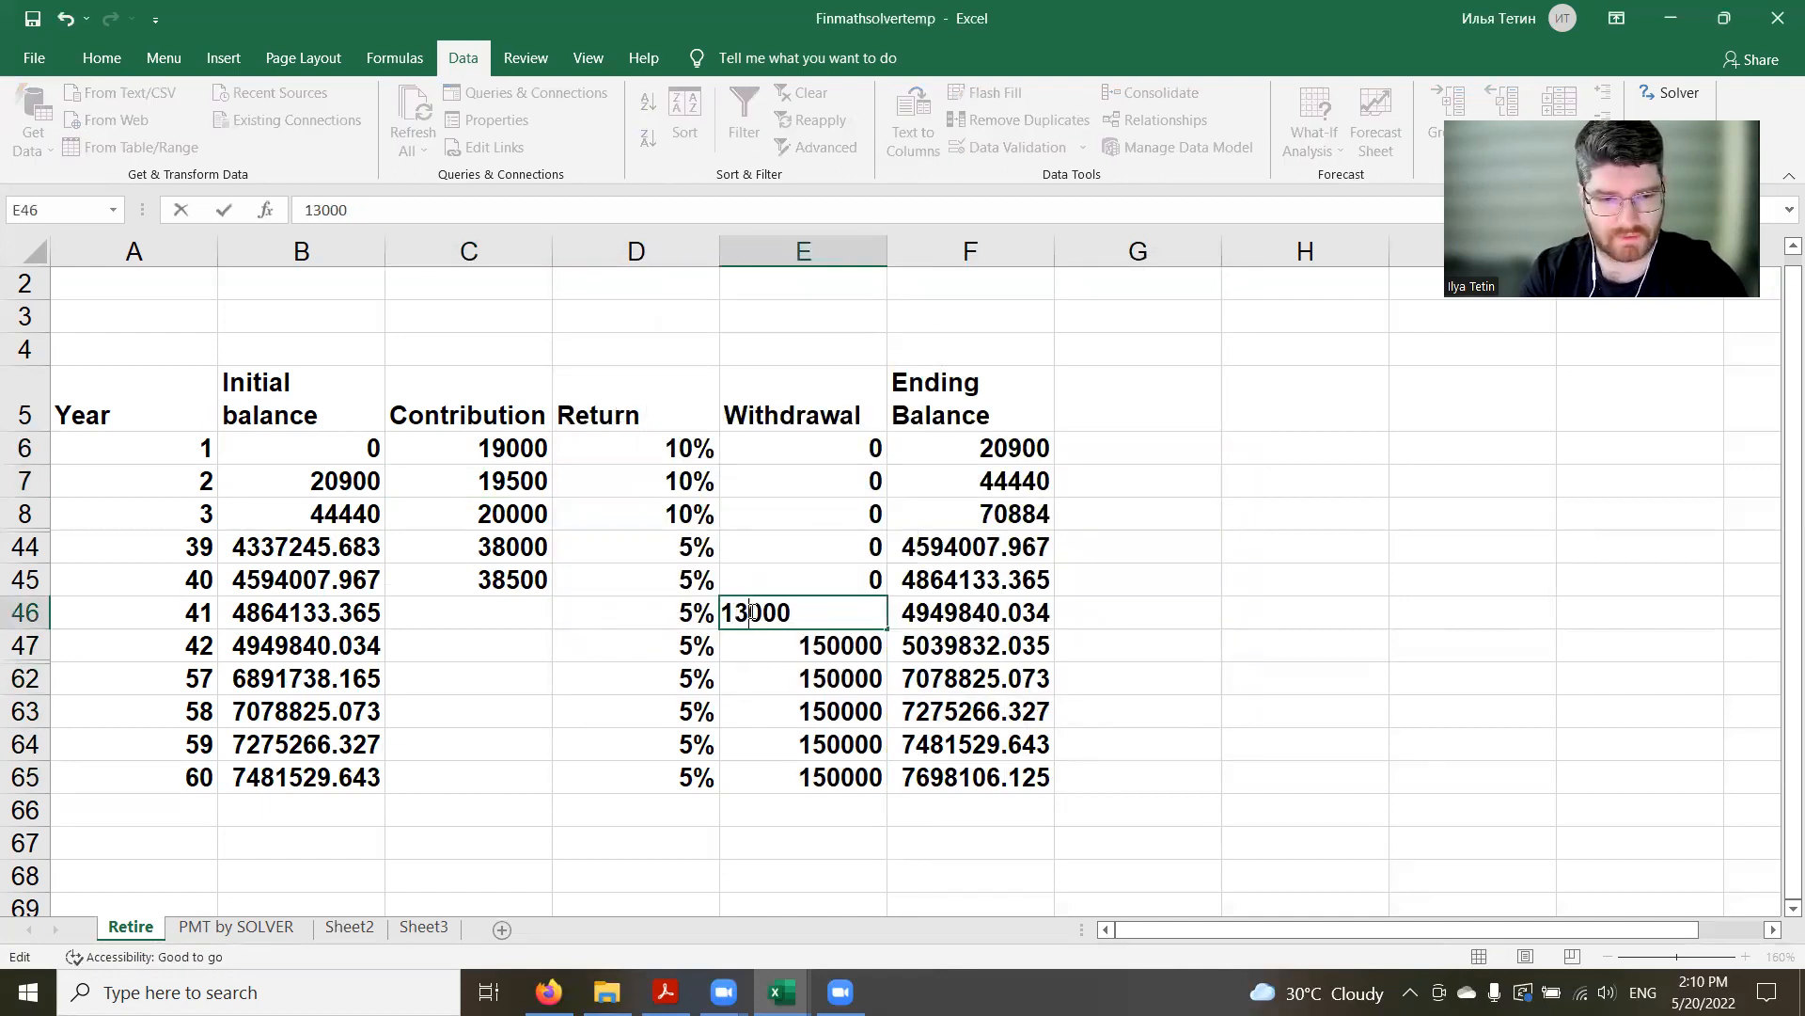
type("5")
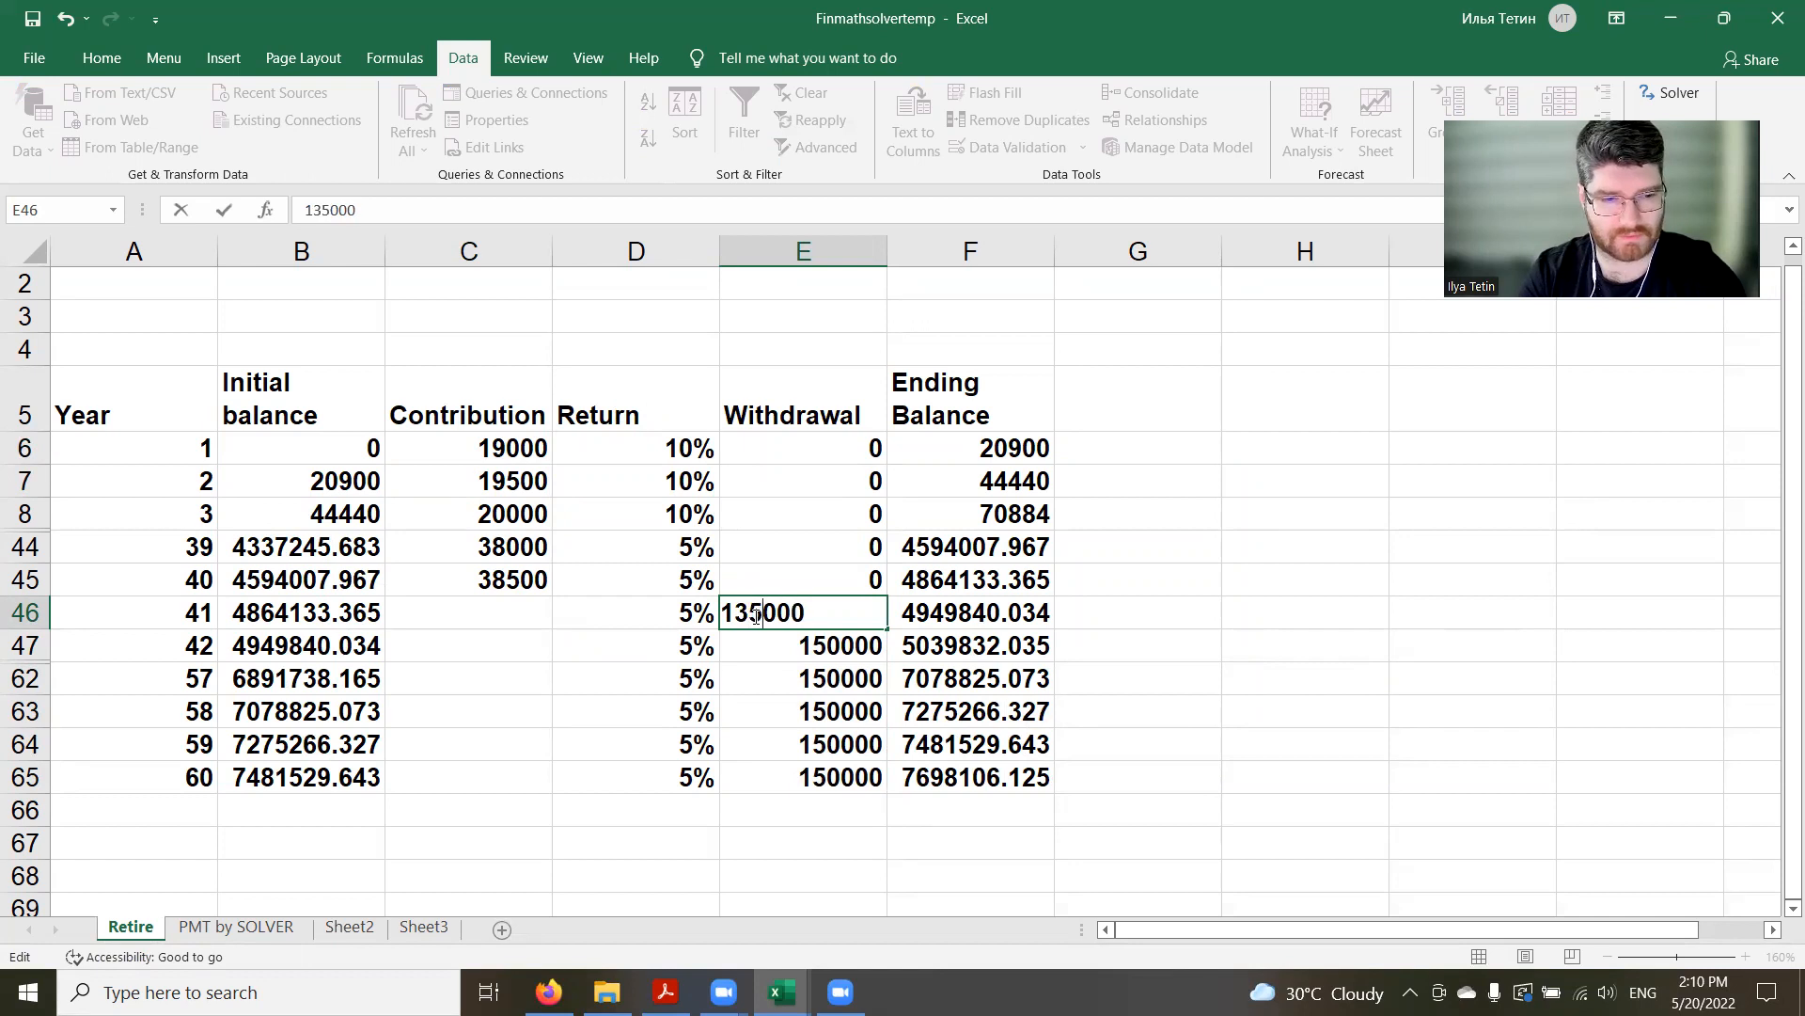
key("Return")
left_click(814, 616)
left_click_drag(886, 628, 893, 785)
Set the year 1 contribution in C6 to 2000, run Solver and discard the solution
left_click(506, 453)
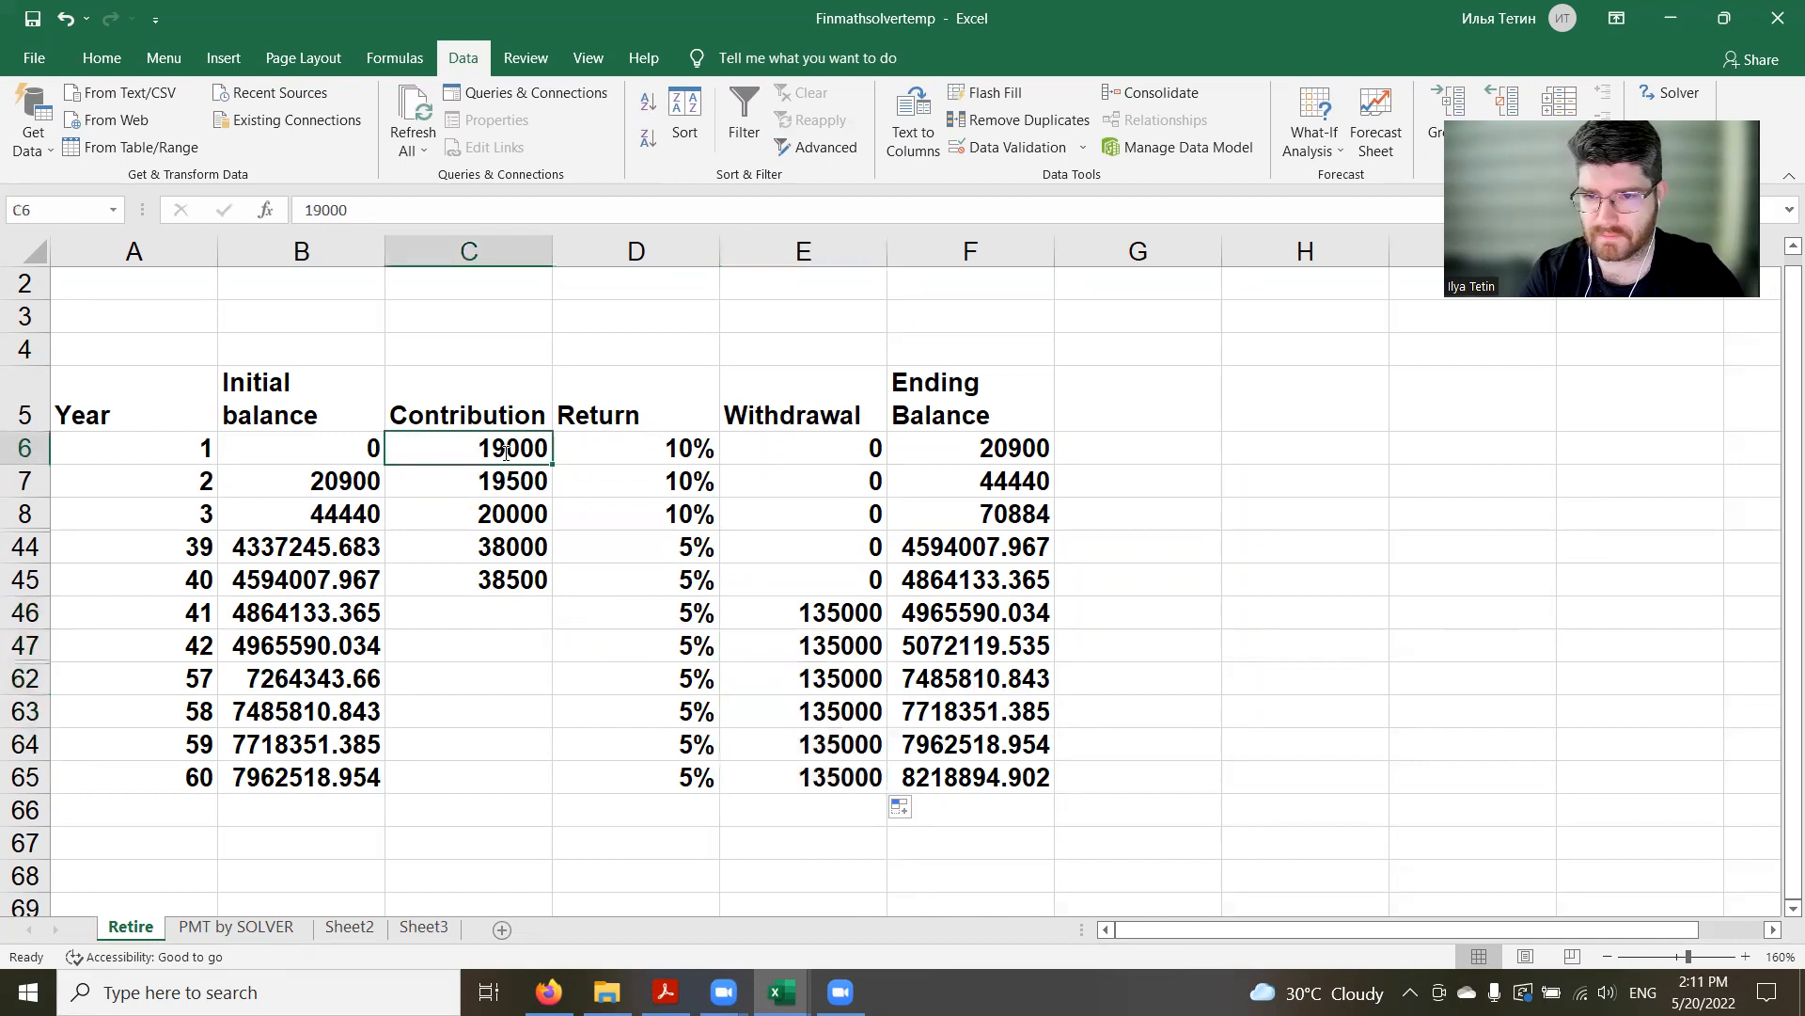
double_click(506, 452)
left_click_drag(515, 449, 351, 440)
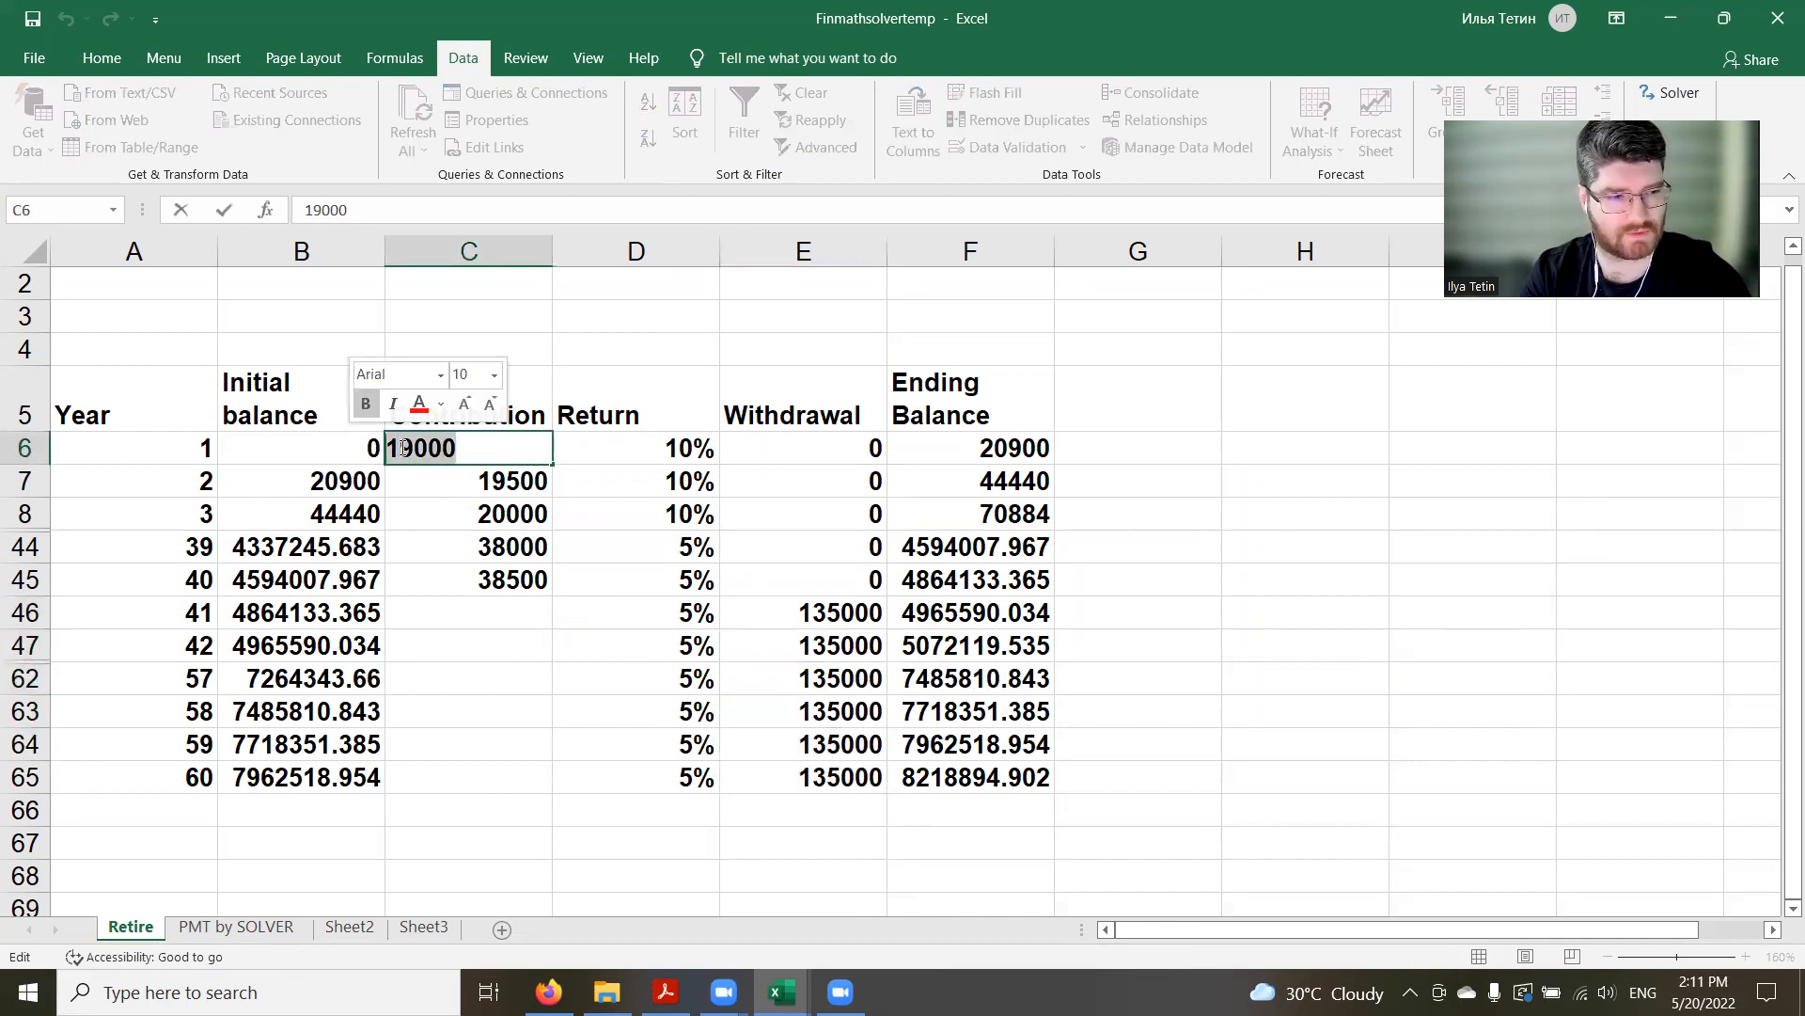
type("2000")
key("Return")
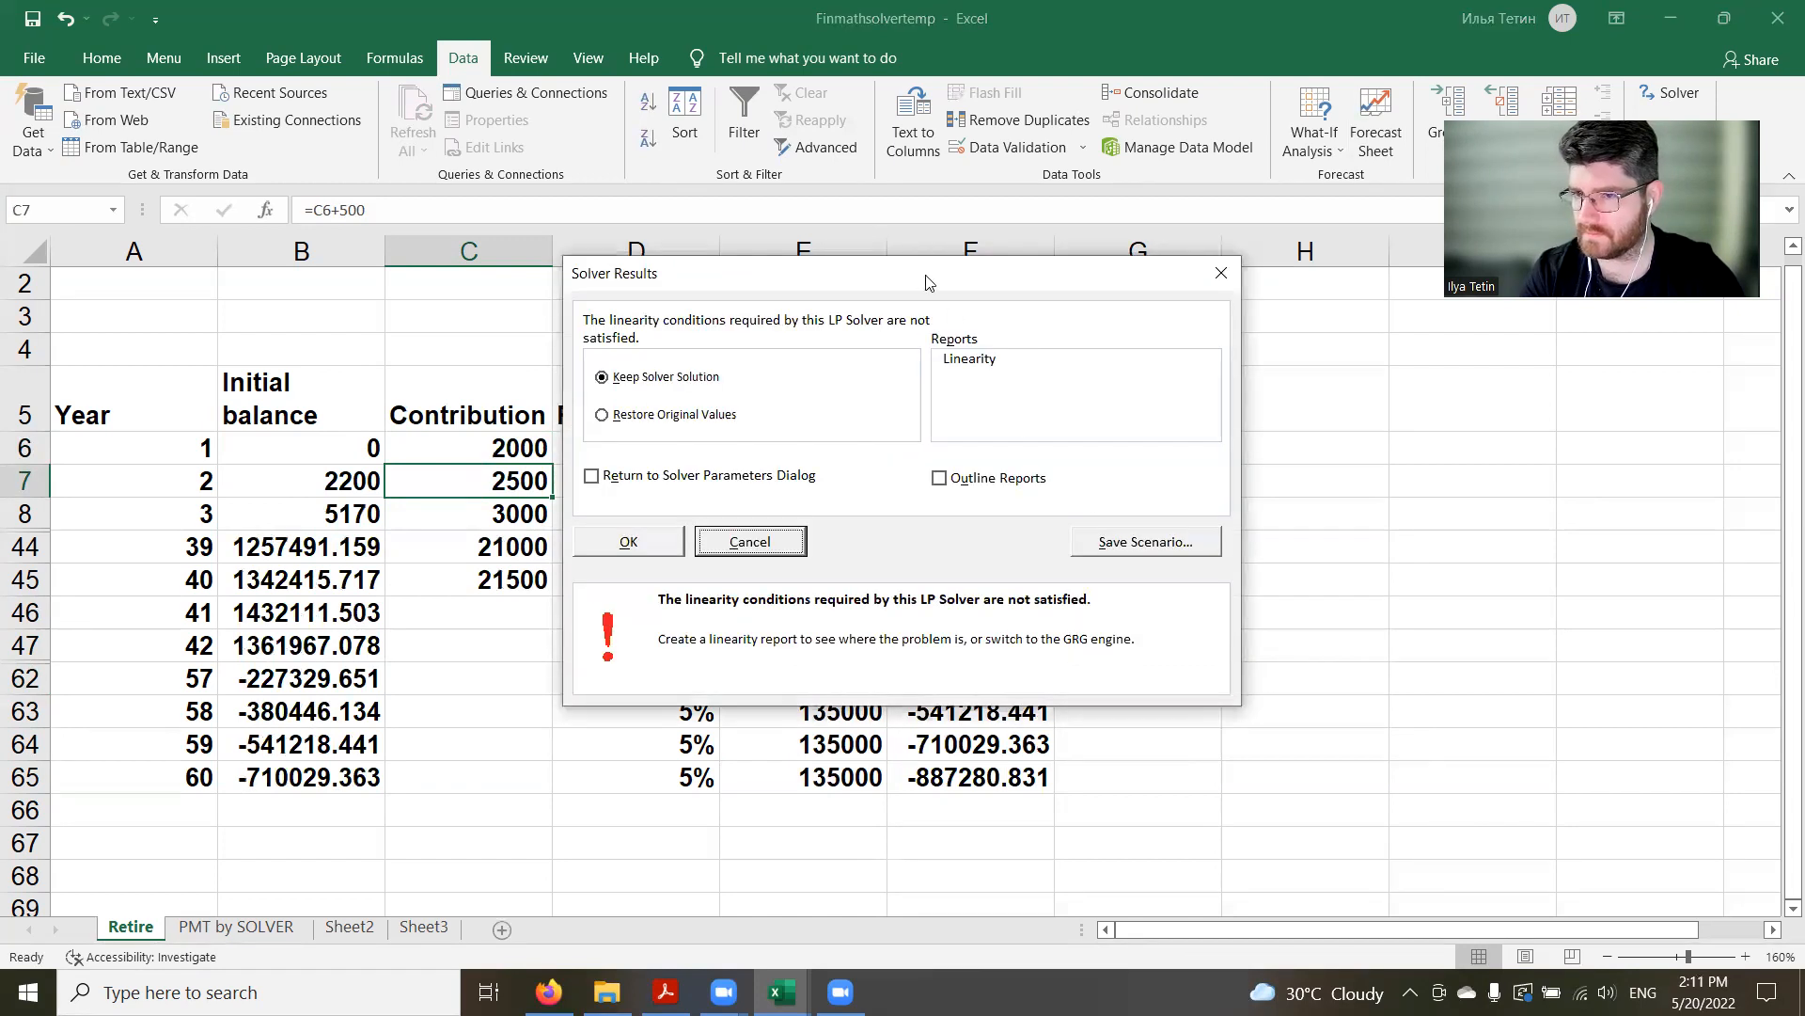
left_click_drag(927, 282, 1174, 272)
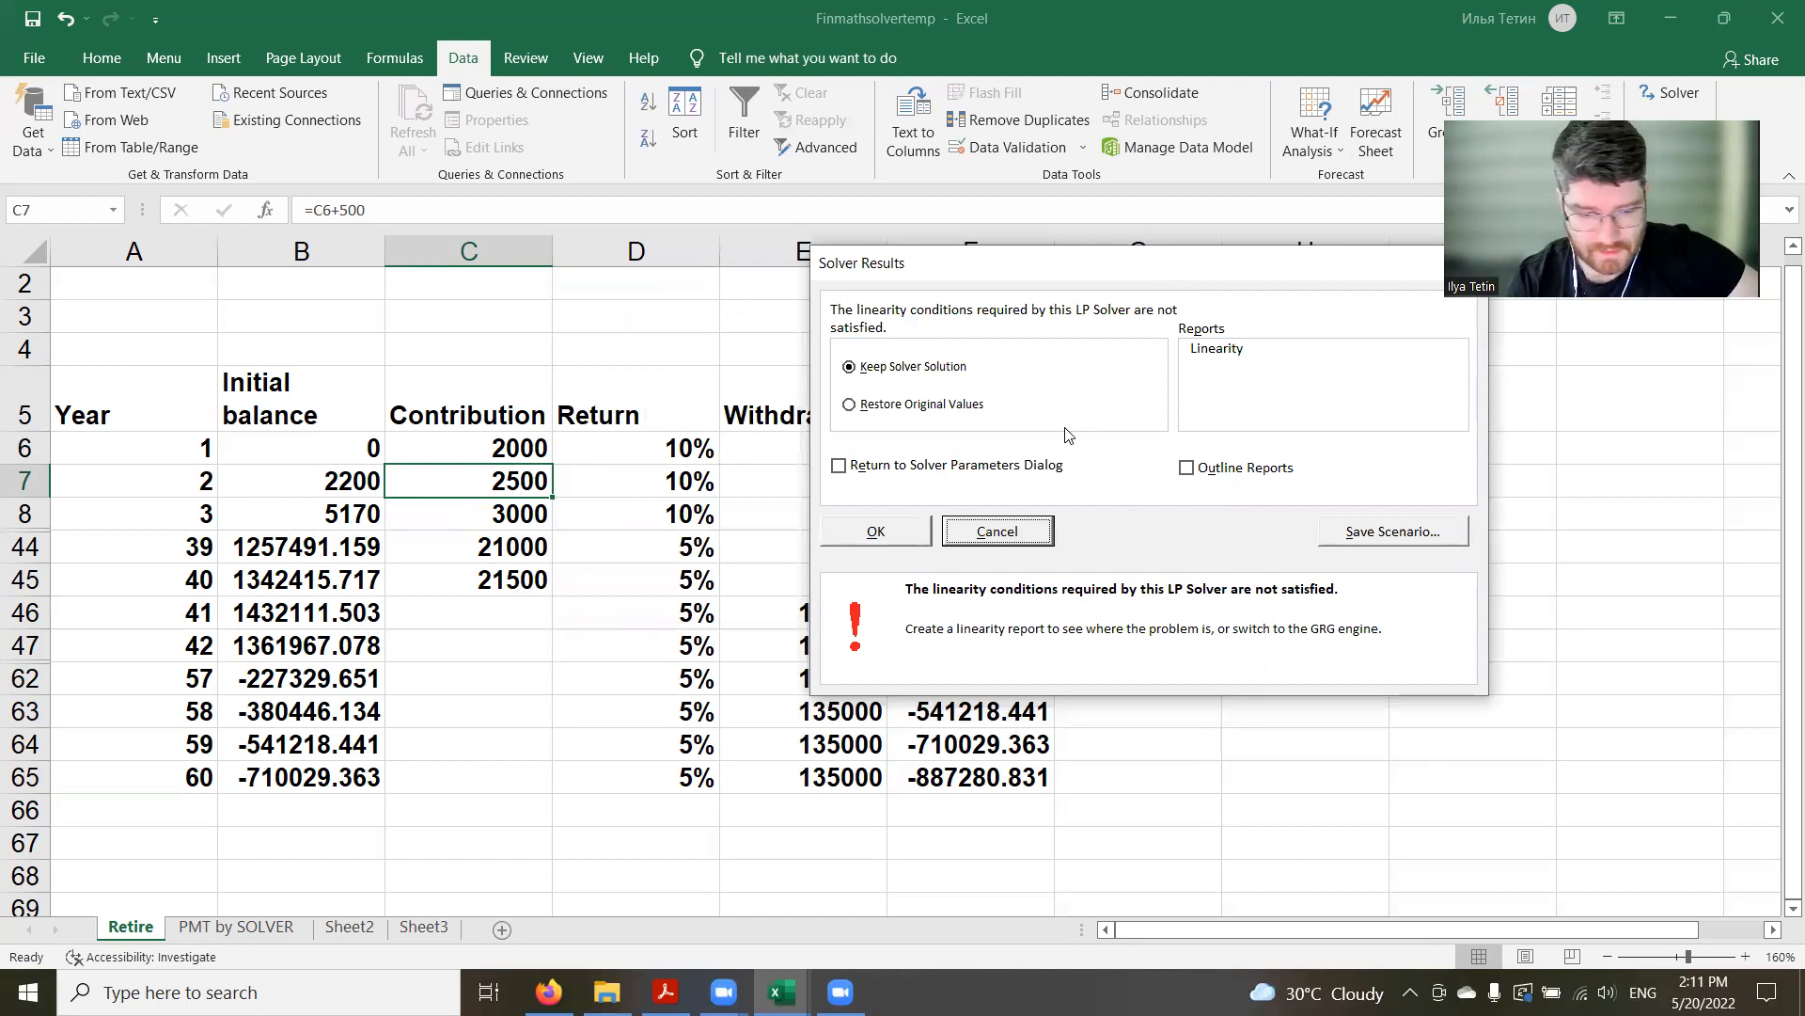
left_click(996, 534)
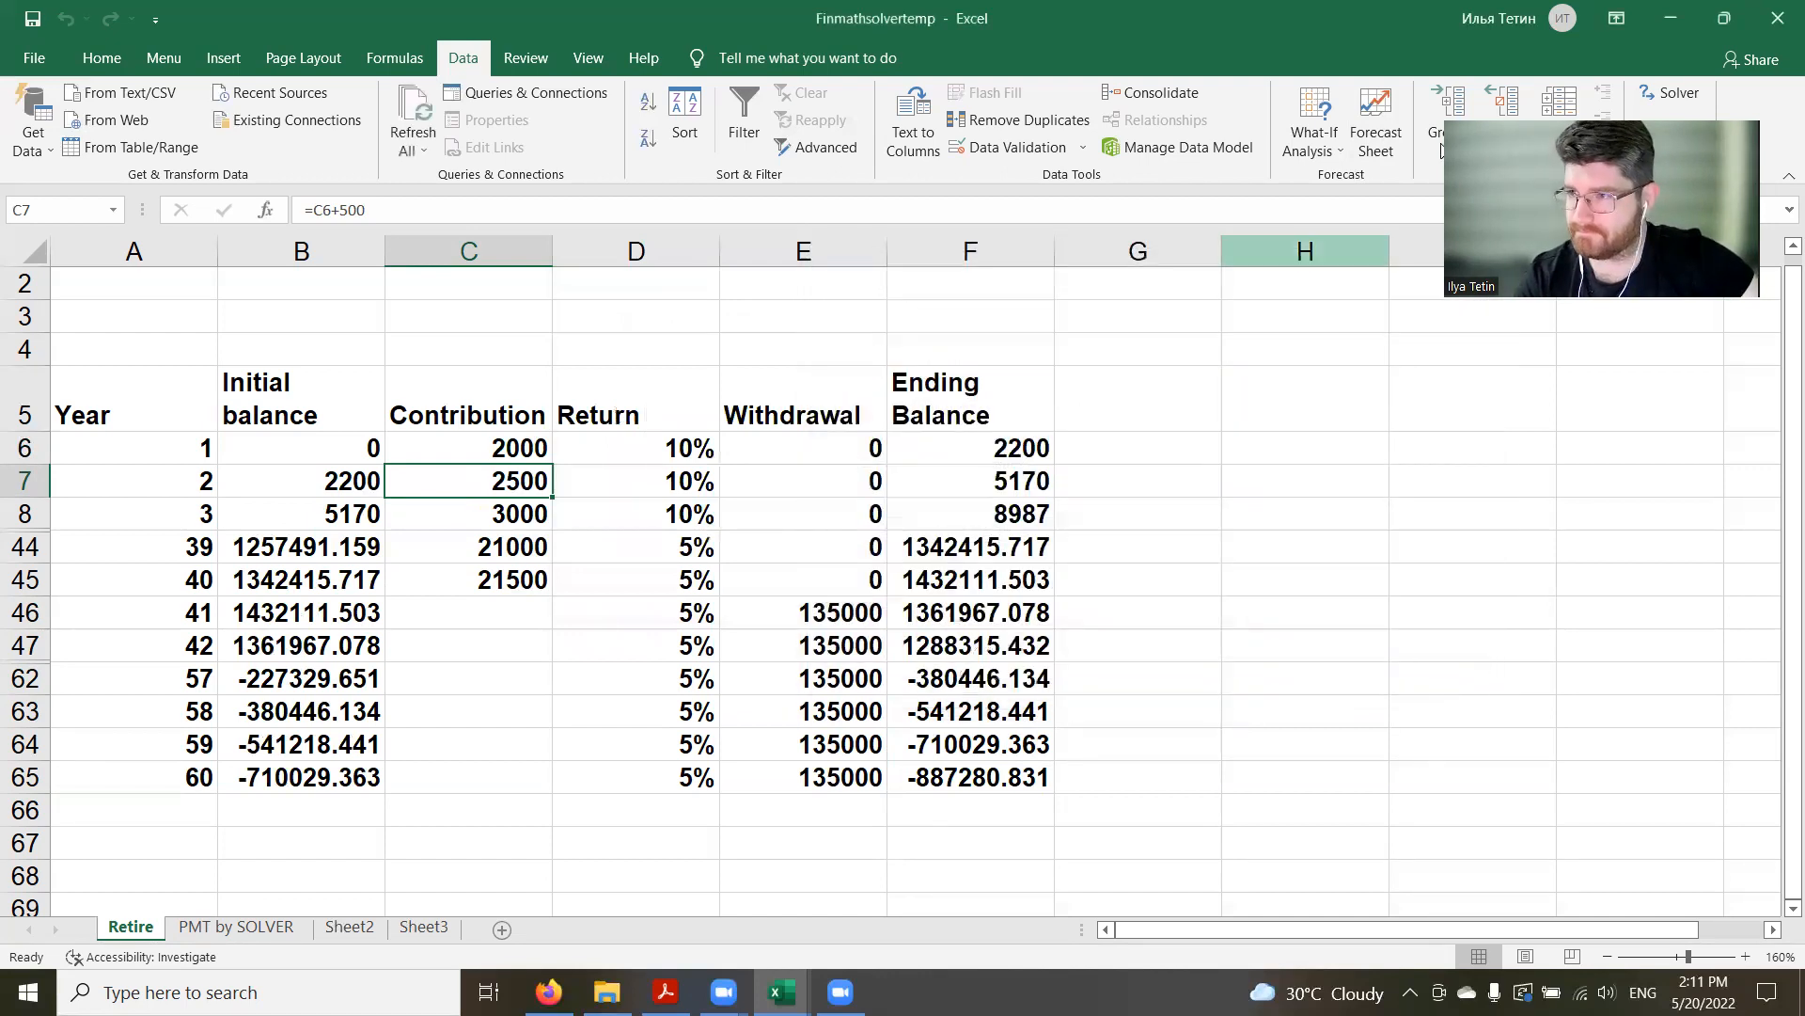
Run Solver again on the 135000 withdrawals and accept the results with the Solver solution kept
left_click(438, 455)
left_click(782, 650)
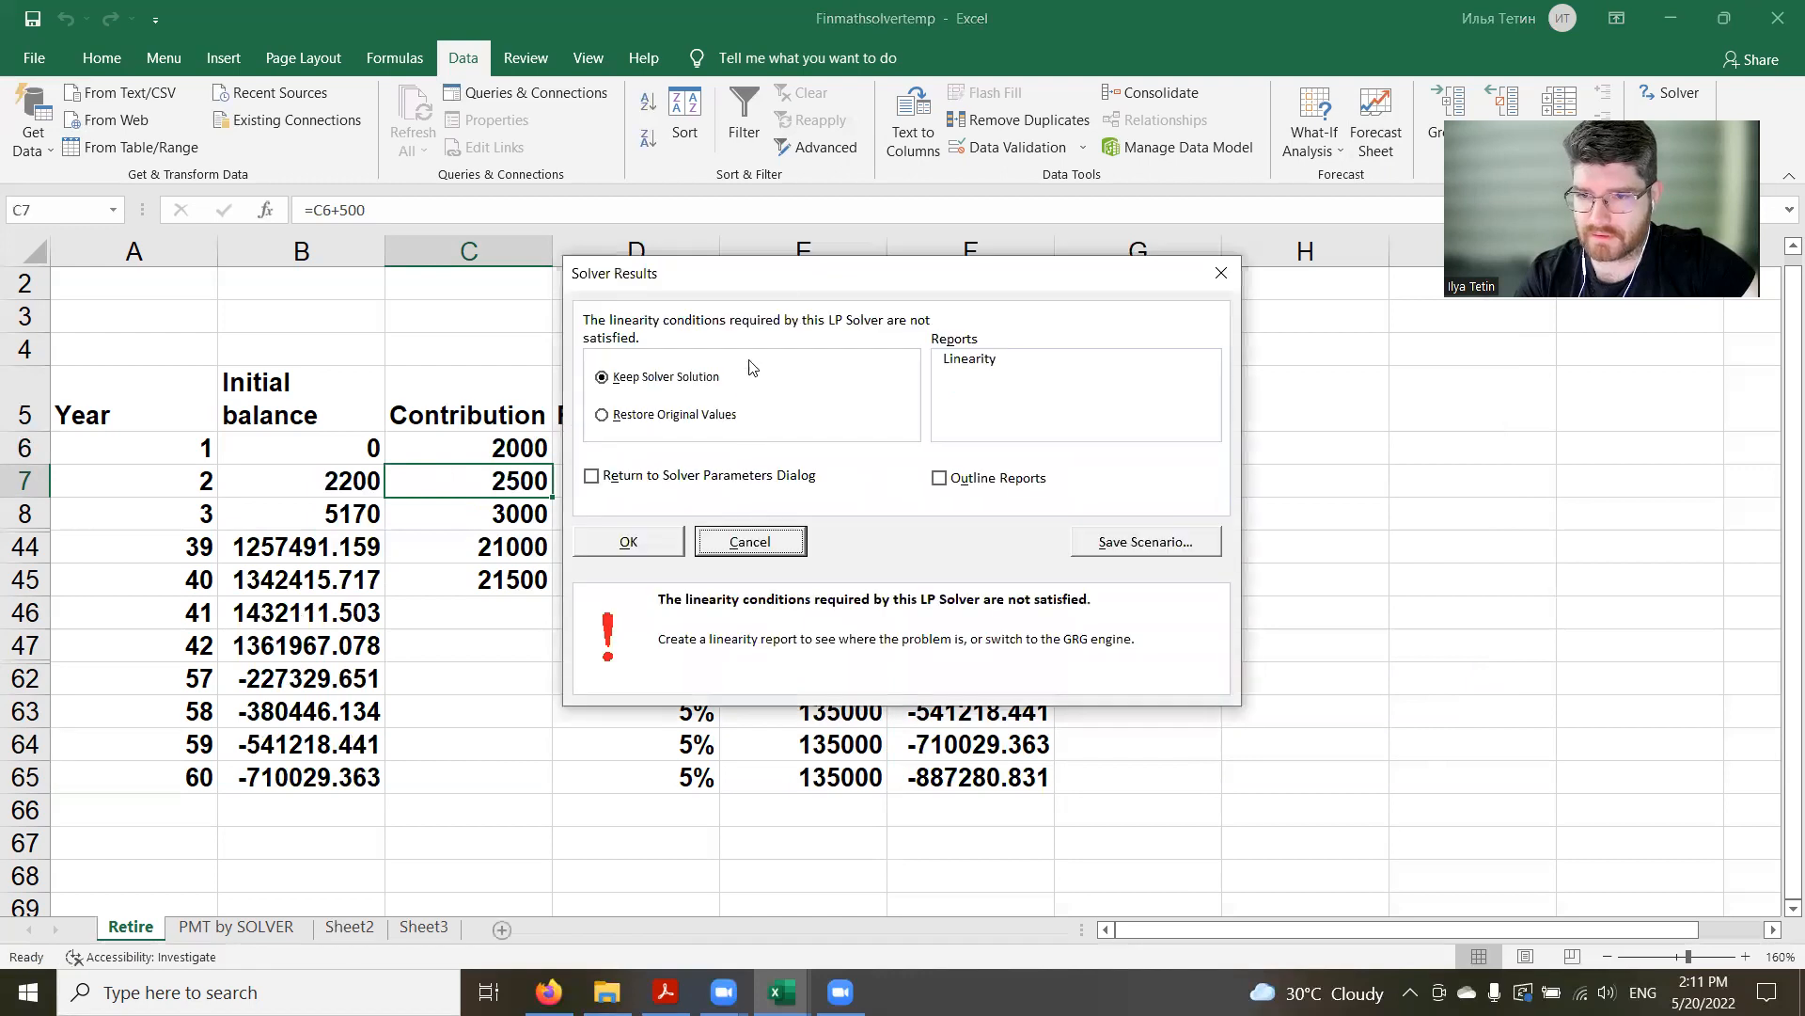
left_click_drag(814, 279, 992, 150)
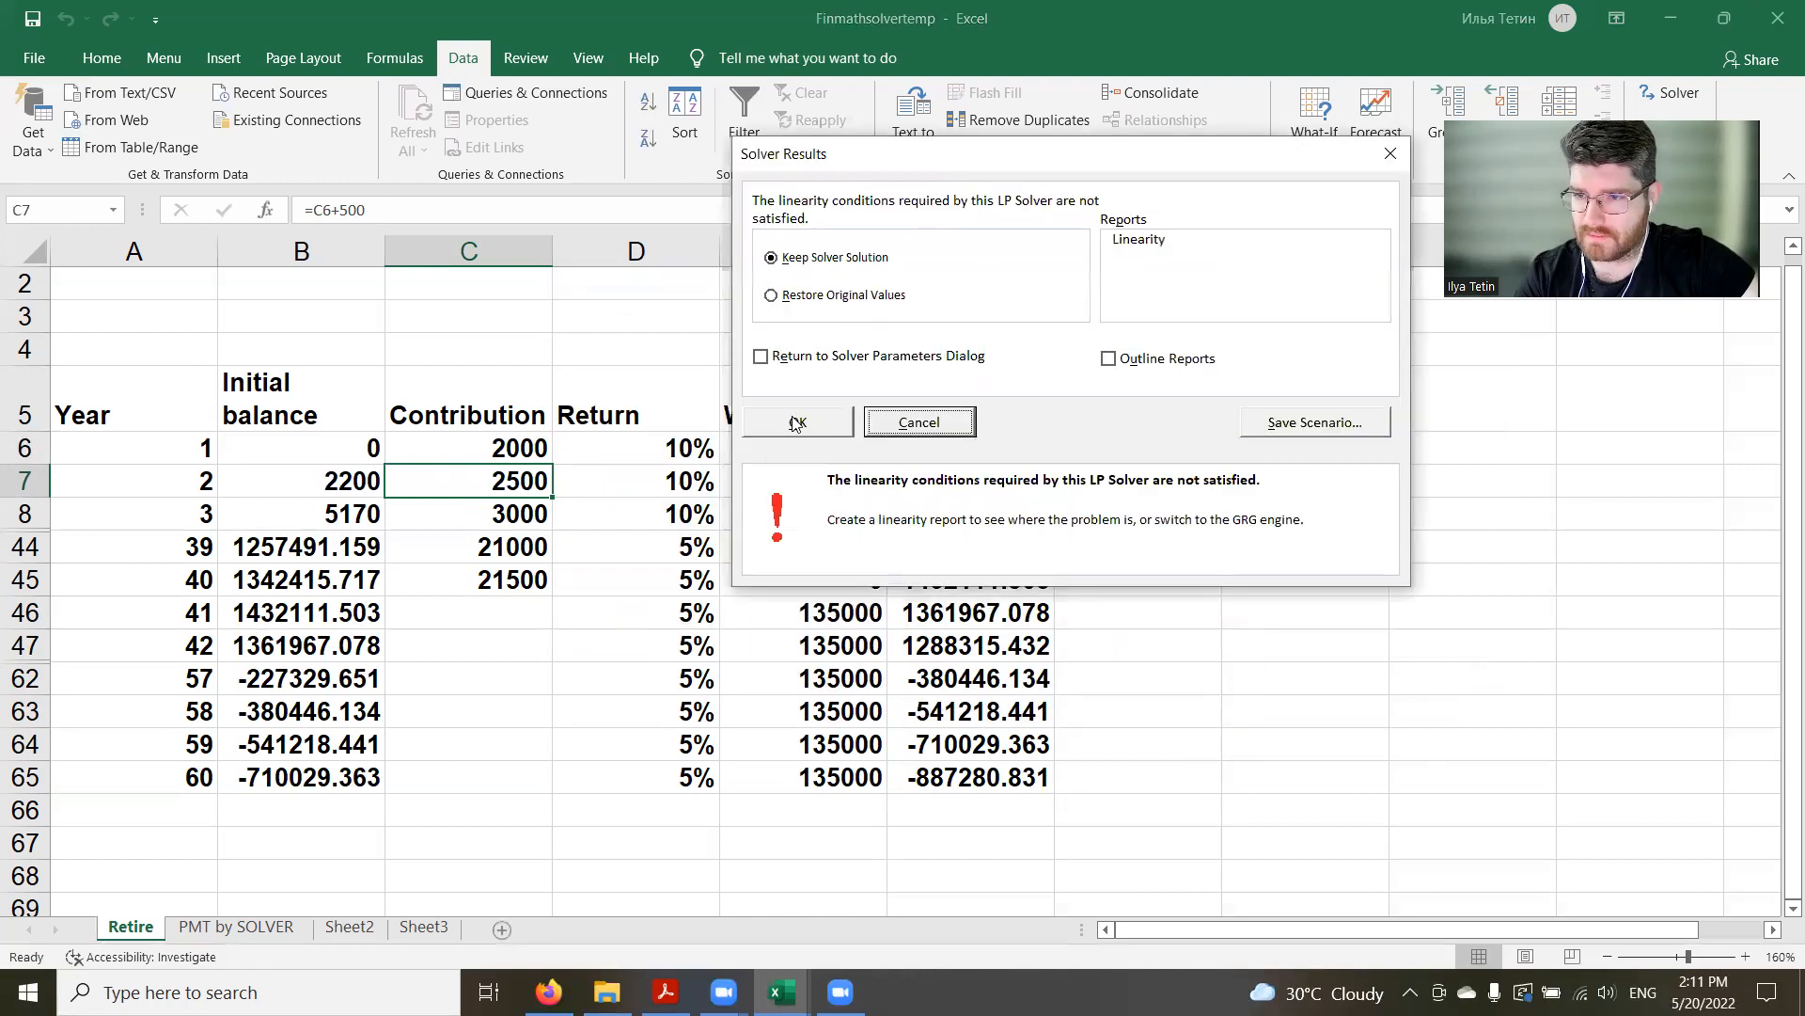
left_click(791, 418)
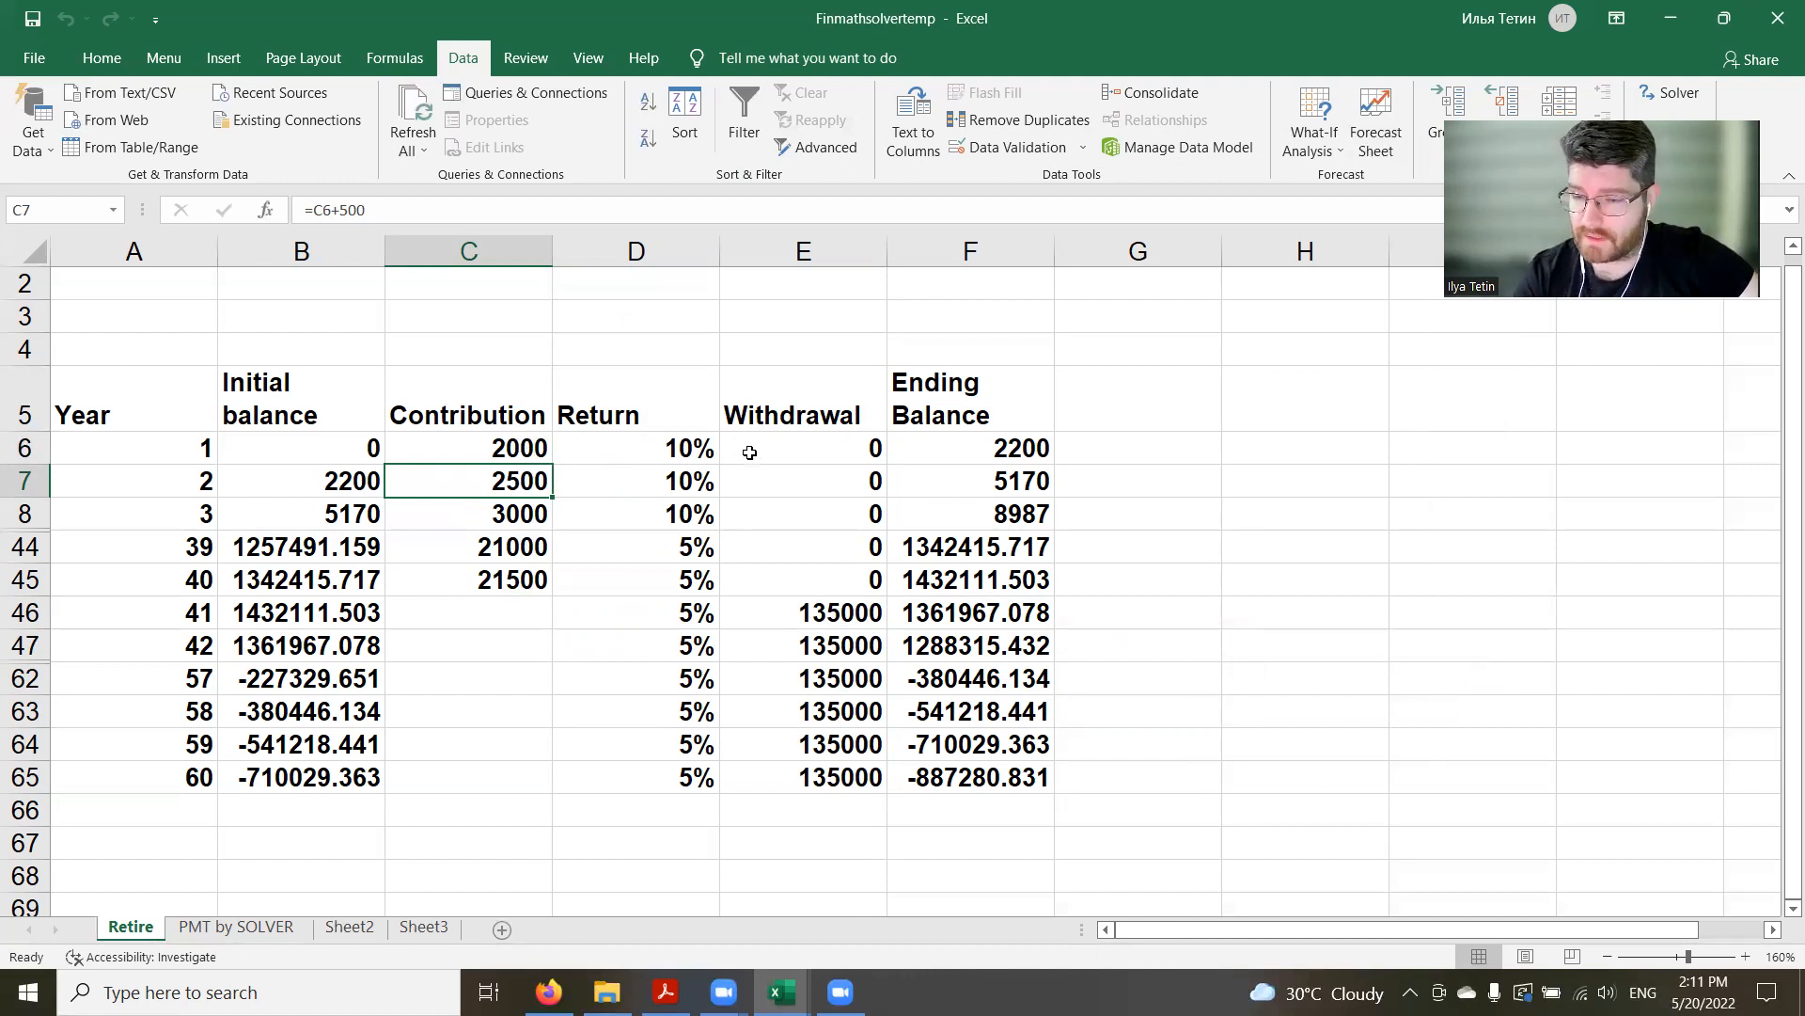
Set the withdrawals in E46:E65 to 130000, run Solver and discard the solution
double_click(794, 612)
left_click_drag(751, 614, 760, 613)
type("0")
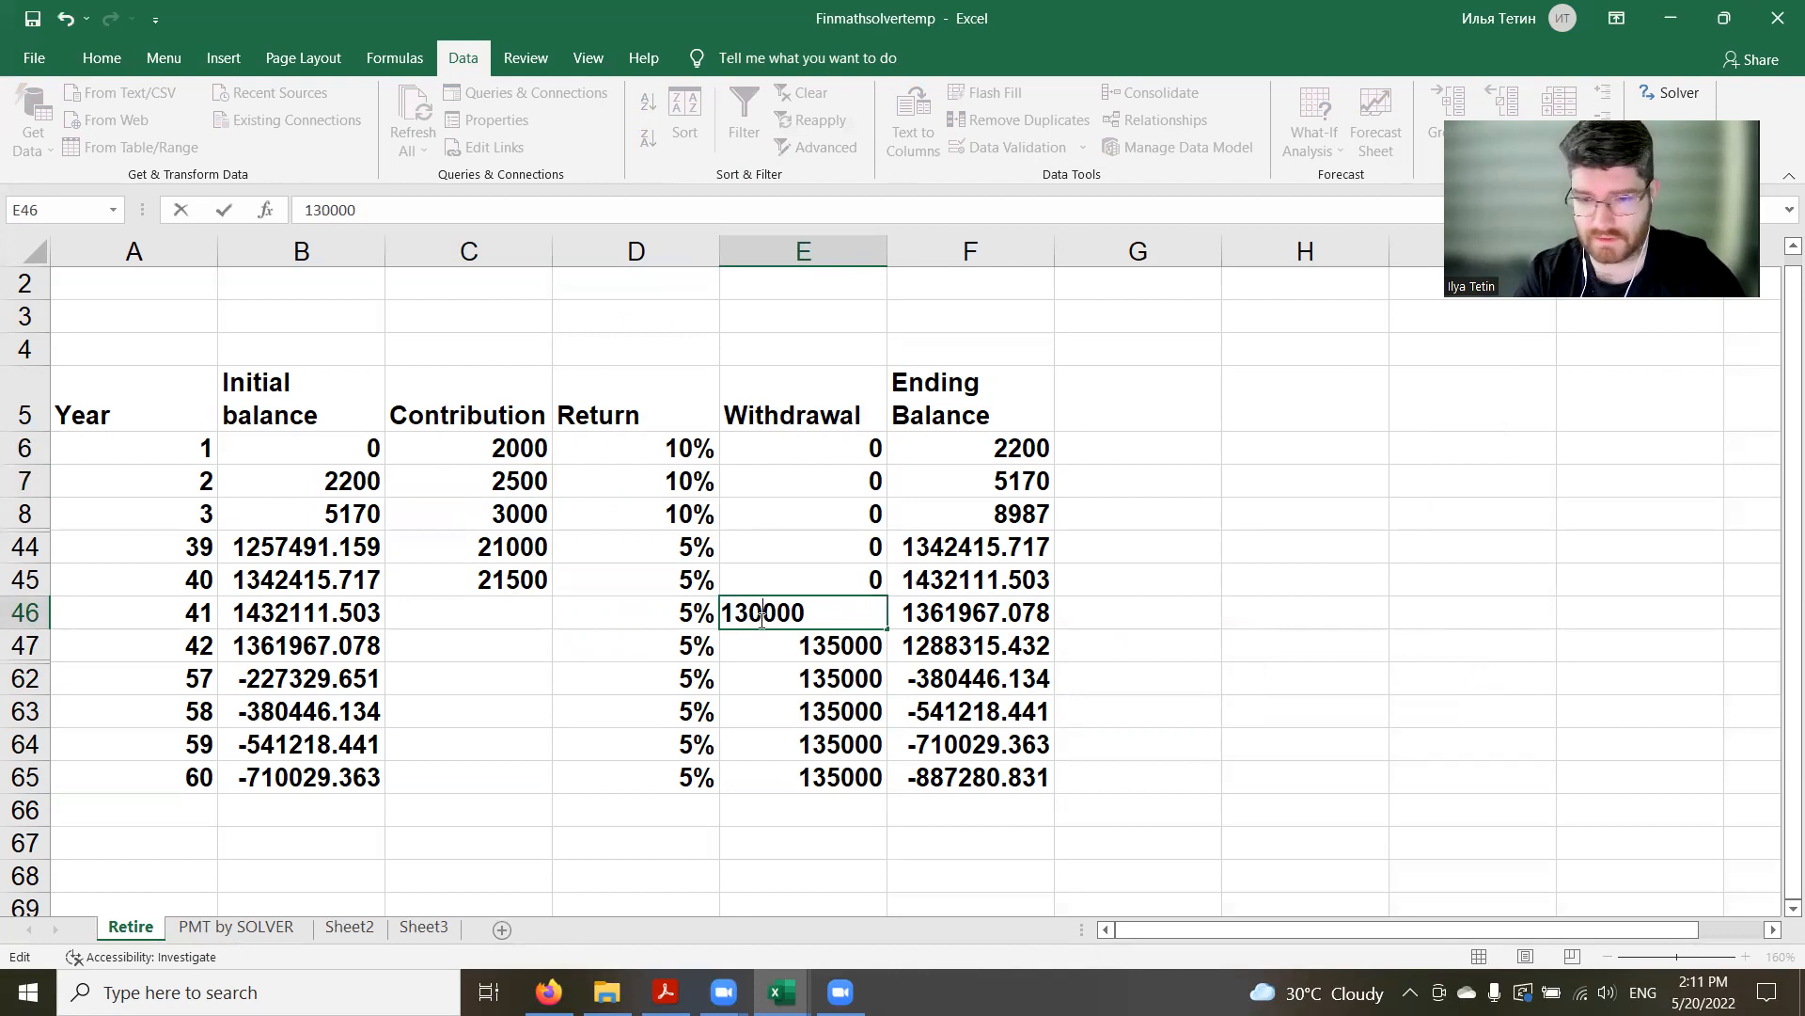
key("ctrl+Return")
double_click(885, 629)
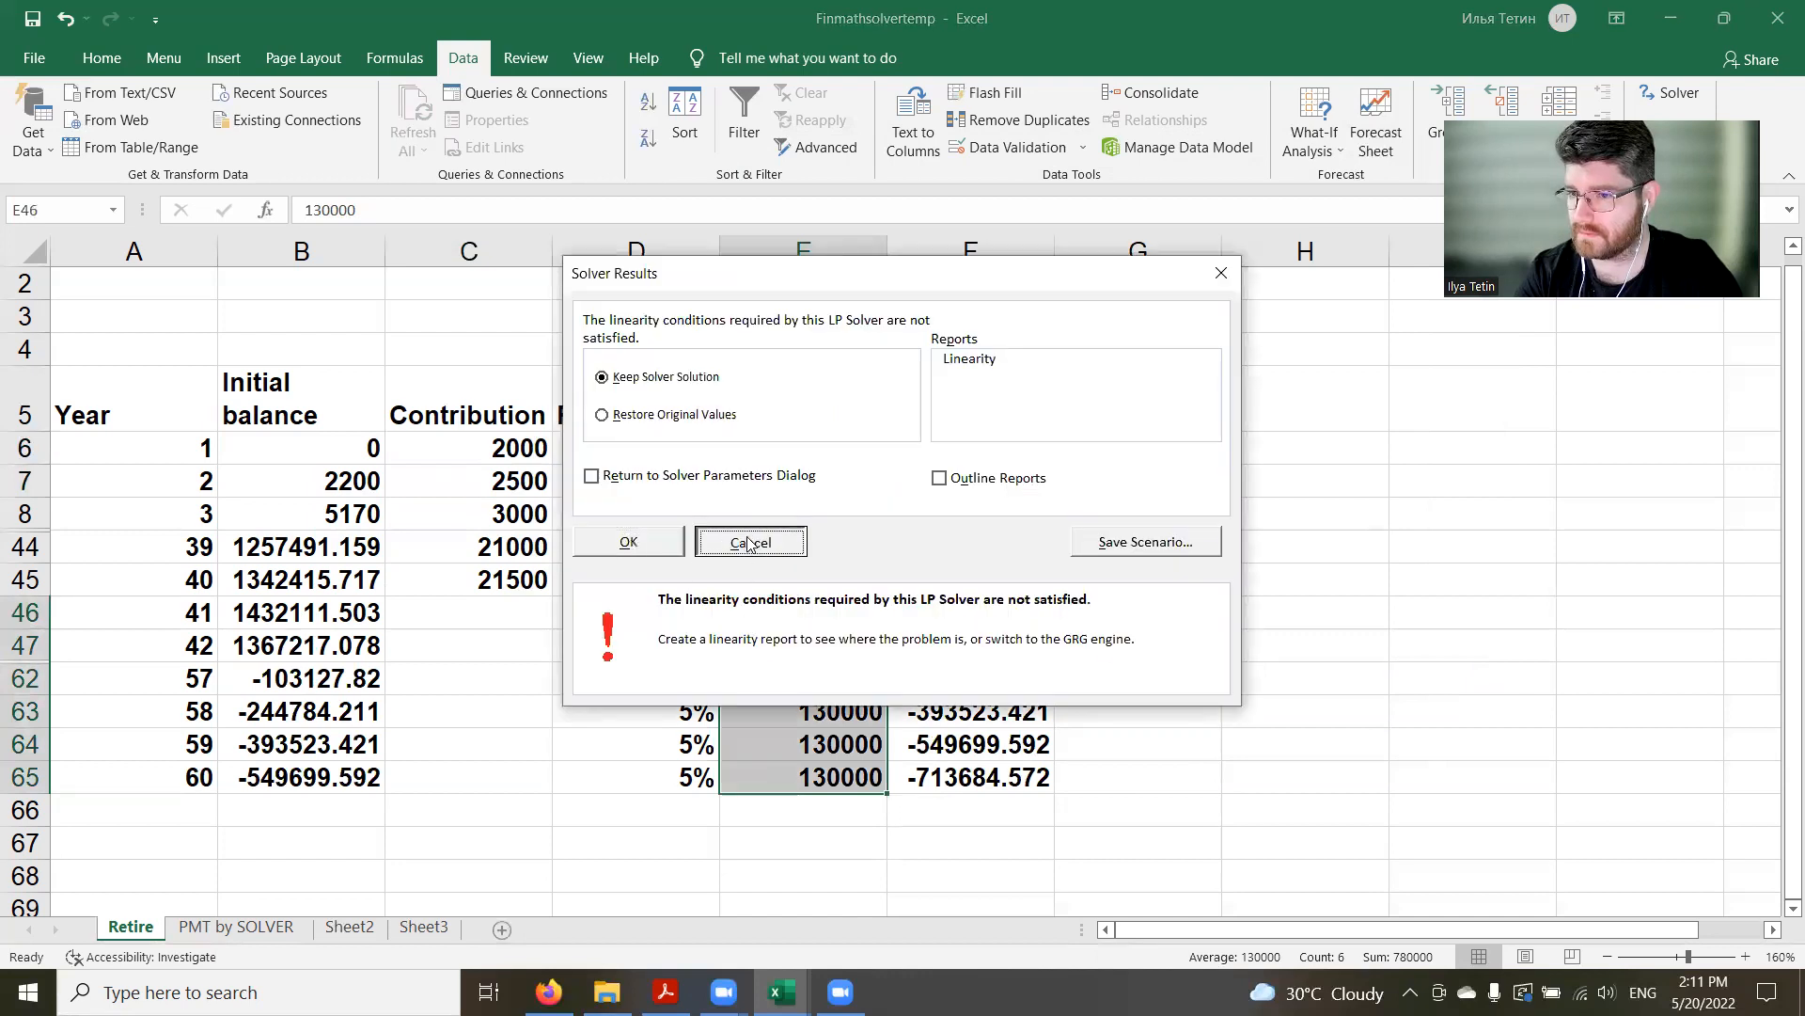
left_click(749, 543)
Set the withdrawals in E46:E65 to 120000, run Solver and discard the solution
double_click(812, 608)
left_click_drag(722, 612, 749, 616)
type("12")
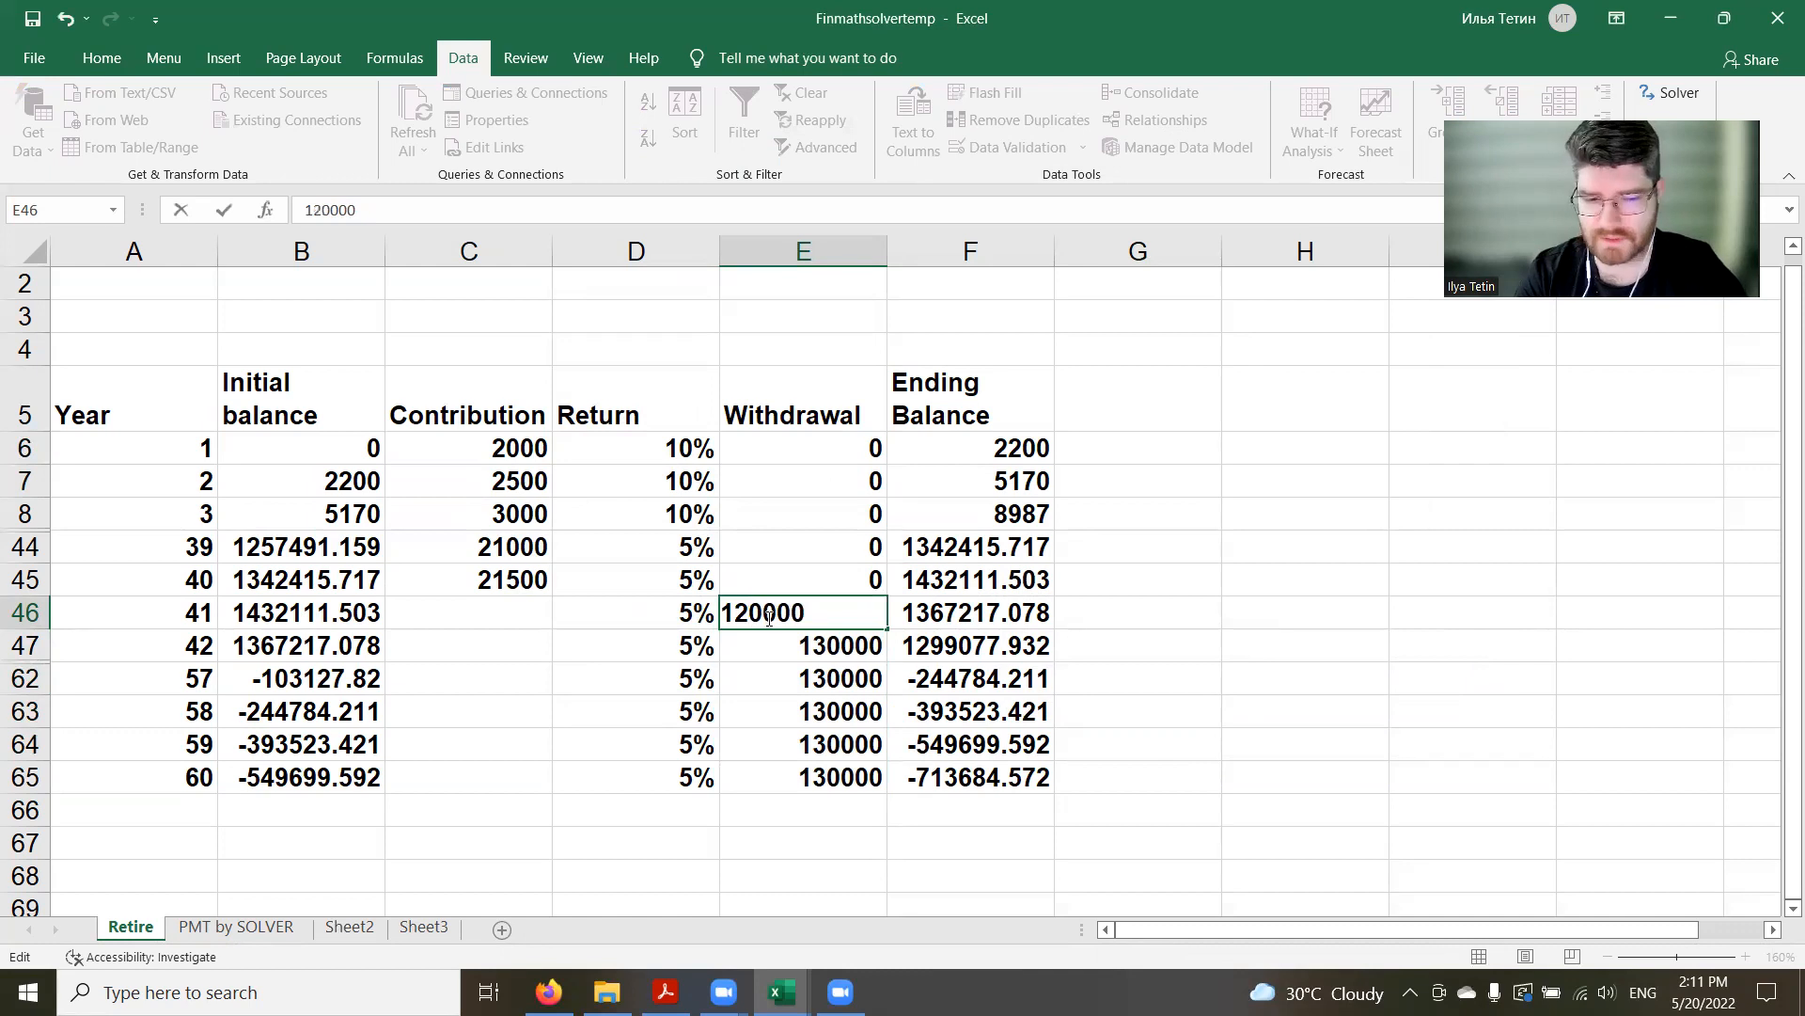
key("Return")
left_click(859, 614)
left_click_drag(884, 628, 885, 792)
left_click(1670, 92)
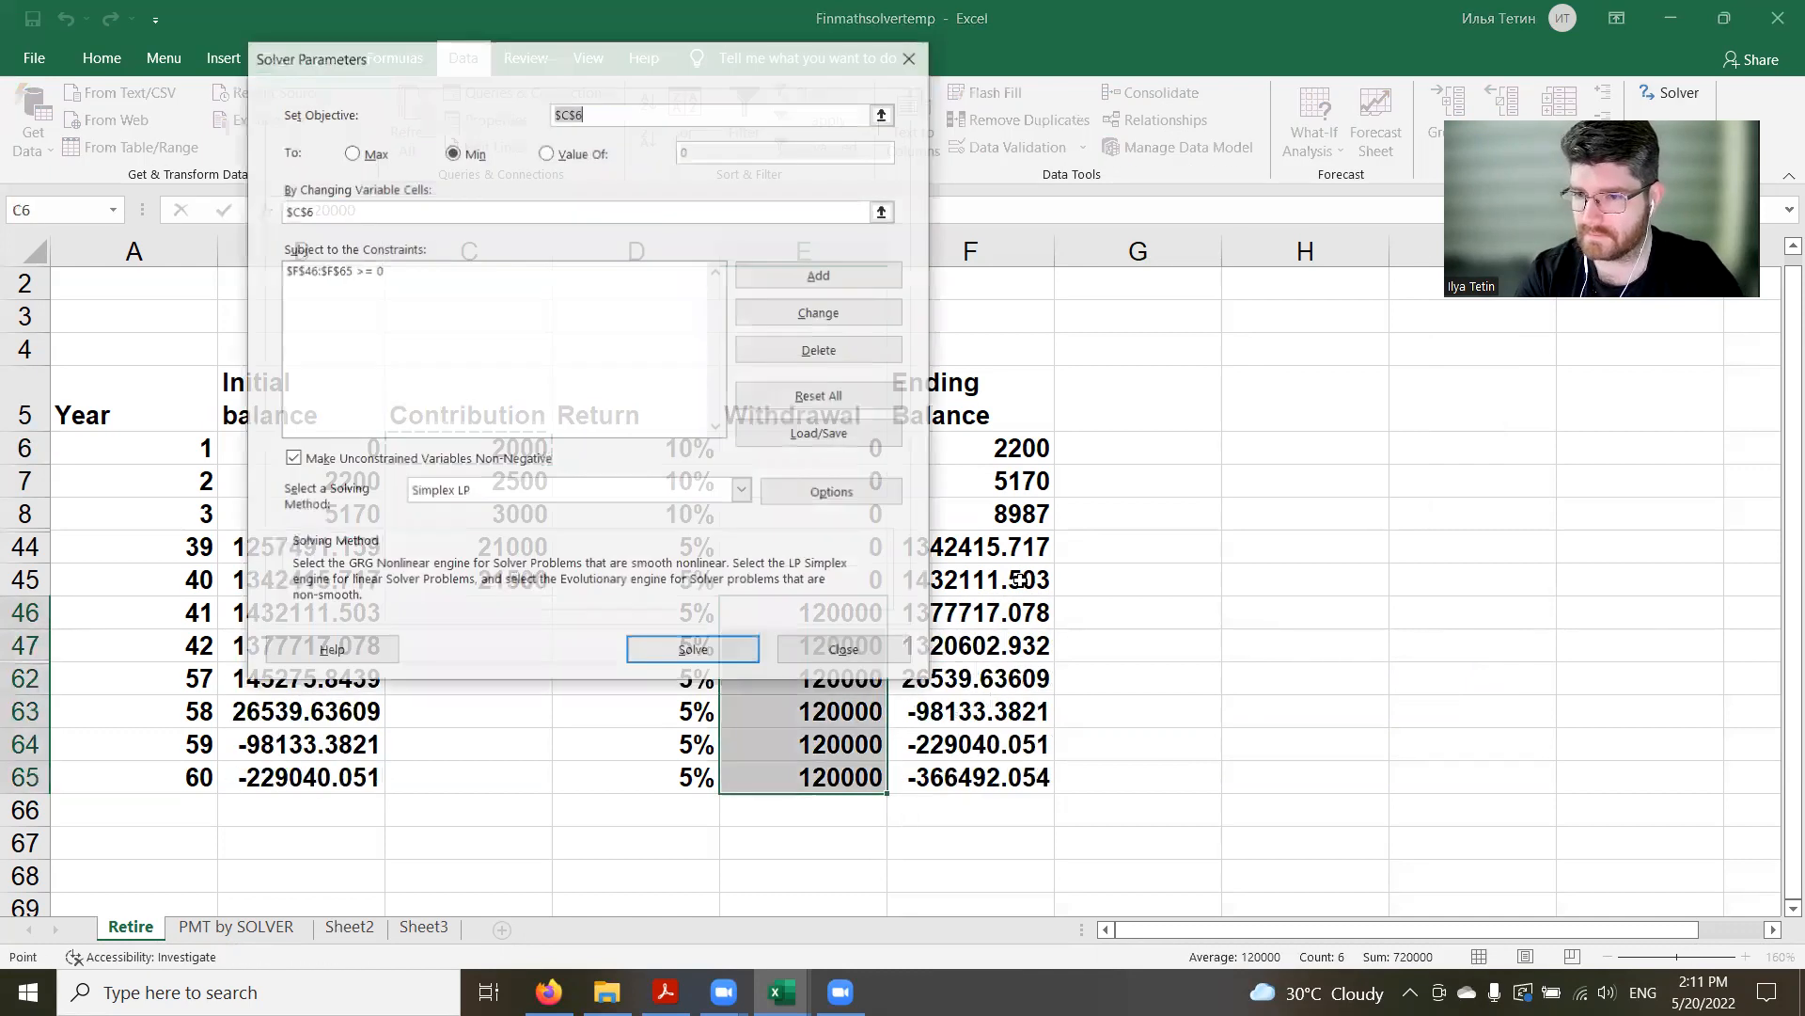
left_click(705, 646)
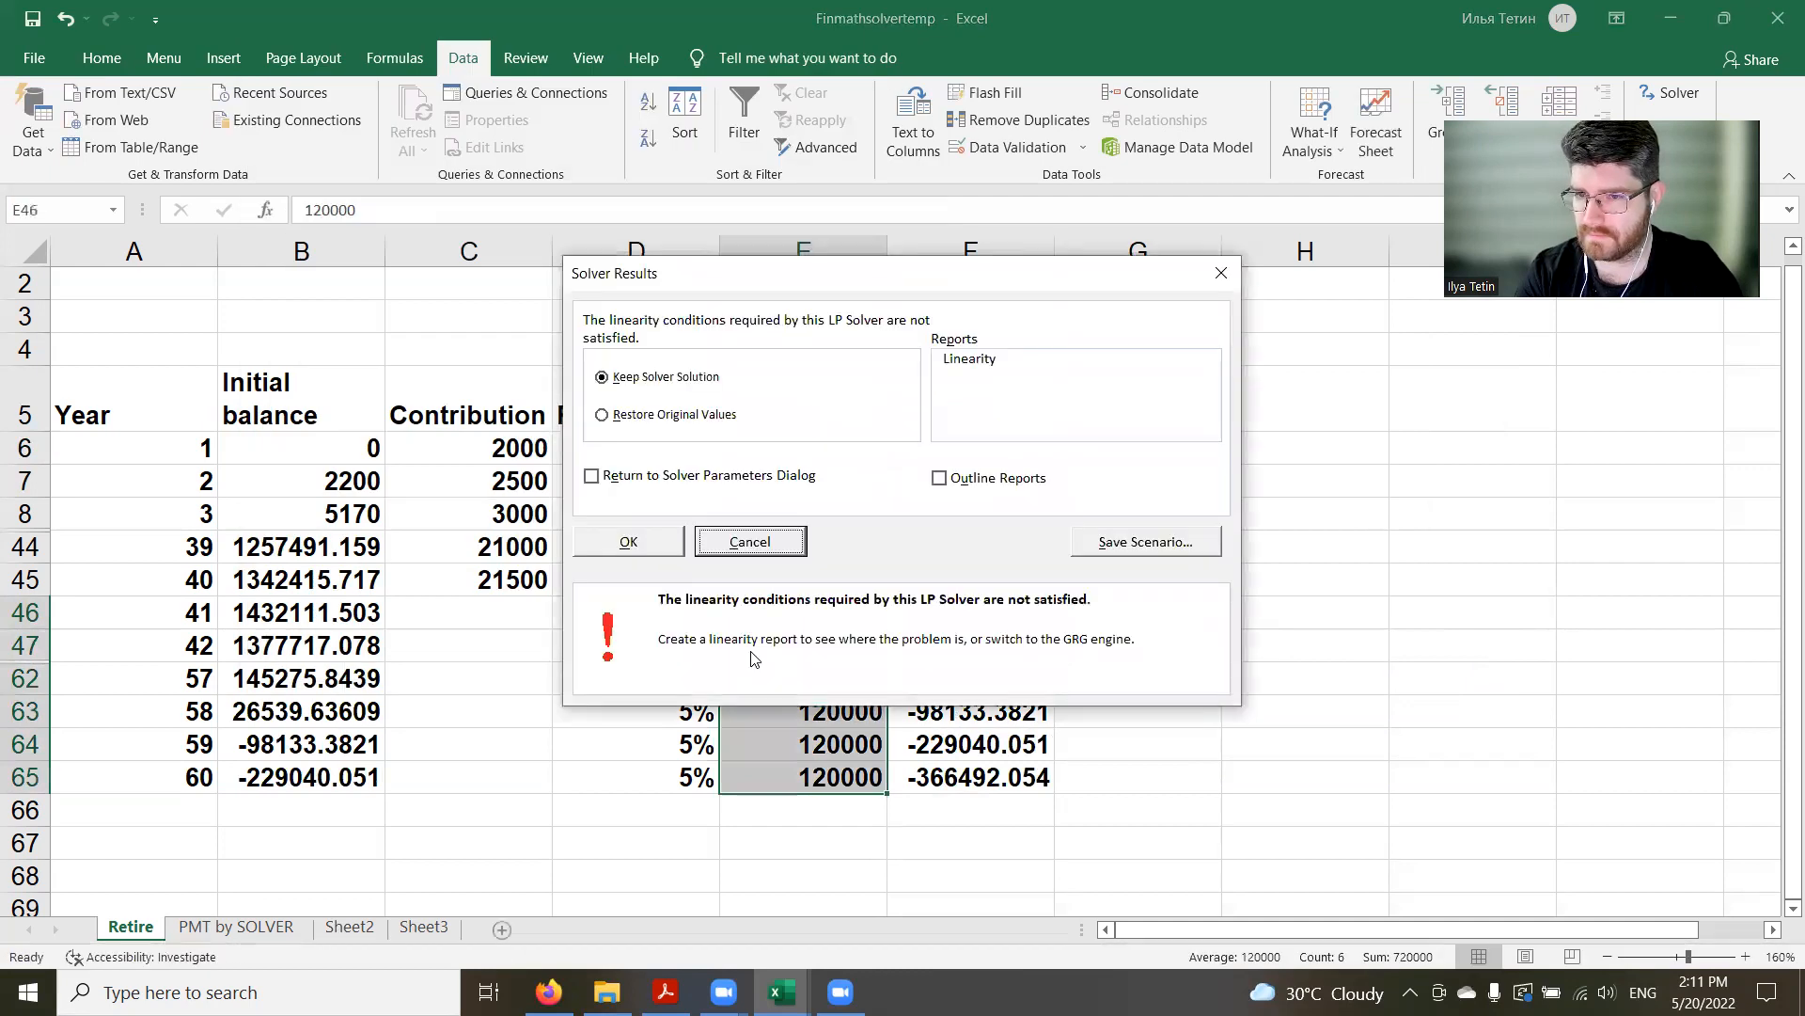
left_click(733, 542)
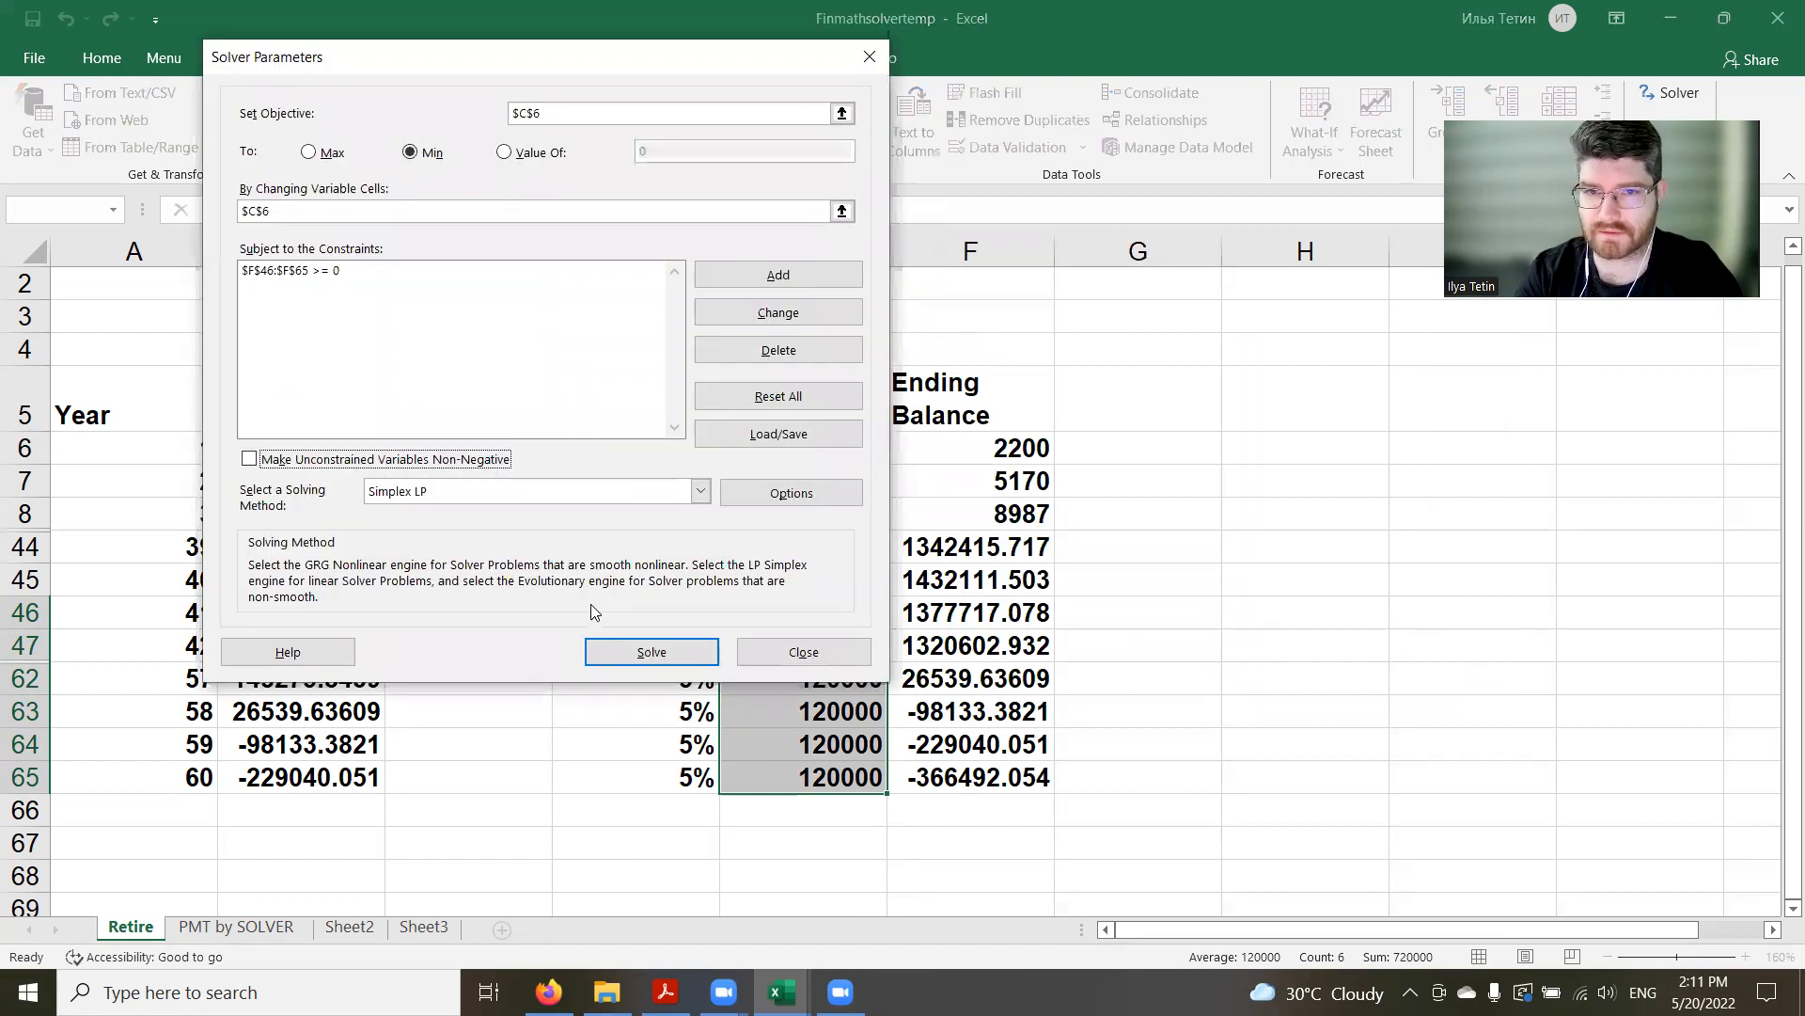
Run Solver with C6 reselected as the variable cell and the non-negative option for unconstrained variables off, and discard the solution
left_click(841, 211)
left_click(499, 458)
key("Return")
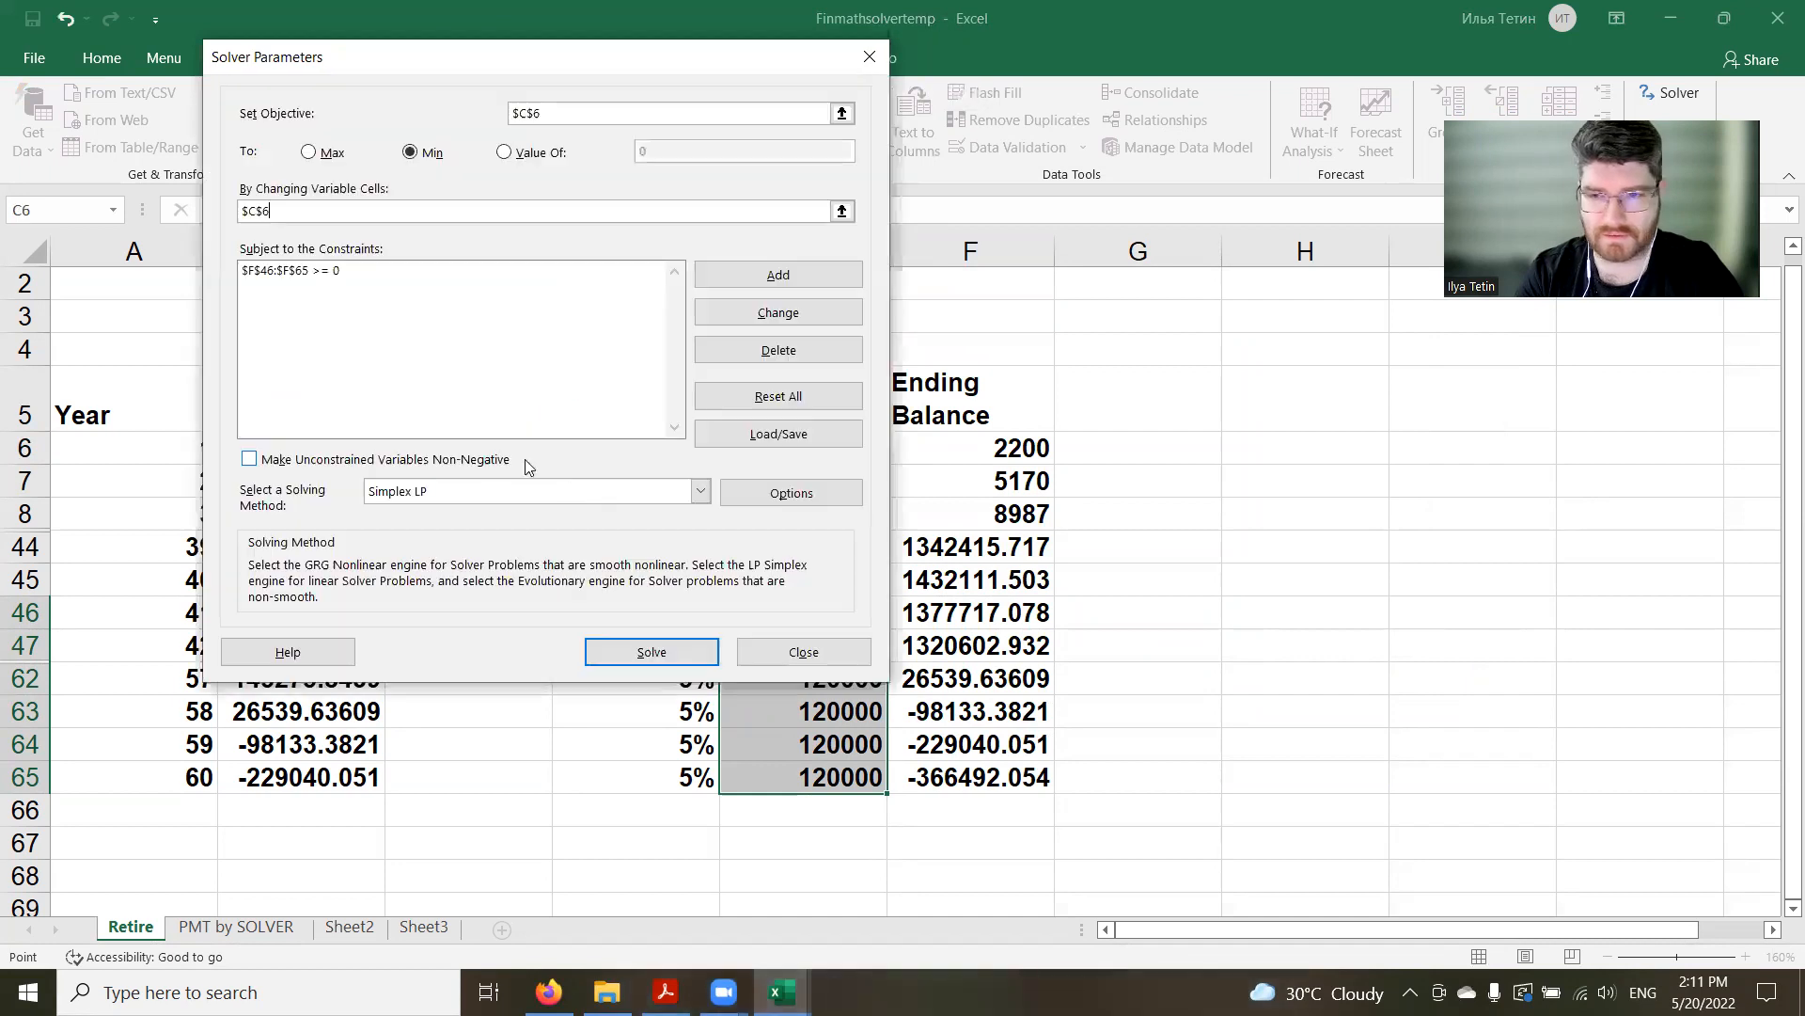
left_click(661, 645)
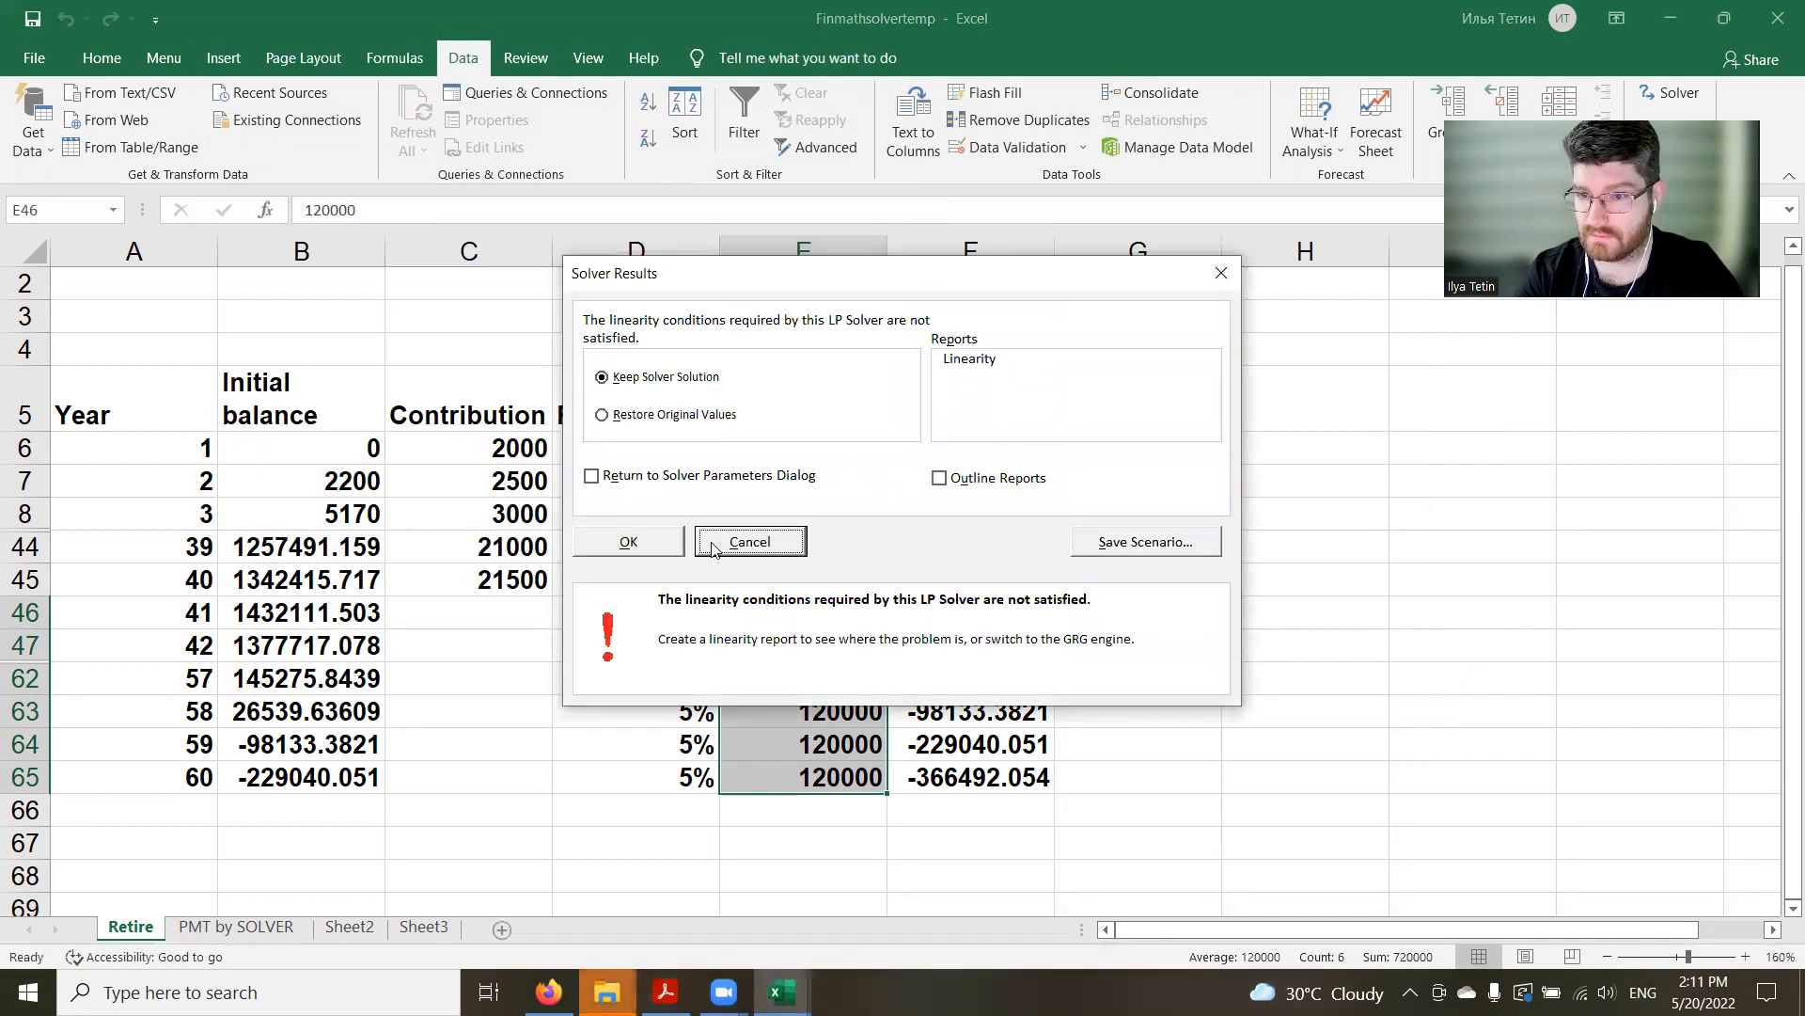
left_click(757, 543)
Set the withdrawals in E46:E65 to 100000, run Solver and discard the solution
double_click(792, 613)
left_click_drag(815, 613, 654, 606)
type("100")
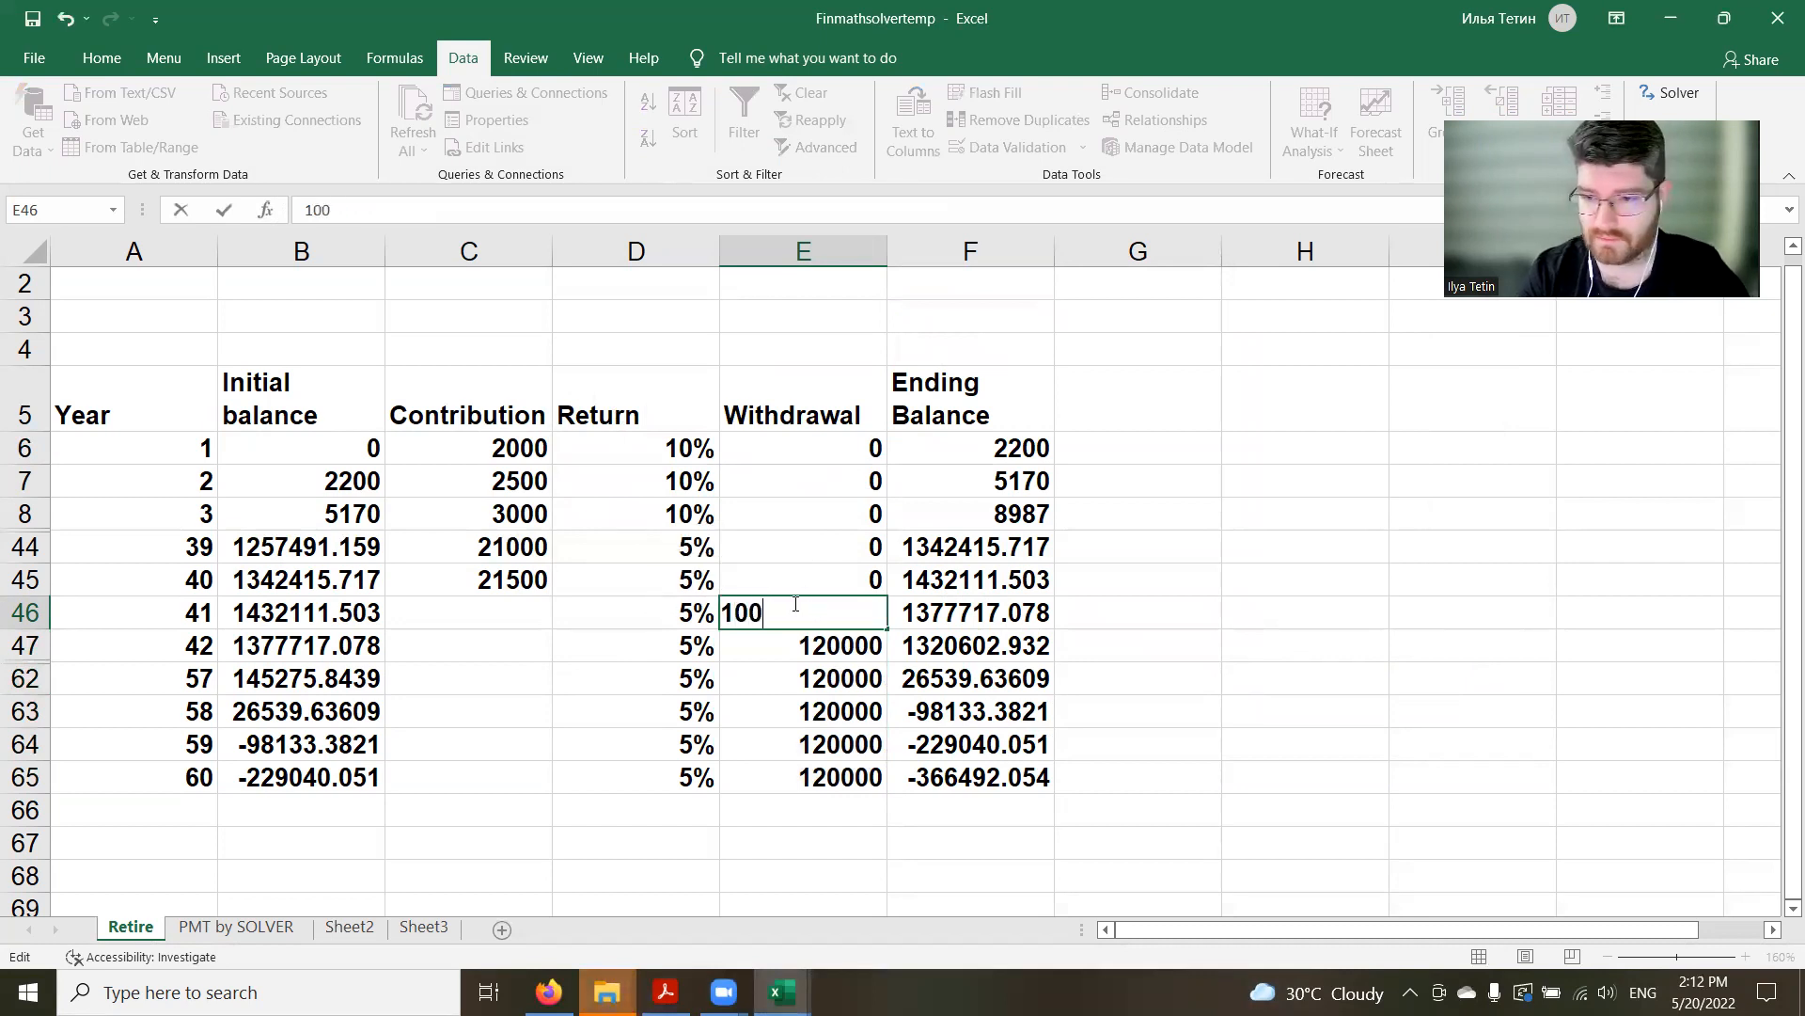
type("000")
key("Return")
left_click(810, 611)
double_click(882, 628)
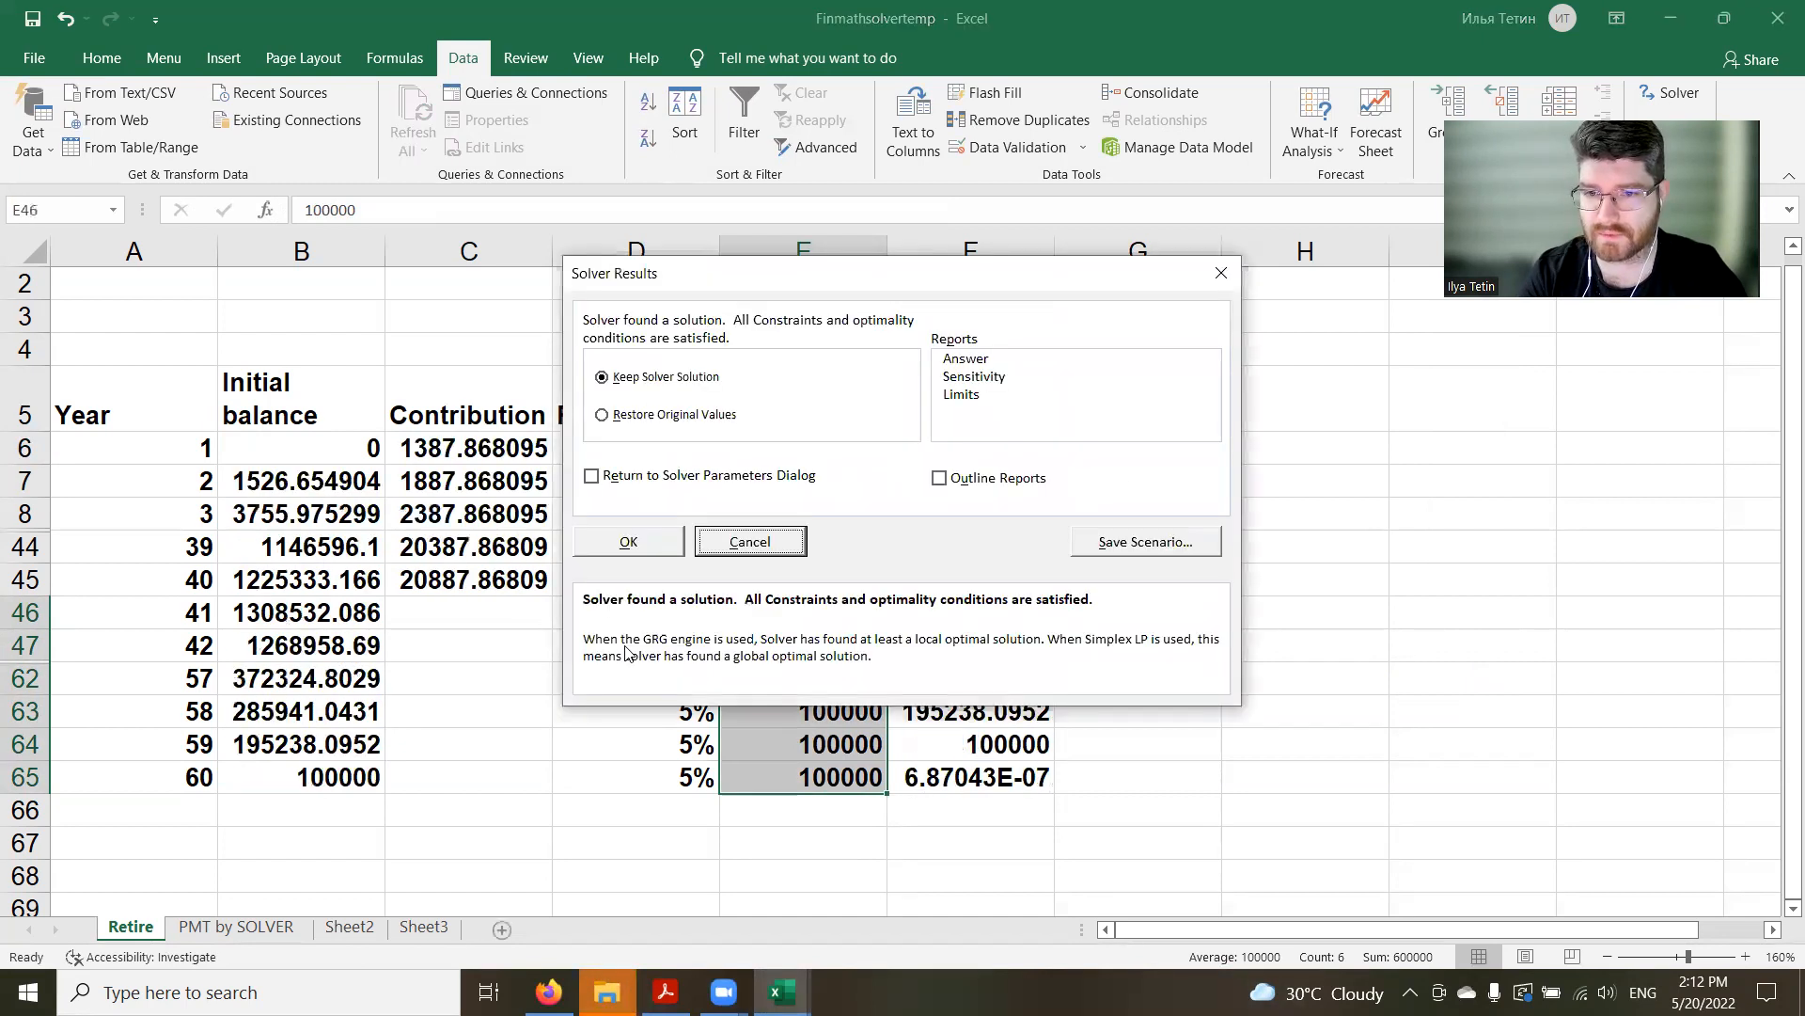
left_click(738, 540)
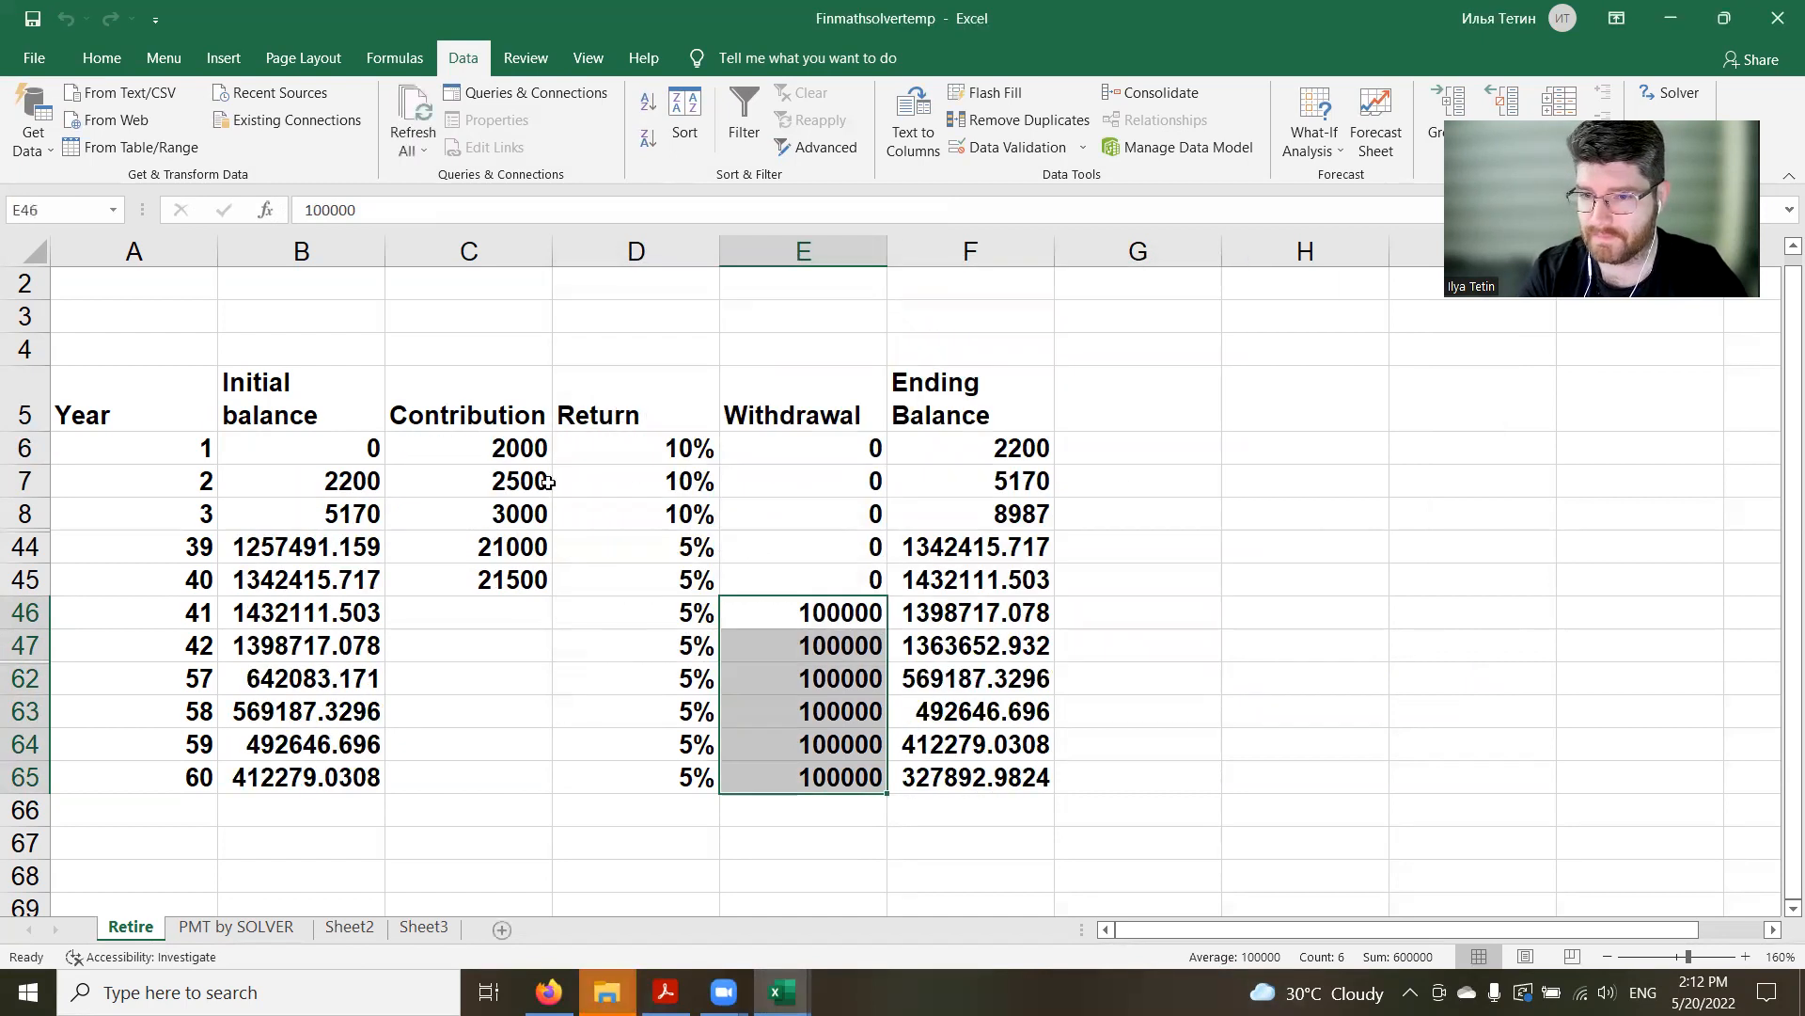
Set only the year 41 withdrawal in E46 to 120000, run Solver and discard the solution
left_click(490, 452)
double_click(810, 619)
key("shift+Right")
type("2")
key("Return")
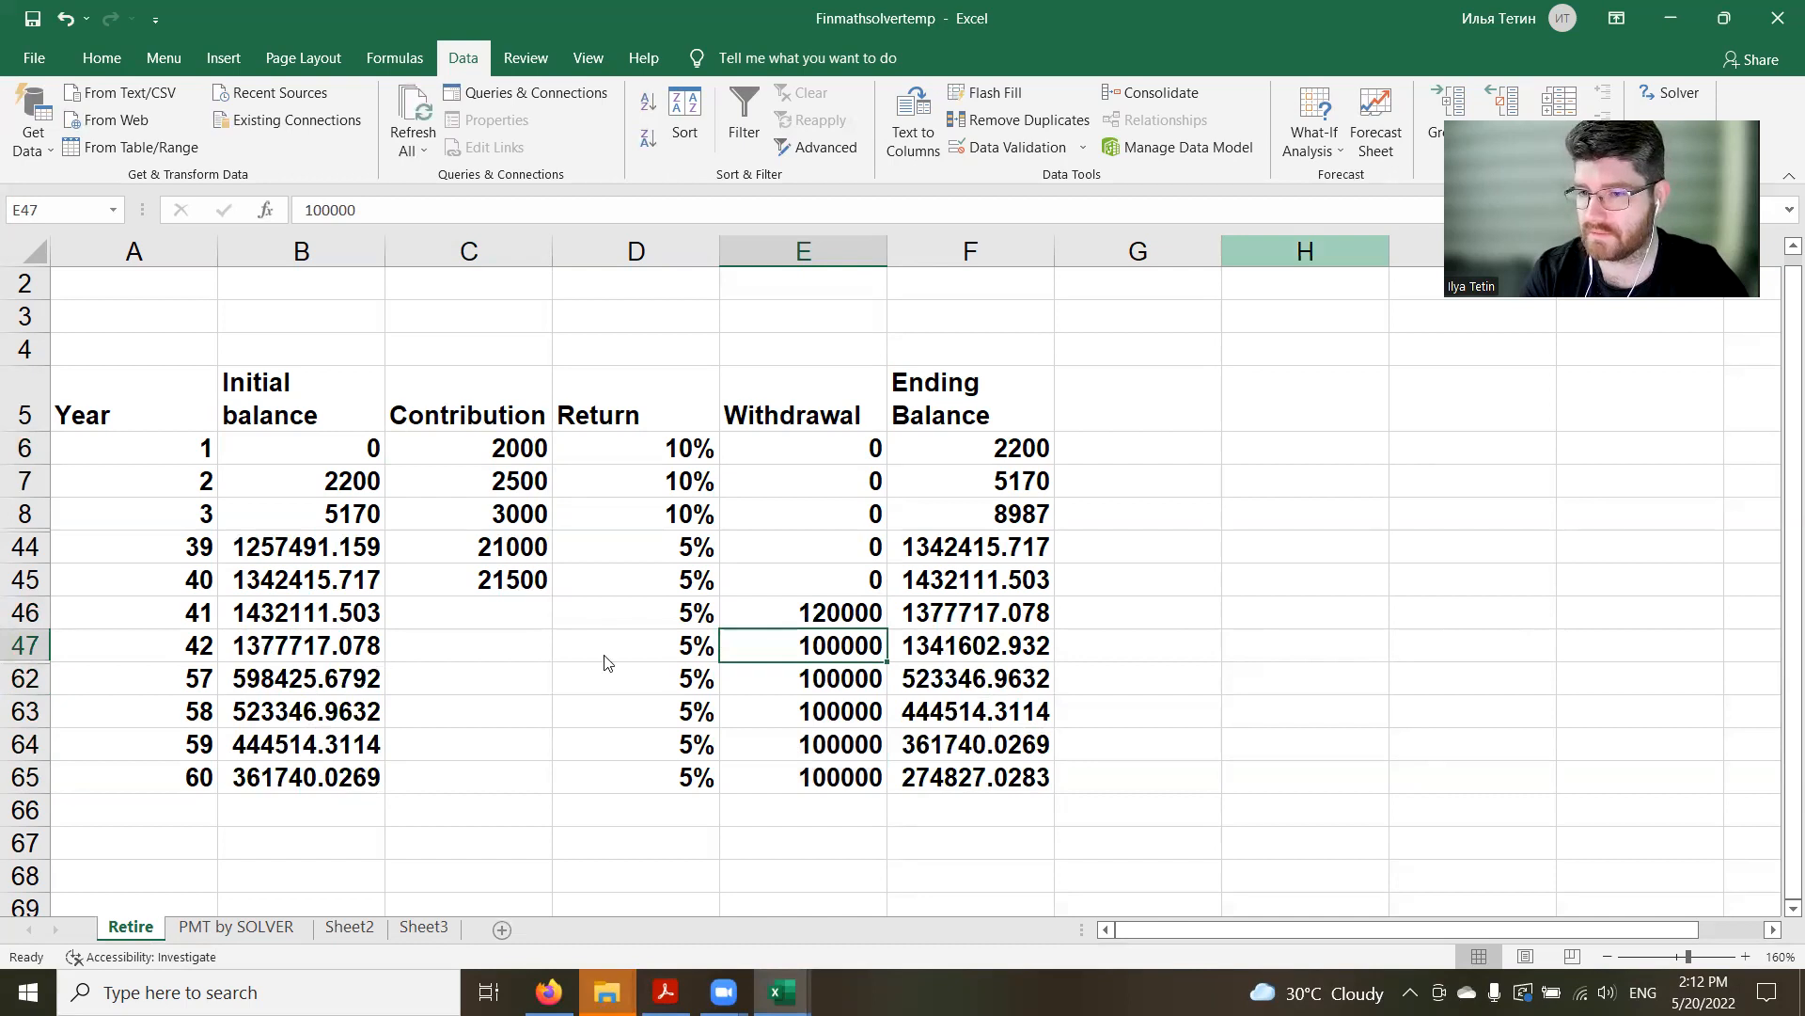
left_click(654, 533)
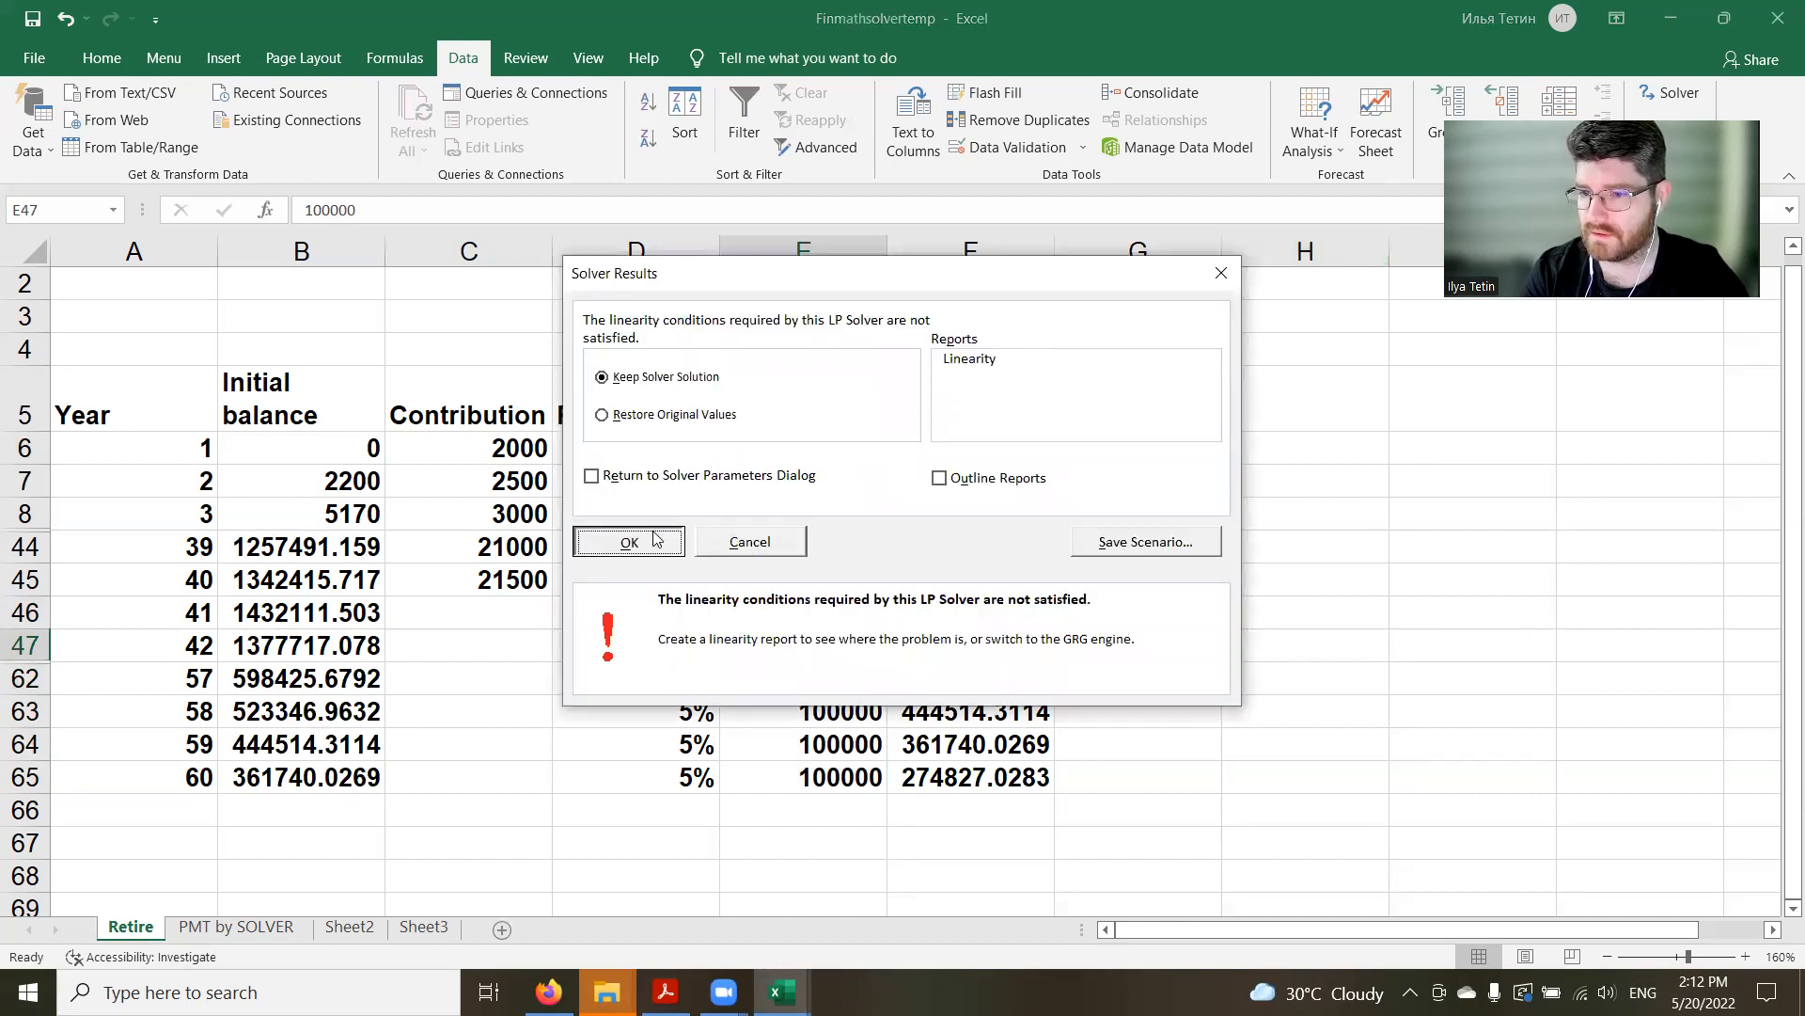
left_click(750, 542)
Set the year 41 withdrawal in E46 to 100000, run Solver and keep the solution
double_click(738, 612)
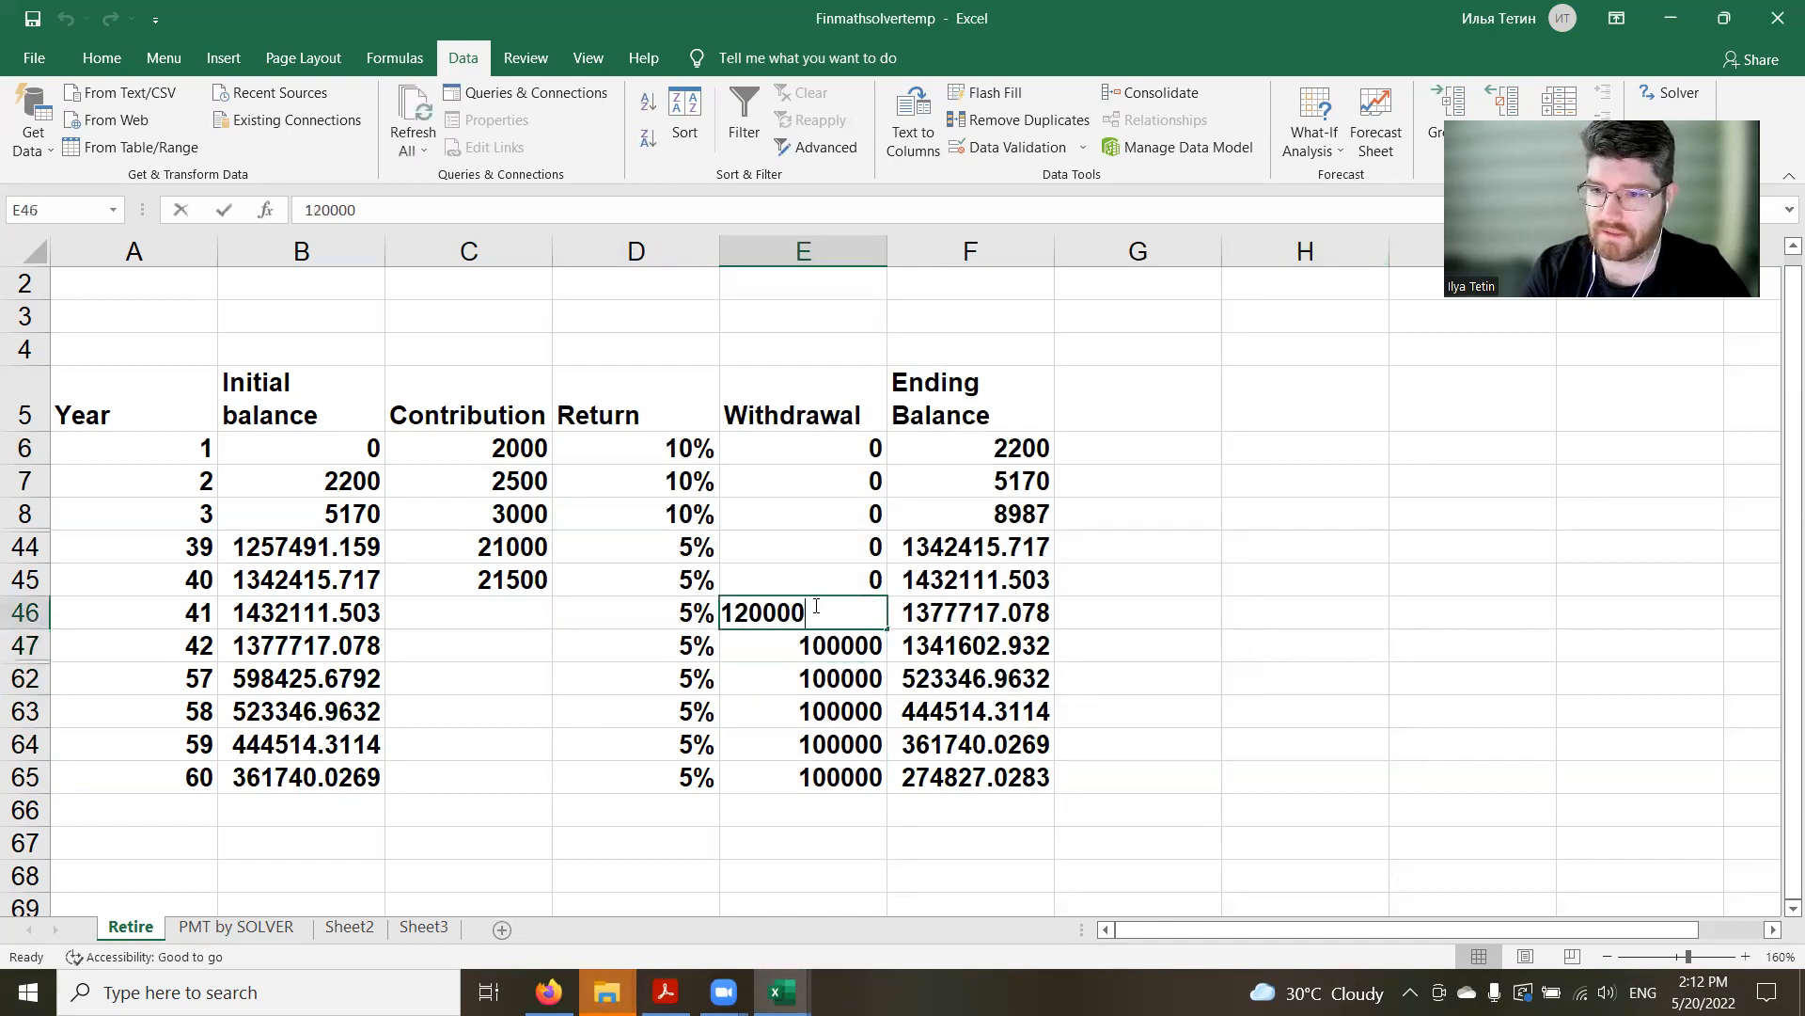
key("Delete")
type("0")
key("Return")
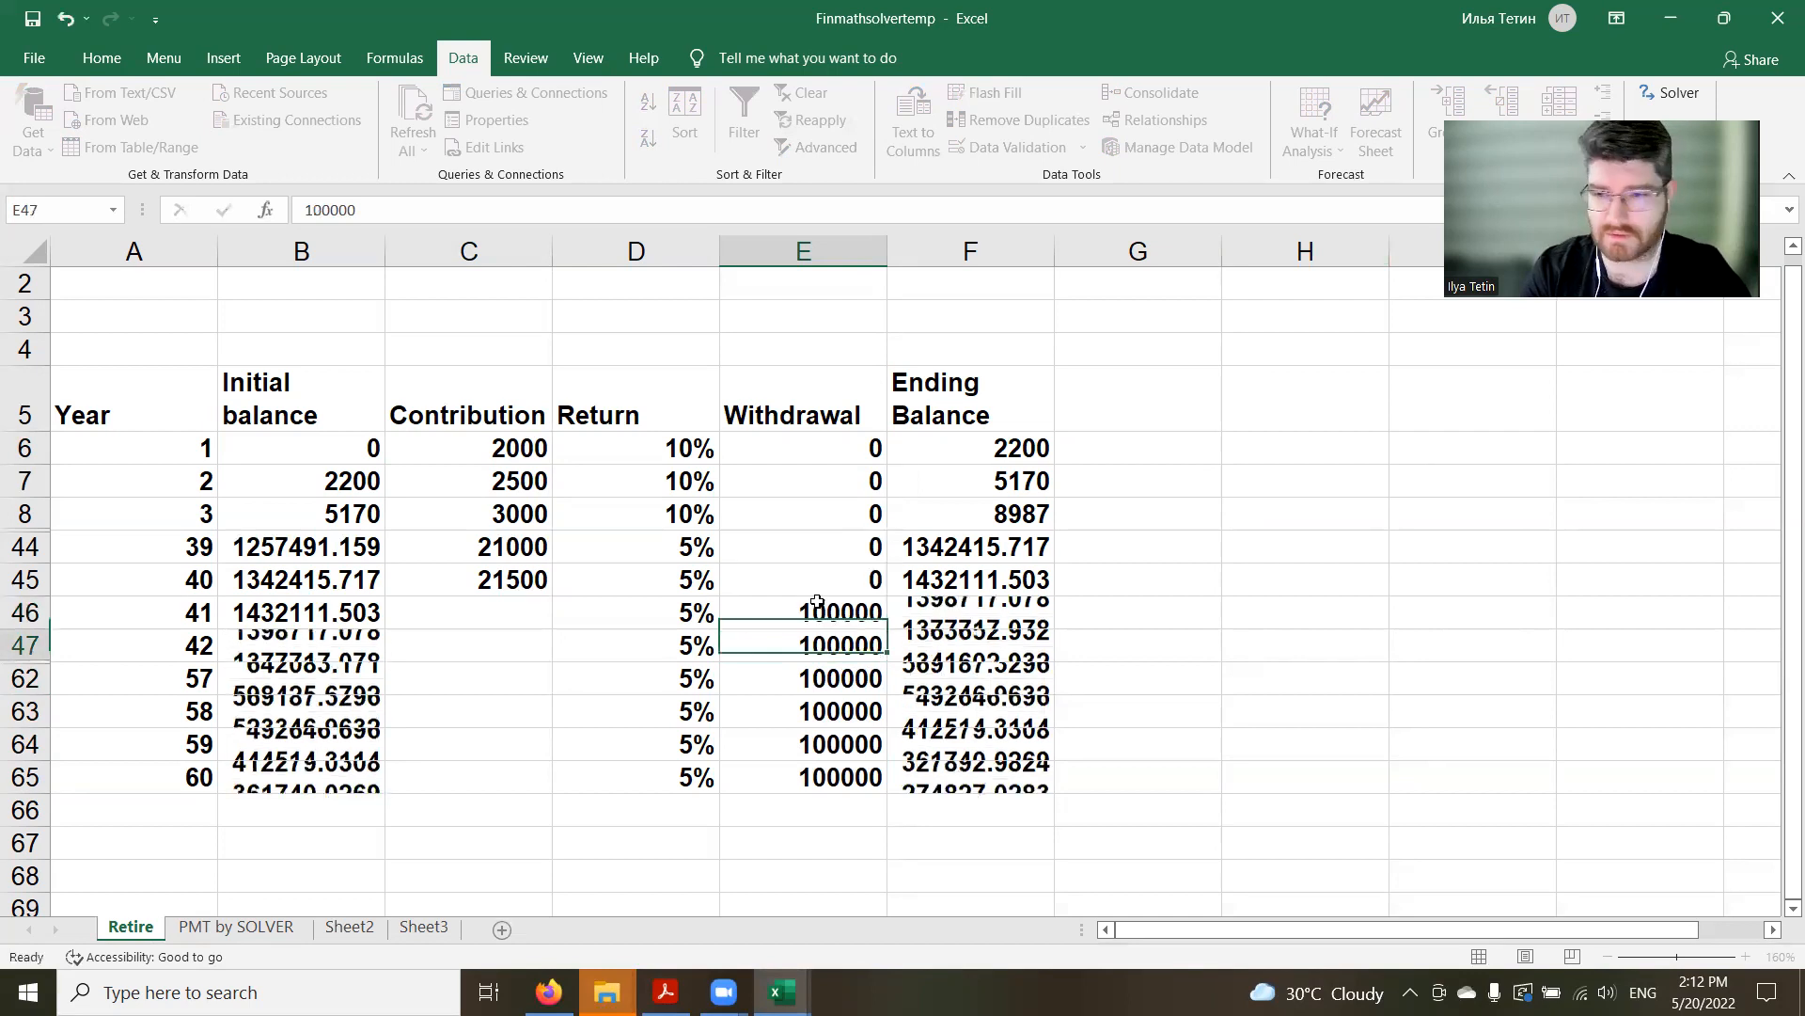
left_click(1670, 93)
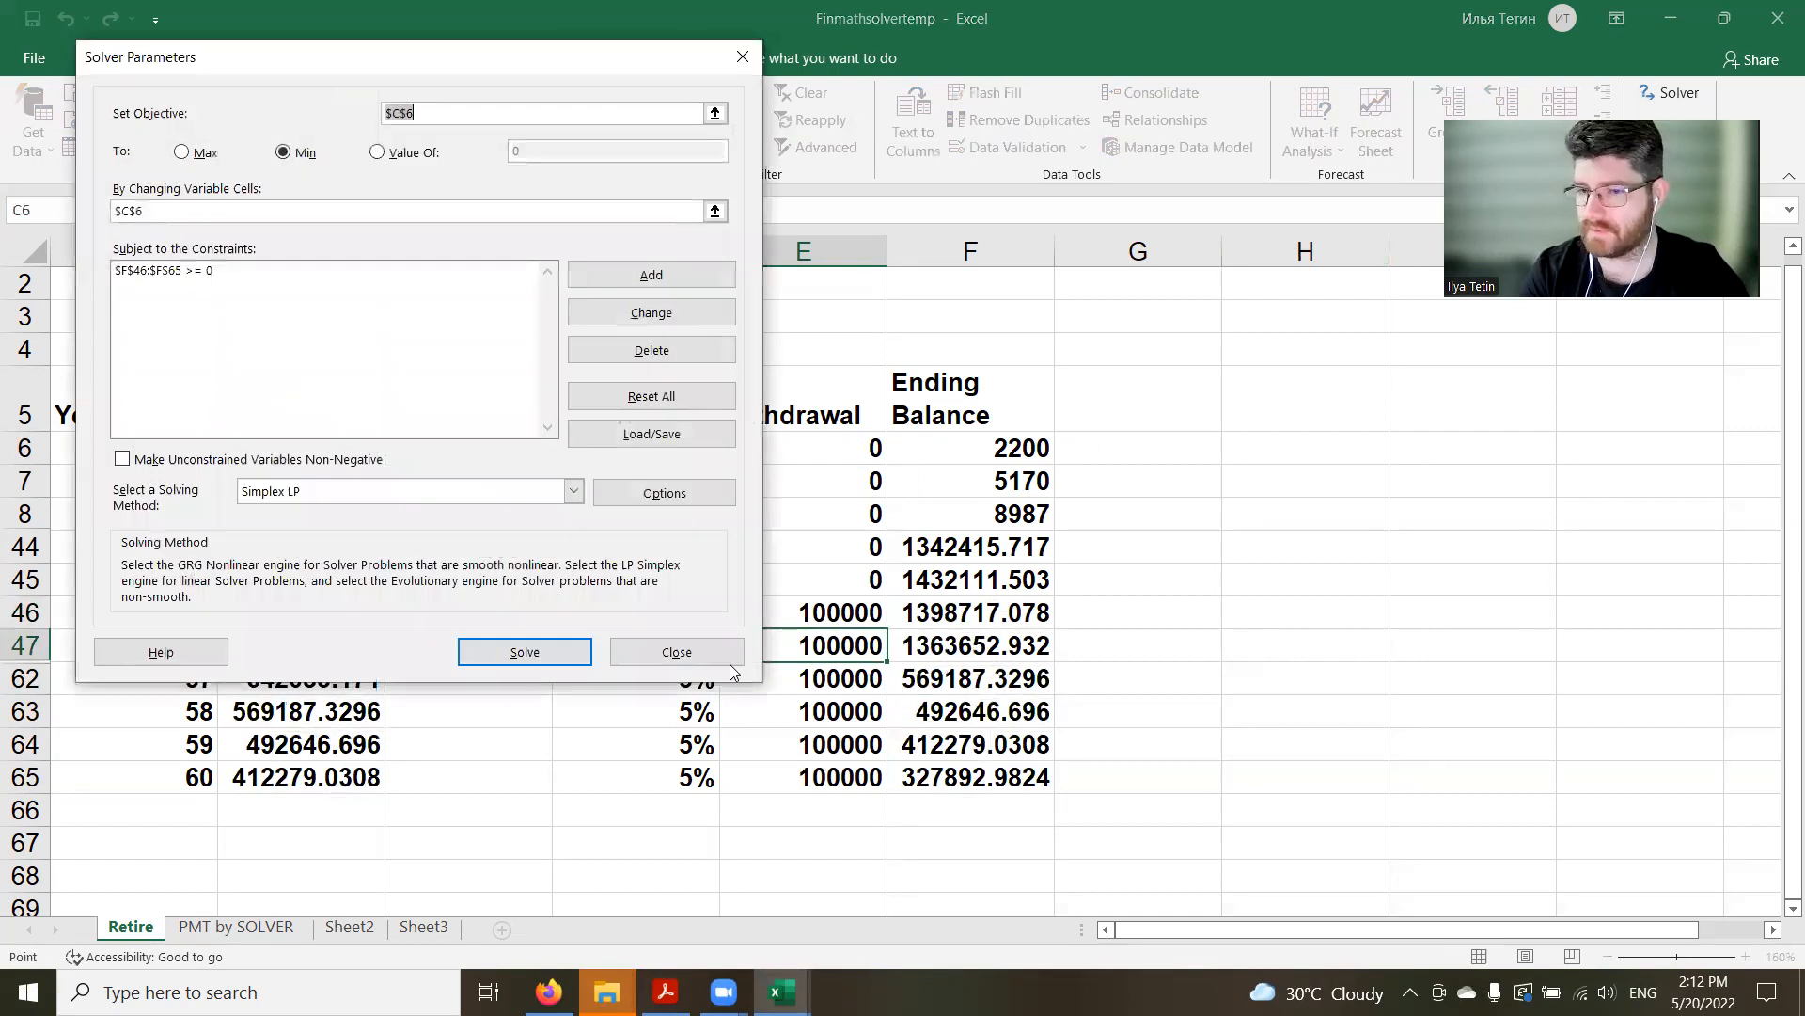
left_click(524, 650)
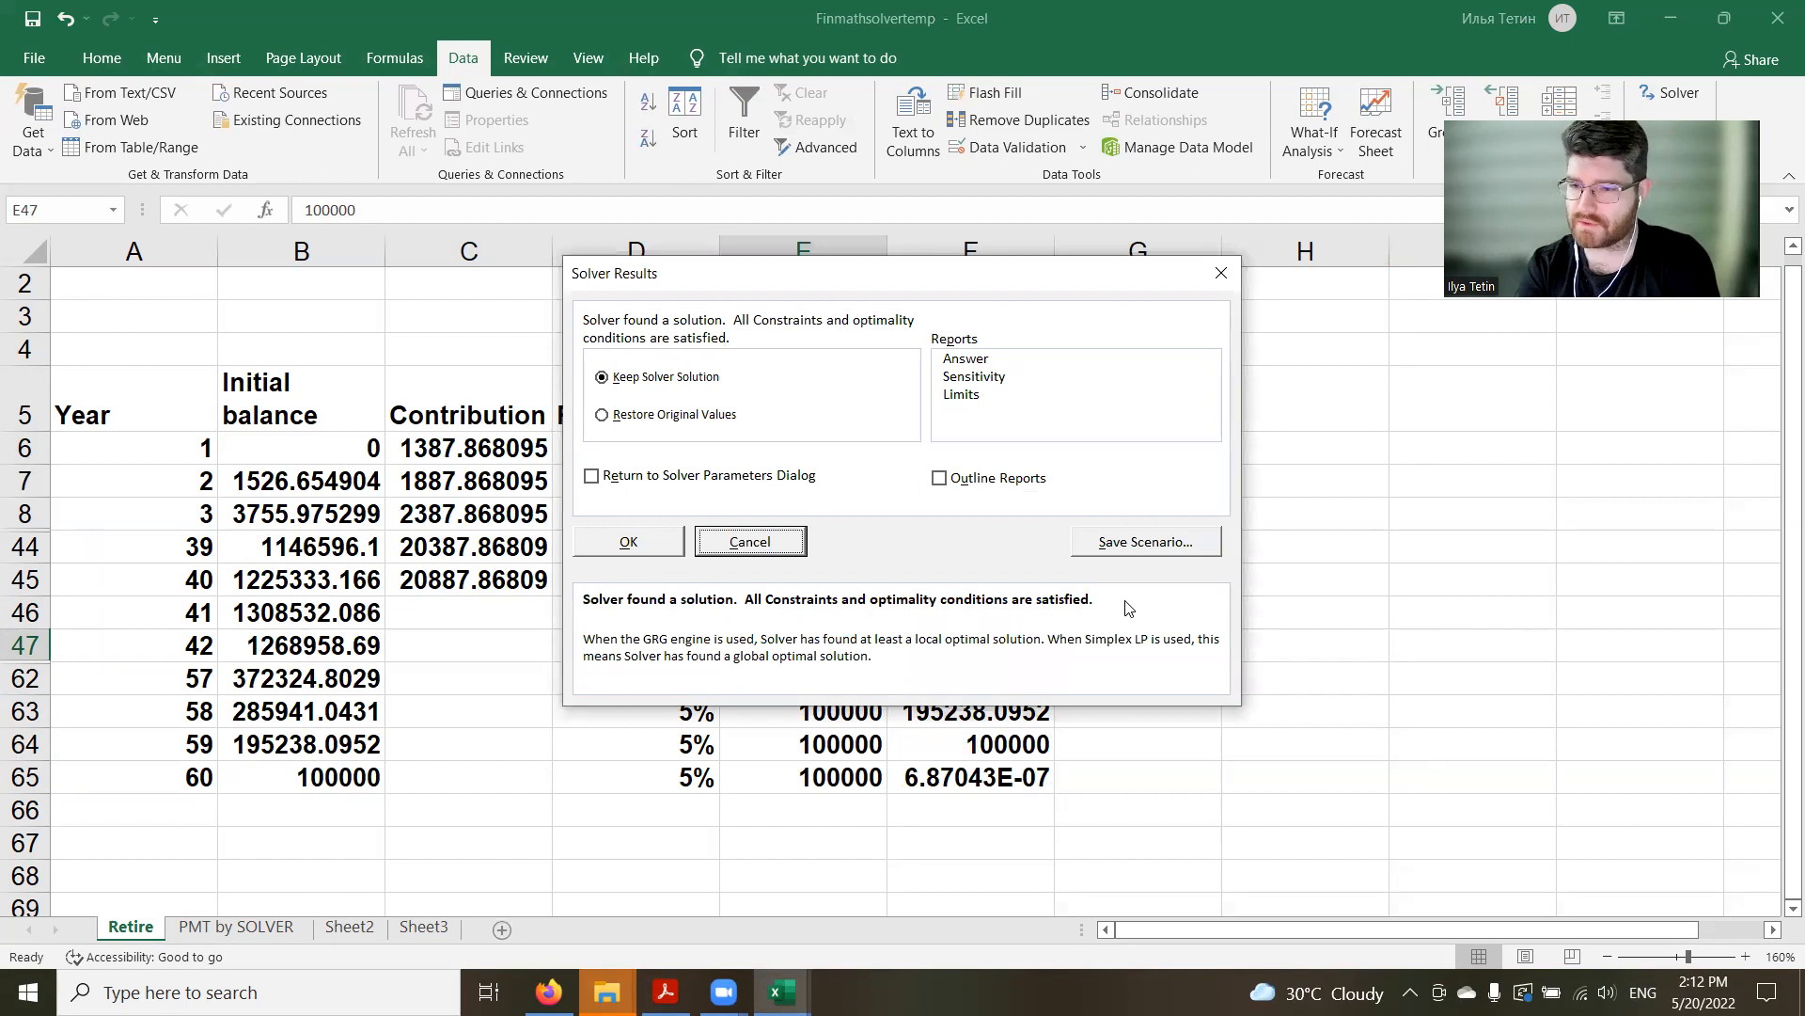
left_click(625, 542)
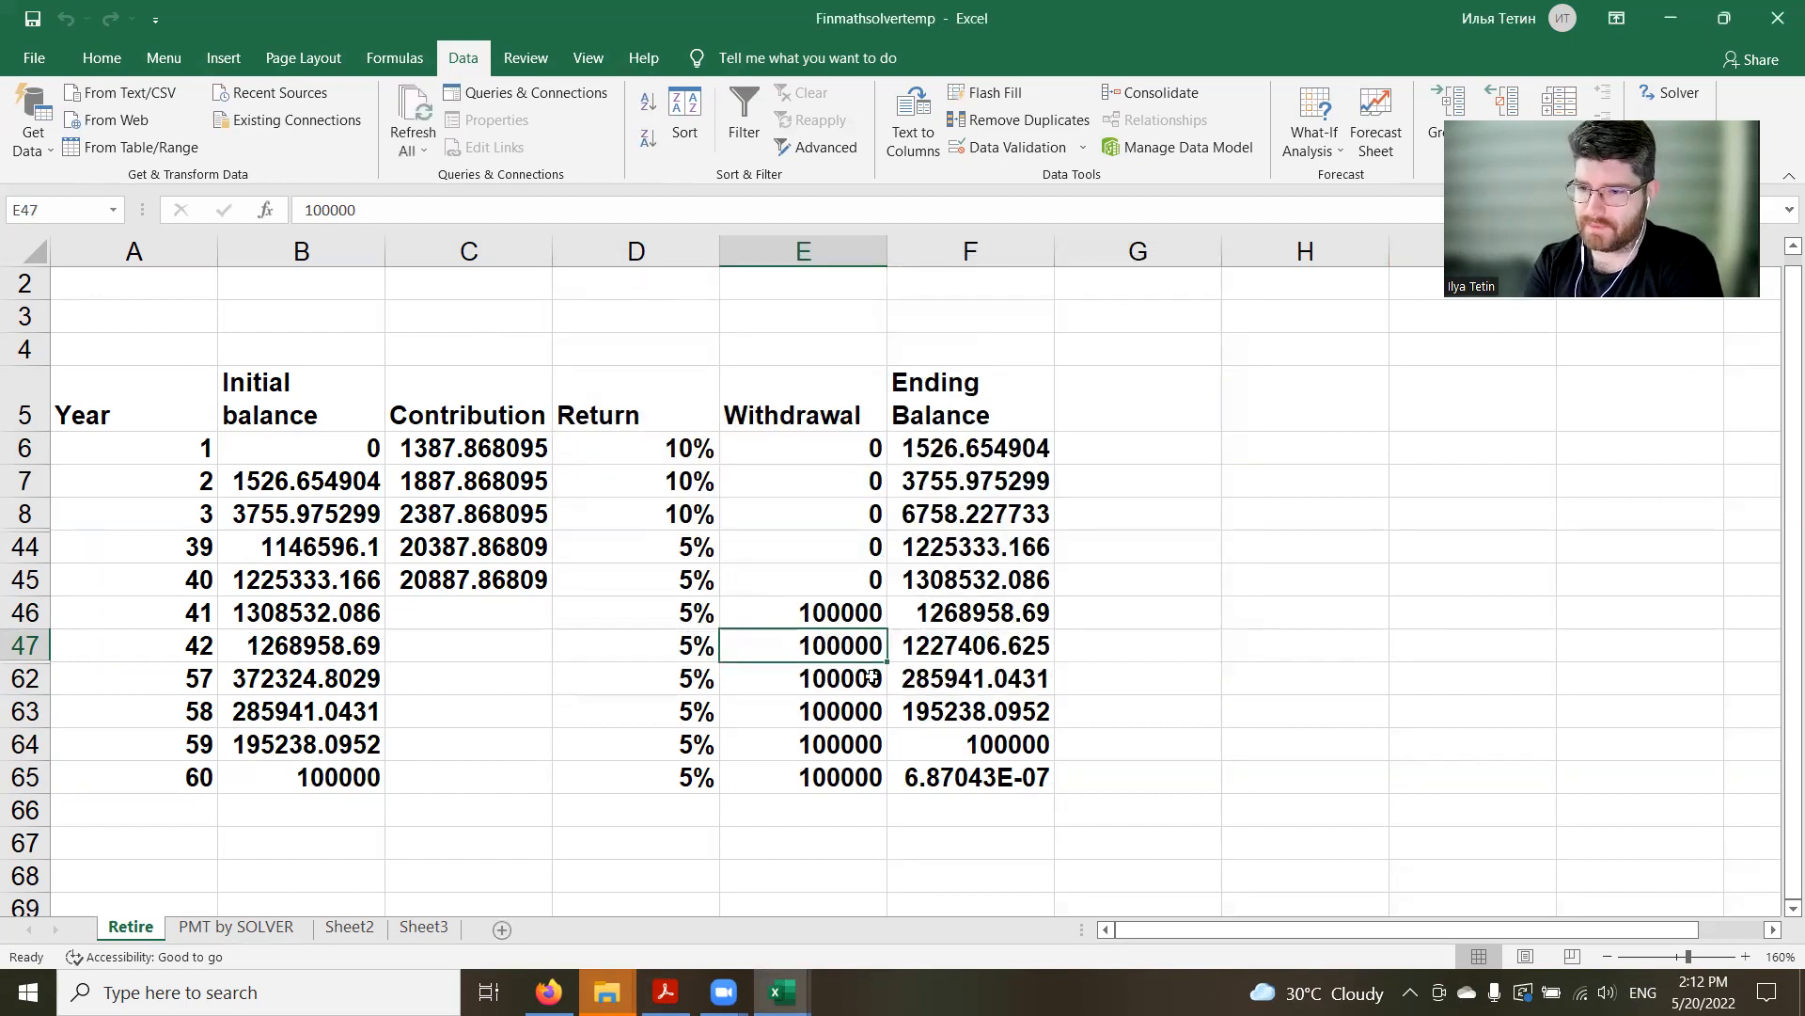
Reveal hidden rows 60 and 61 and review the withdrawals and ending balances for years 41 to 60
left_click_drag(841, 760, 919, 745)
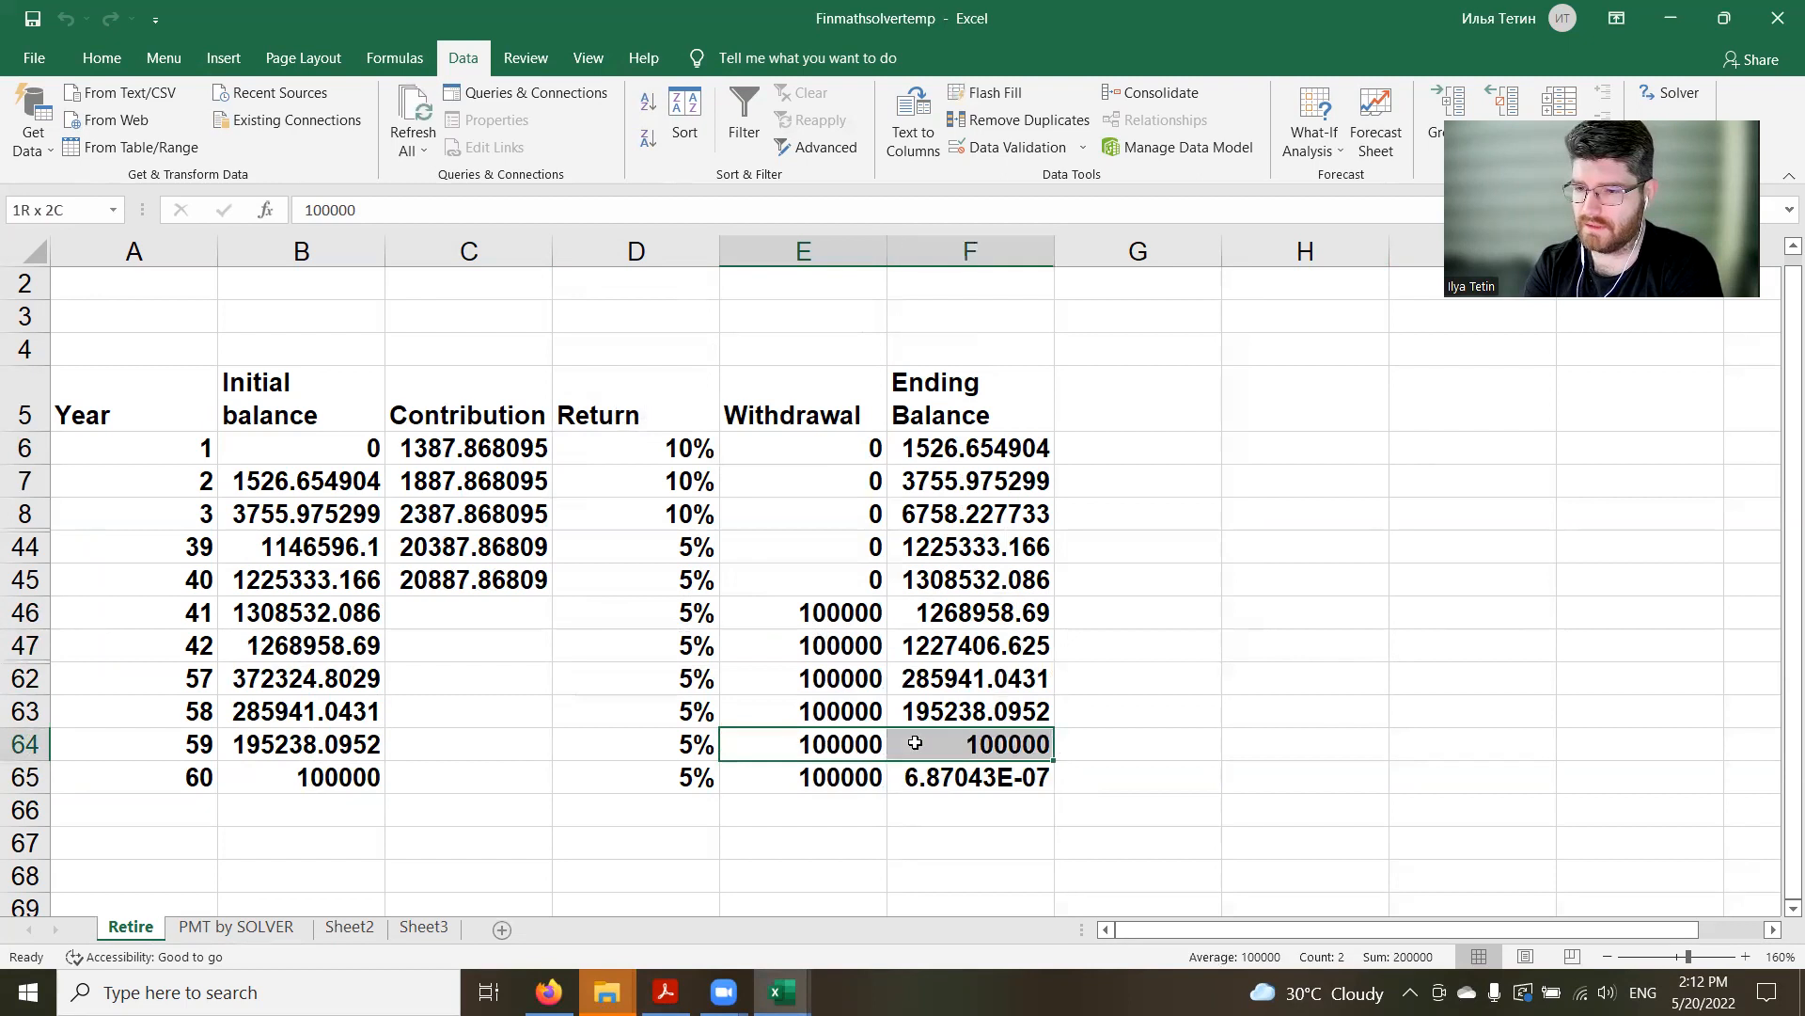
left_click(1121, 697)
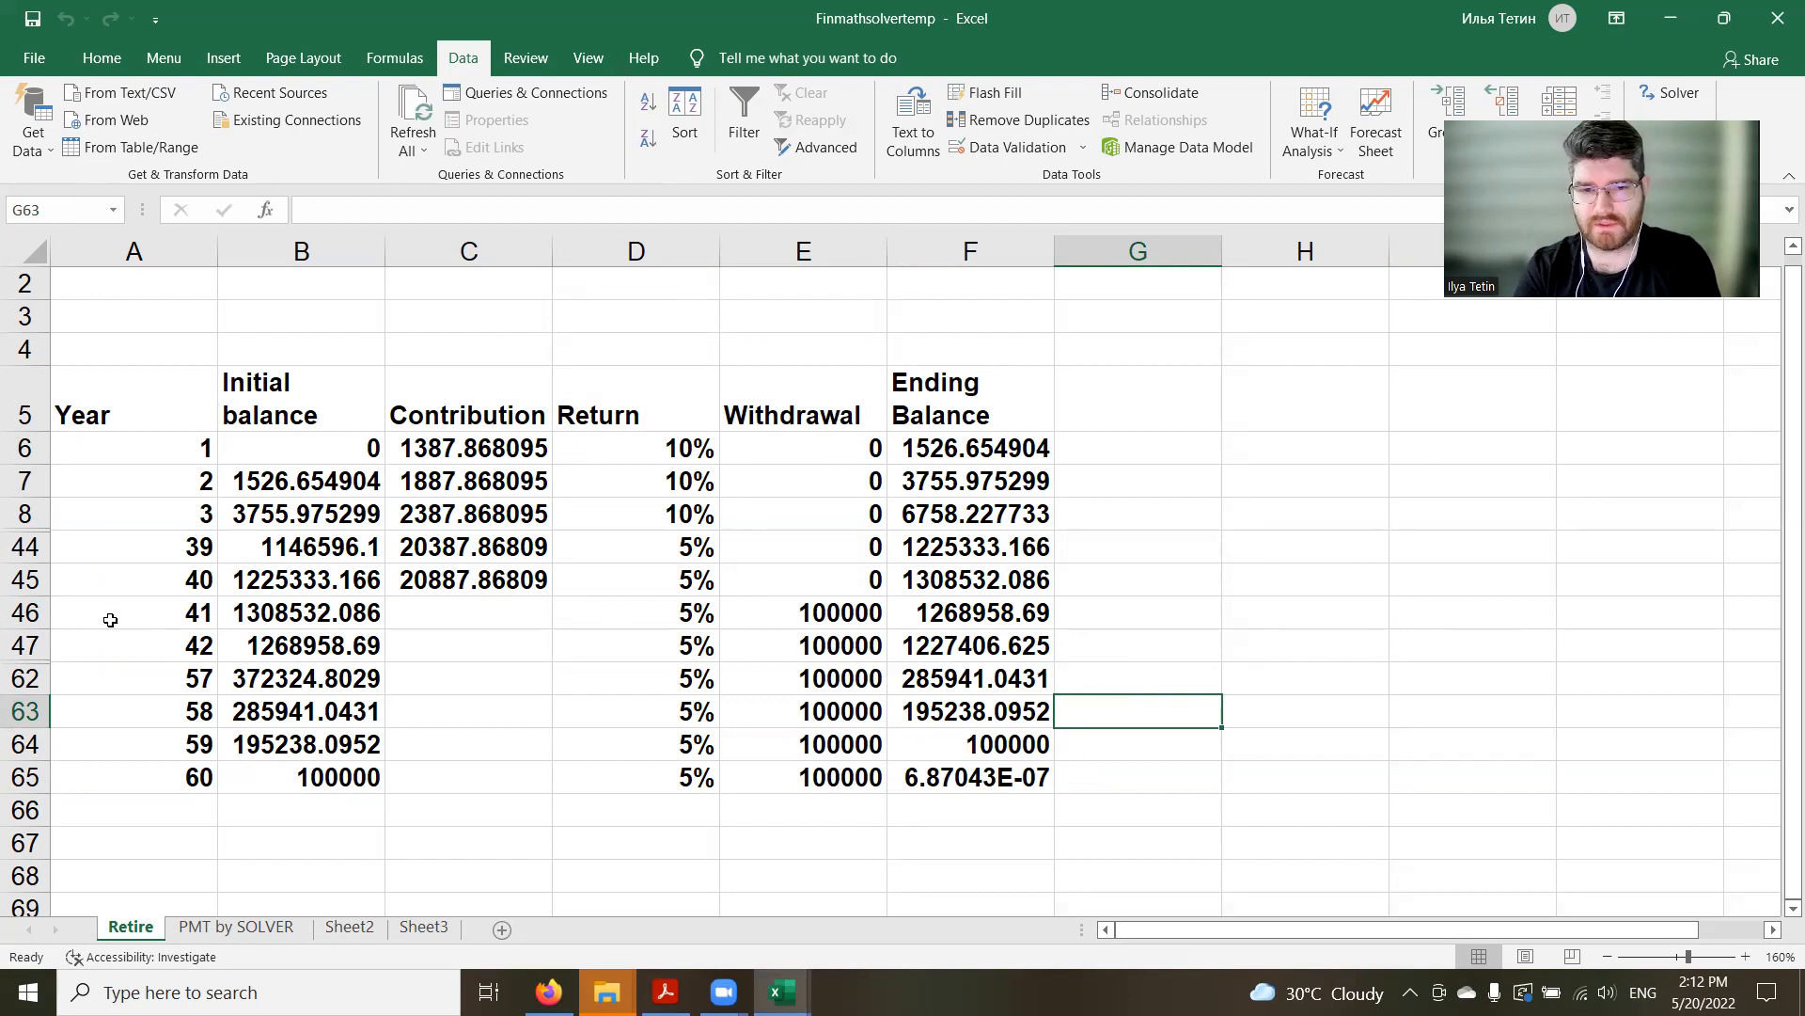
left_click_drag(53, 665, 56, 690)
left_click_drag(189, 650, 811, 602)
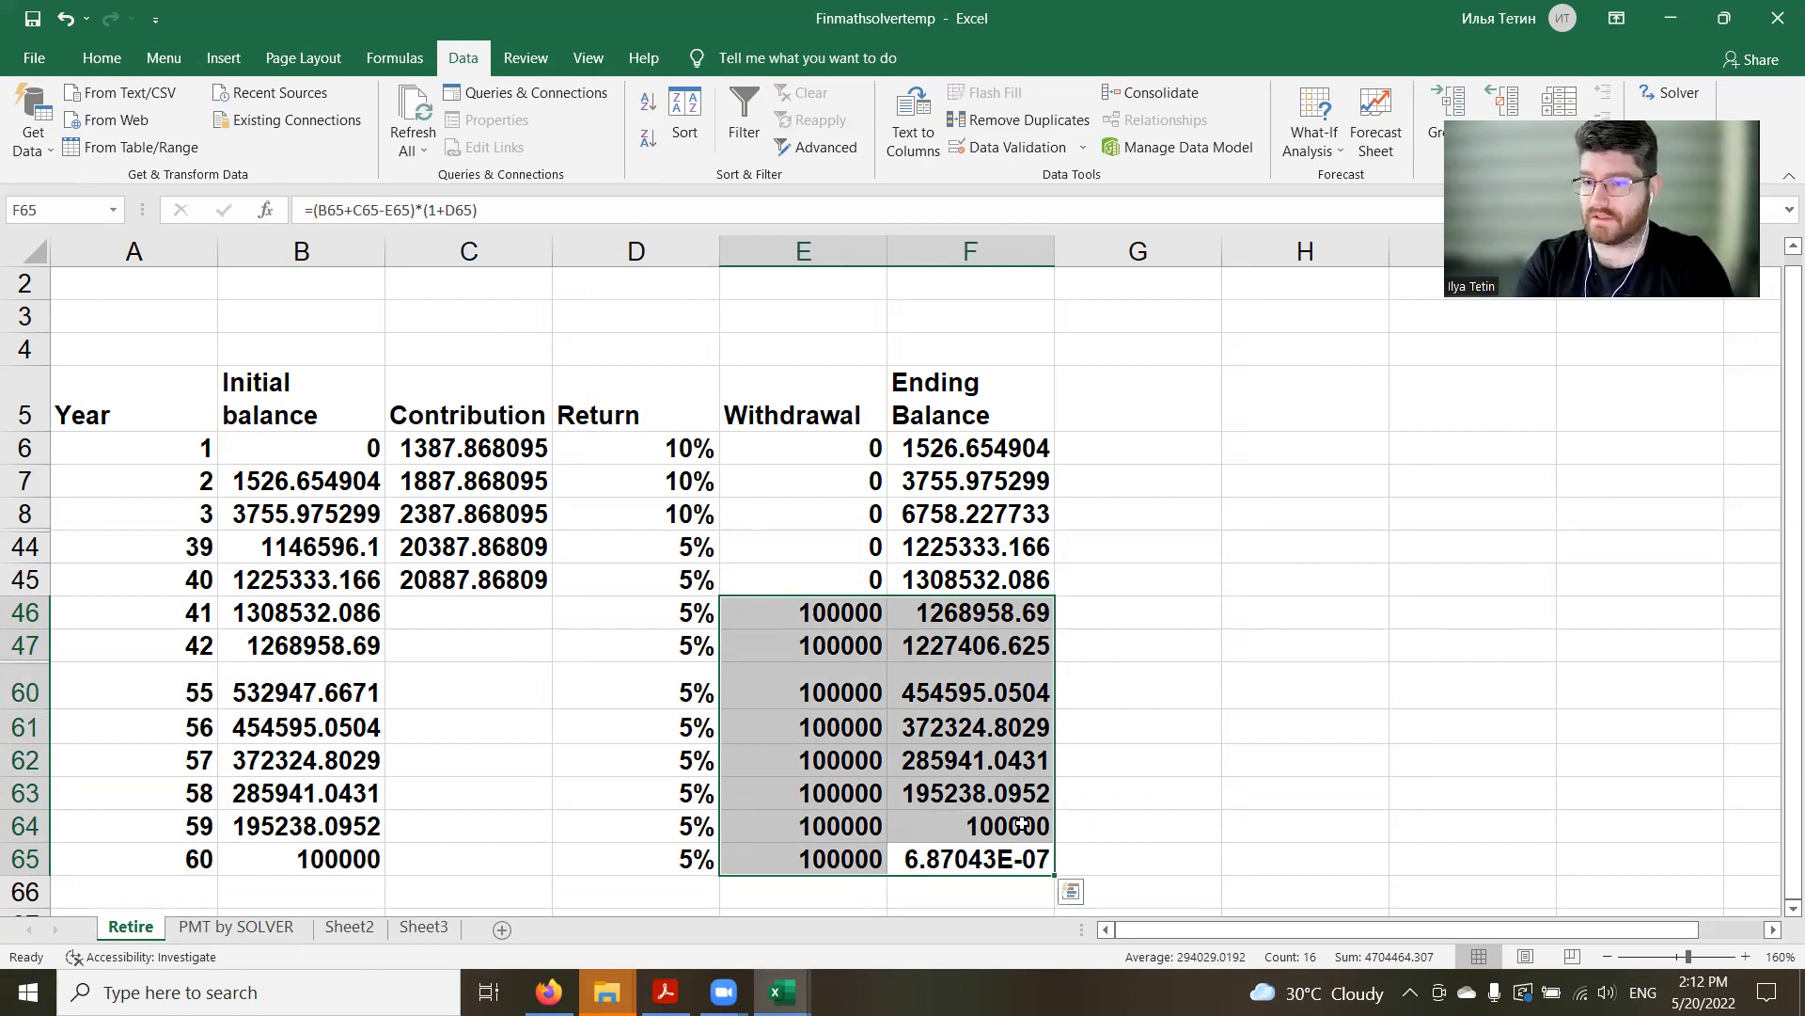
left_click(960, 852)
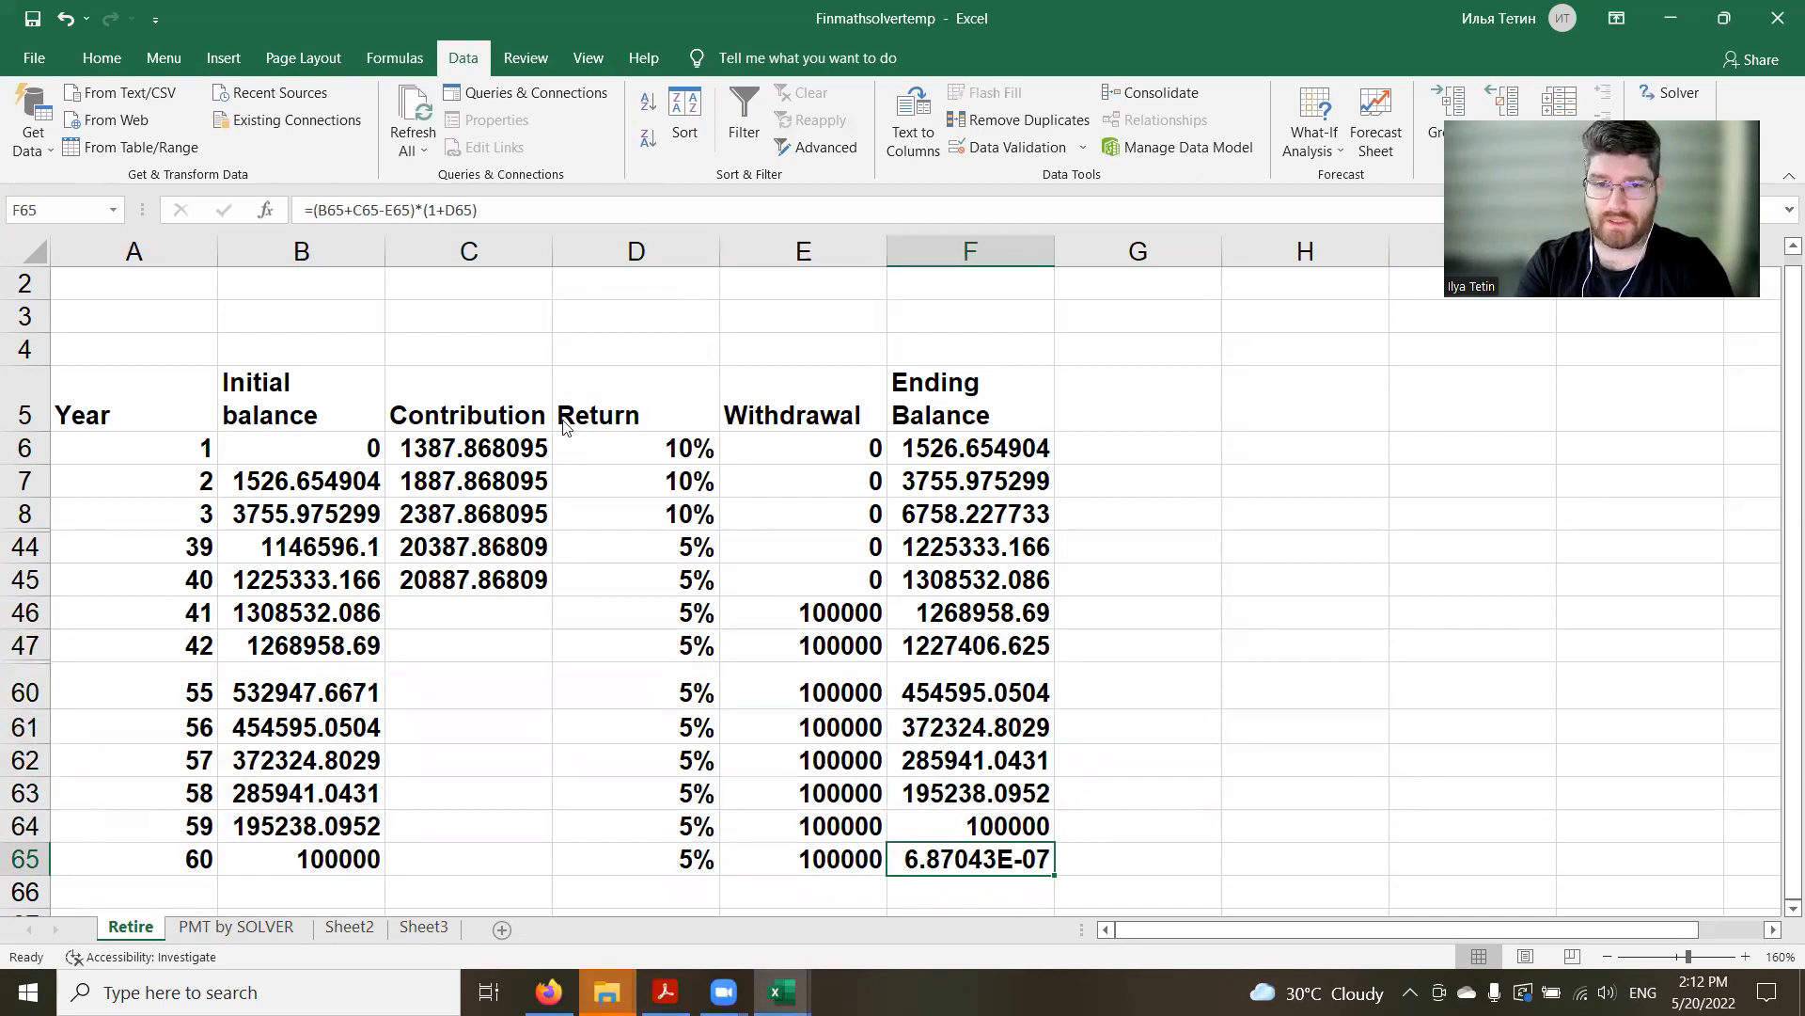
Replace the Solver balance constraint with $F$65 = 0, run Solver and keep the solution
left_click(188, 272)
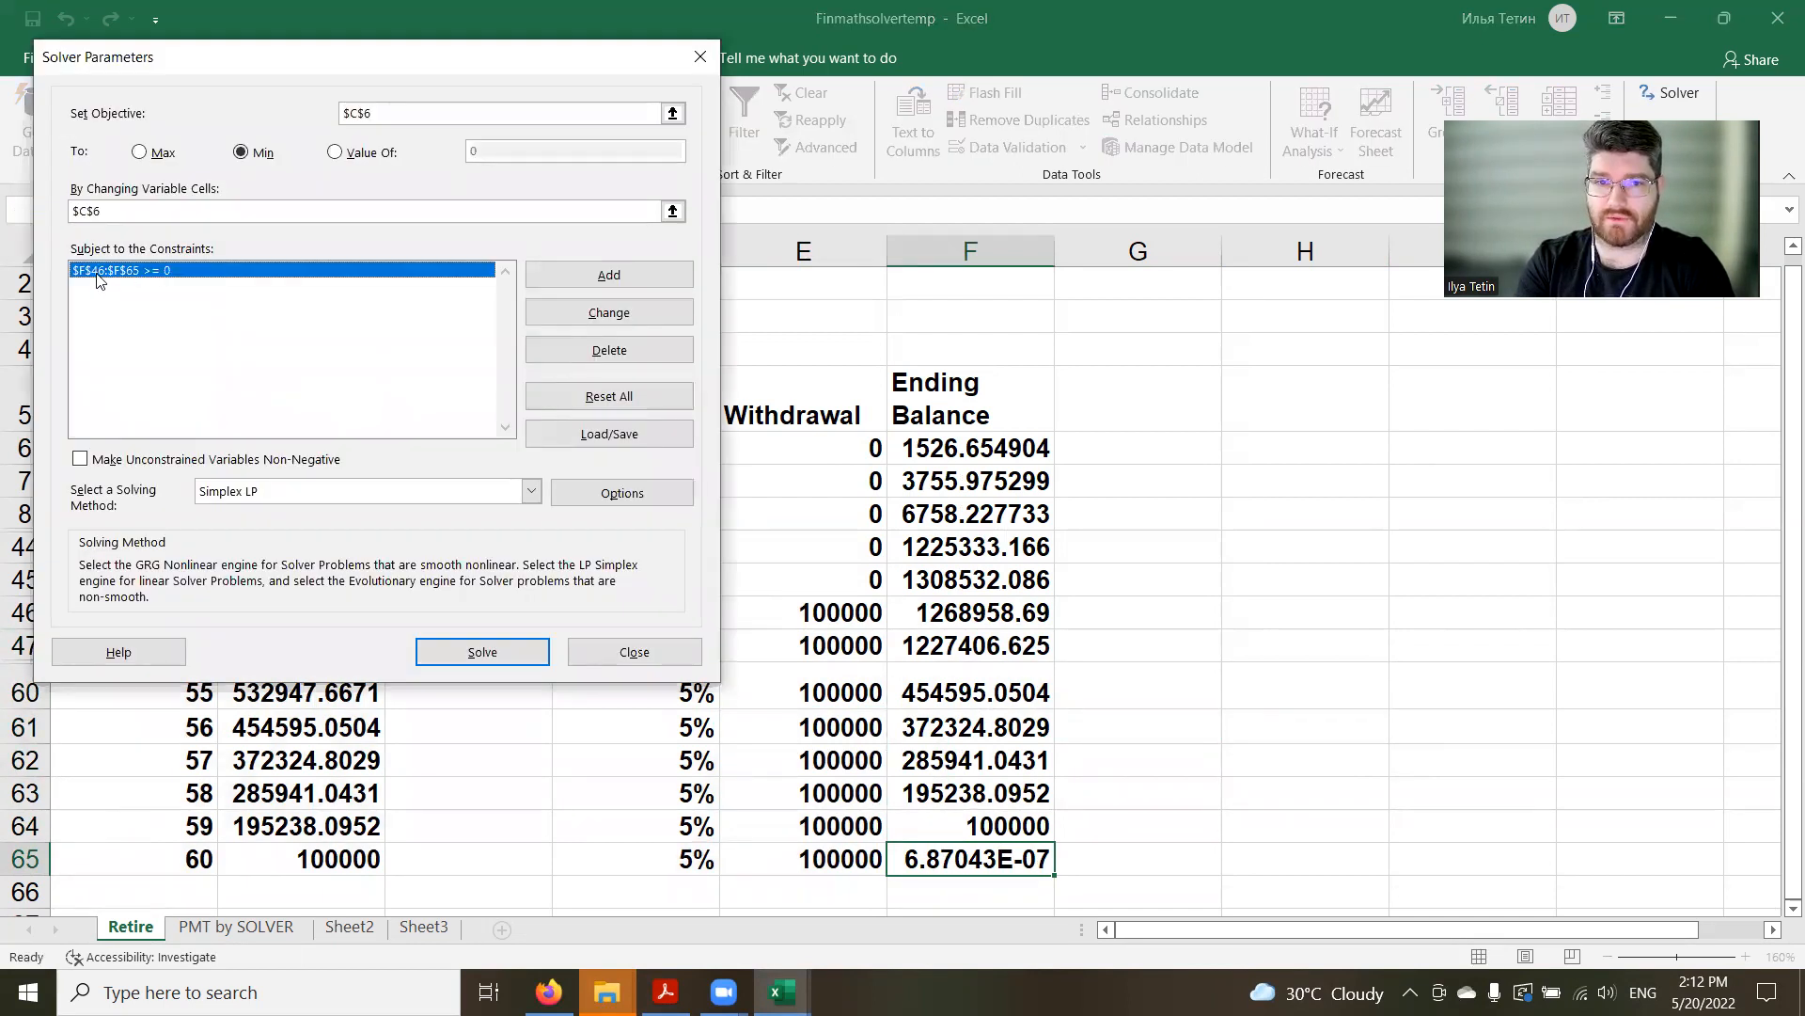
left_click(610, 350)
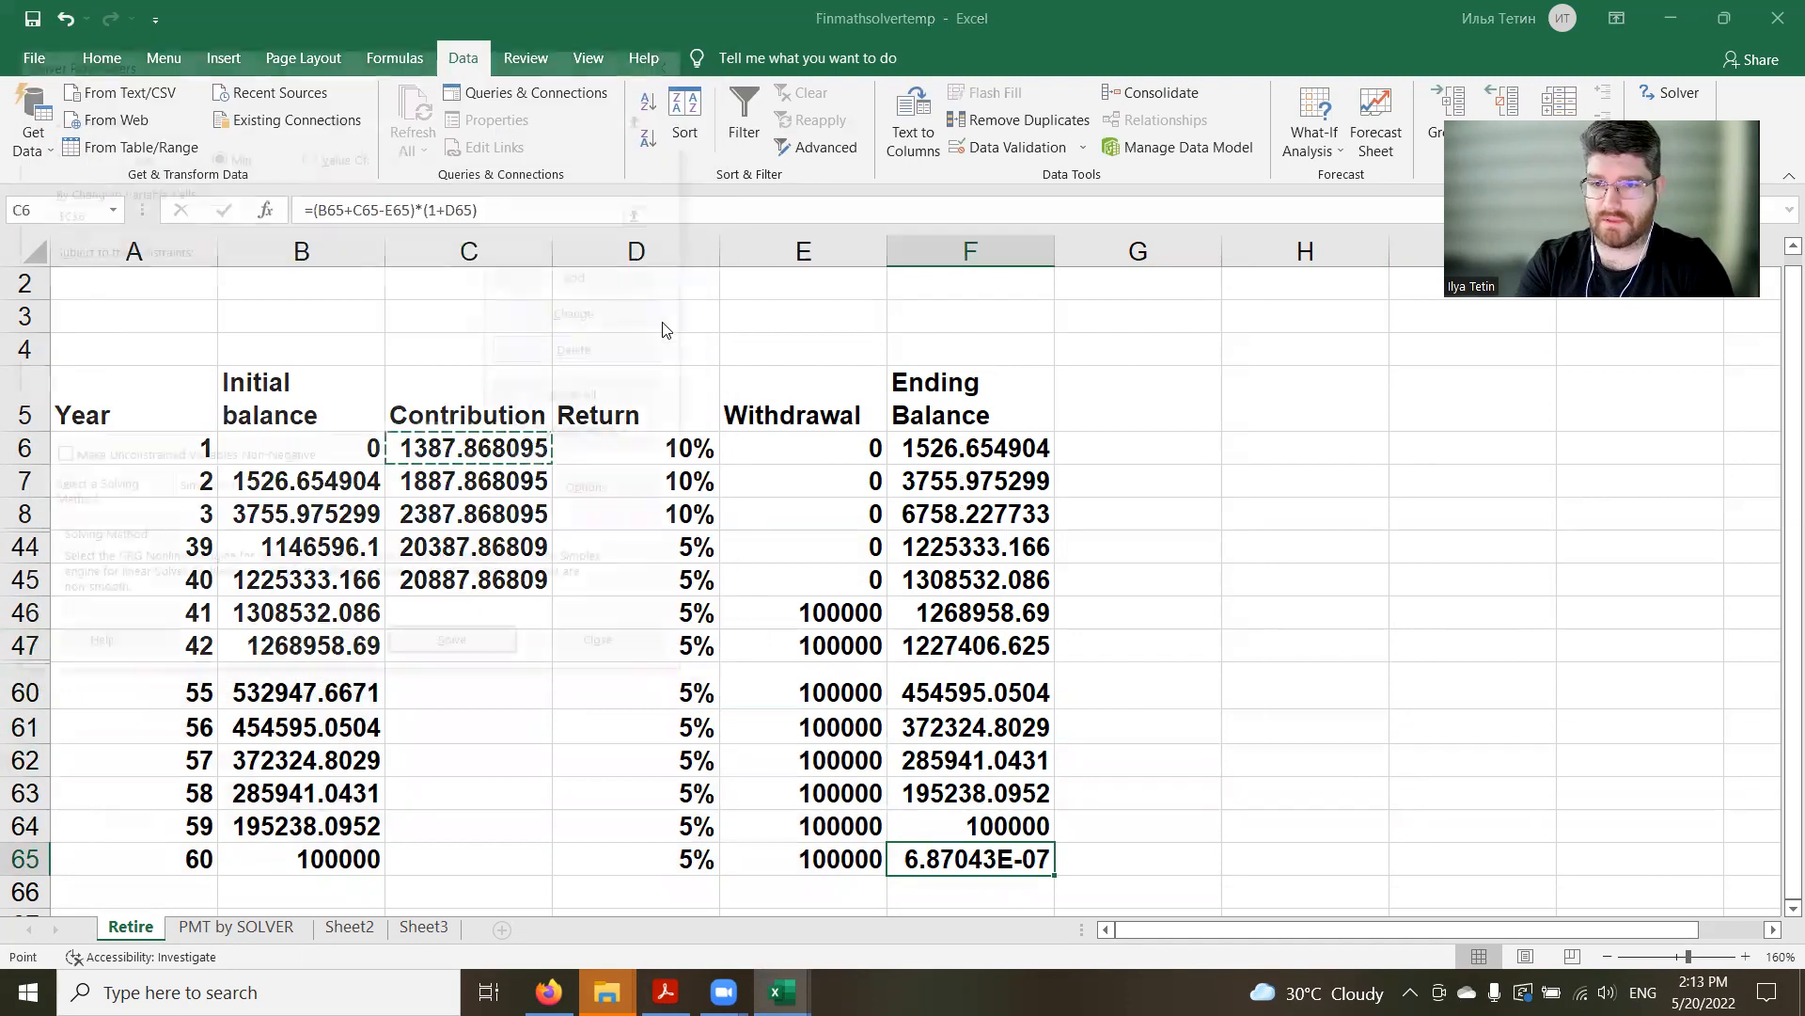
left_click(609, 274)
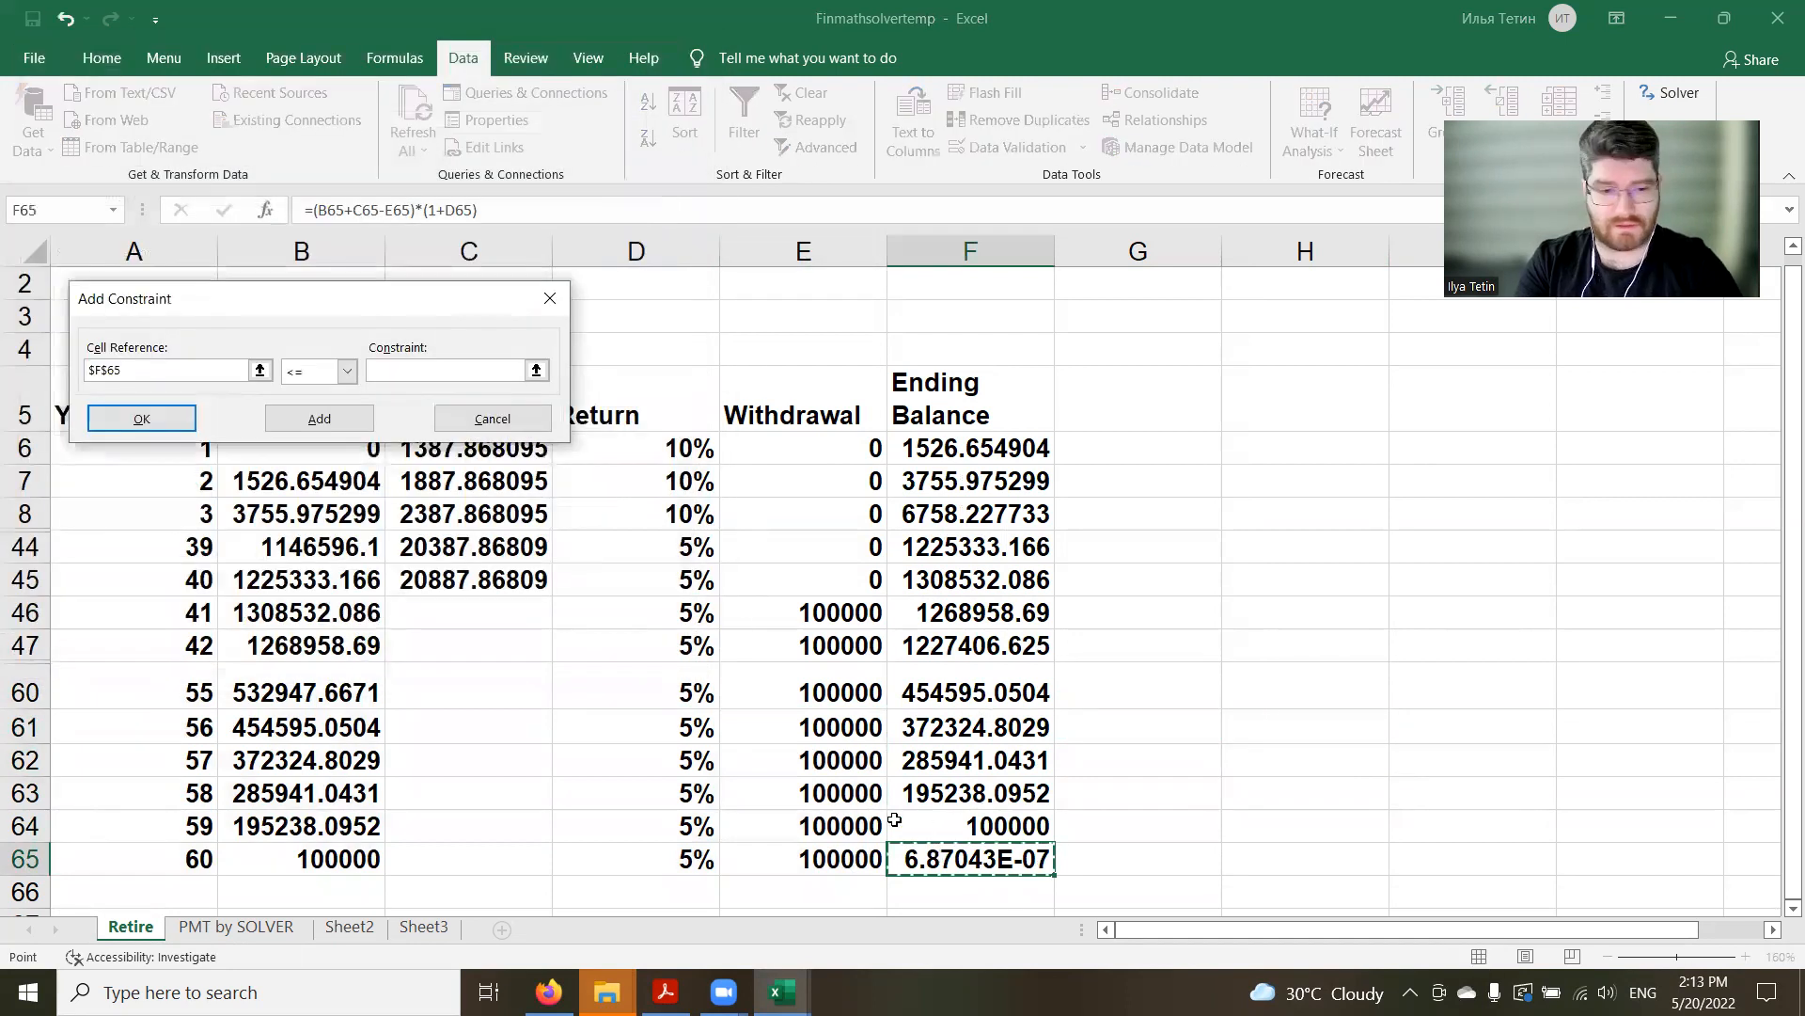
key("Return")
key("Return")
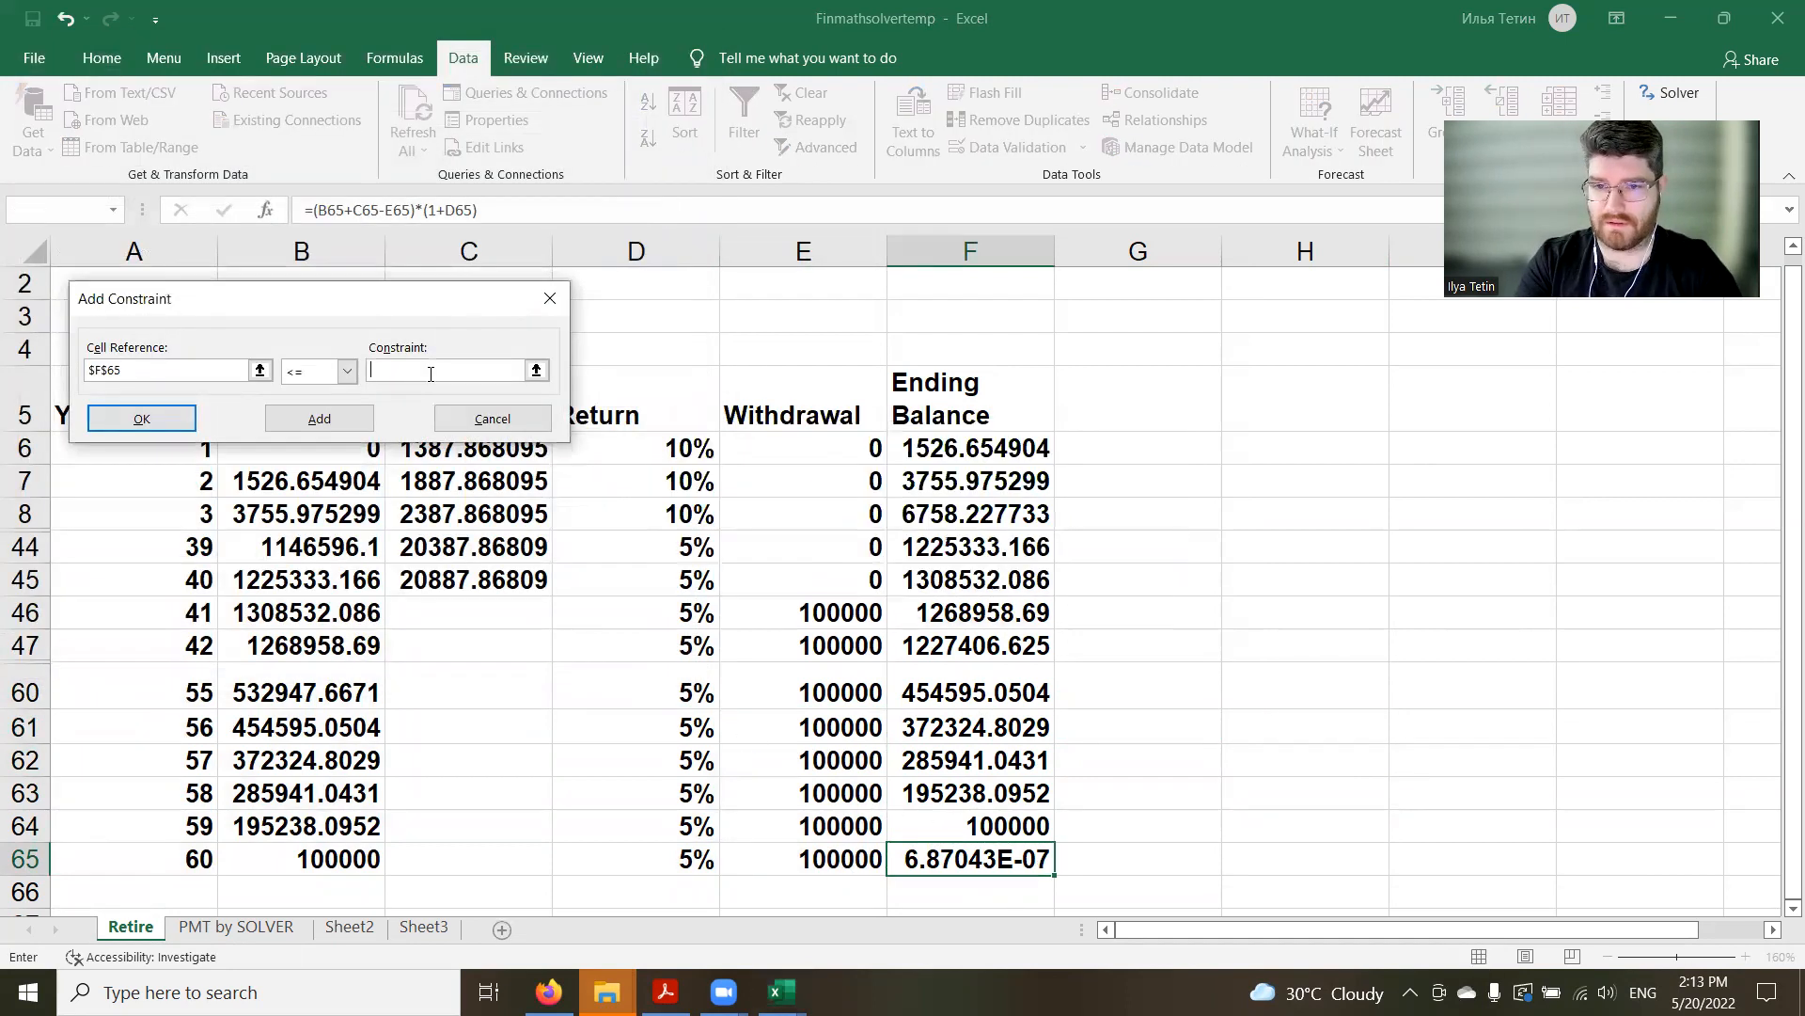
left_click(346, 374)
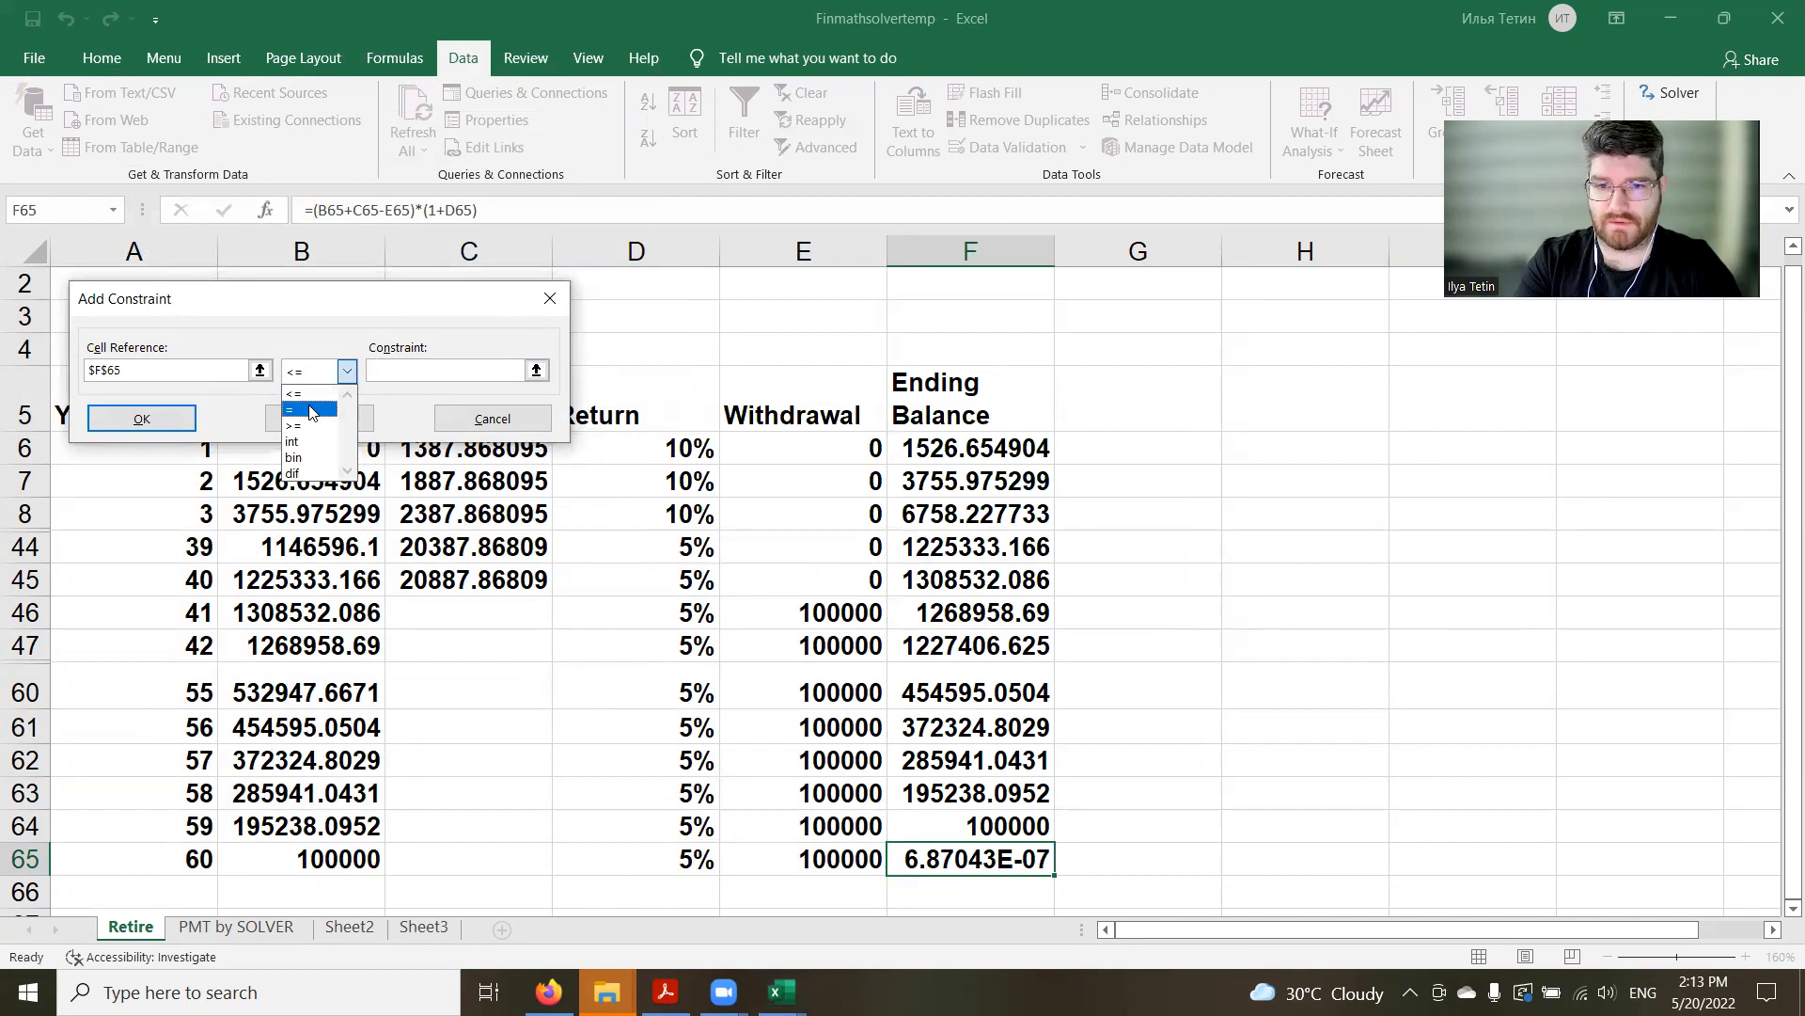
left_click(311, 410)
type("0")
left_click(173, 418)
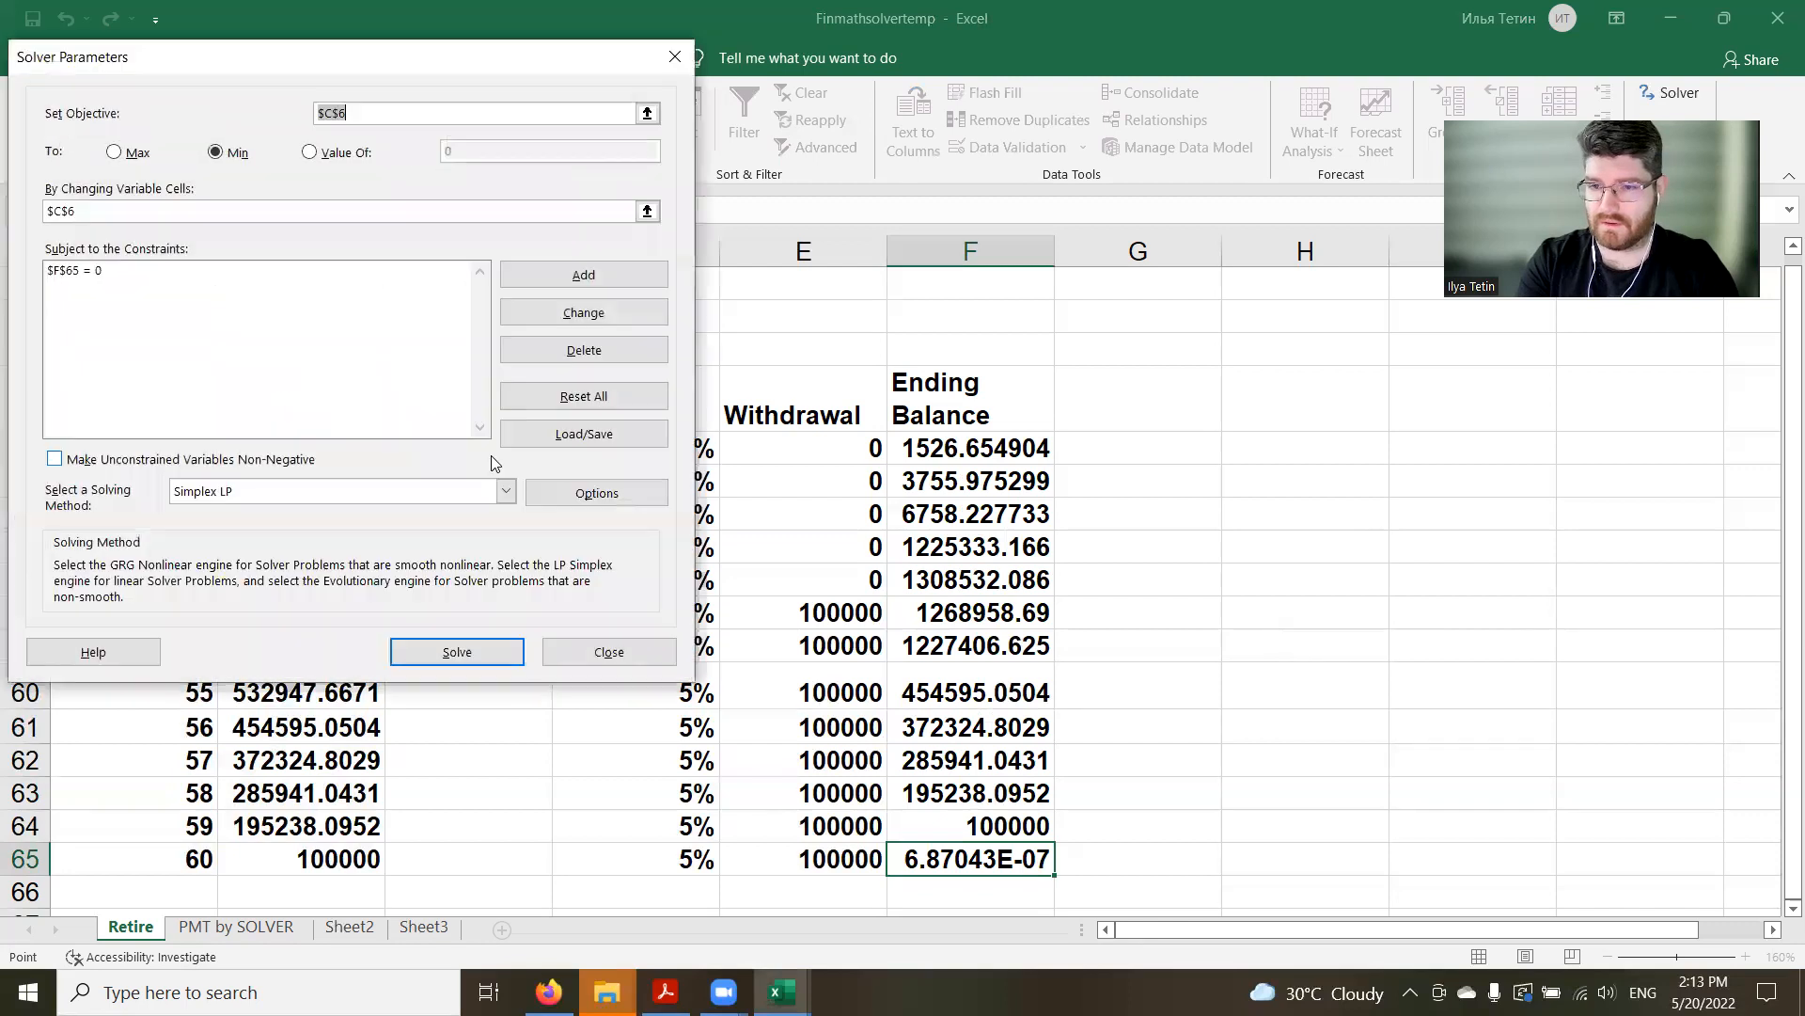
left_click(455, 652)
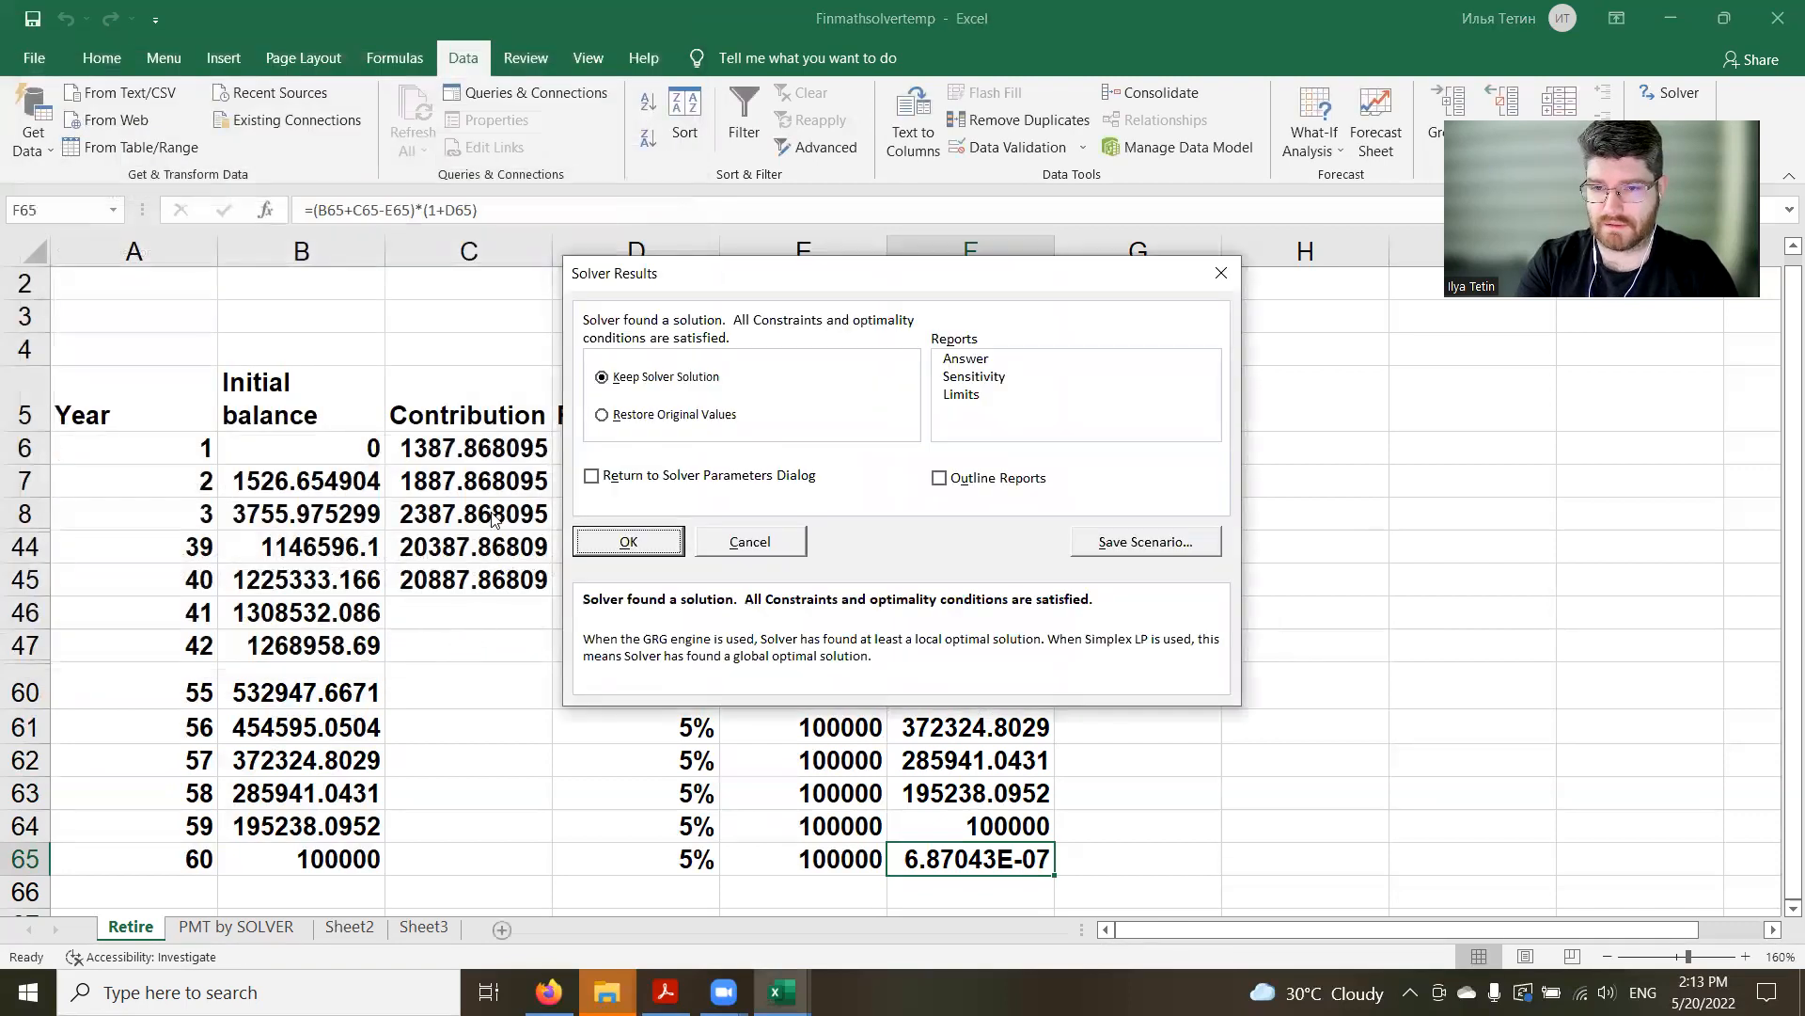
left_click(628, 541)
Set the year 41 withdrawal in E46 to 150000 and copy it down through E64
left_click(782, 613)
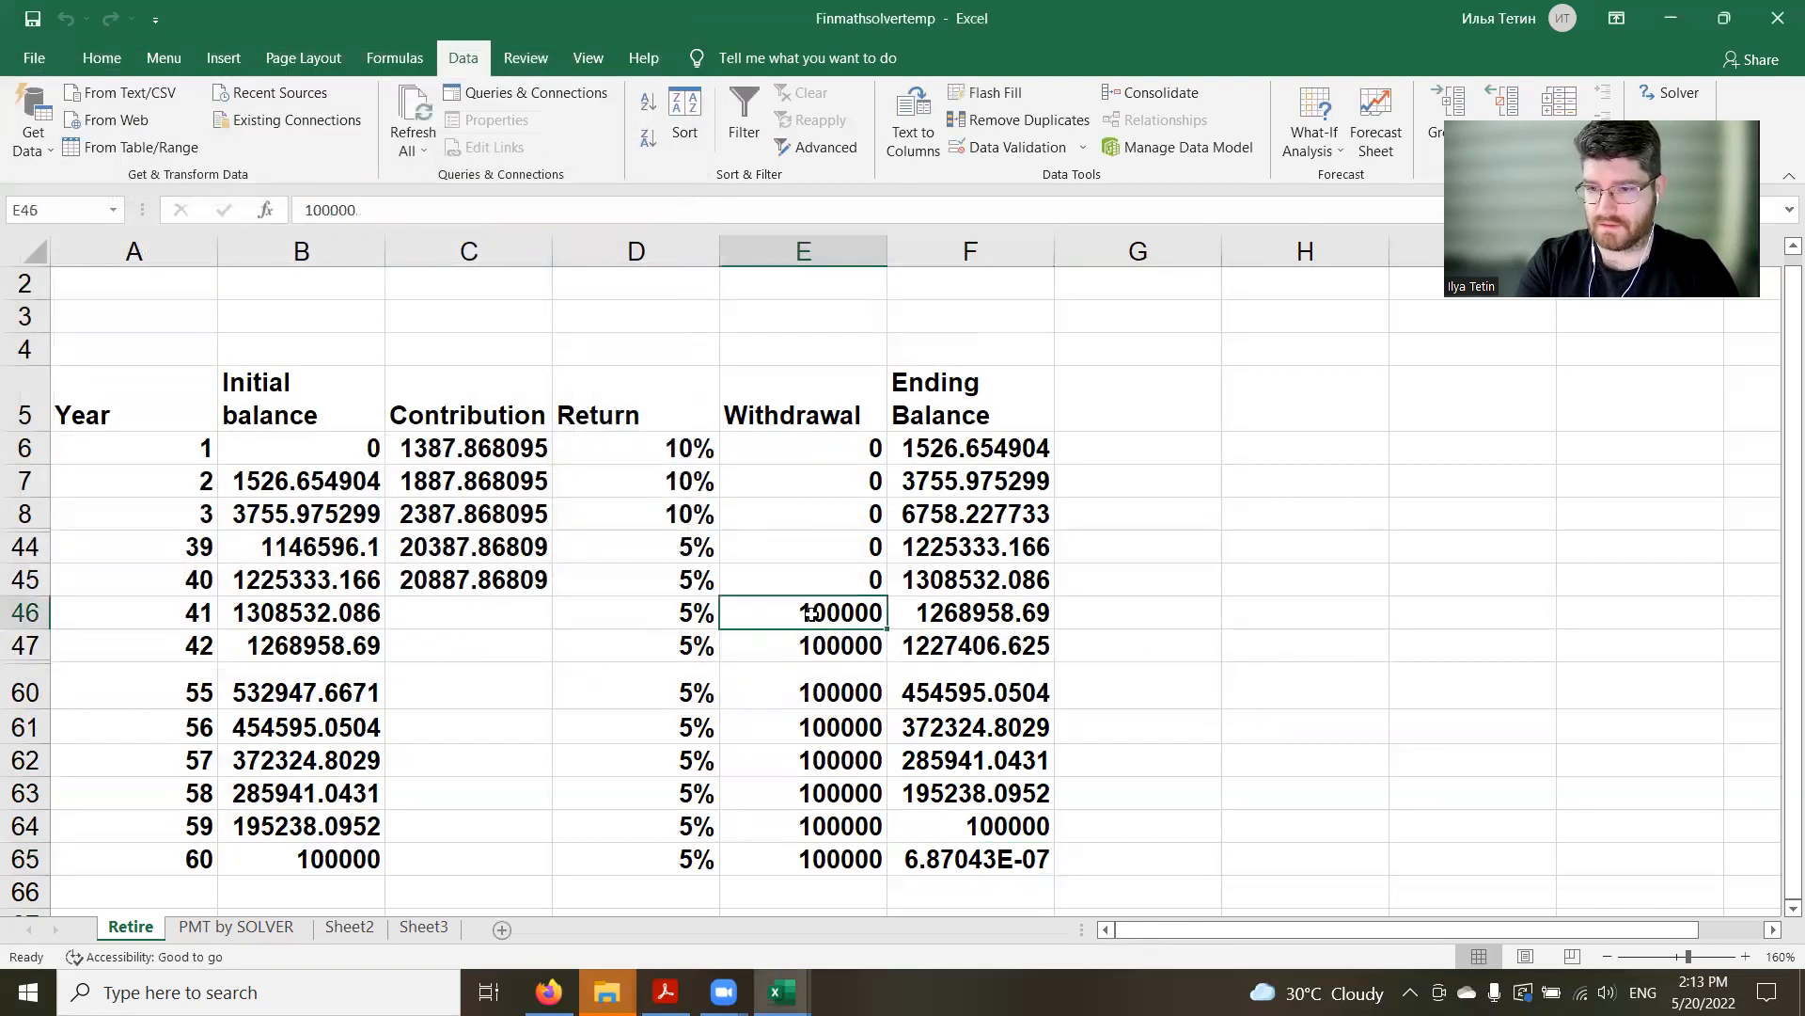
double_click(782, 614)
left_click(714, 612)
left_click(784, 616)
type("150")
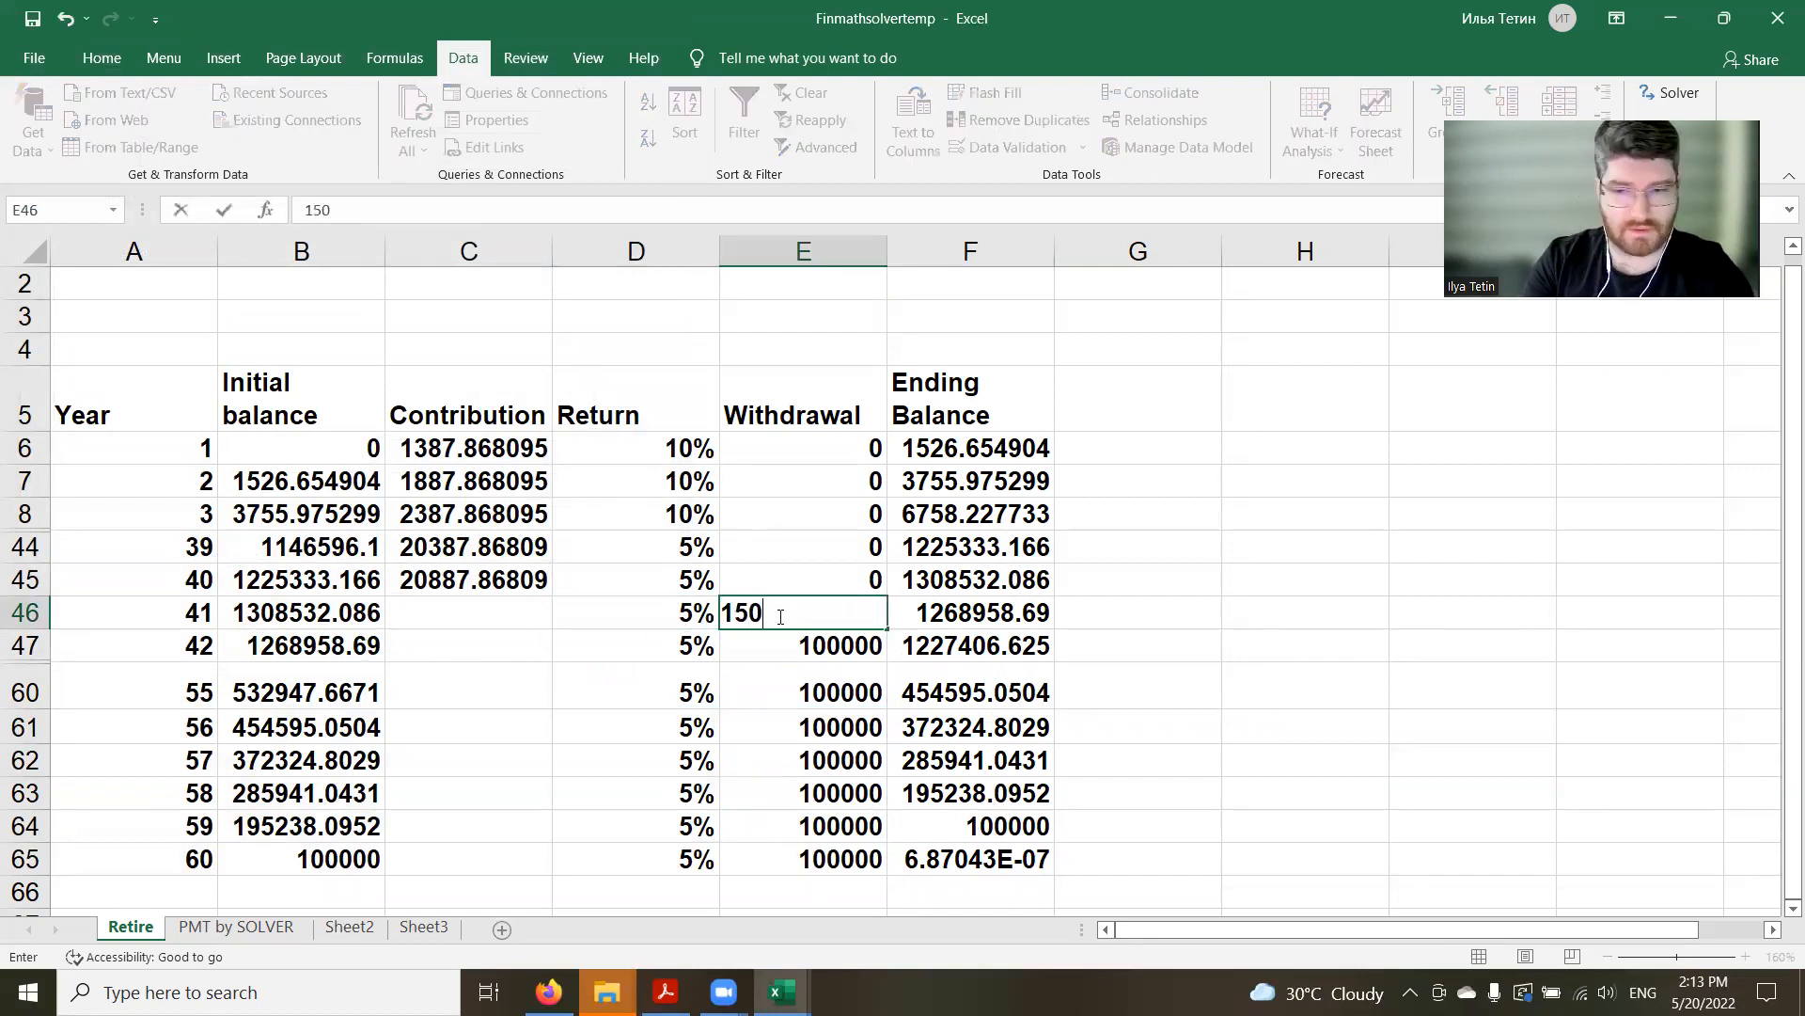
type("000")
key("Return")
left_click(869, 621)
left_click_drag(884, 630, 929, 835)
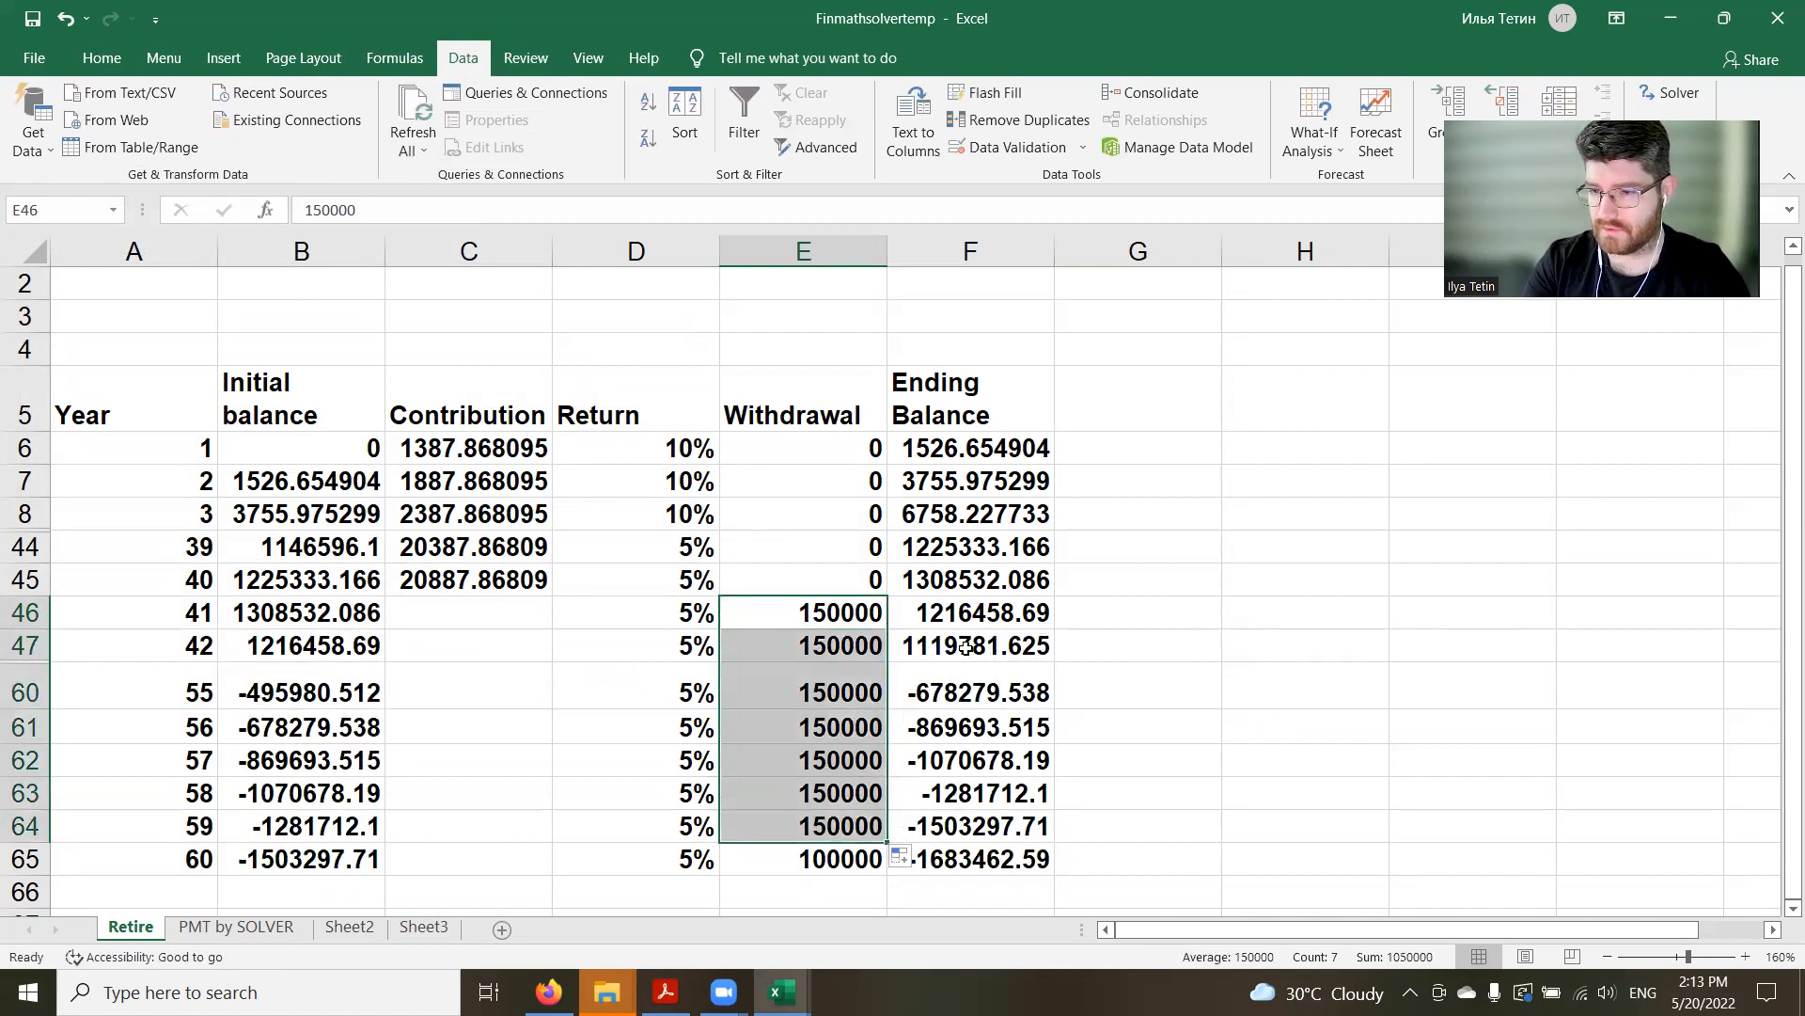
Add the Solver constraint $F$46:$F$64 >= $E$46, run Solver and keep the solution
left_click(988, 620)
left_click_drag(1002, 824, 1003, 615)
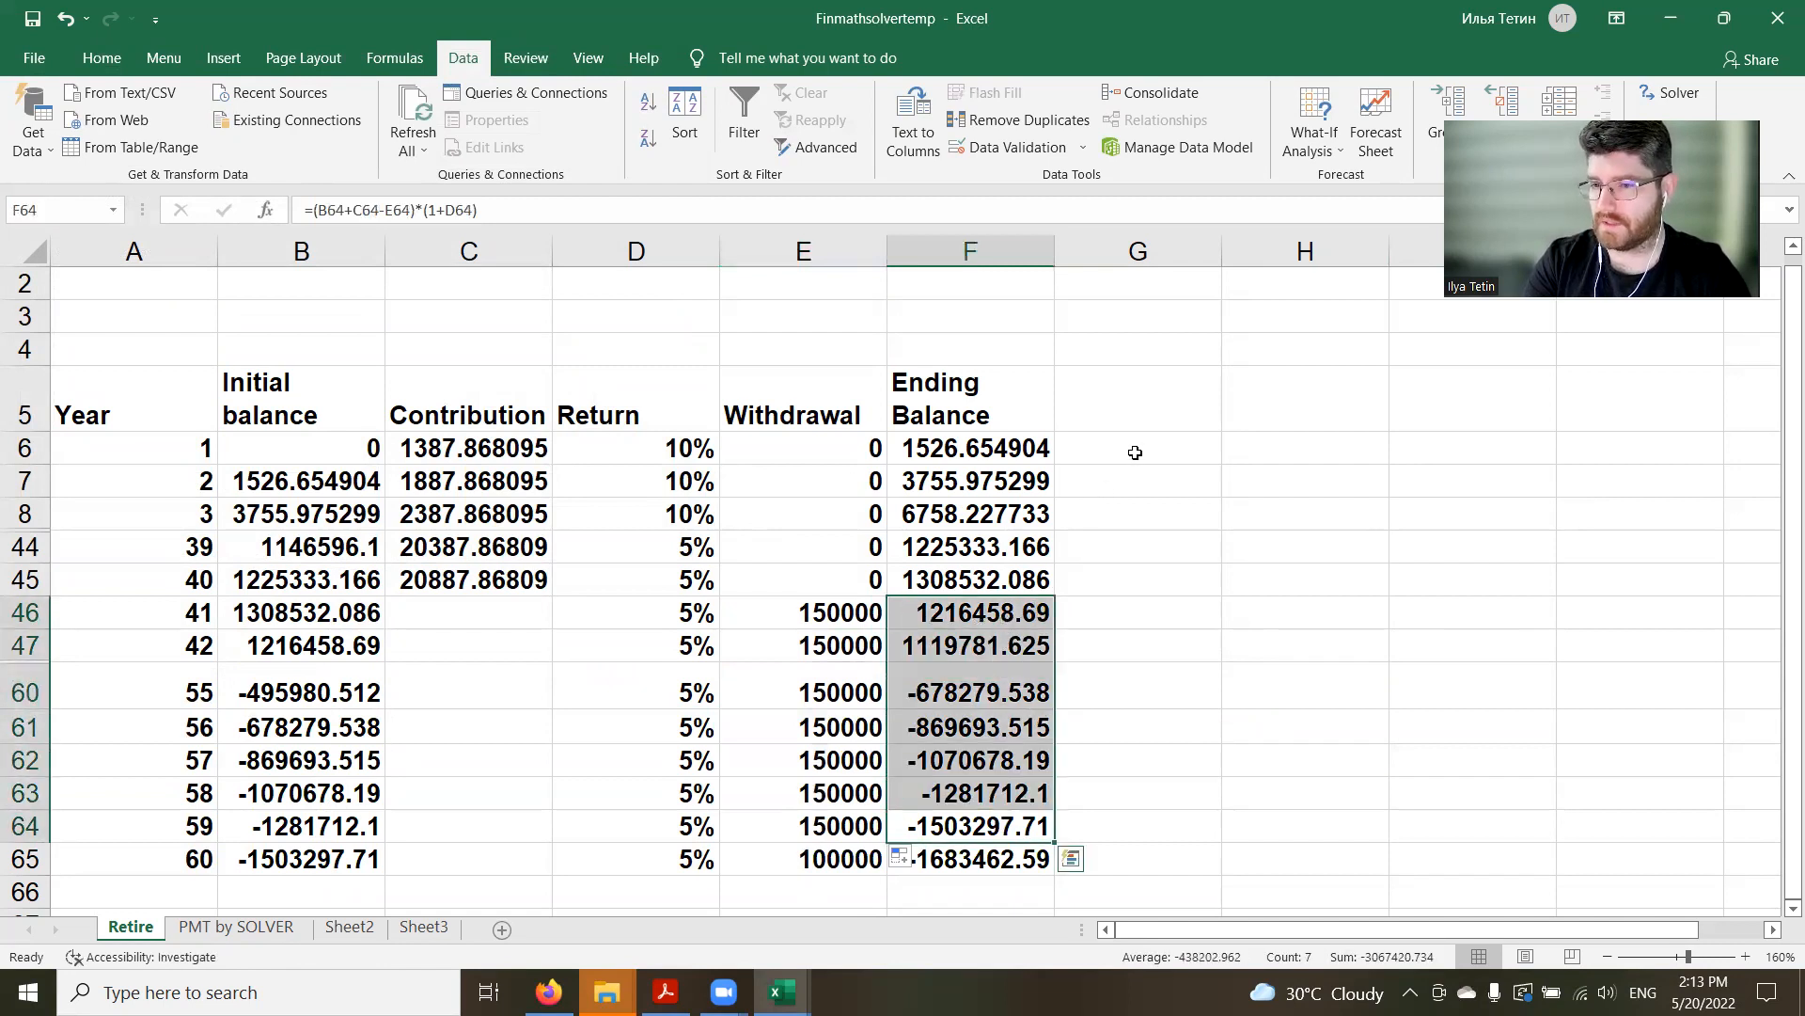
left_click(1679, 94)
left_click(588, 274)
left_click_drag(917, 832, 929, 605)
left_click(347, 370)
left_click(338, 414)
left_click(393, 373)
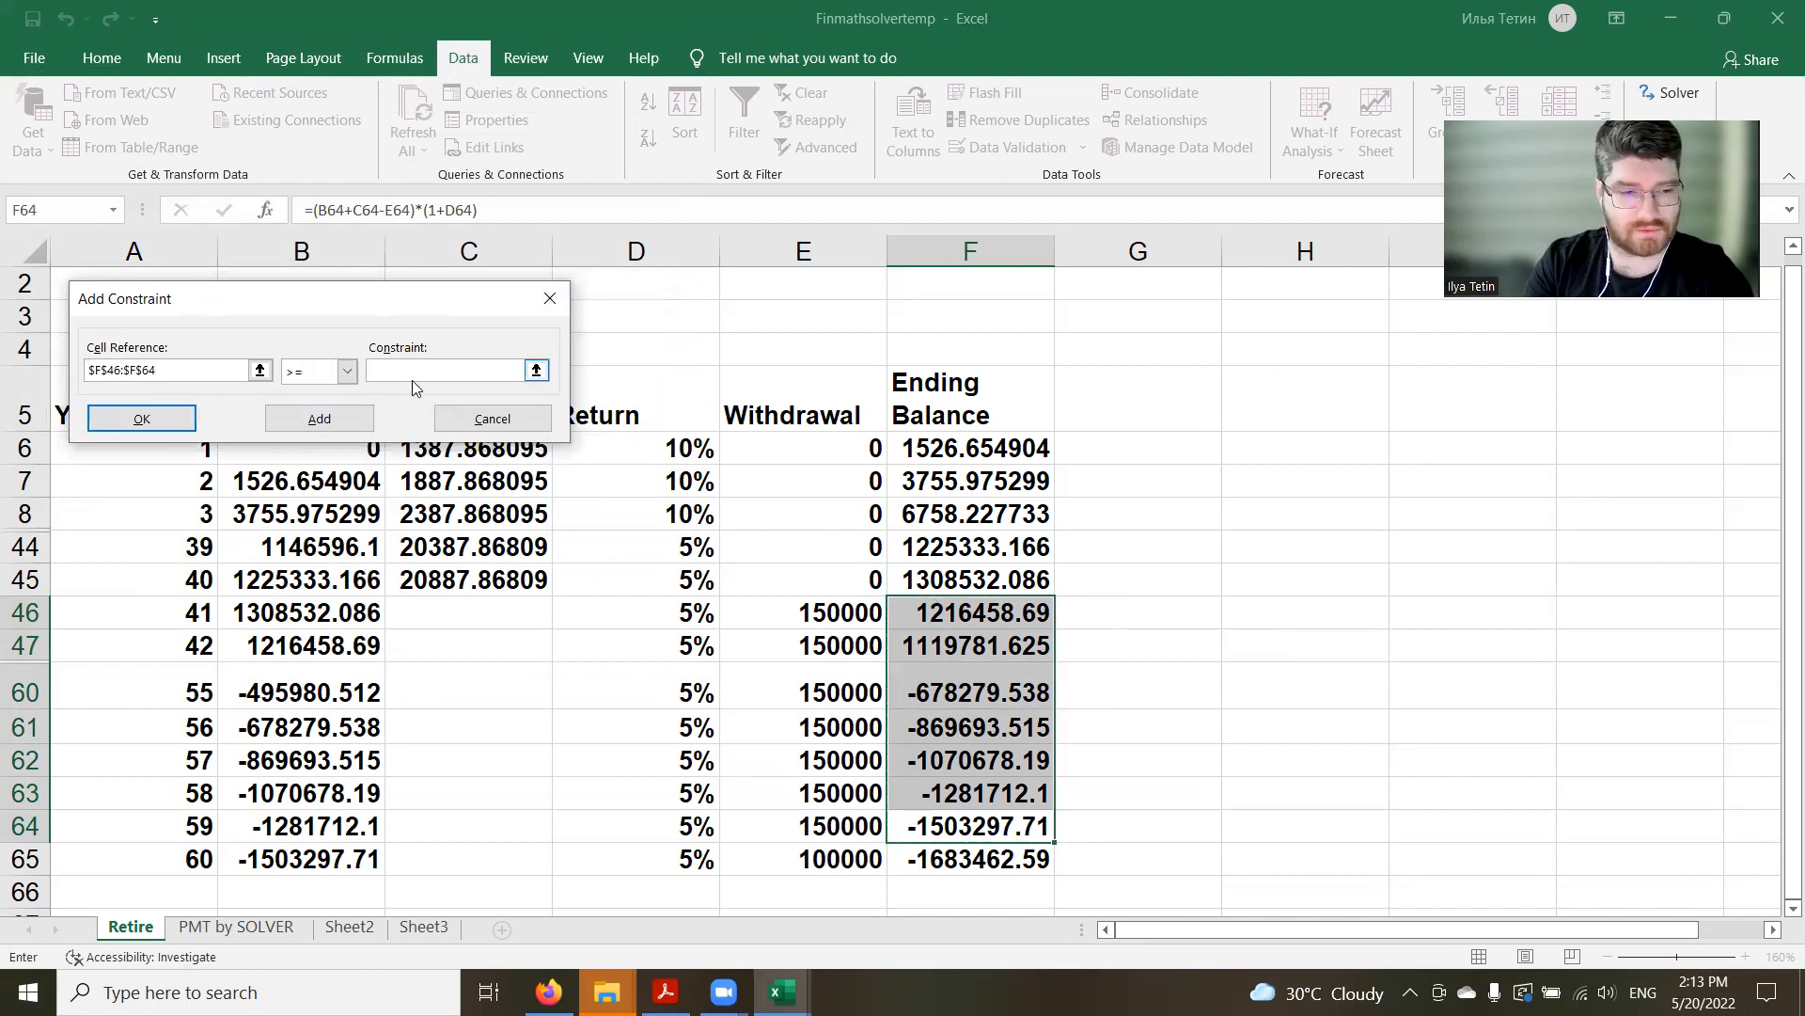
left_click(815, 613)
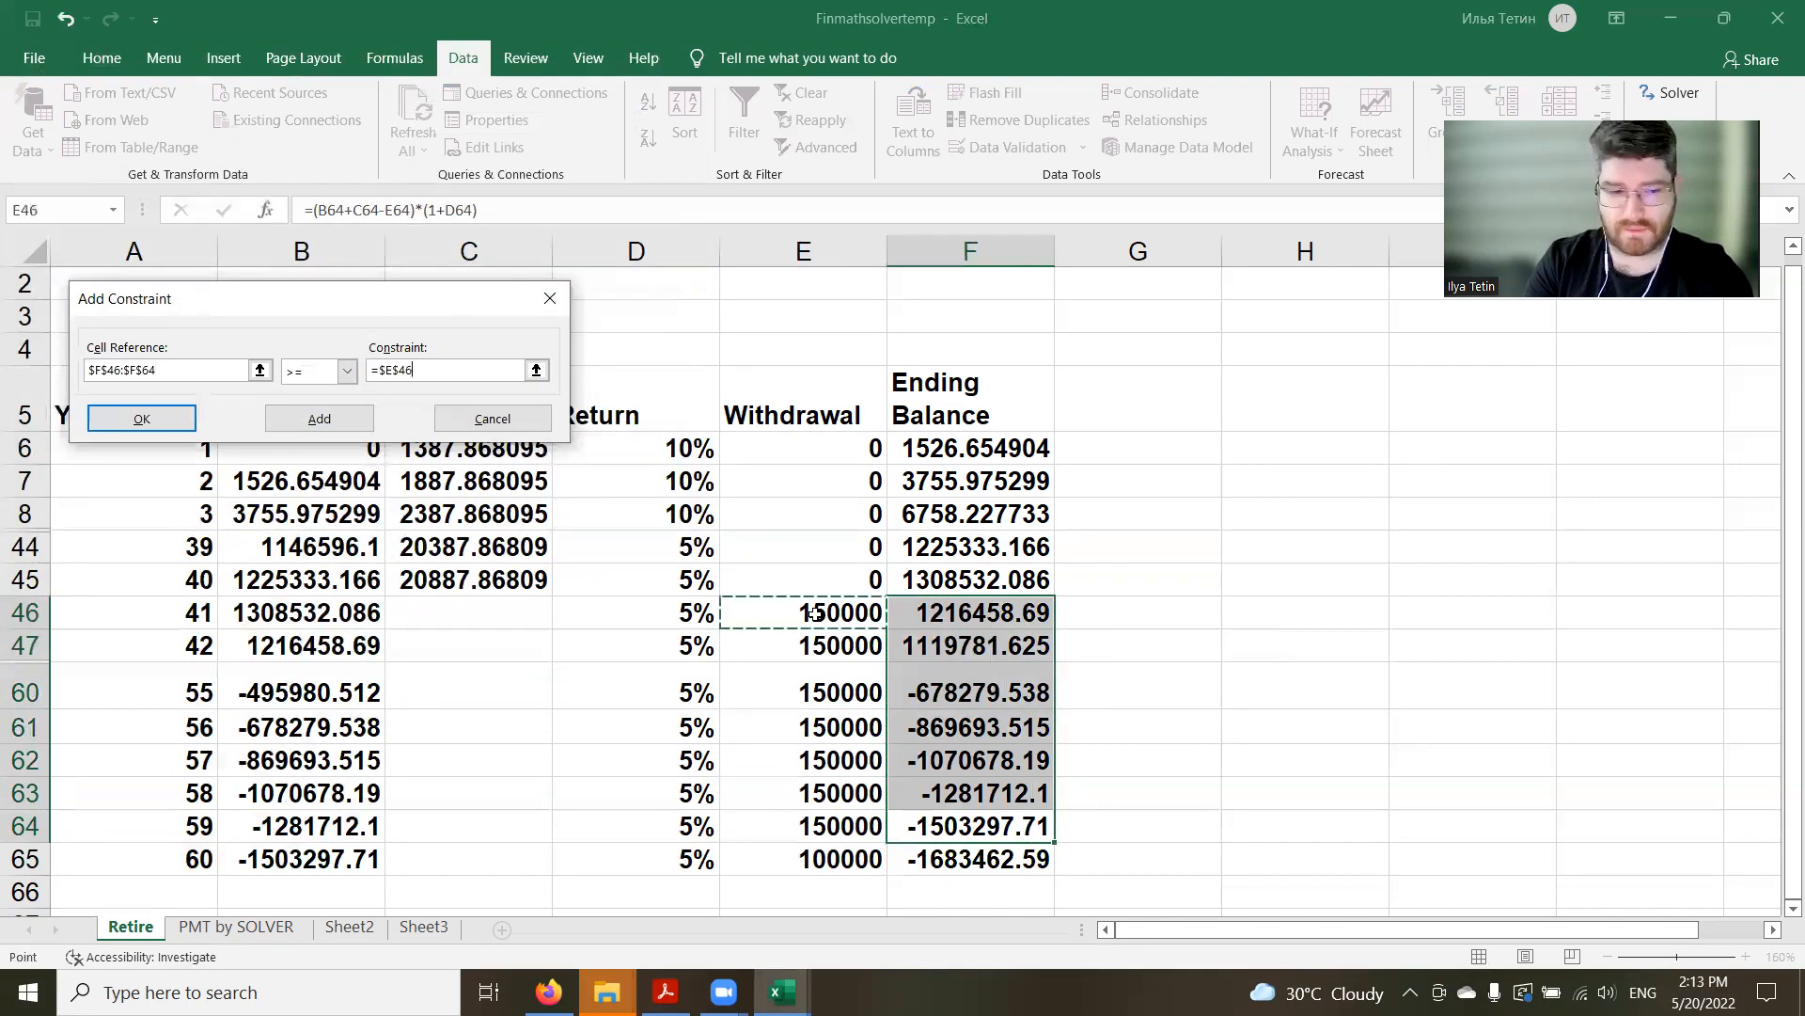
key("Return")
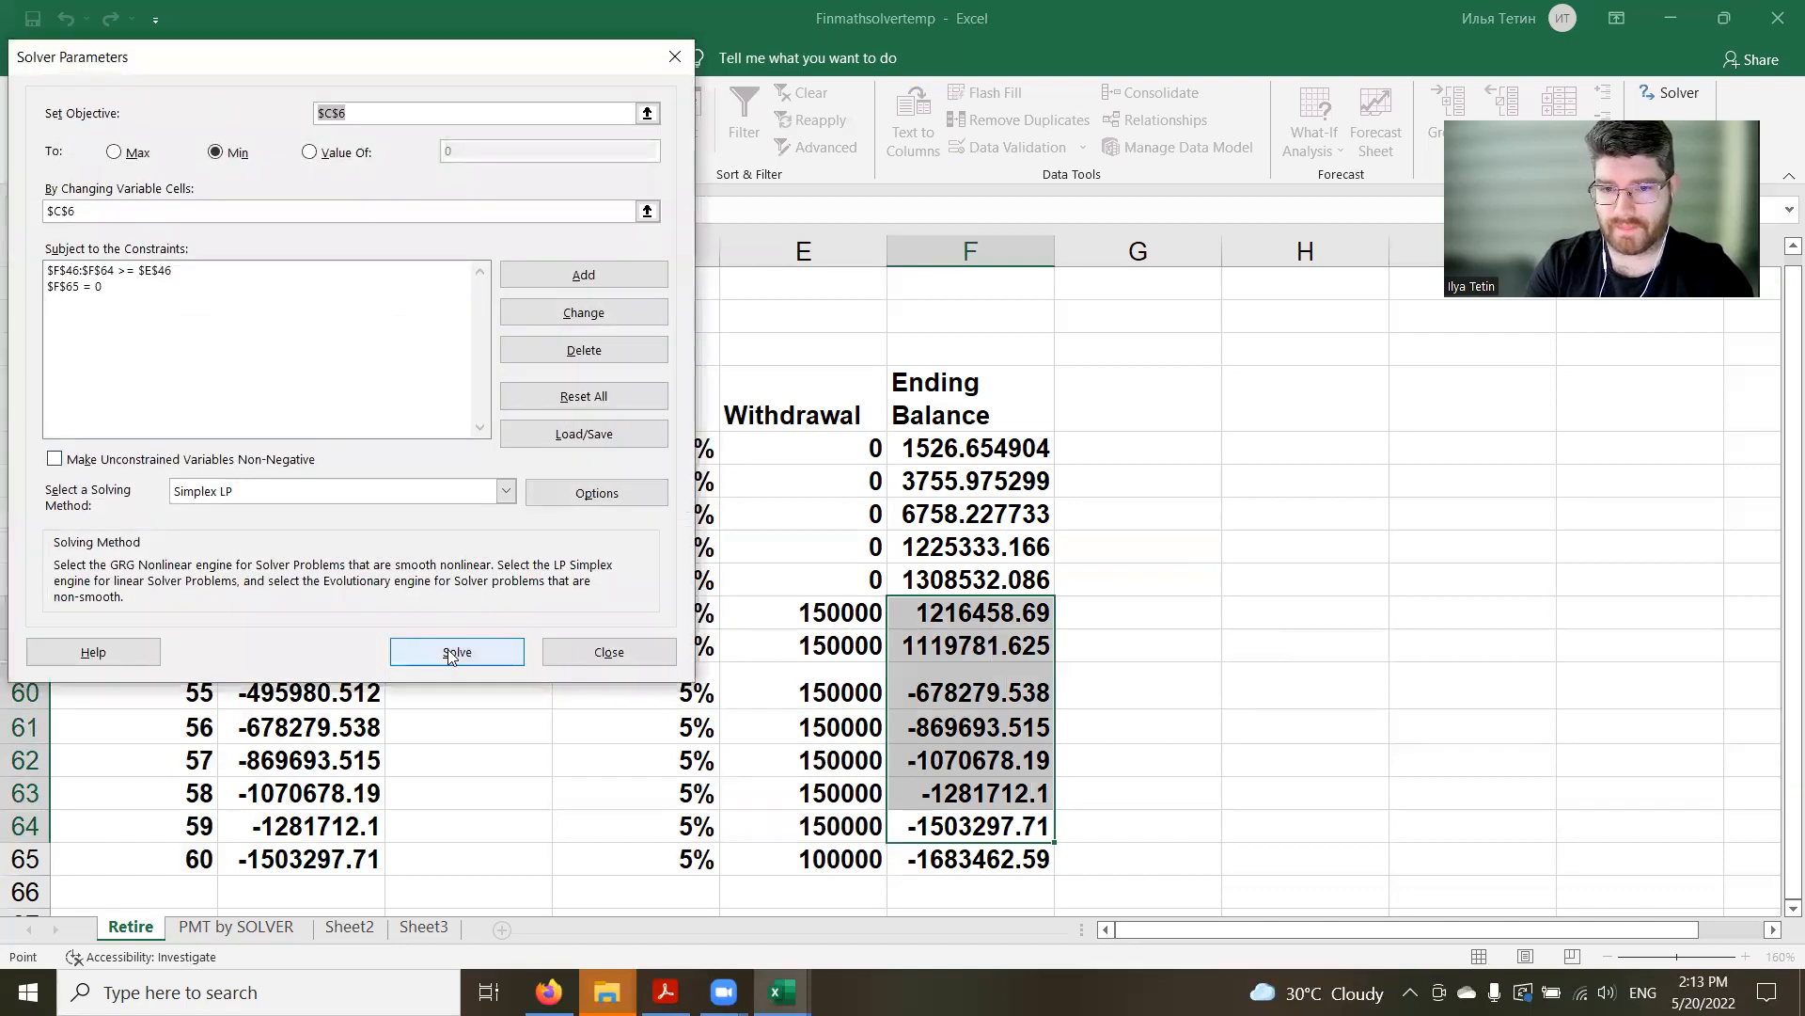
left_click(440, 653)
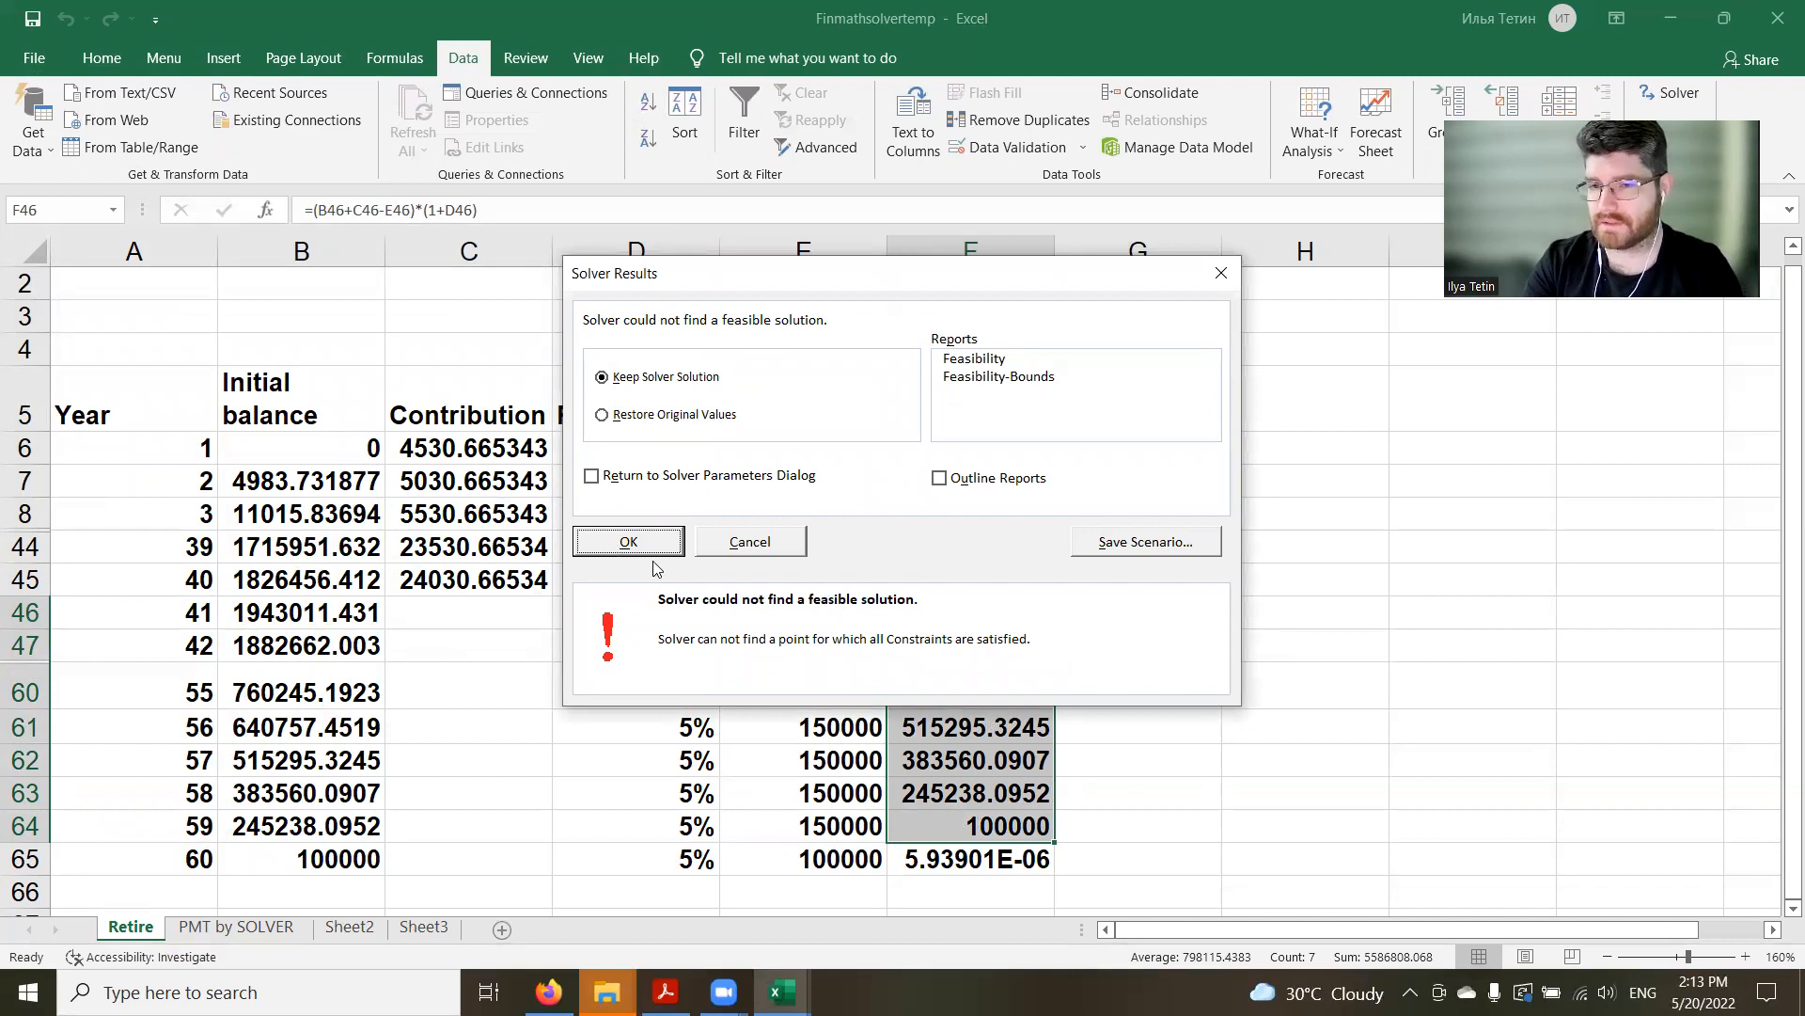
left_click(628, 542)
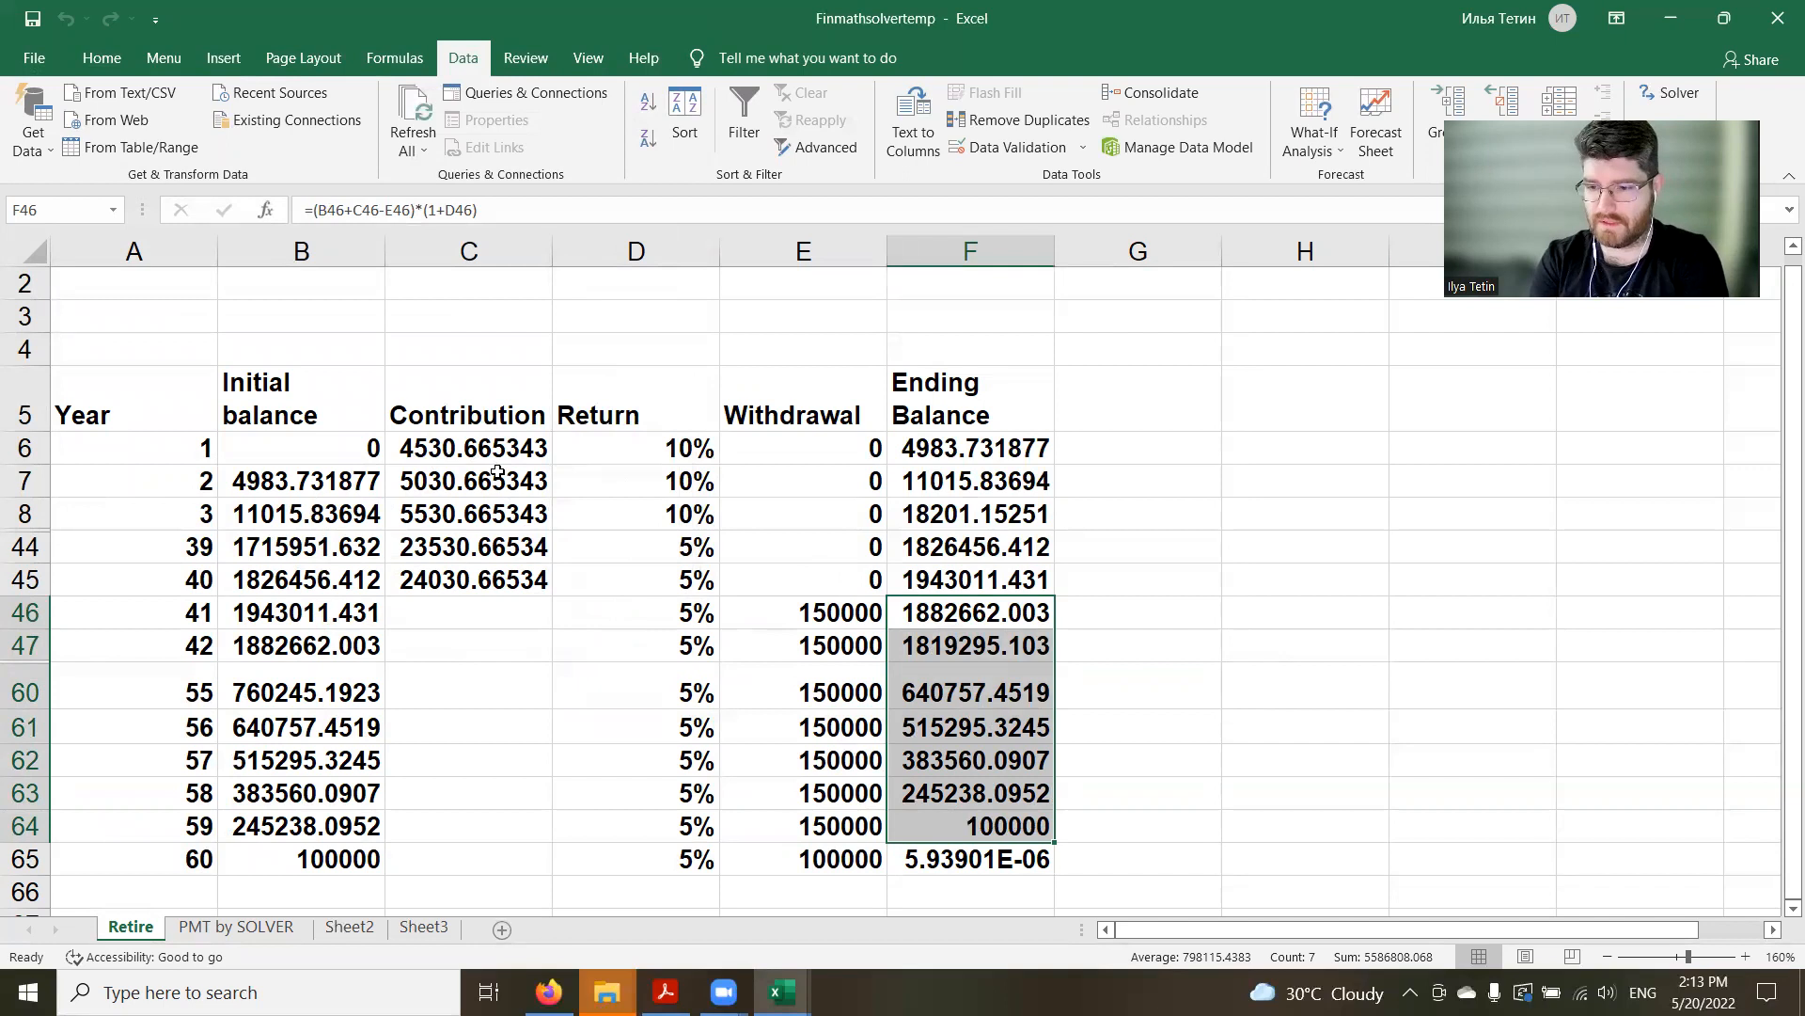
Set the year 60 withdrawal in E65 to 150000, run Solver and discard the solution
left_click(989, 863)
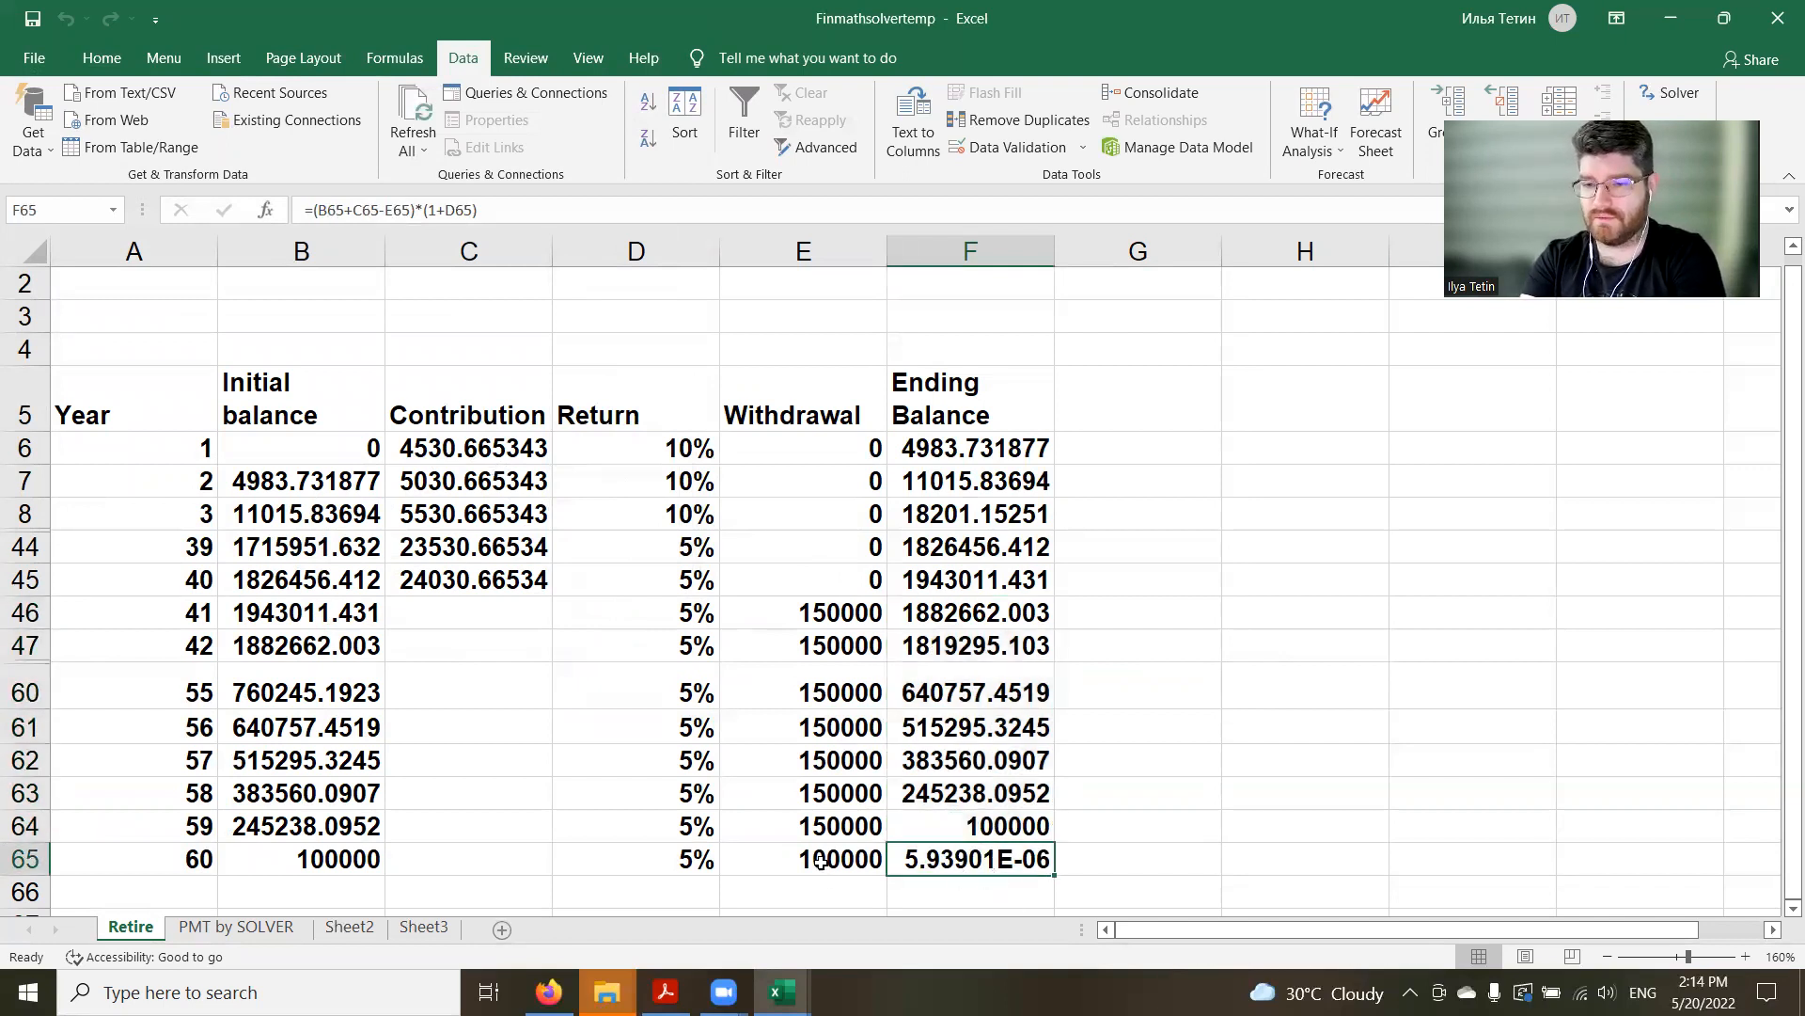
double_click(738, 859)
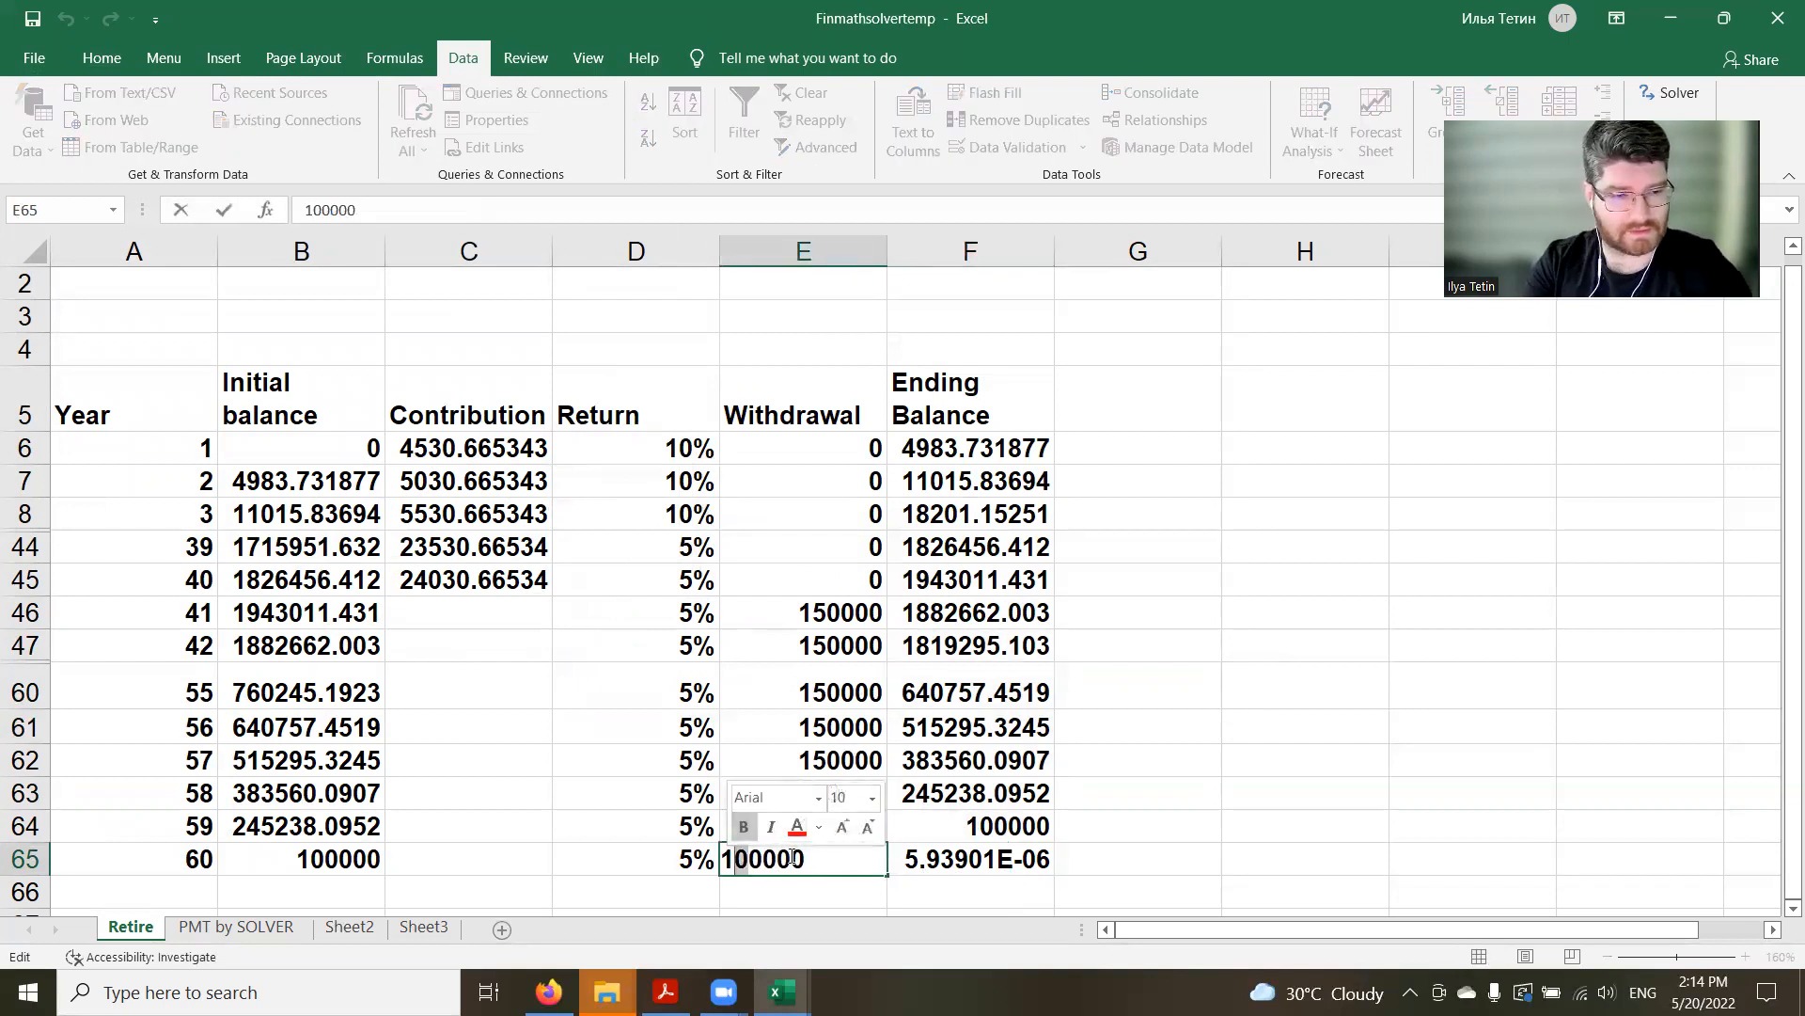
type("5")
key("Return")
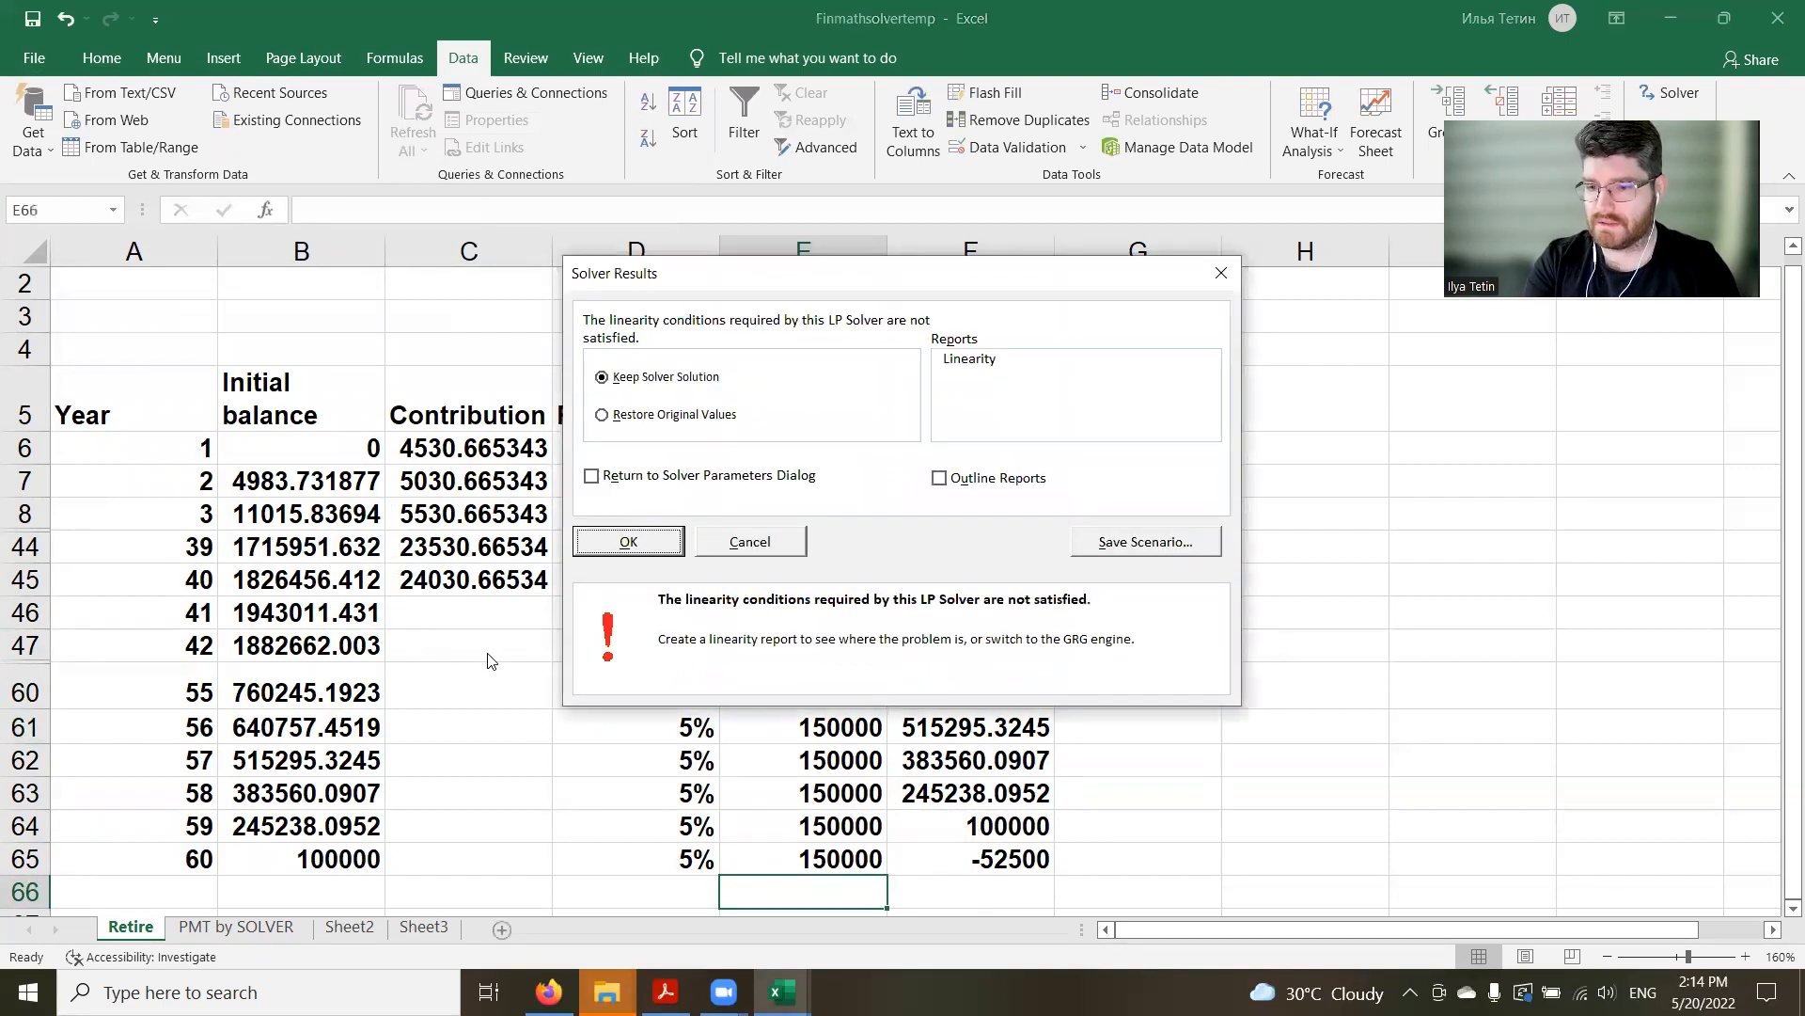
left_click(750, 543)
Set the year 60 withdrawal in E65 back to 100000
double_click(818, 857)
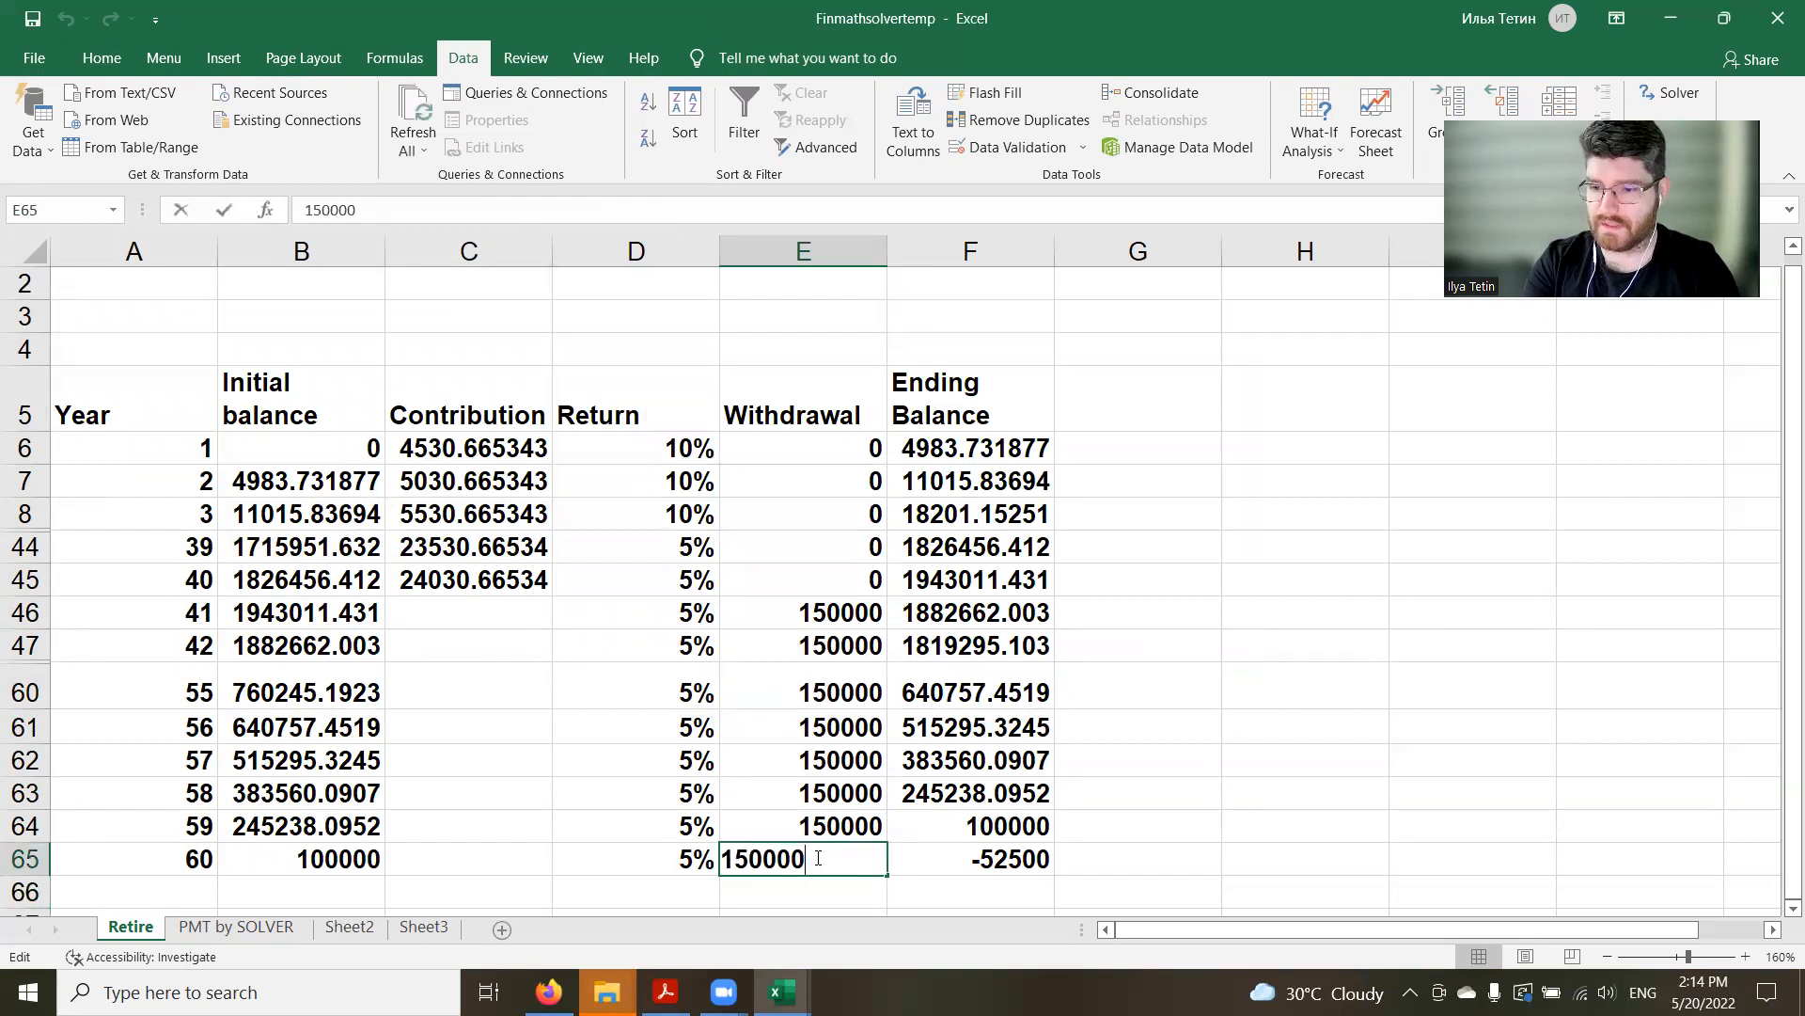
left_click_drag(750, 858, 730, 858)
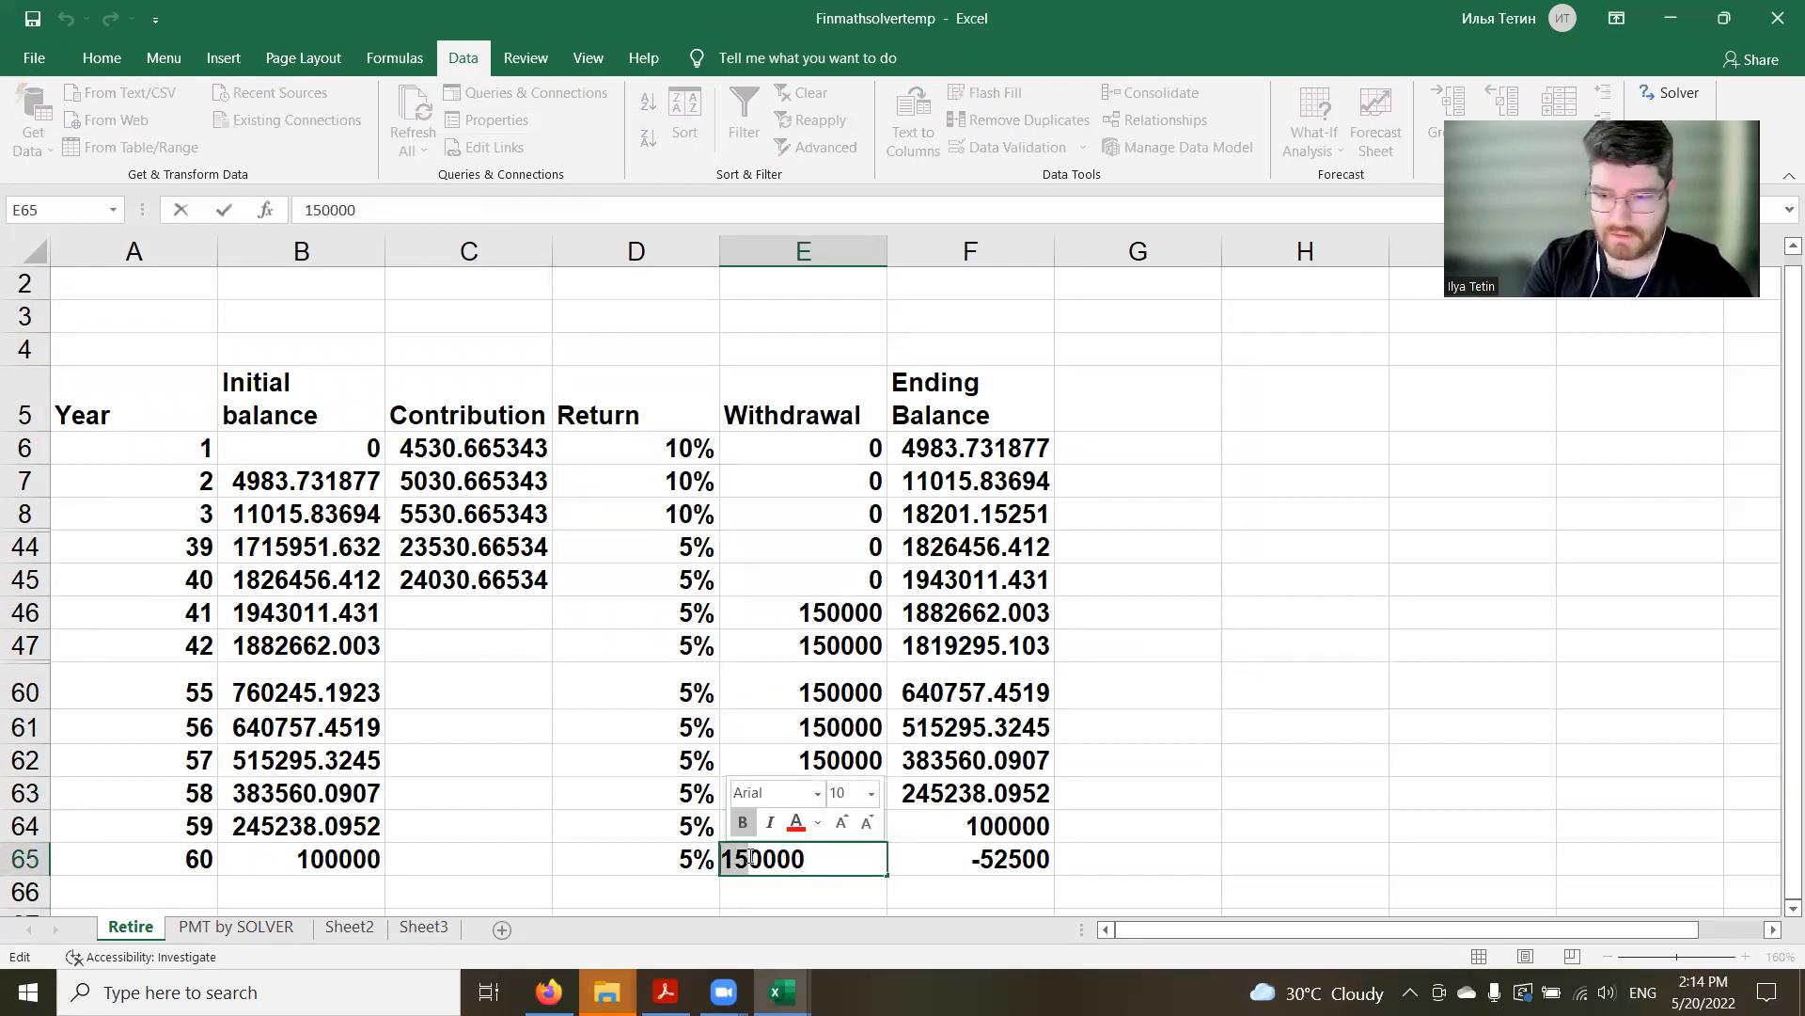
type("10")
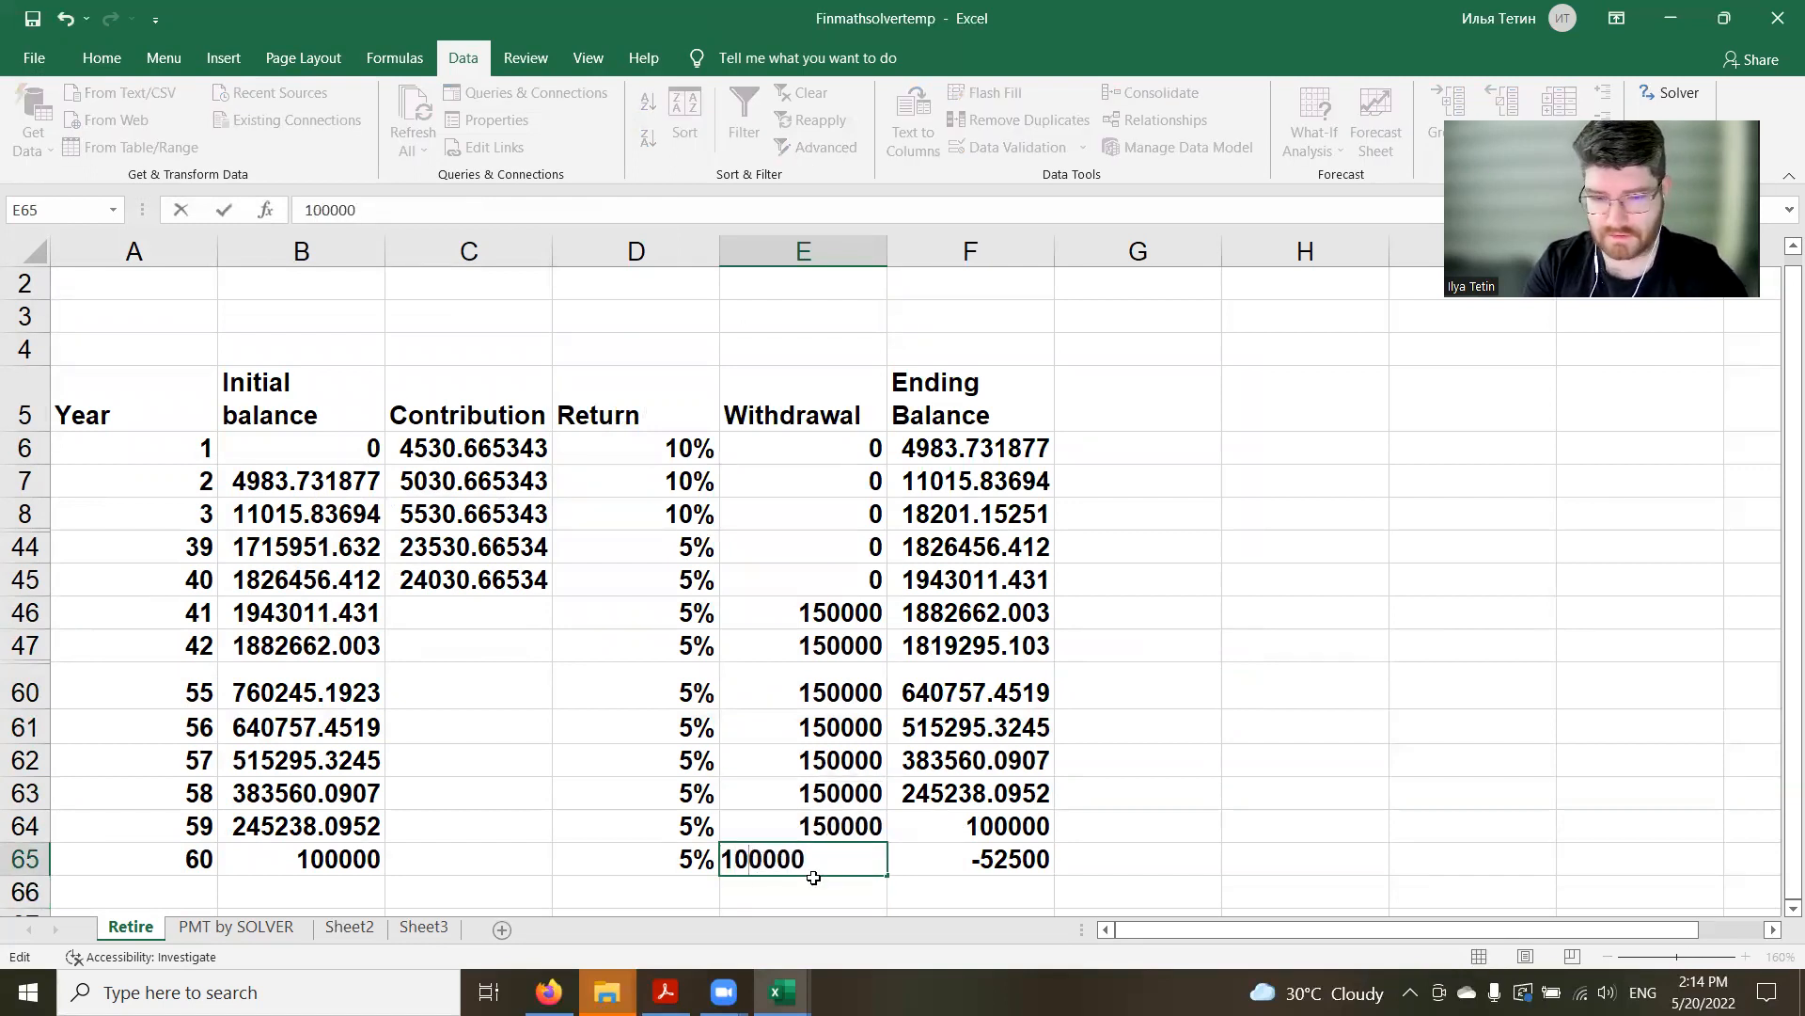
key("Return")
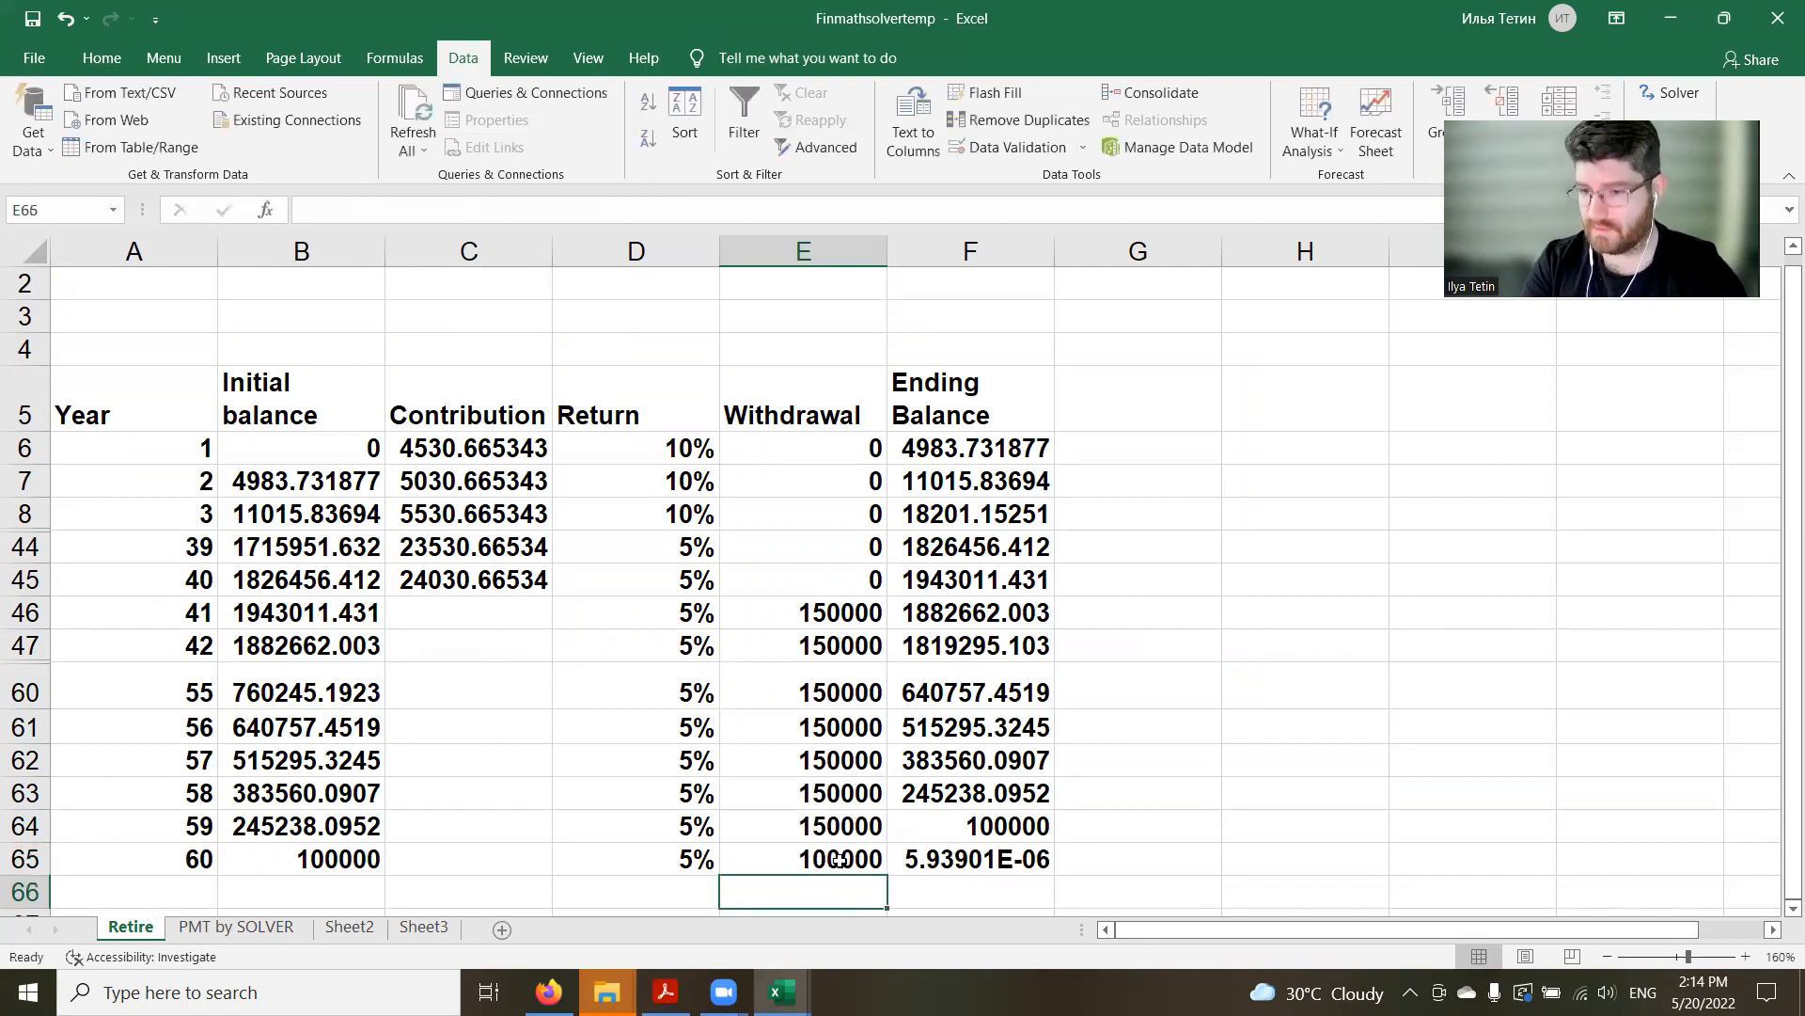
left_click(950, 872)
left_click(1159, 834)
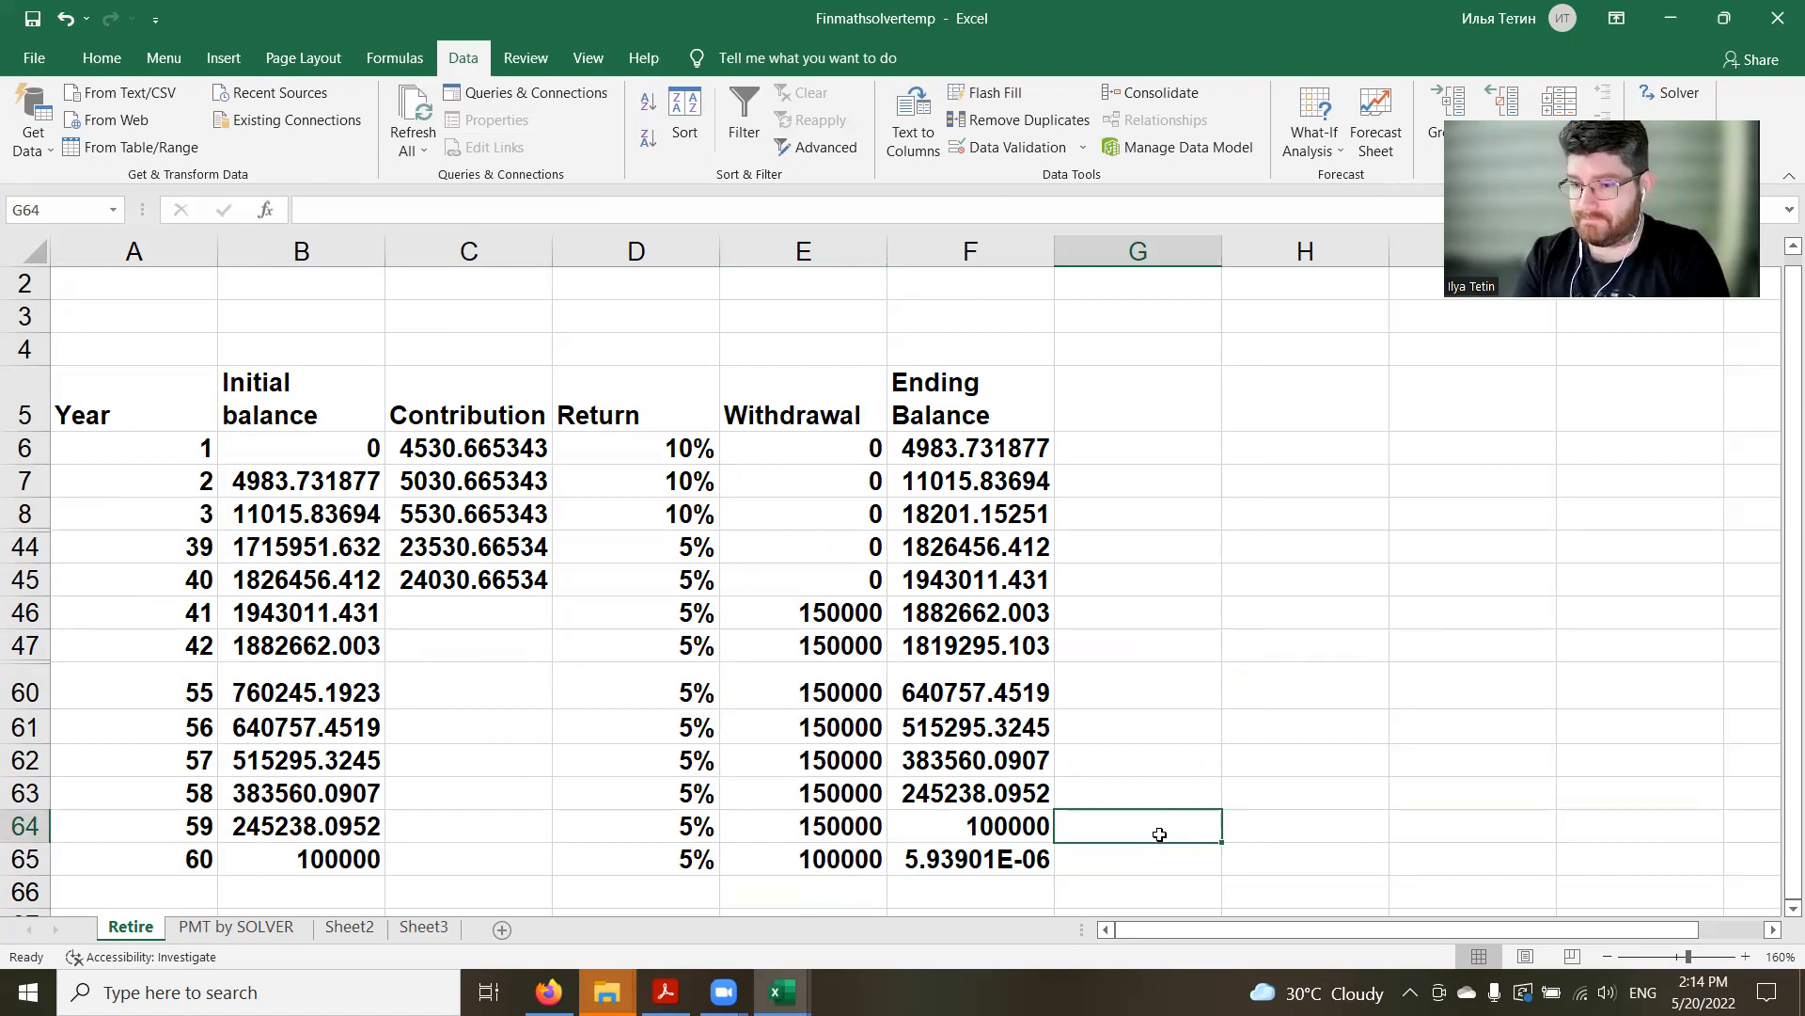
left_click(969, 830)
left_click(971, 860)
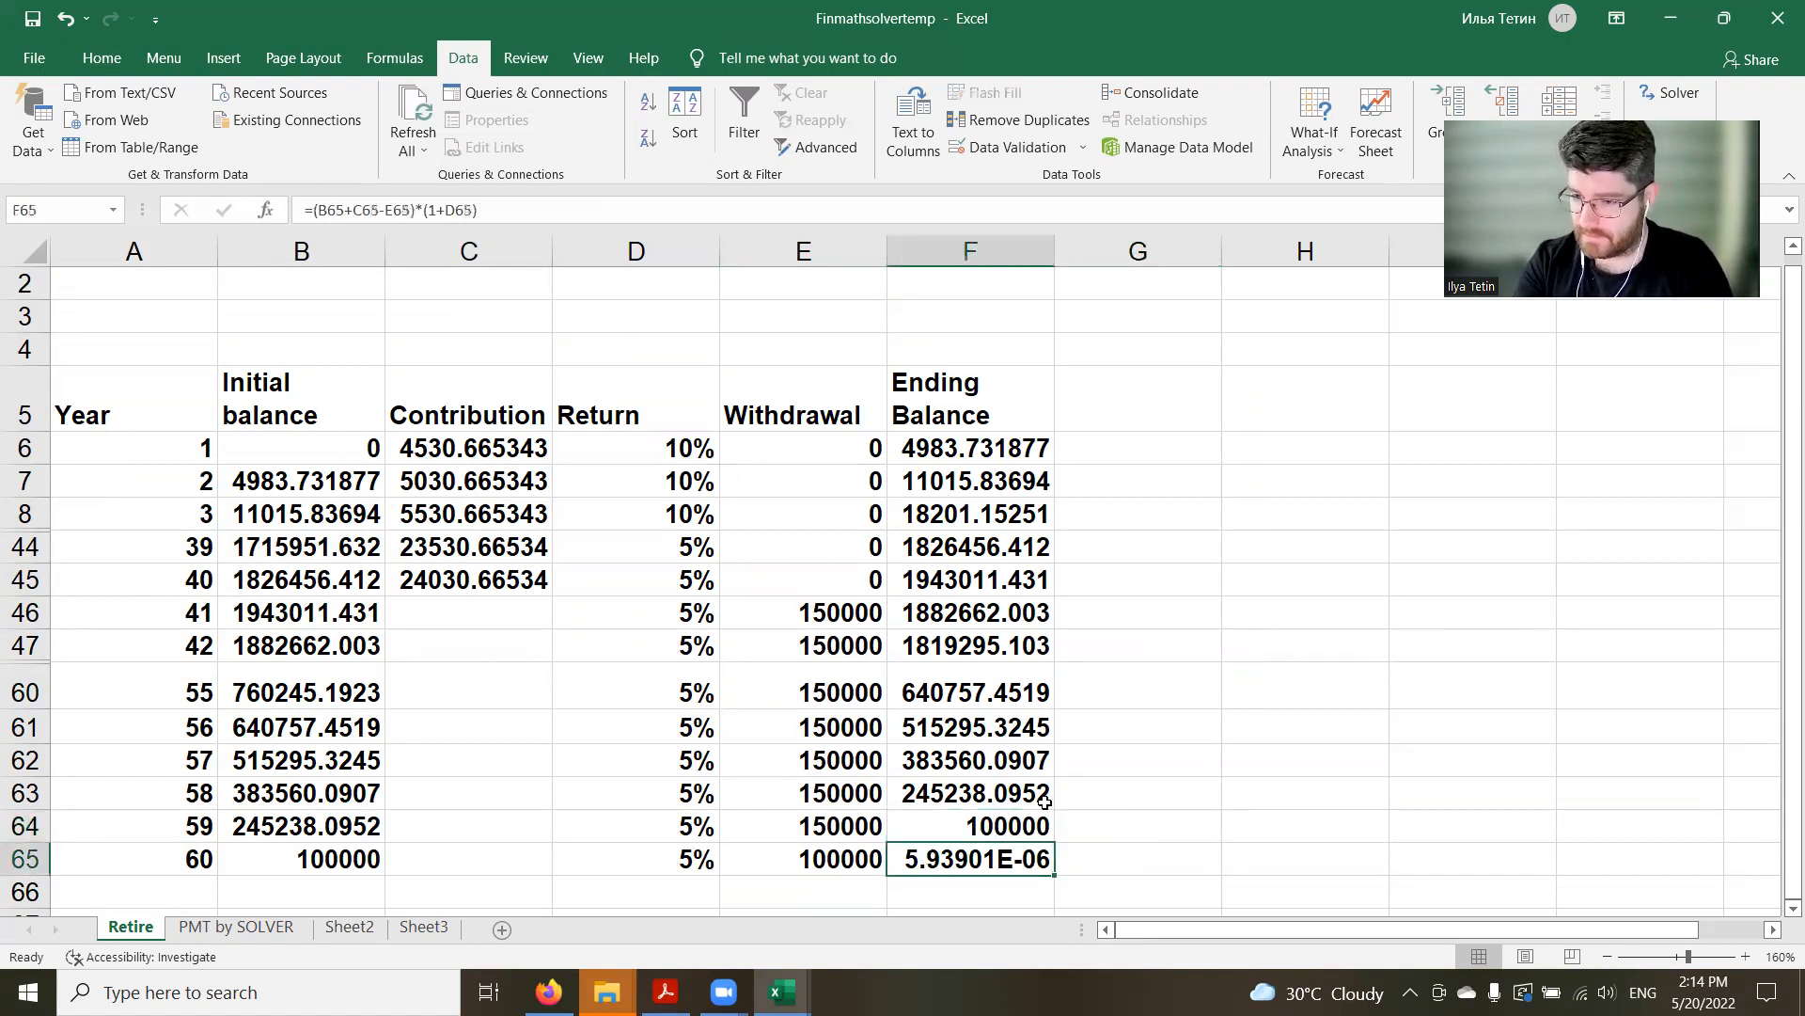
left_click(1066, 776)
Inspect the stored value of the year 1 contribution in C6
double_click(450, 440)
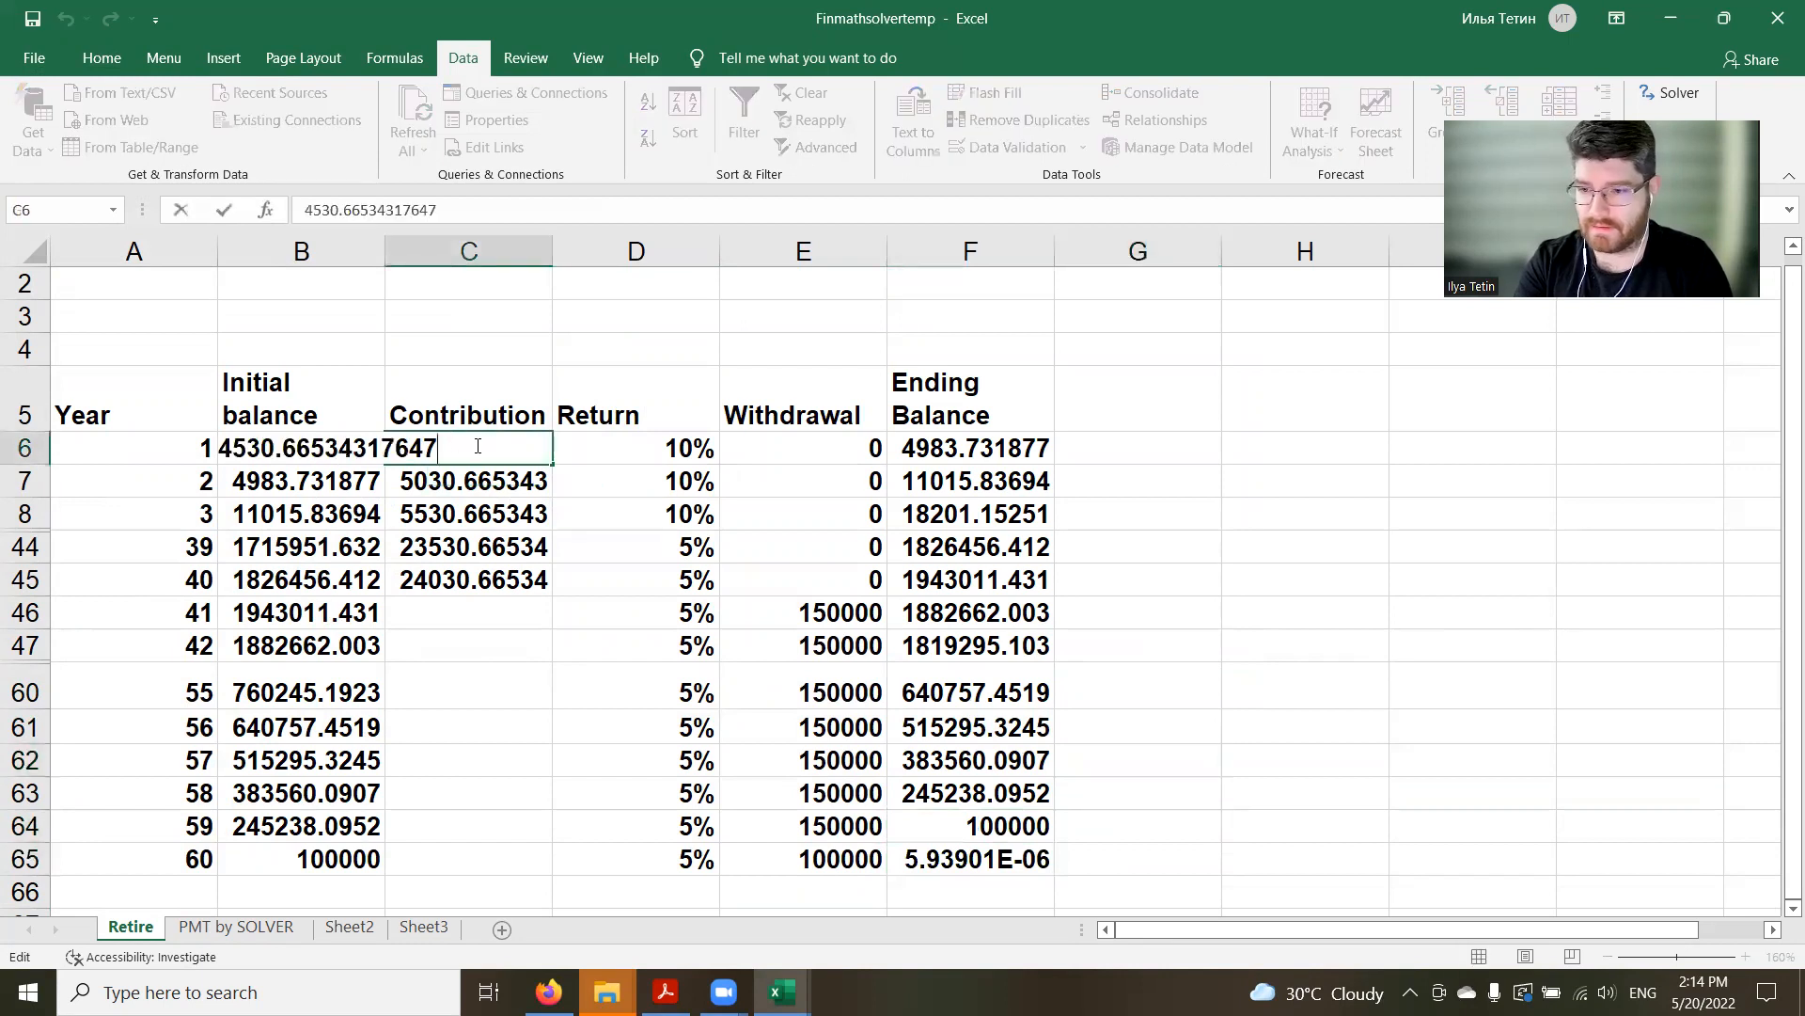
left_click(1042, 451)
left_click(1082, 489)
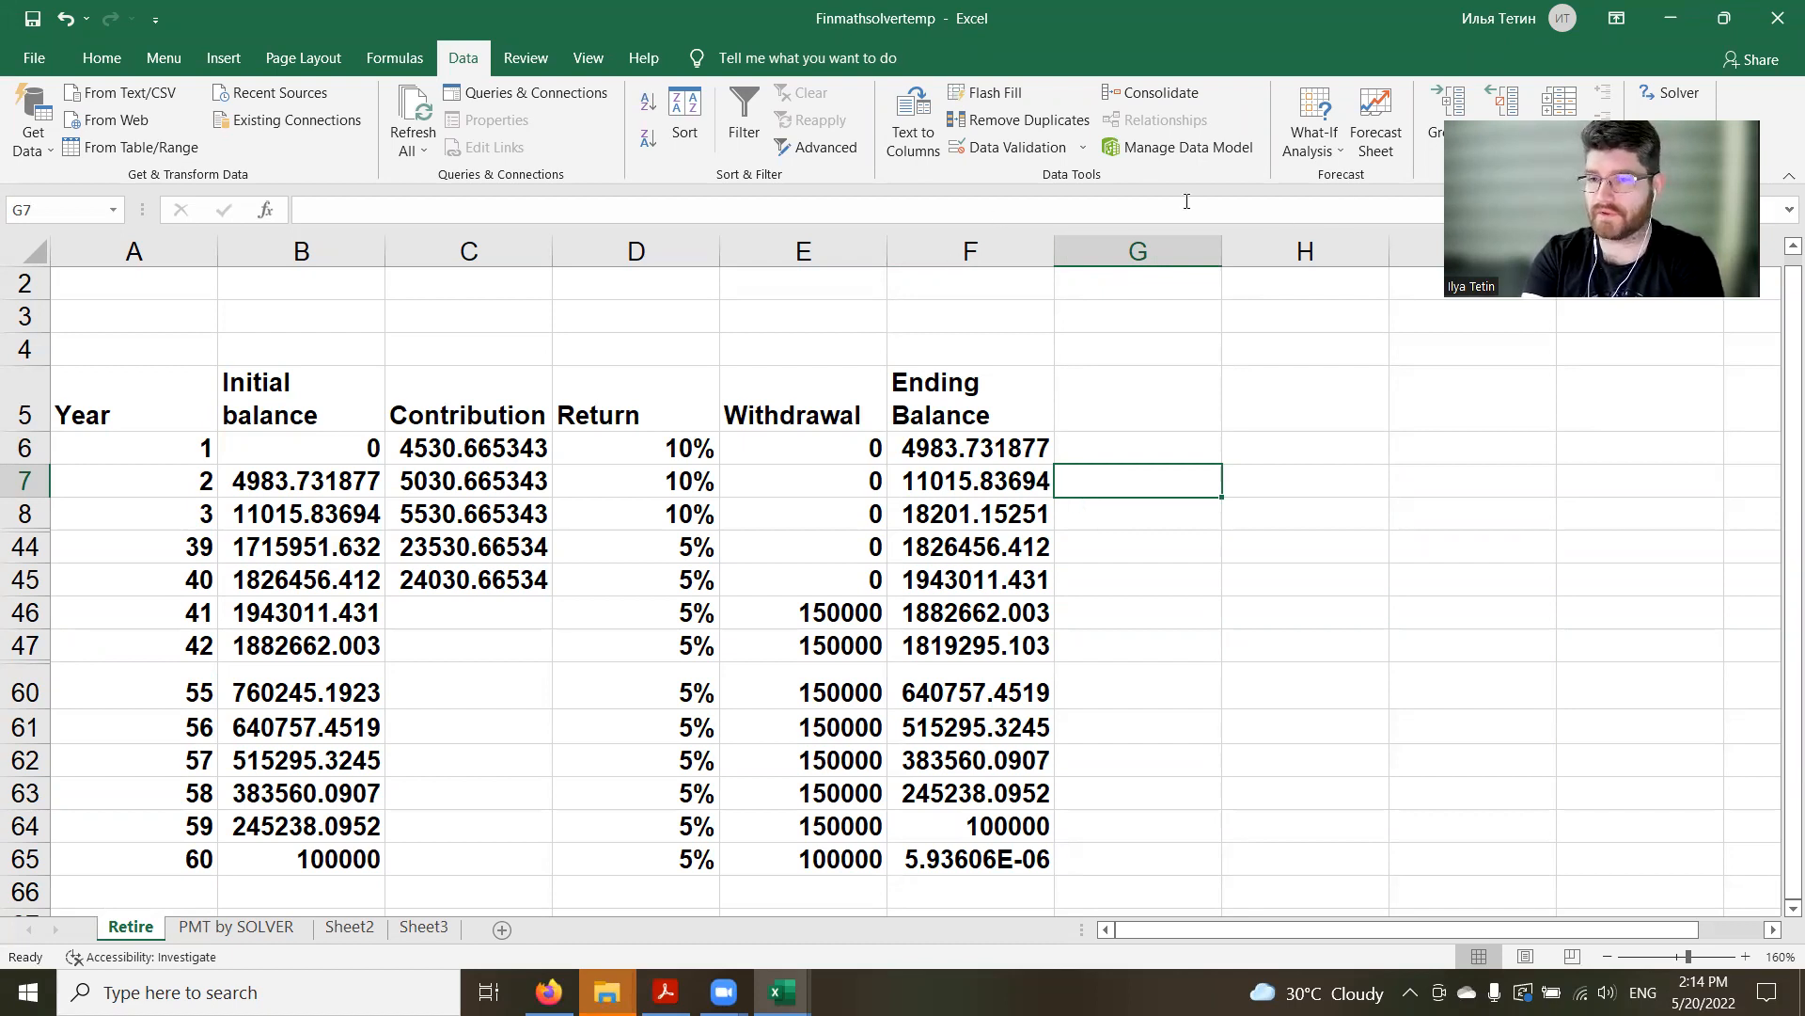
Review the Solver objective, constraints and available solving methods, and close the parameters without solving
left_click(378, 492)
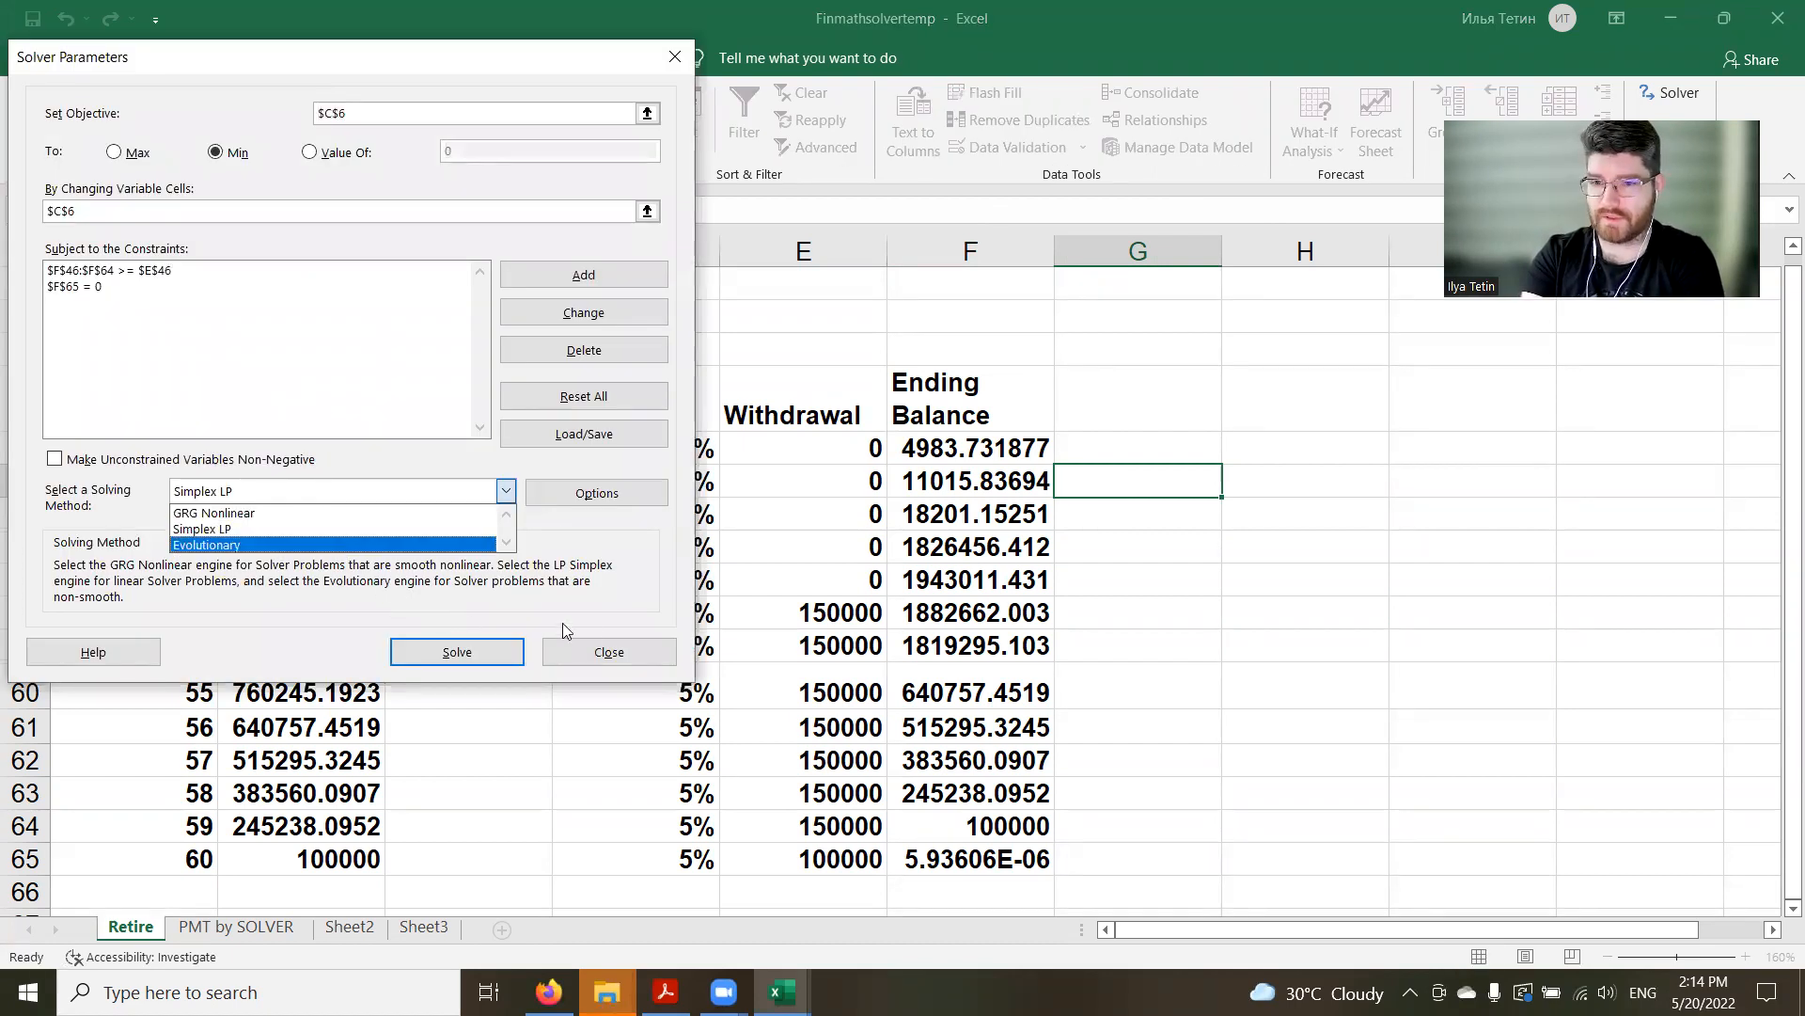
left_click(608, 653)
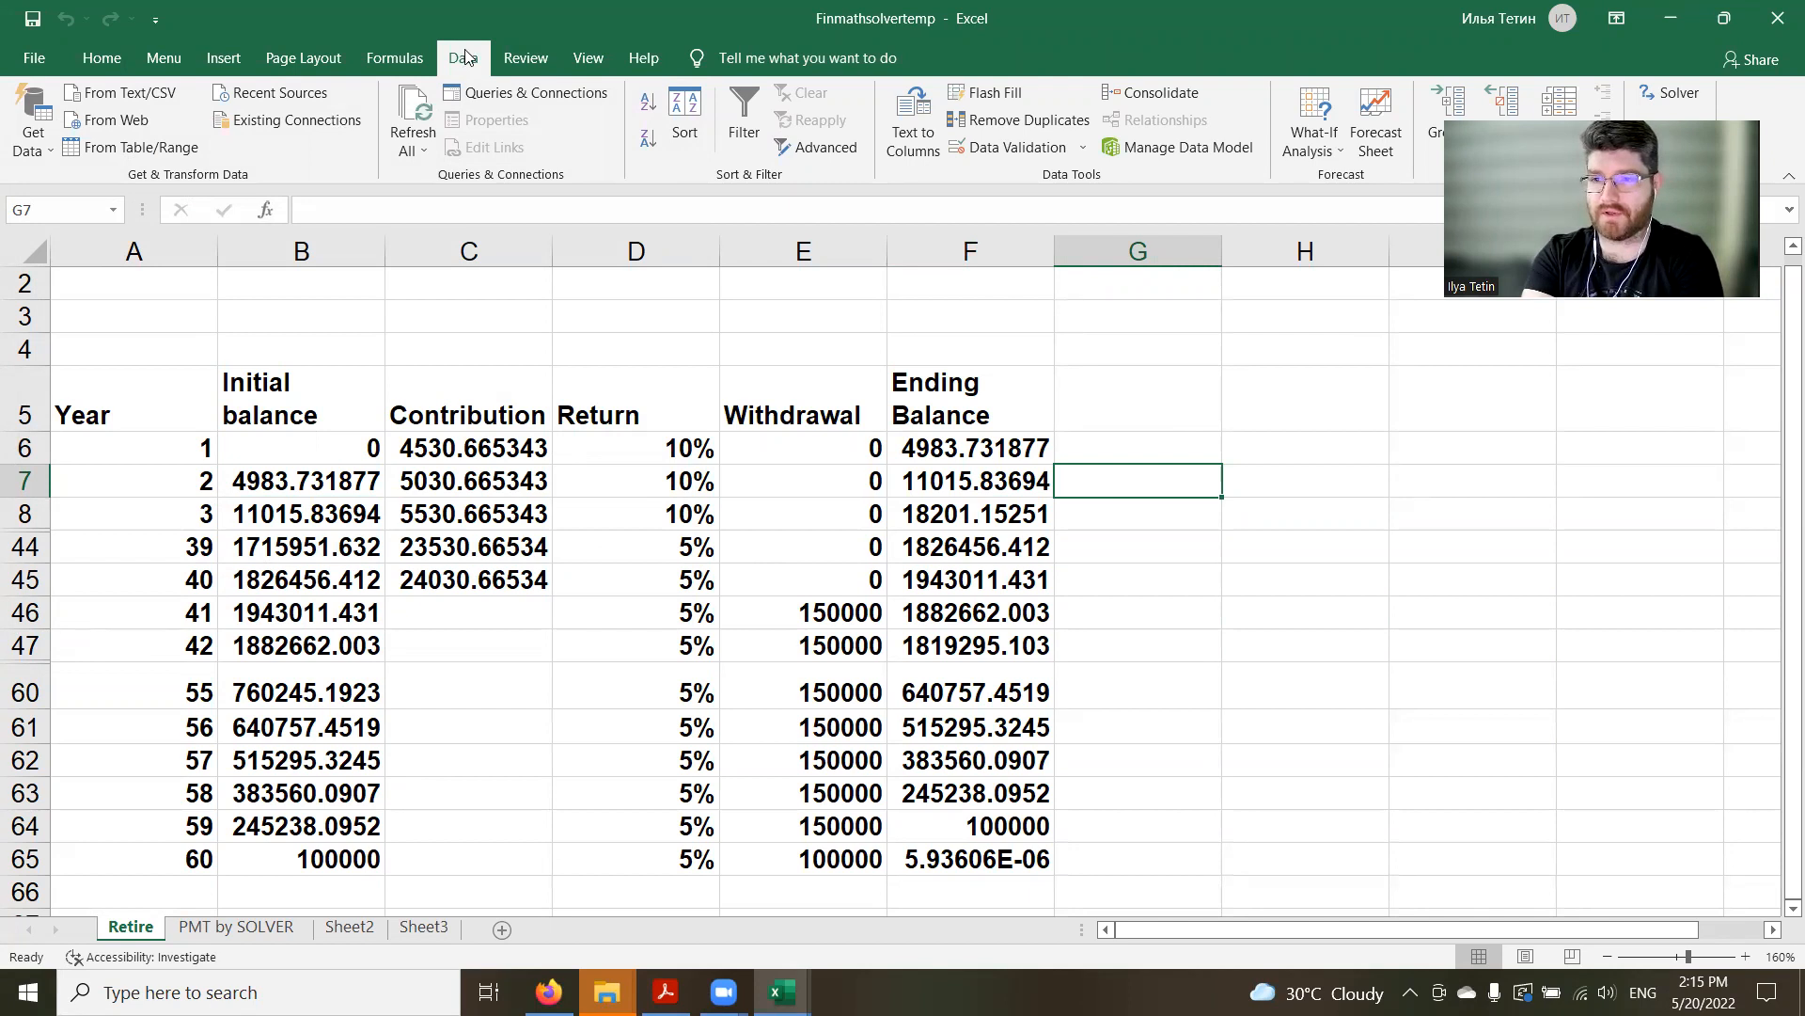
left_click(1670, 93)
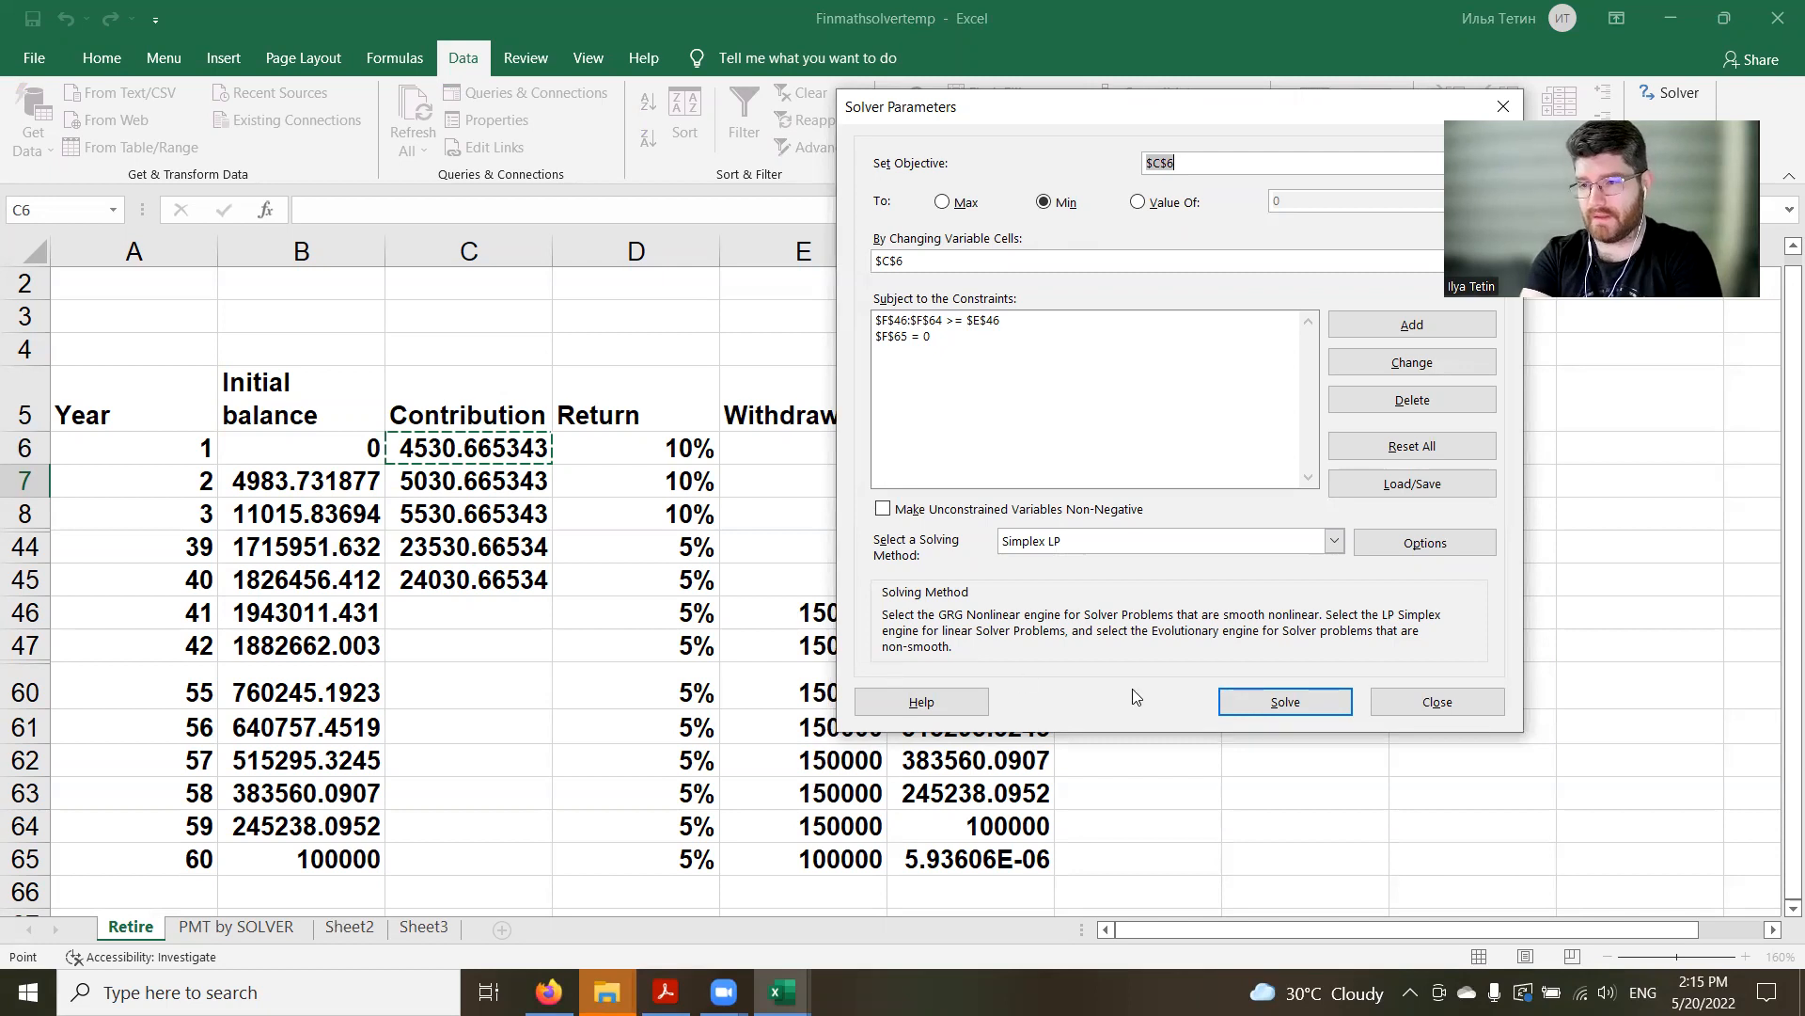
left_click_drag(1395, 110, 1170, 120)
left_click(1277, 113)
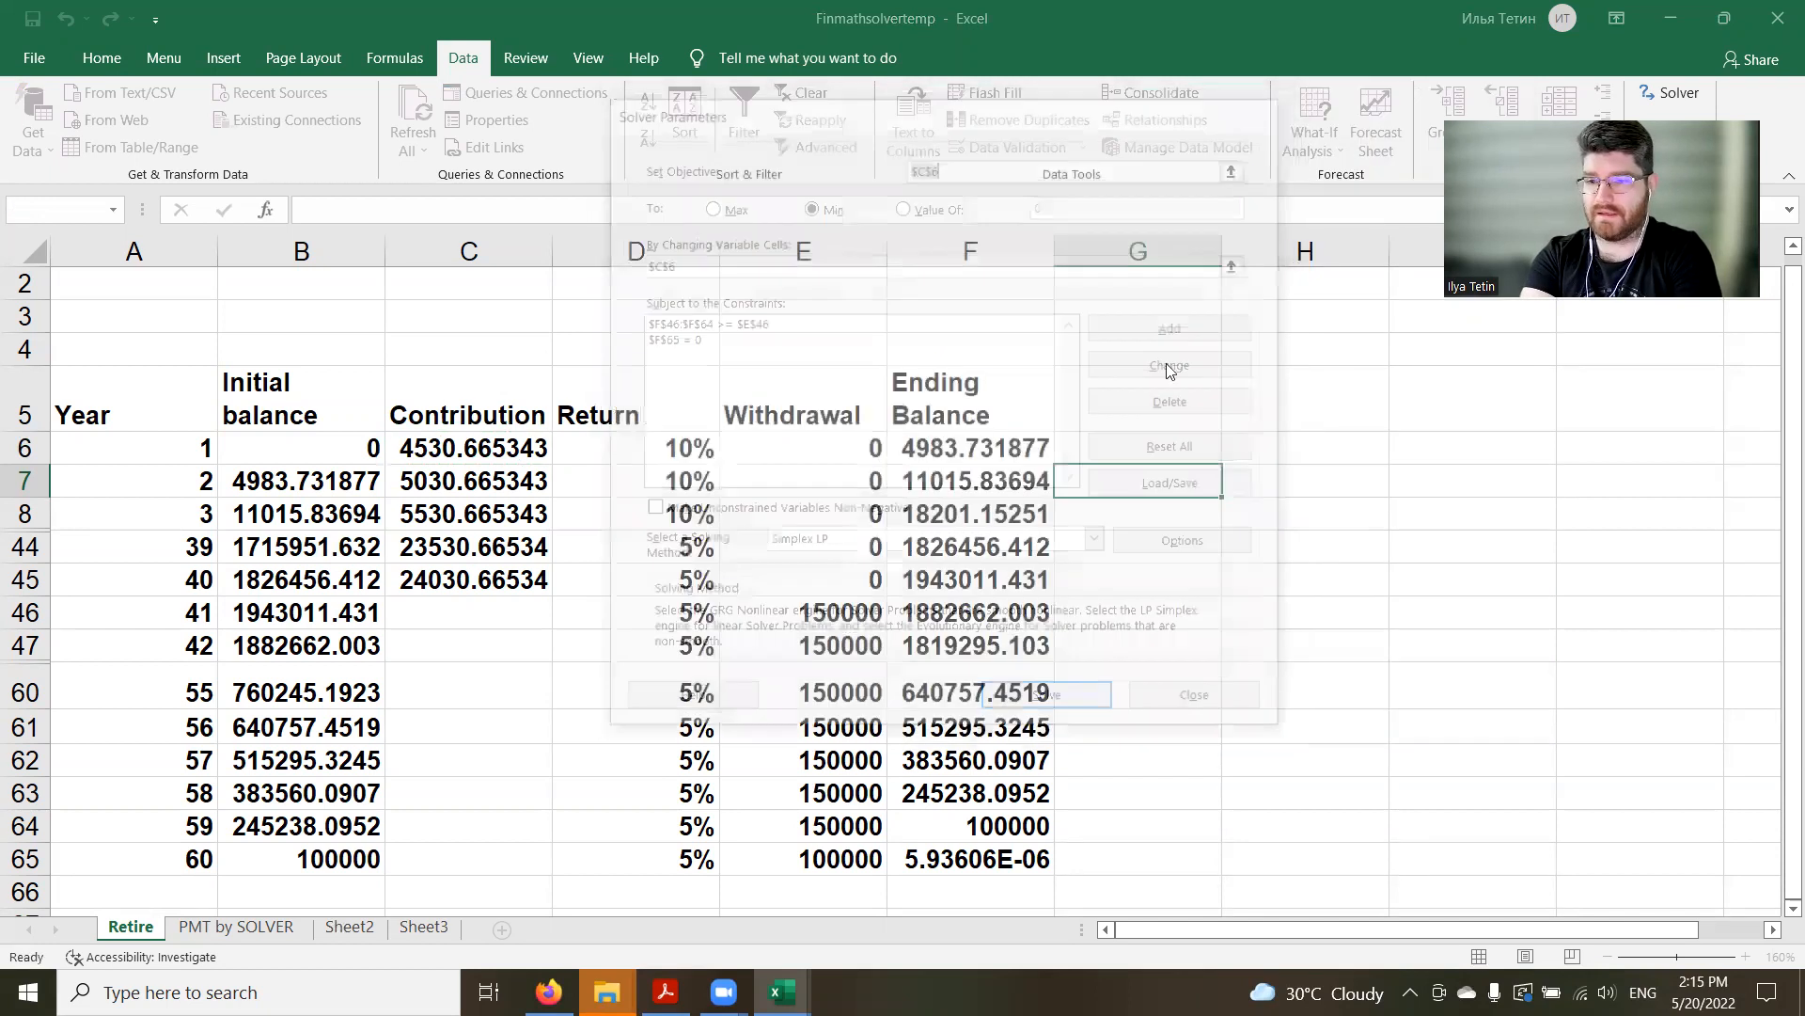
Examine how the initial balances, withdrawals and ending balances of years 58 to 60 in rows 63 to 65 feed each other
left_click_drag(852, 831, 964, 830)
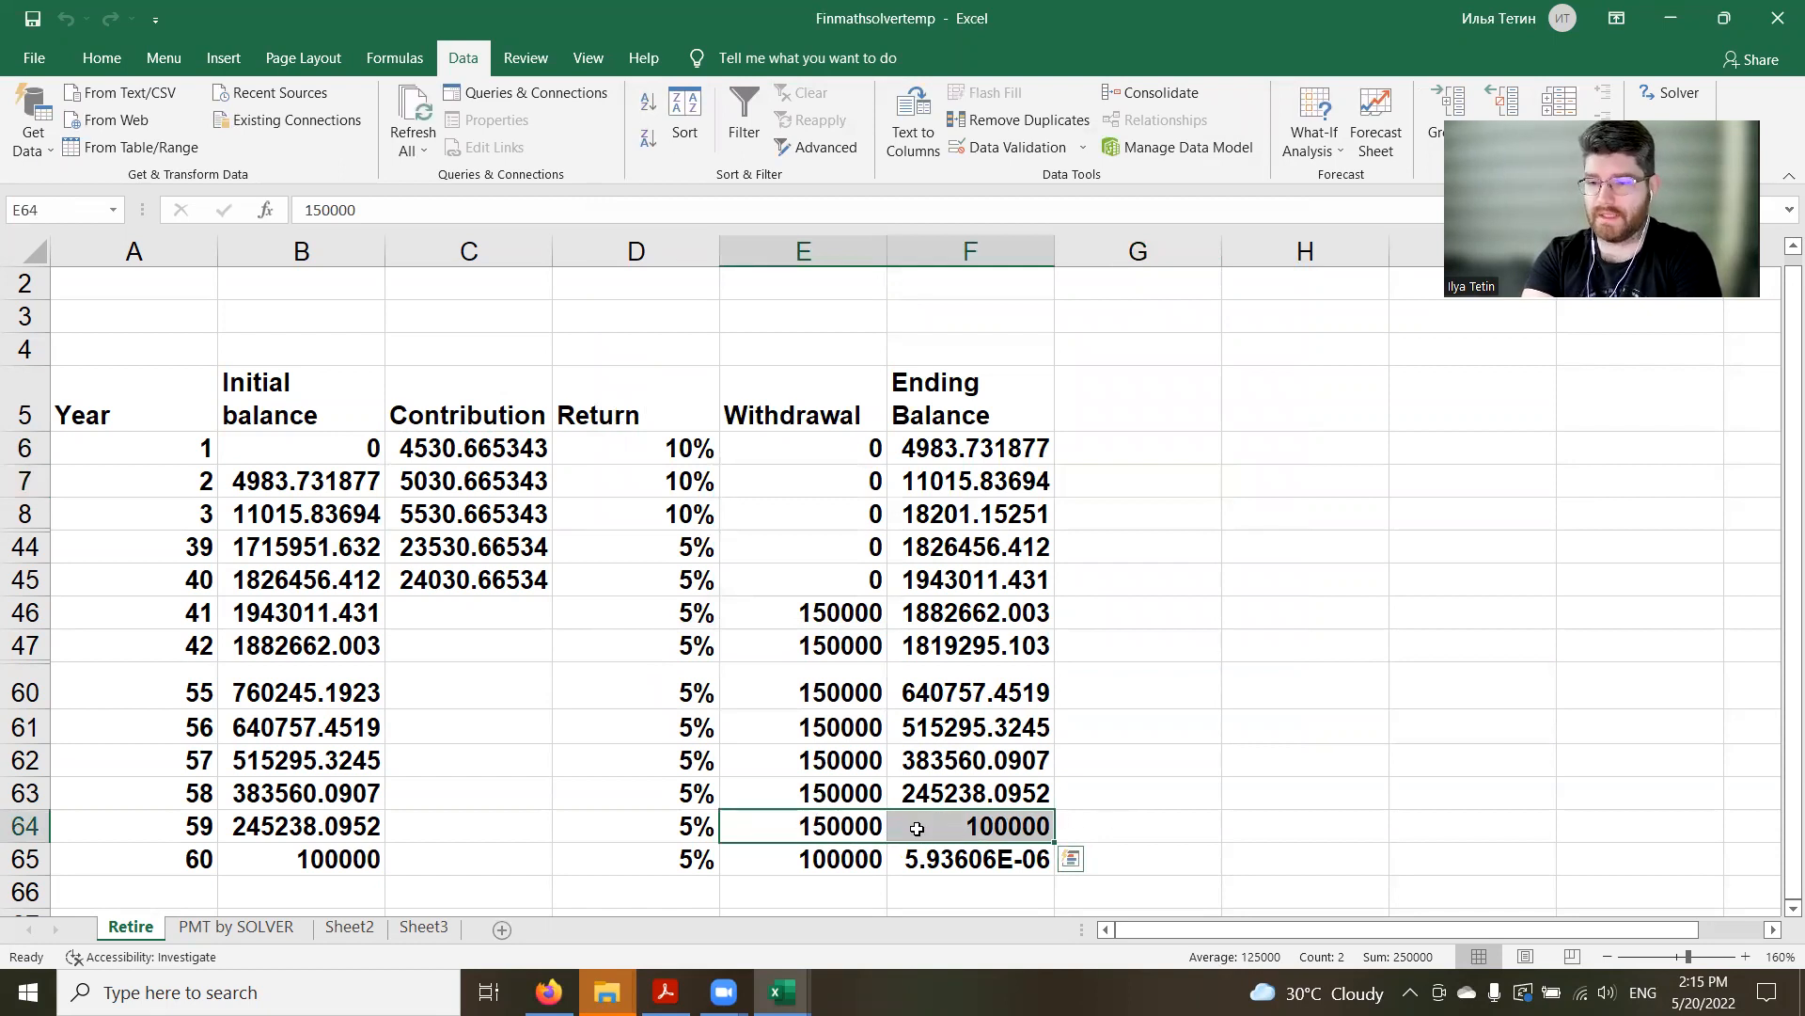
left_click(817, 821)
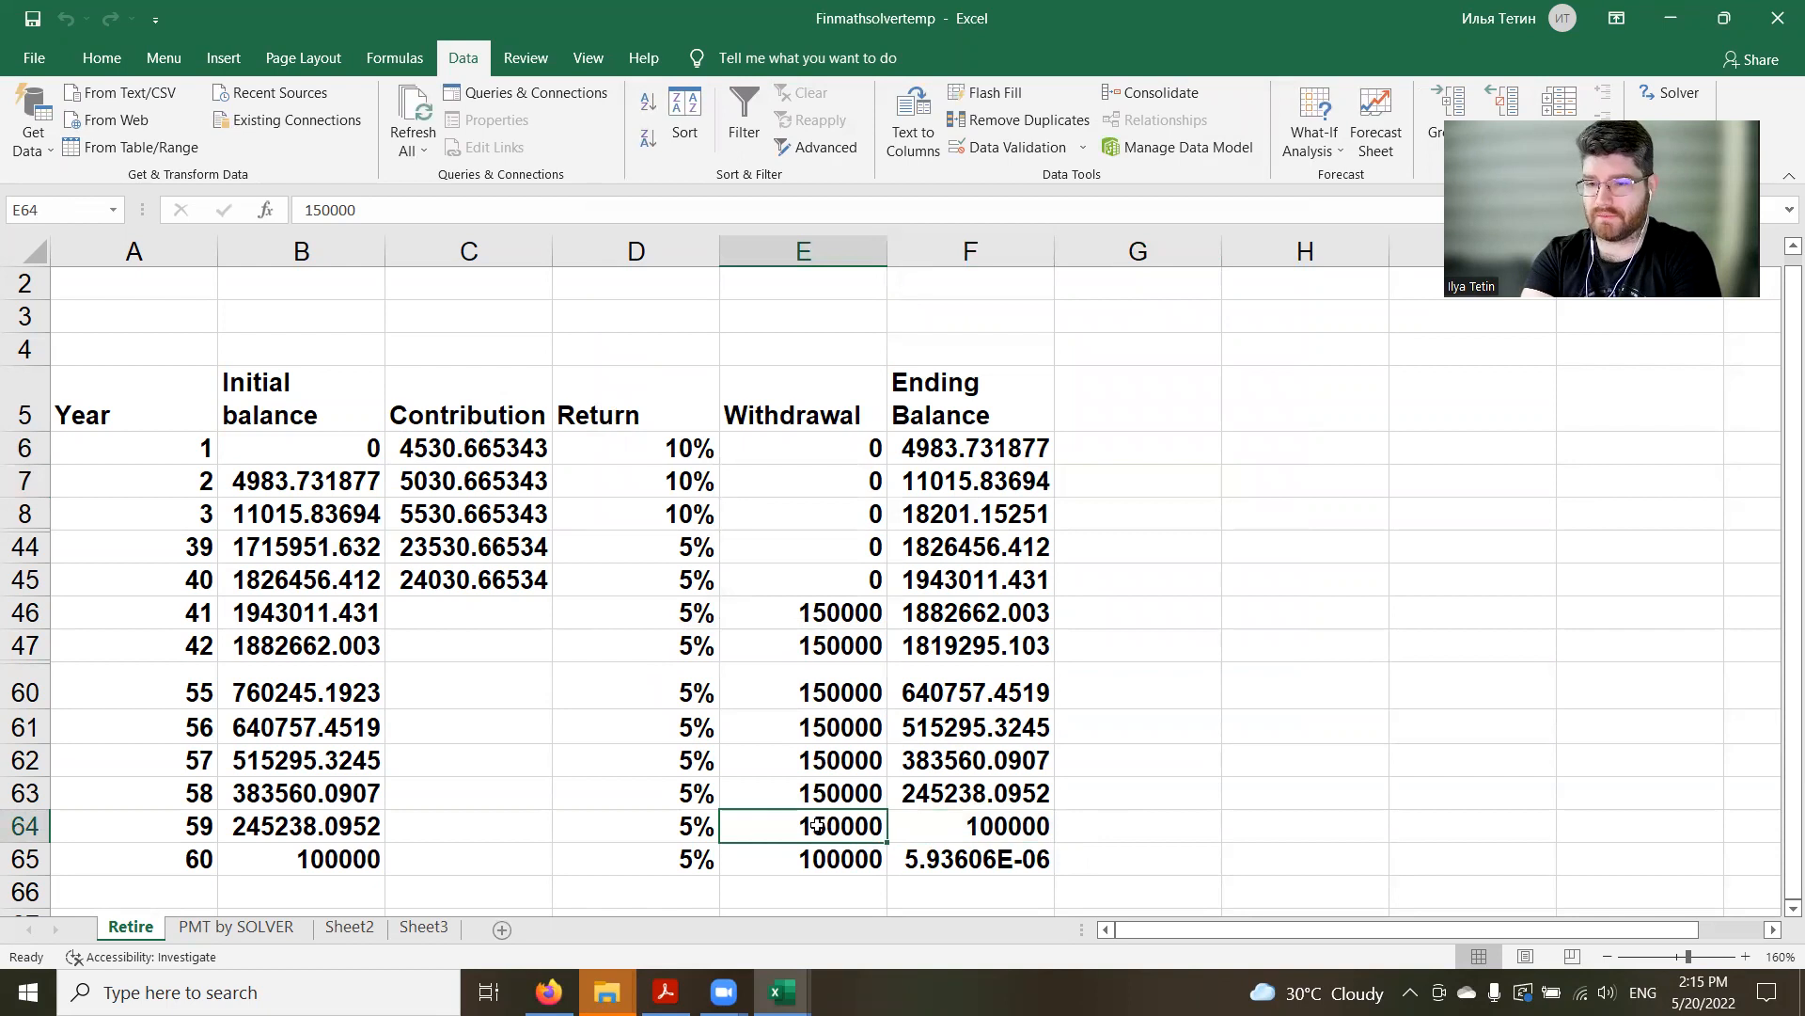
left_click(964, 824)
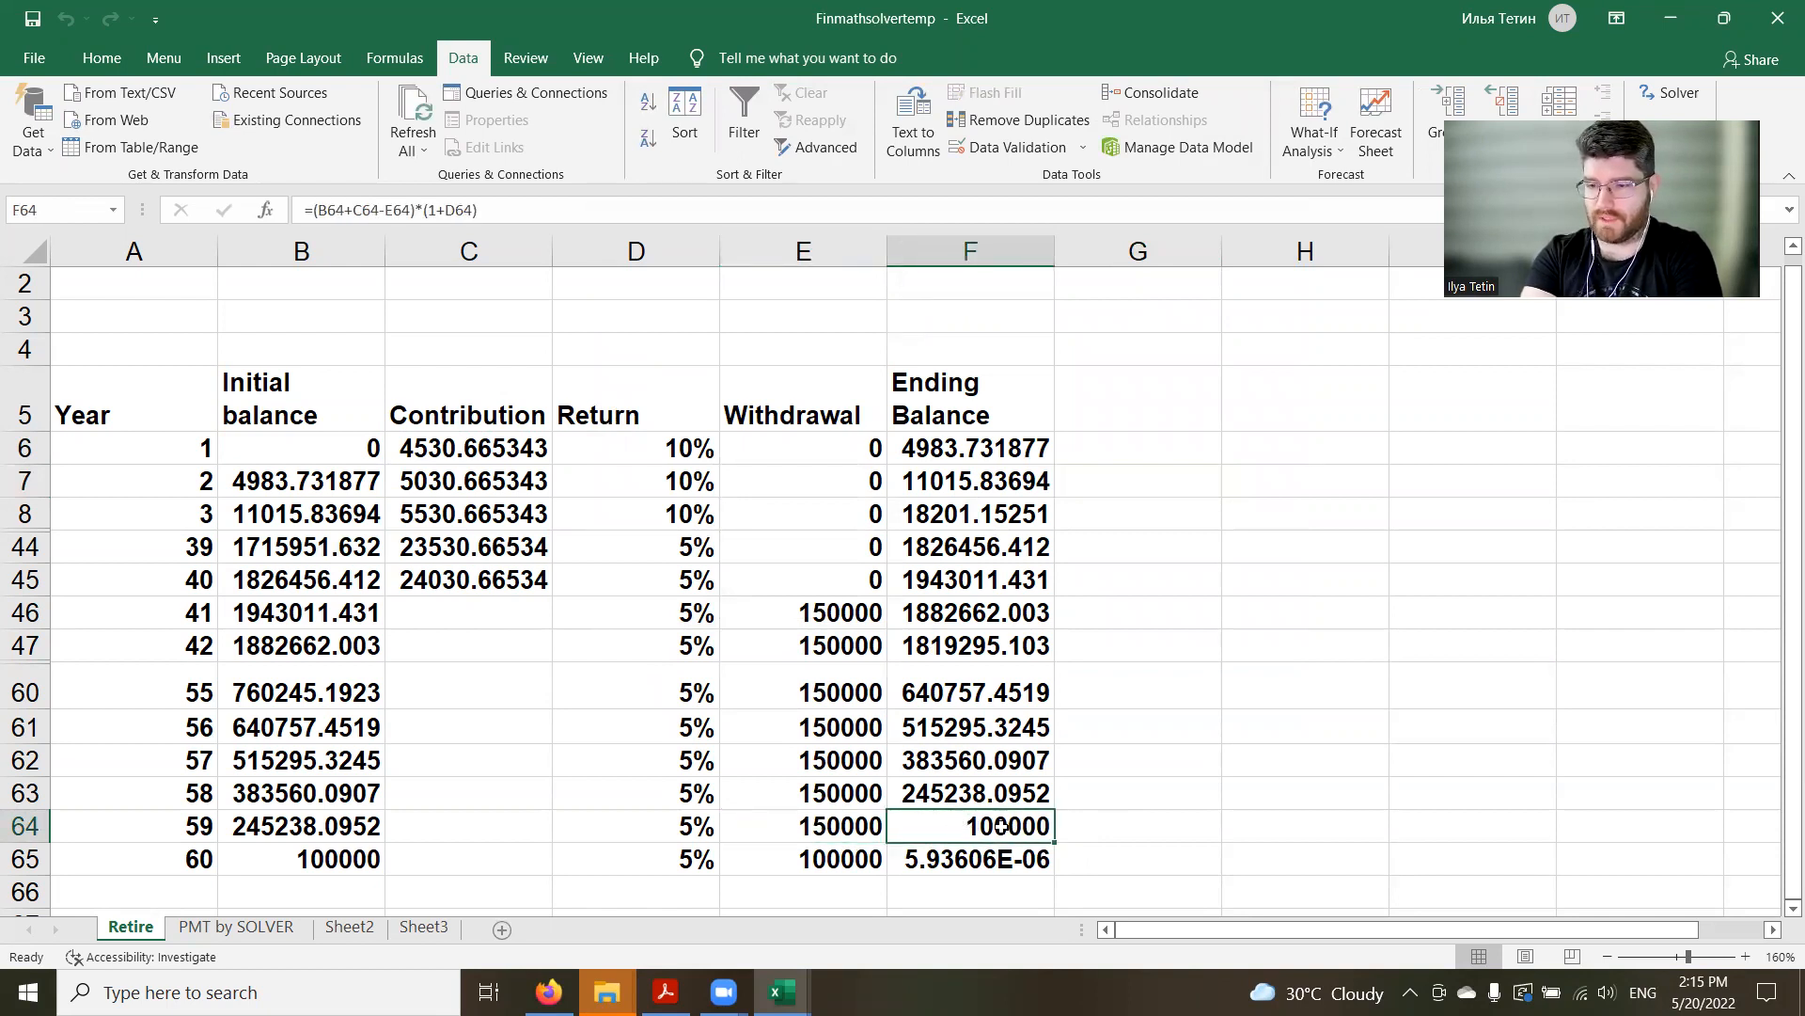
left_click(376, 824)
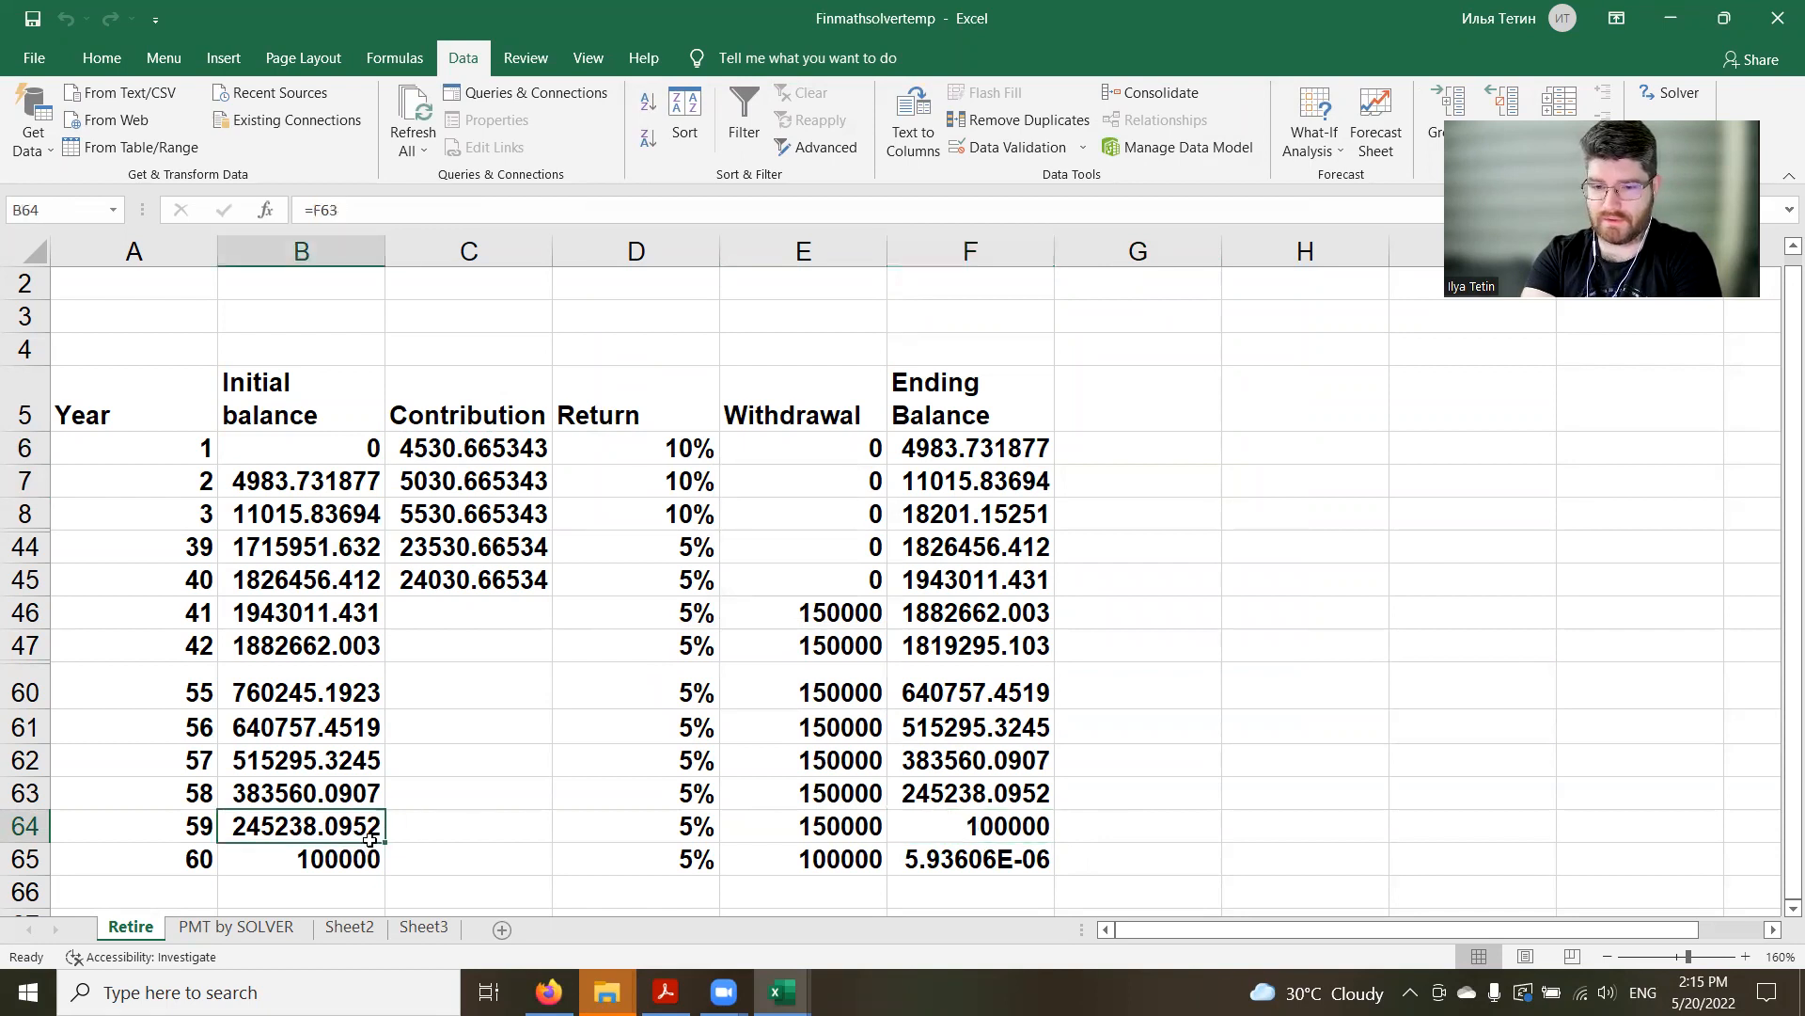
left_click_drag(382, 851, 404, 859)
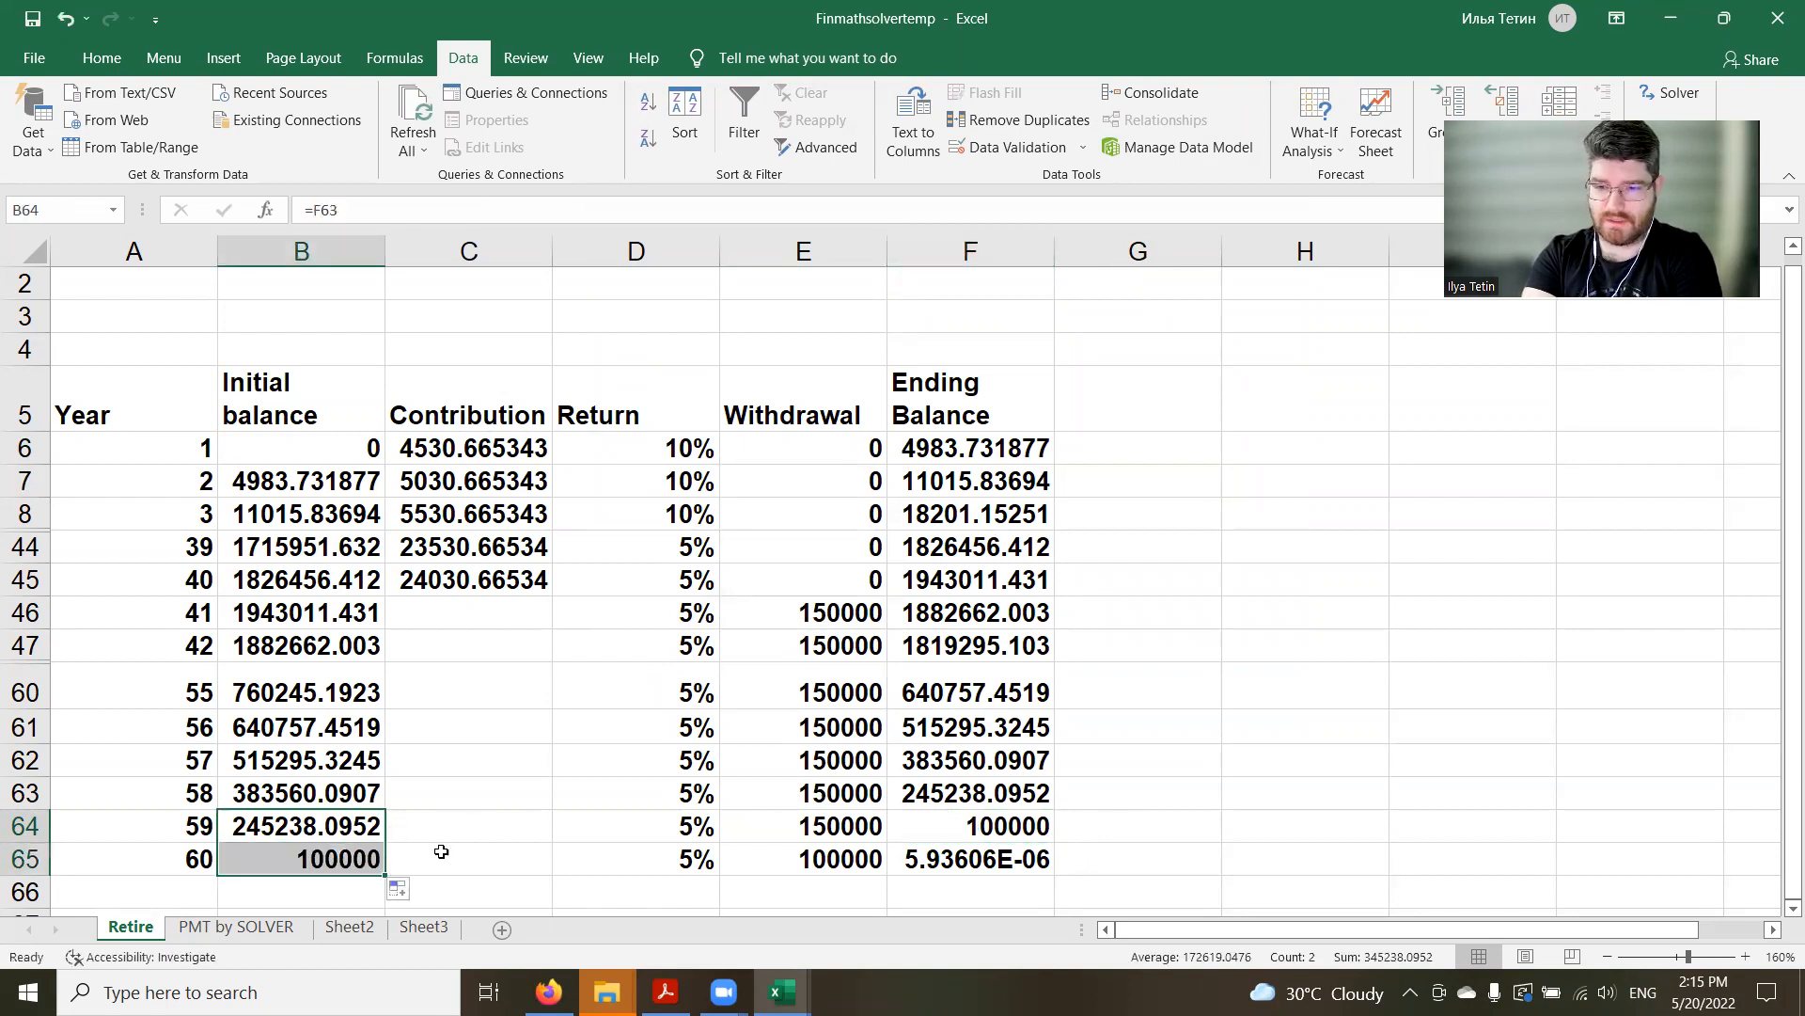
left_click(437, 852)
left_click(963, 826)
left_click(310, 858)
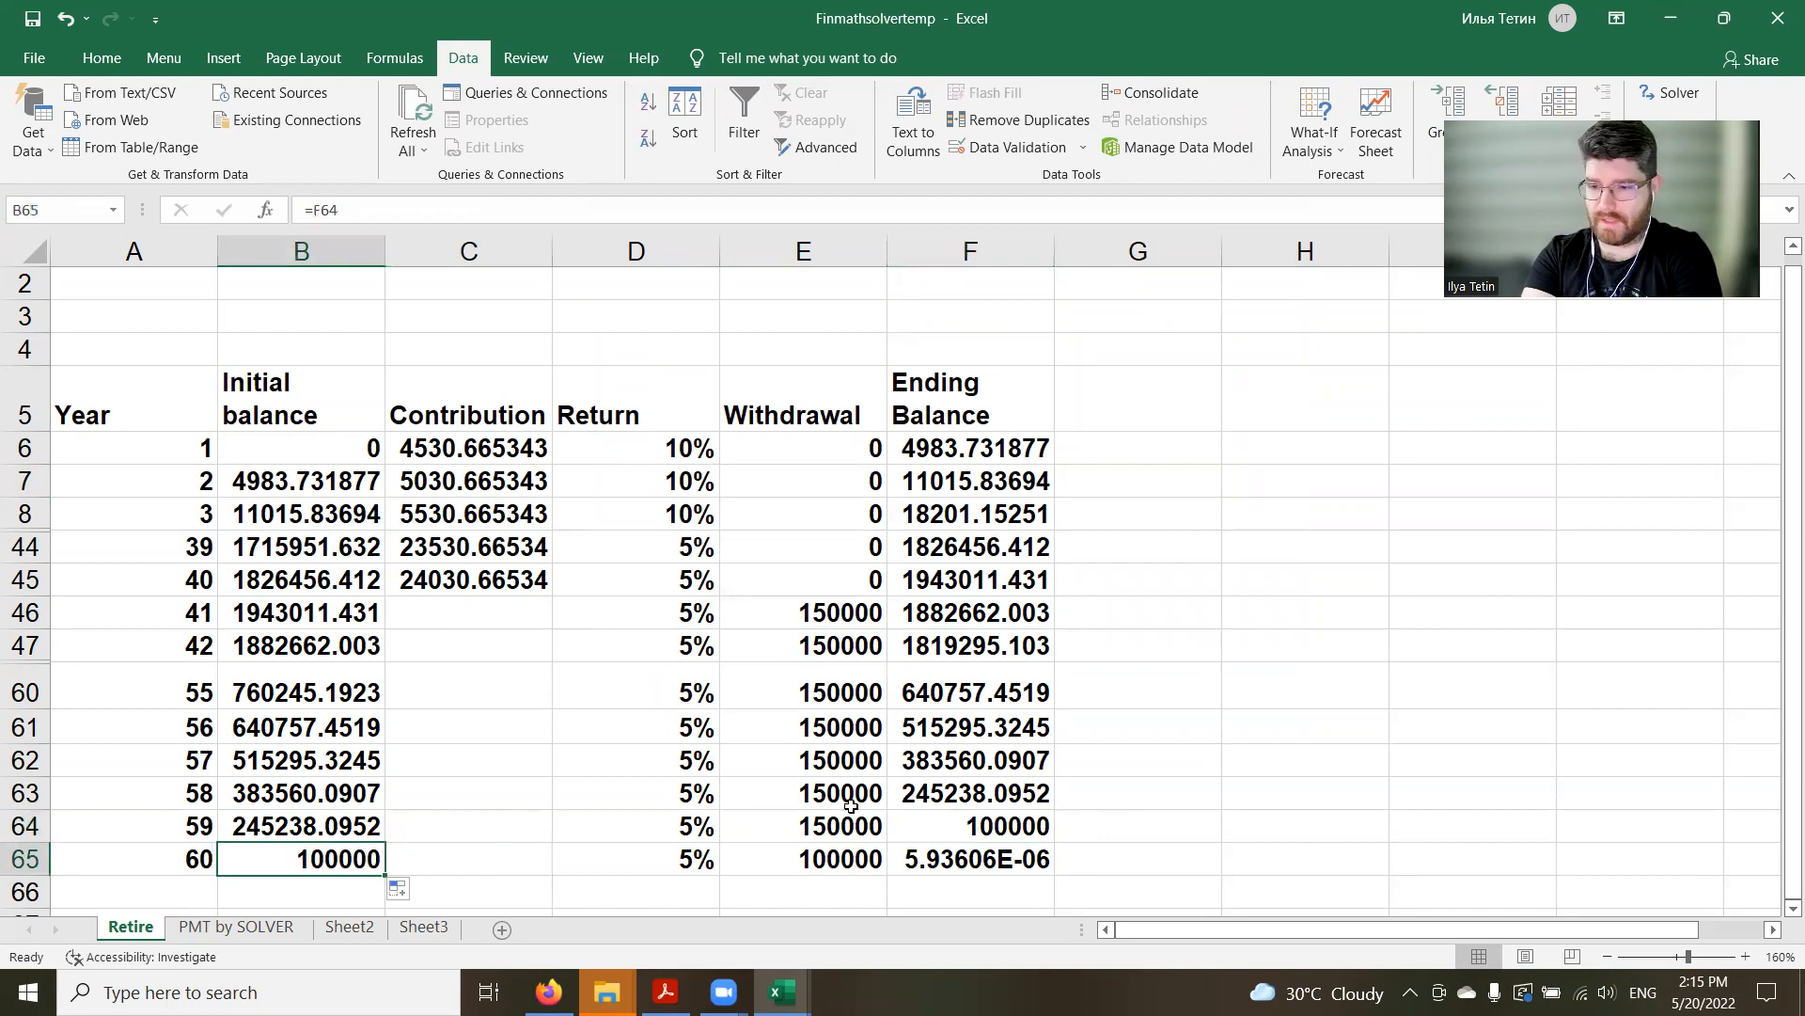
left_click(818, 793)
Run Solver with the constraints $F$46:$F$64 >= $E$46 and $F$65 = 0, and discard the result
left_click(1679, 92)
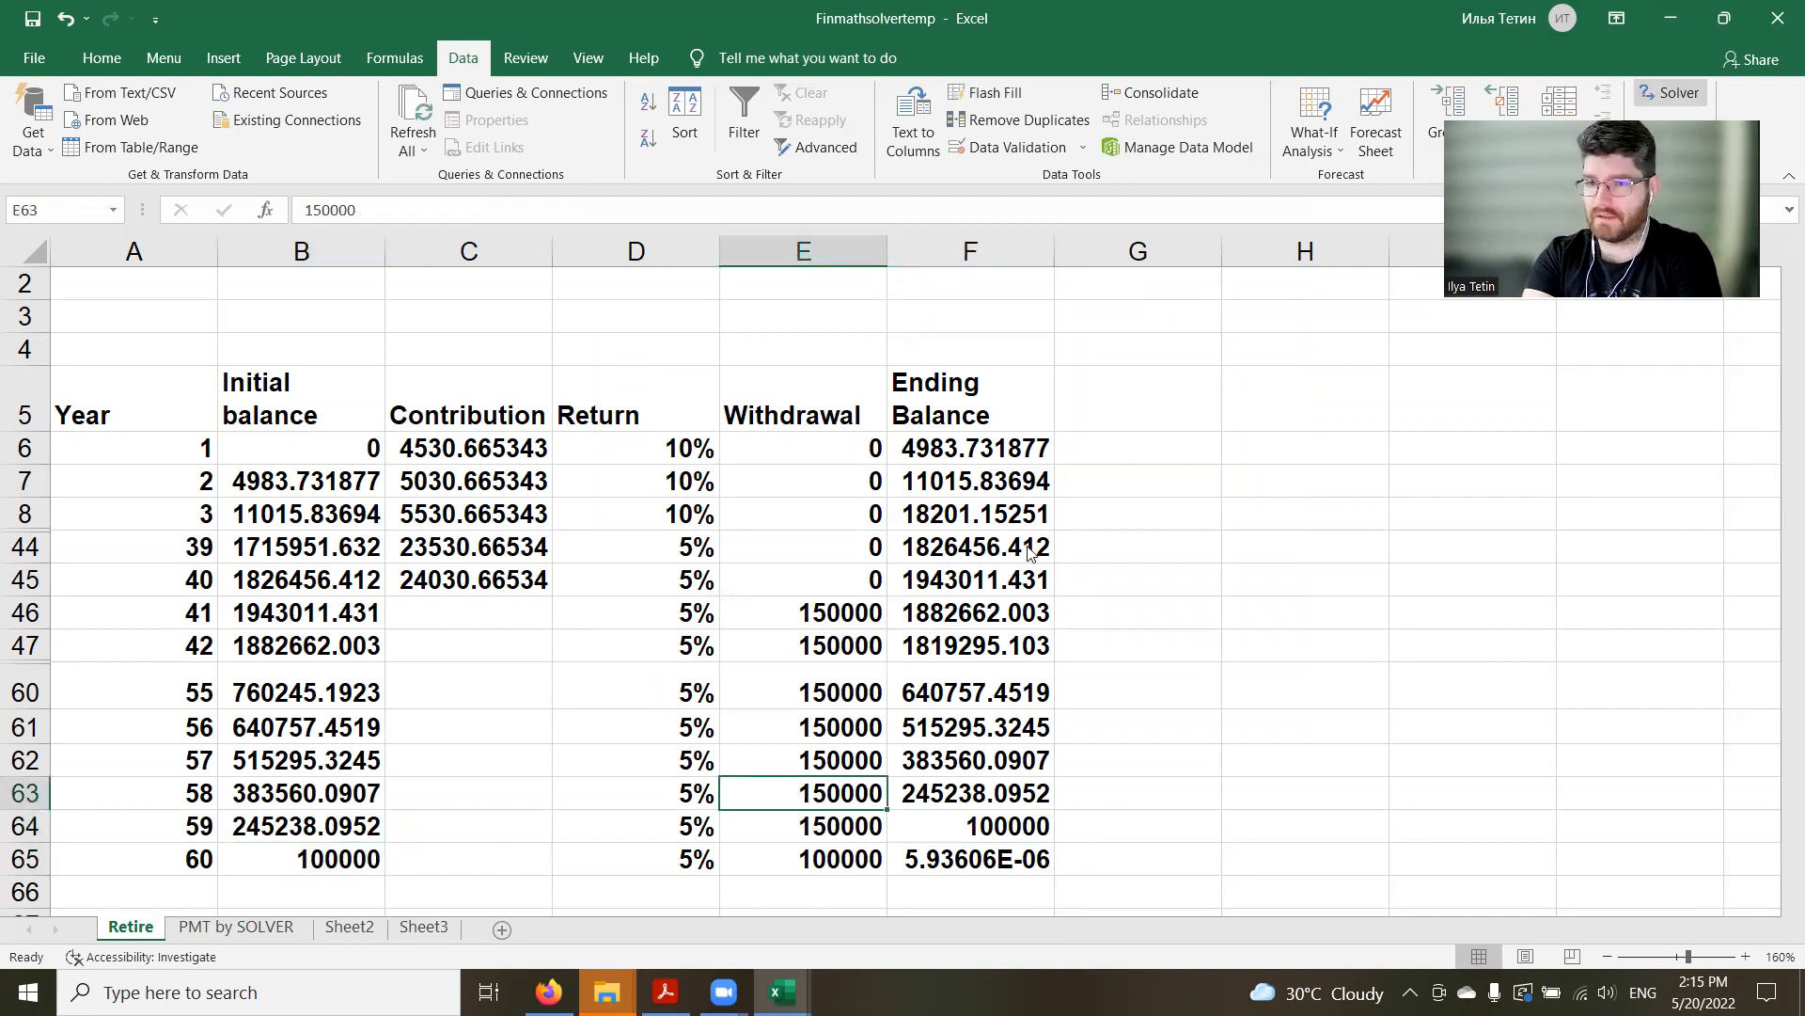
left_click(1023, 700)
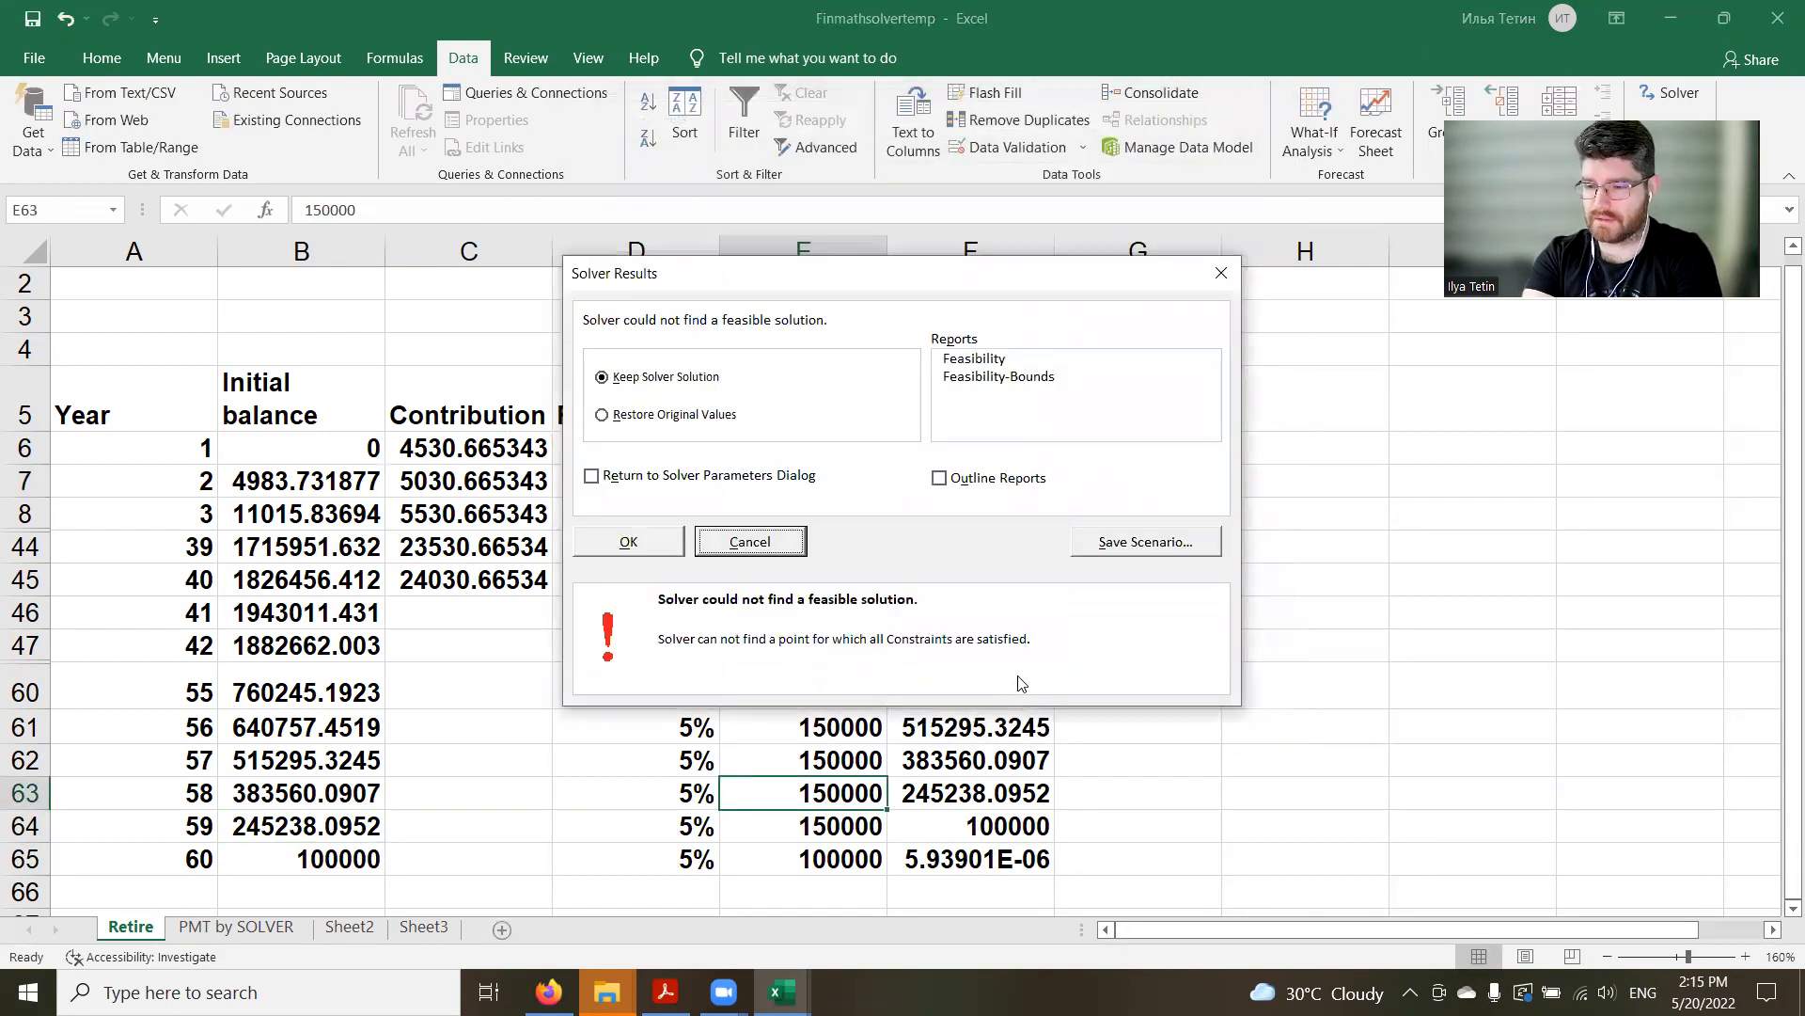
left_click(766, 548)
left_click(1122, 652)
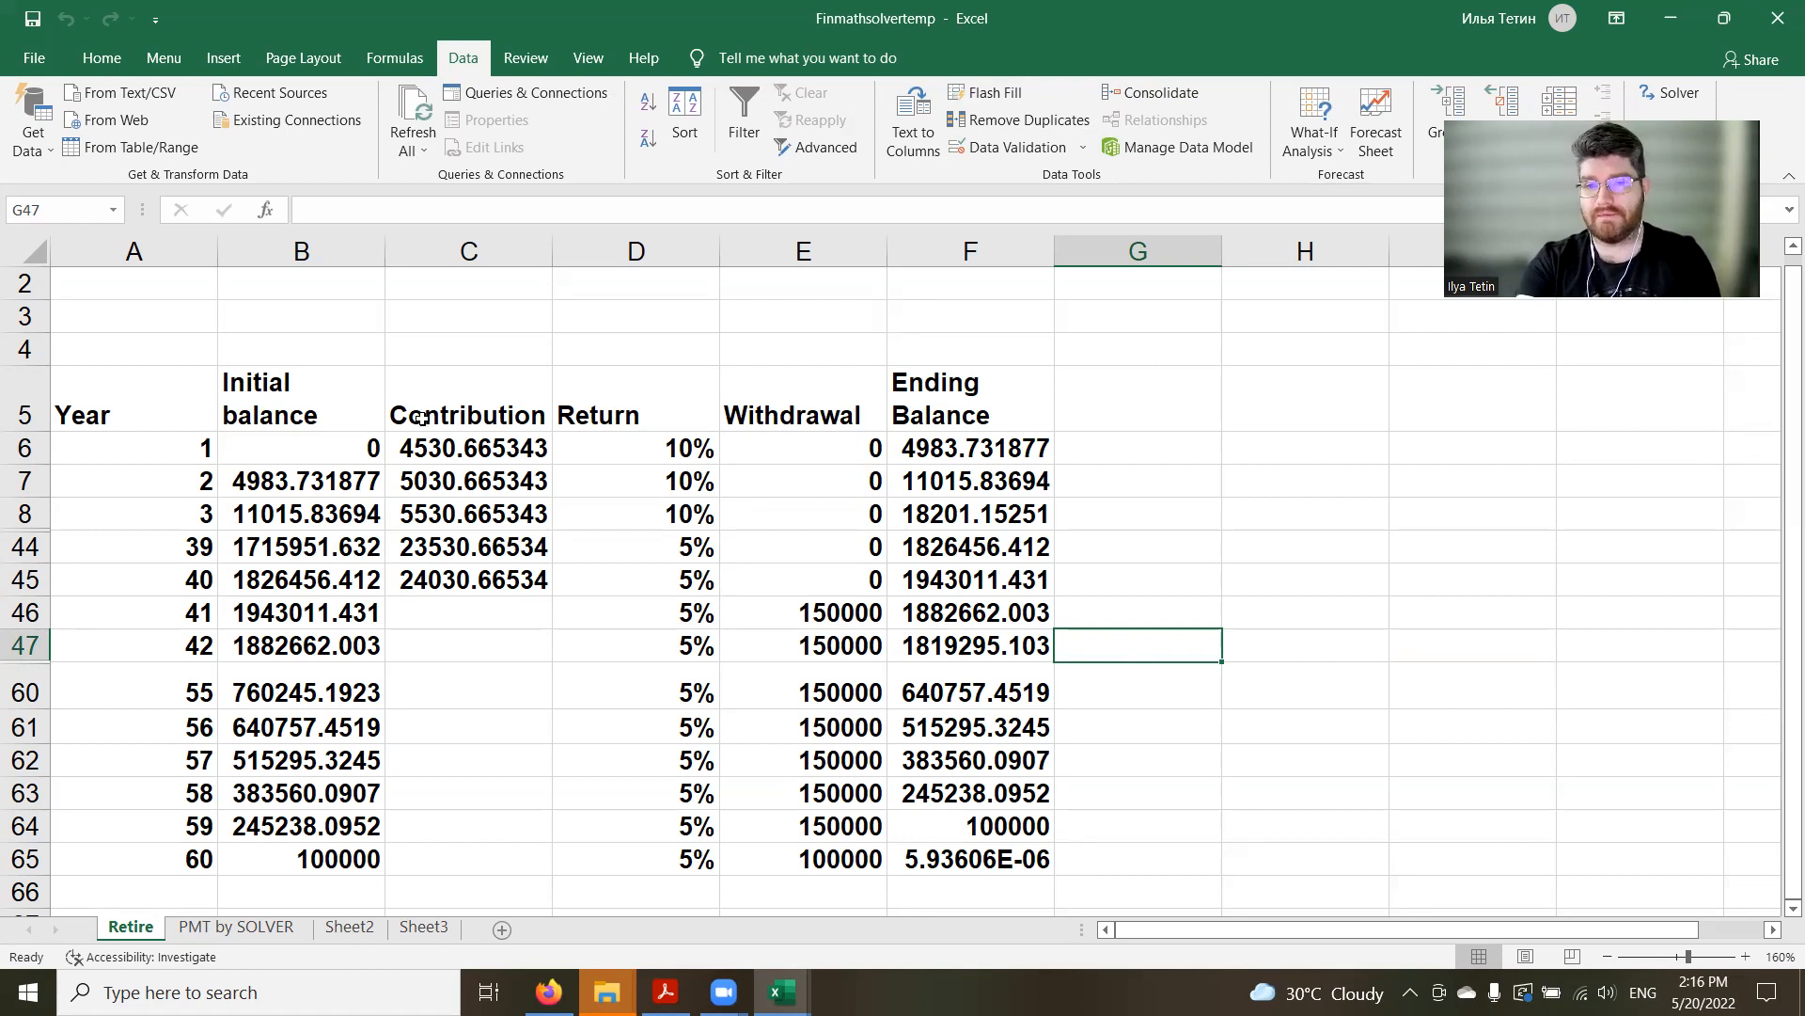
Check the full-precision year 1 contribution in C6 against the year 60 ending balance in F65
left_click(436, 445)
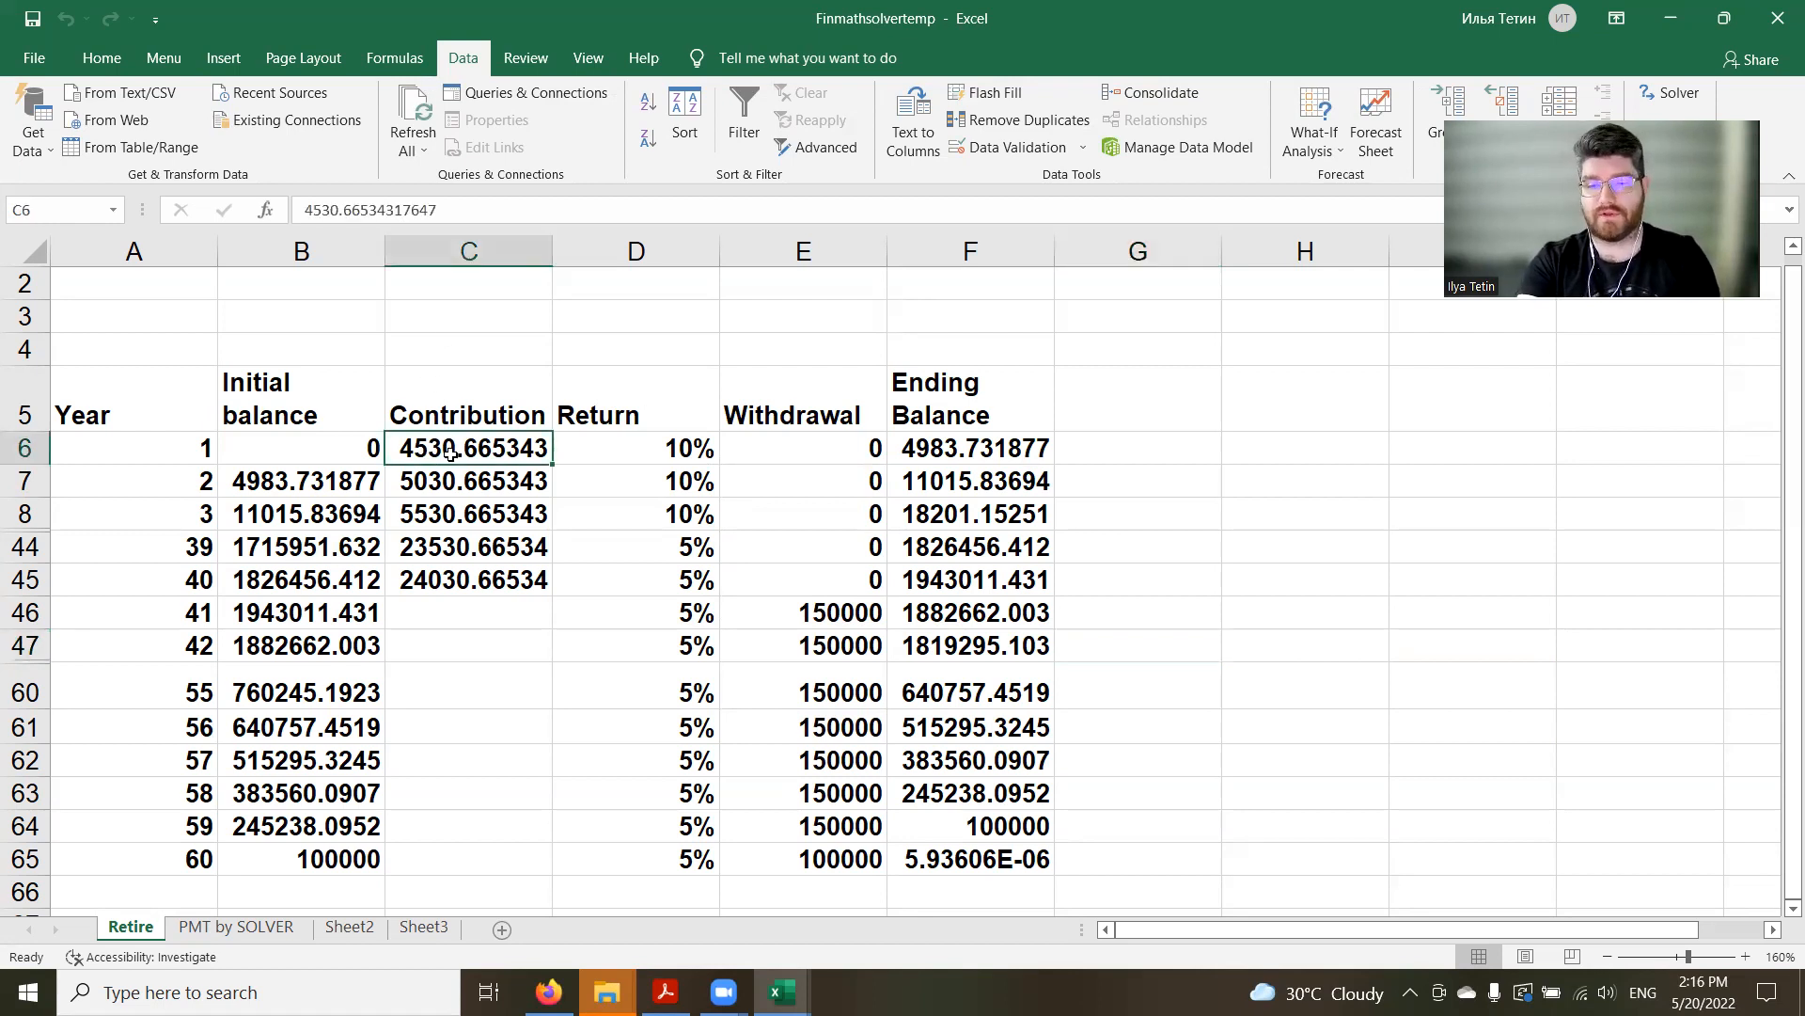
double_click(446, 455)
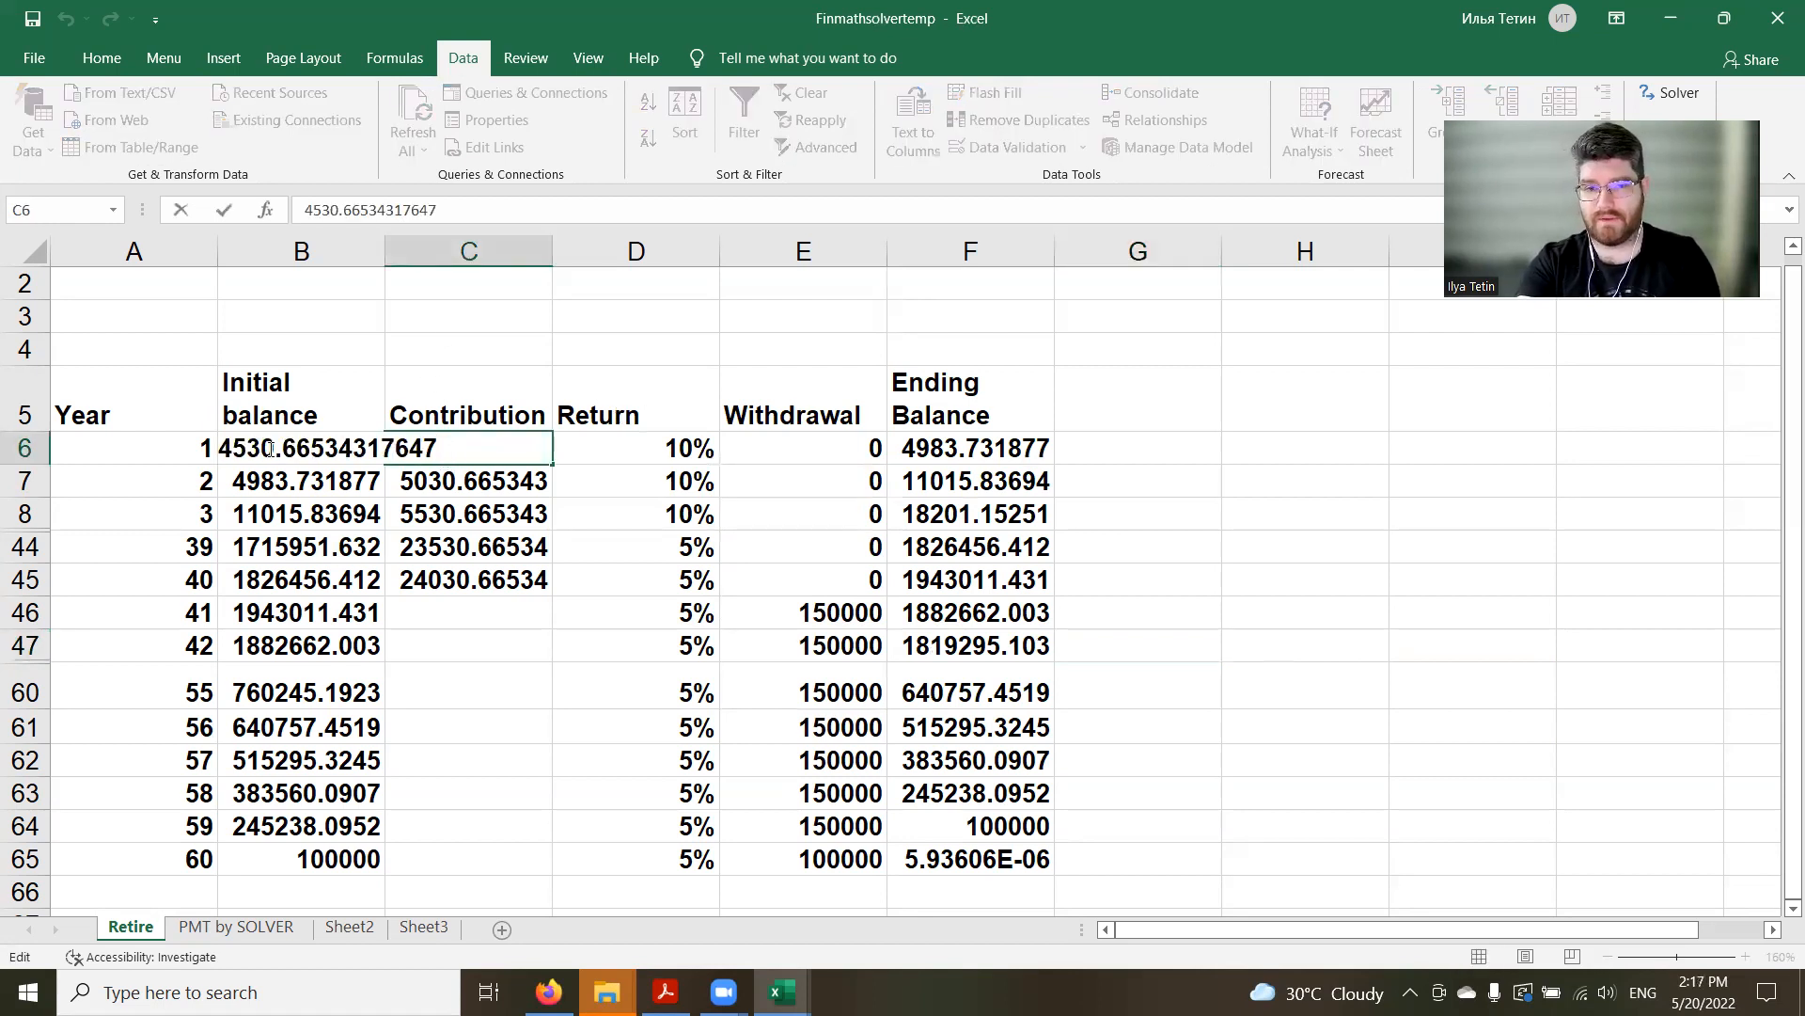
left_click(898, 860)
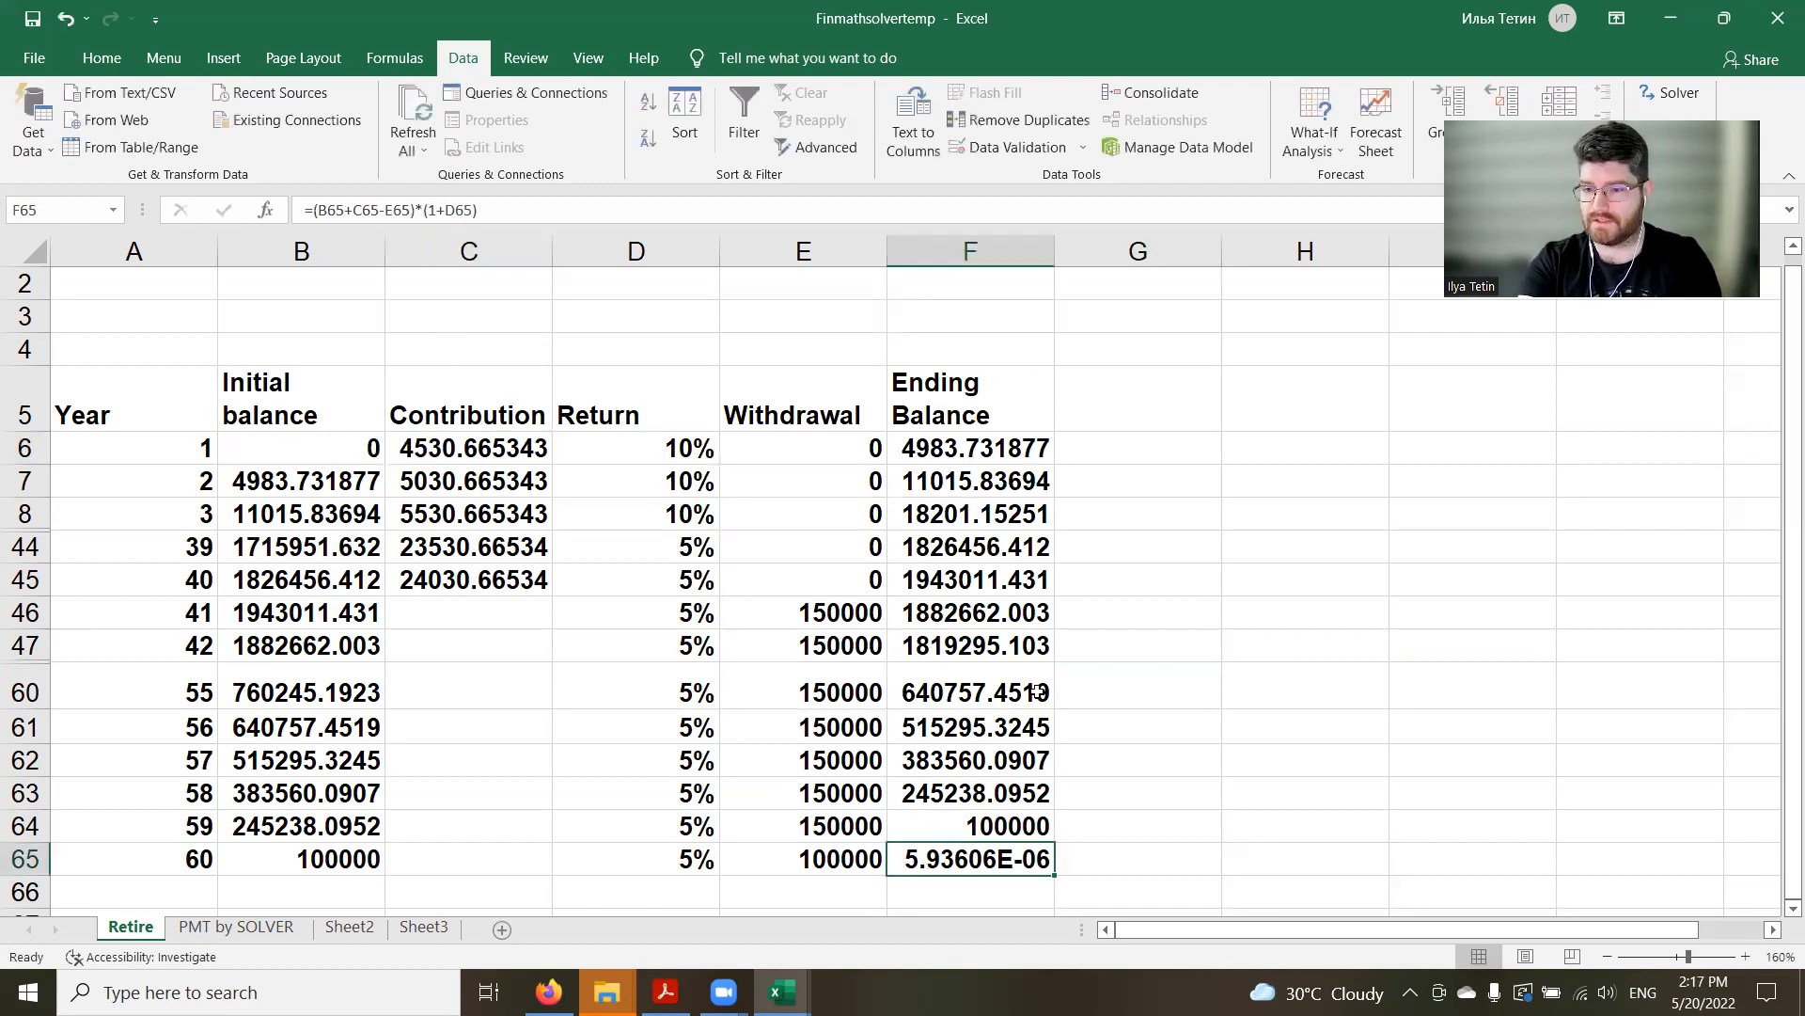
Change the Solver constraint on the year 60 ending balance to $F$65 >= 0, run Solver and keep the solution
left_click(1657, 97)
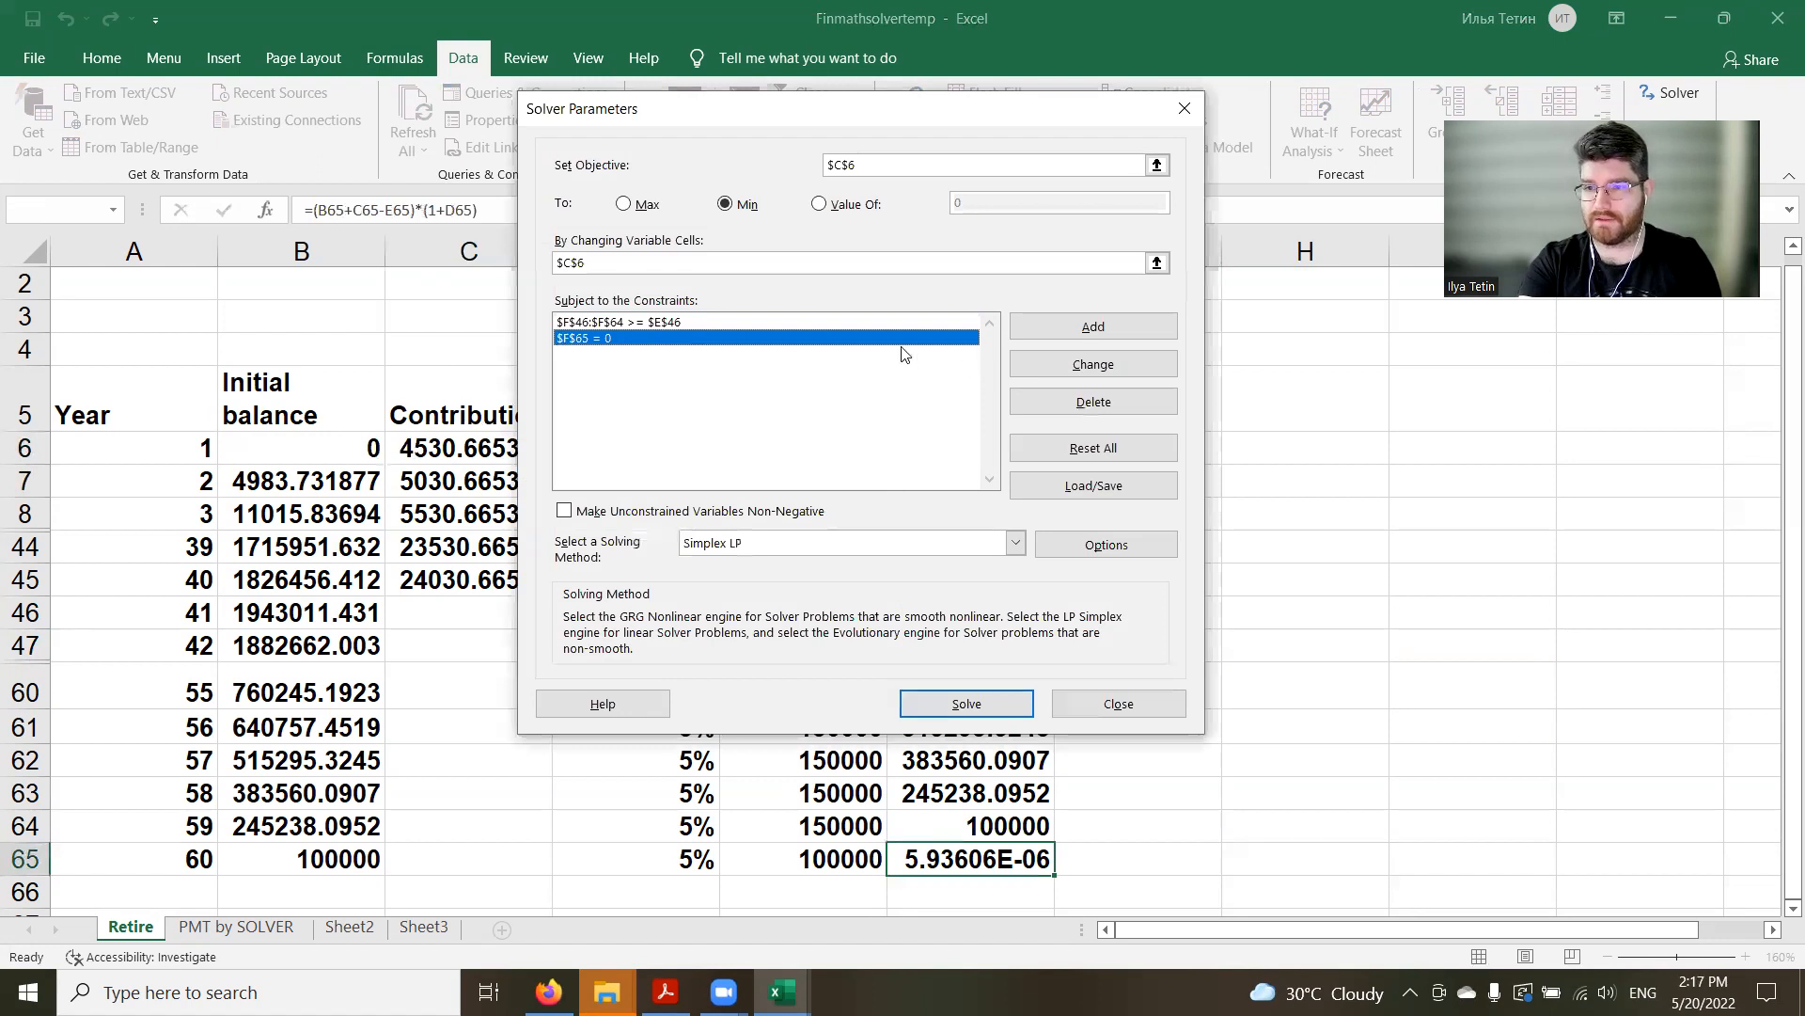
left_click(1093, 364)
left_click(857, 423)
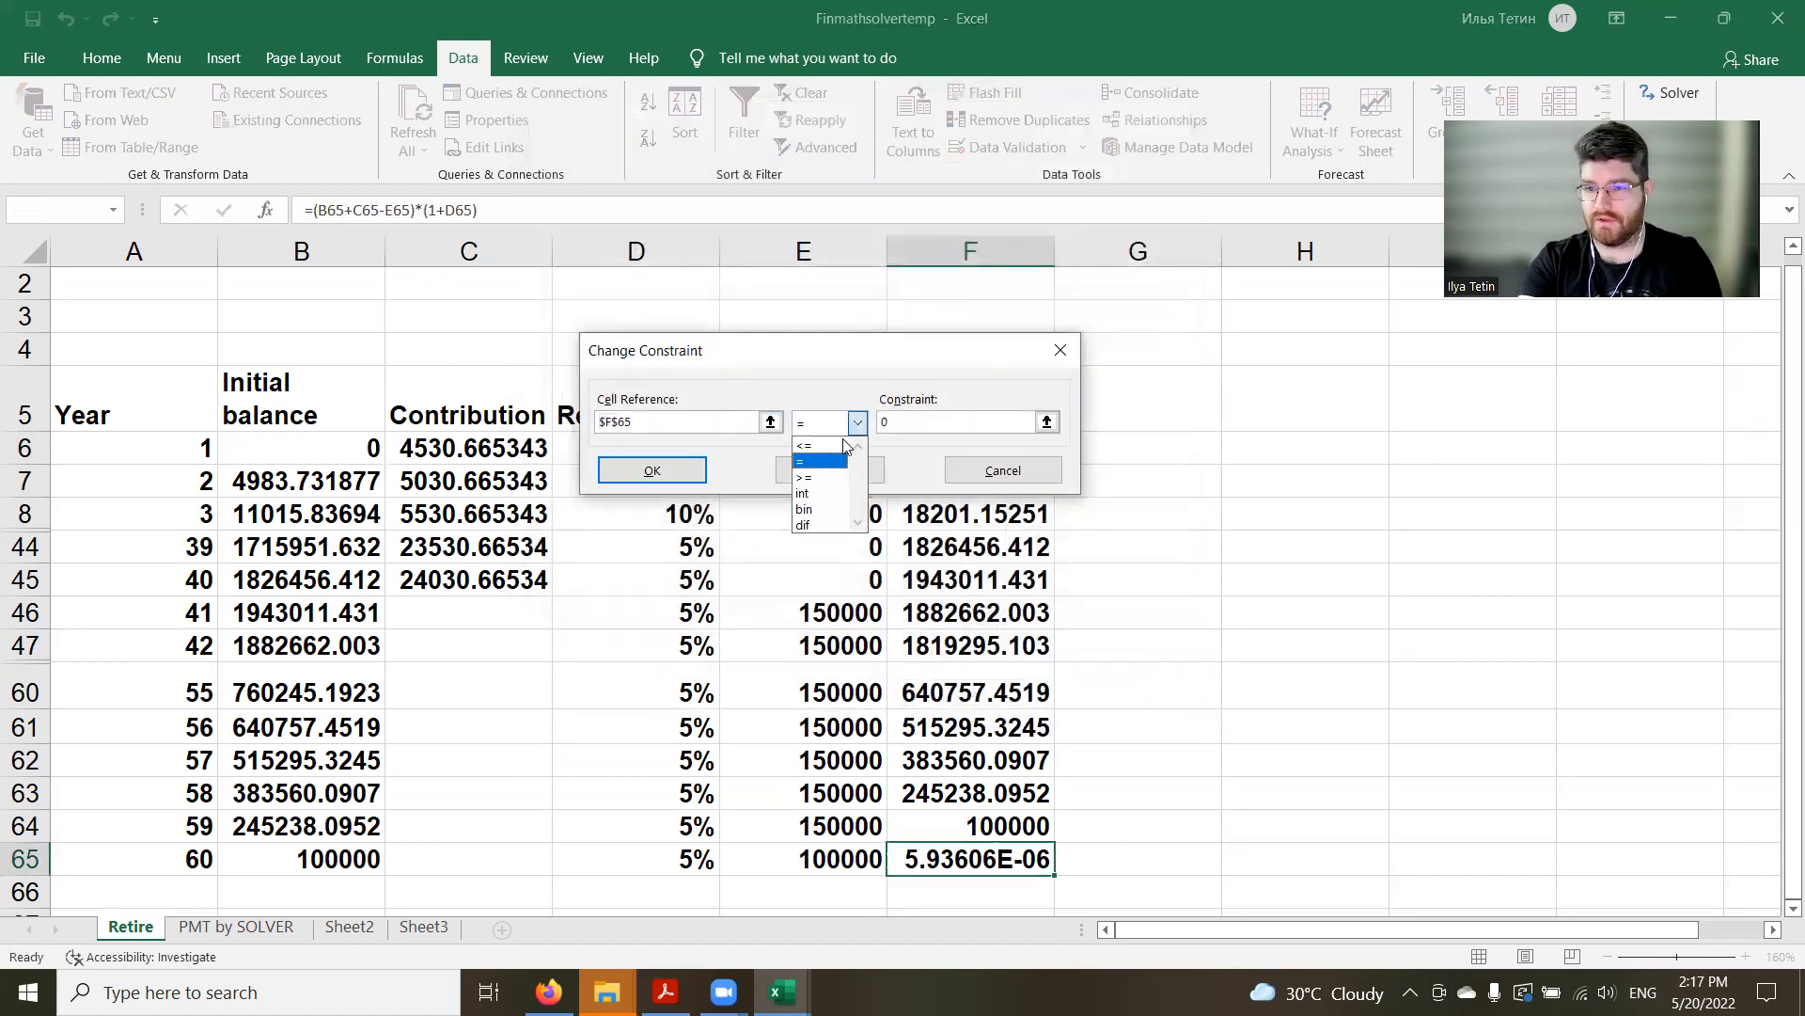
left_click(804, 476)
left_click(698, 472)
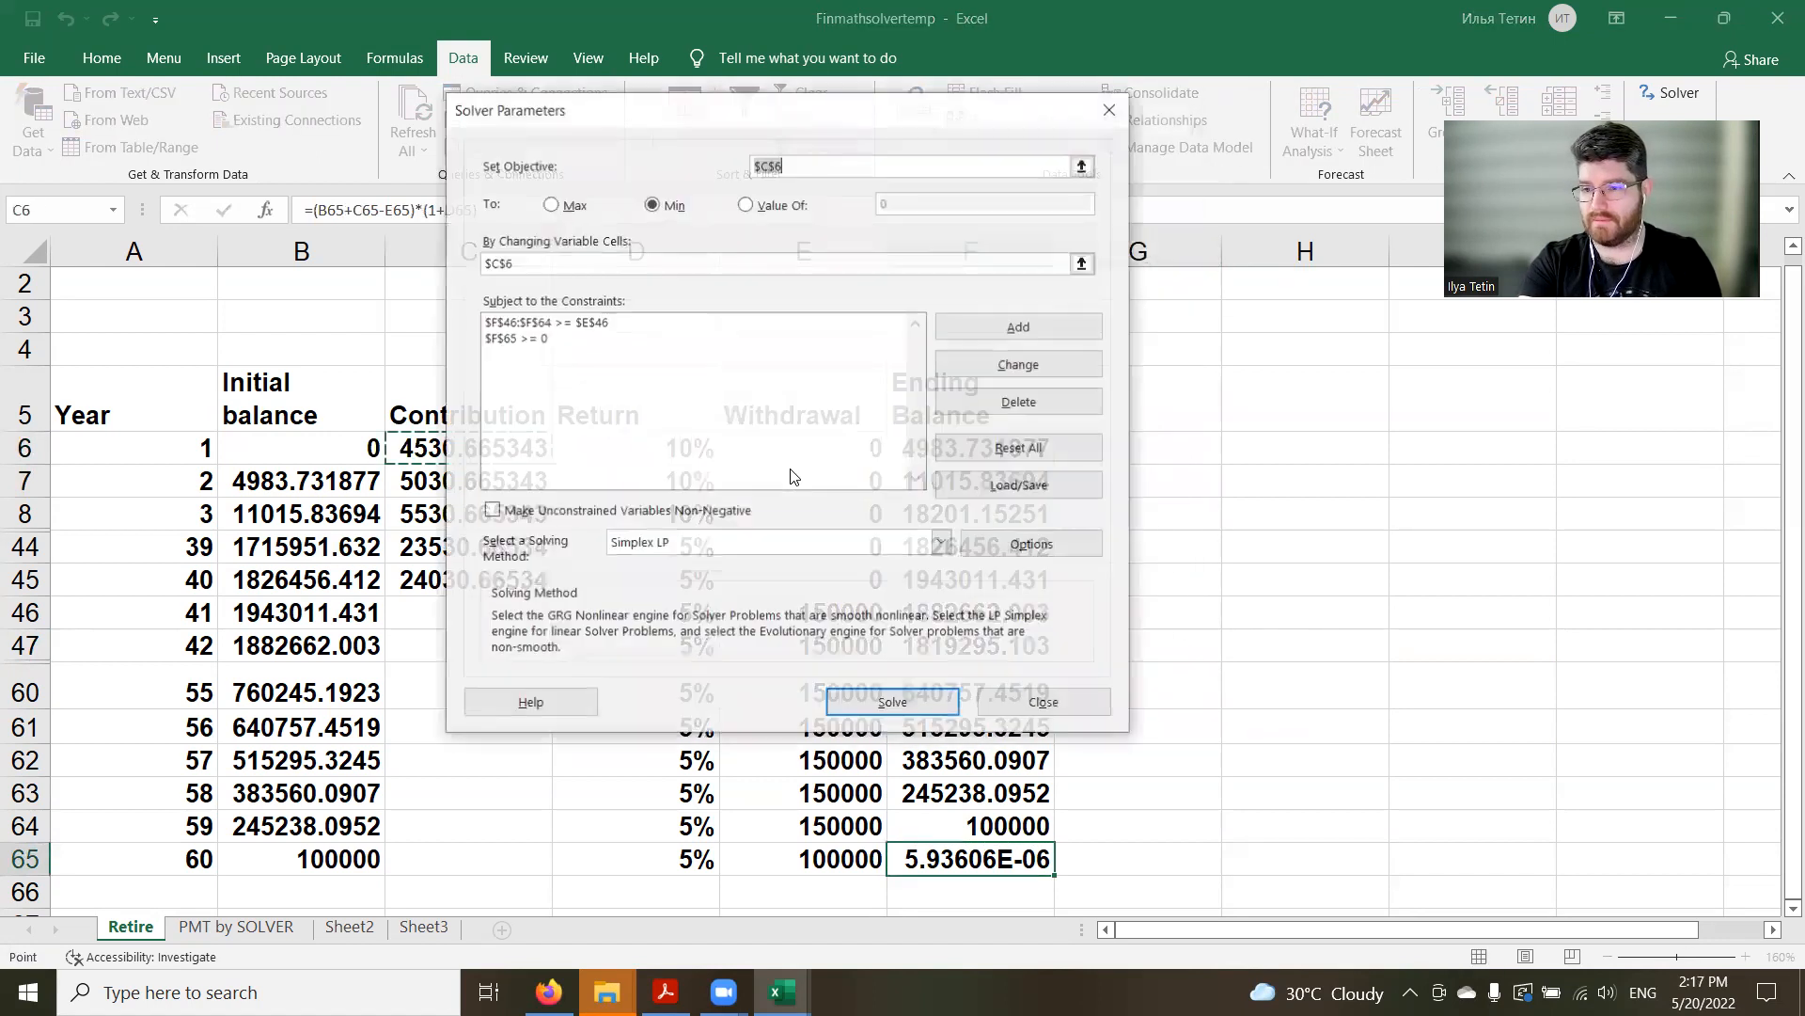
left_click(861, 697)
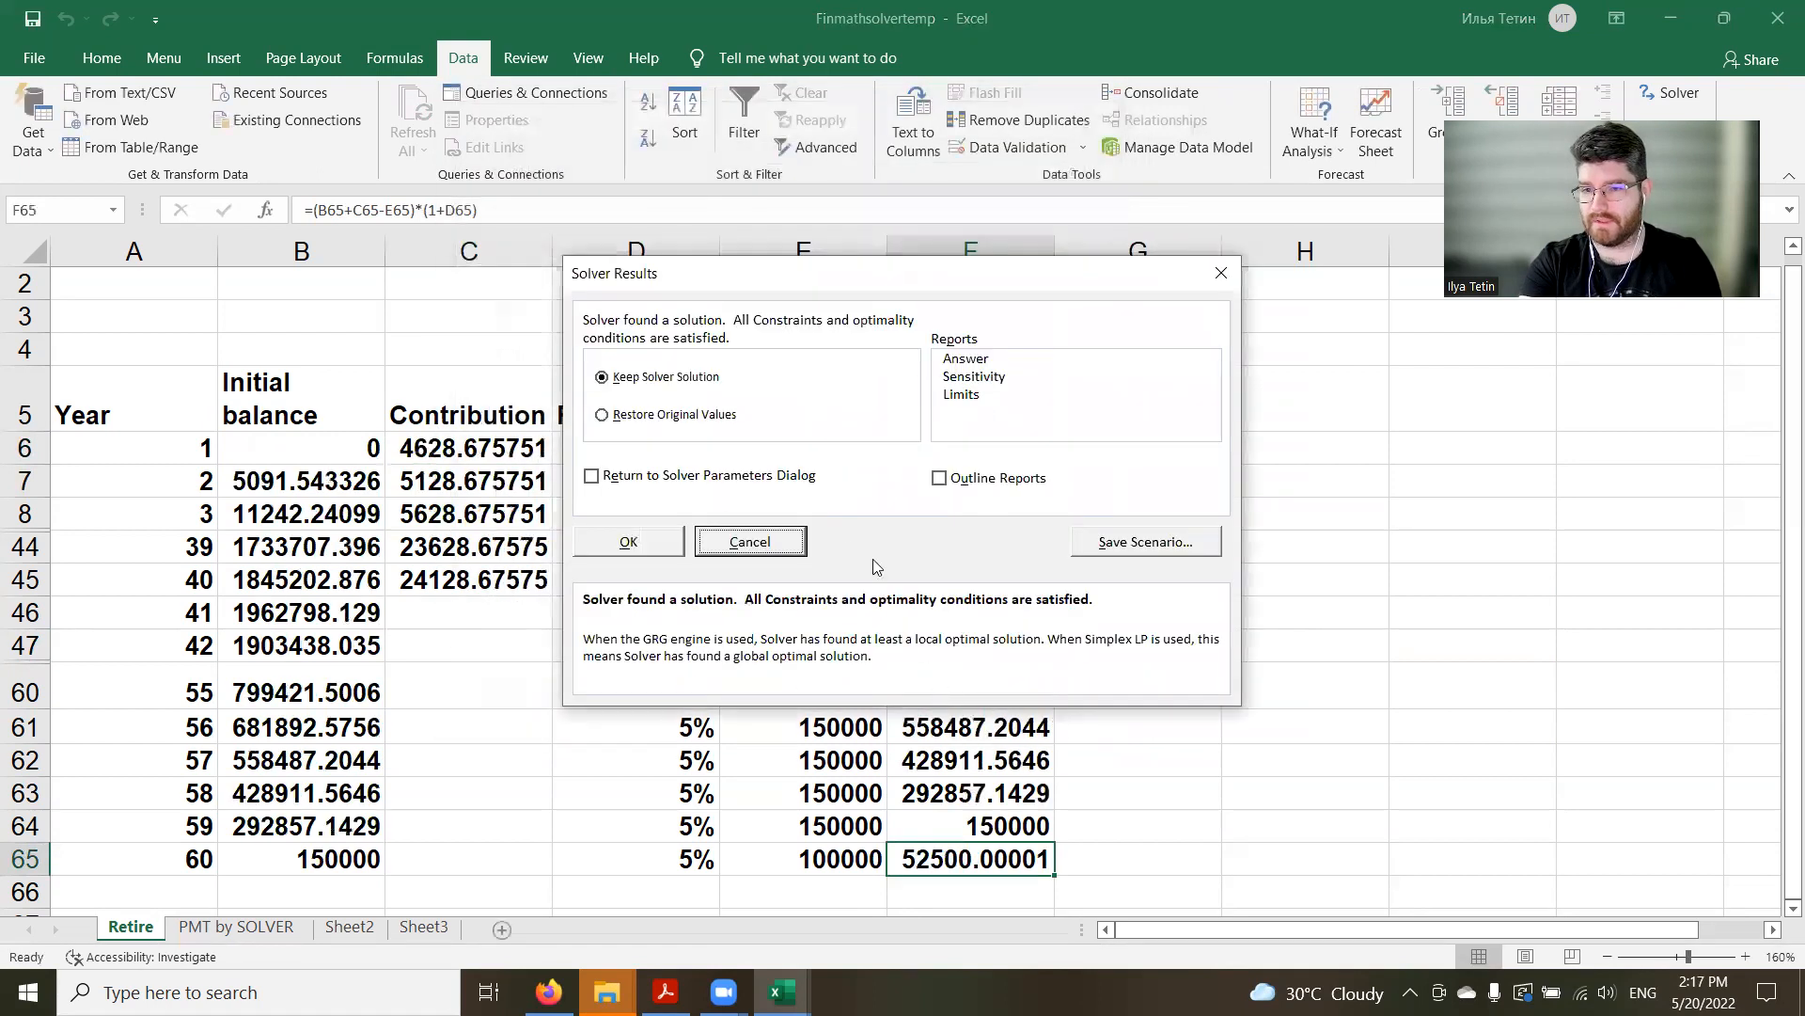
left_click(664, 543)
Examine the solved year 1 contribution in C6, the ending balances in F46:F64 and the year 60 balance in F65
left_click_drag(997, 825, 974, 616)
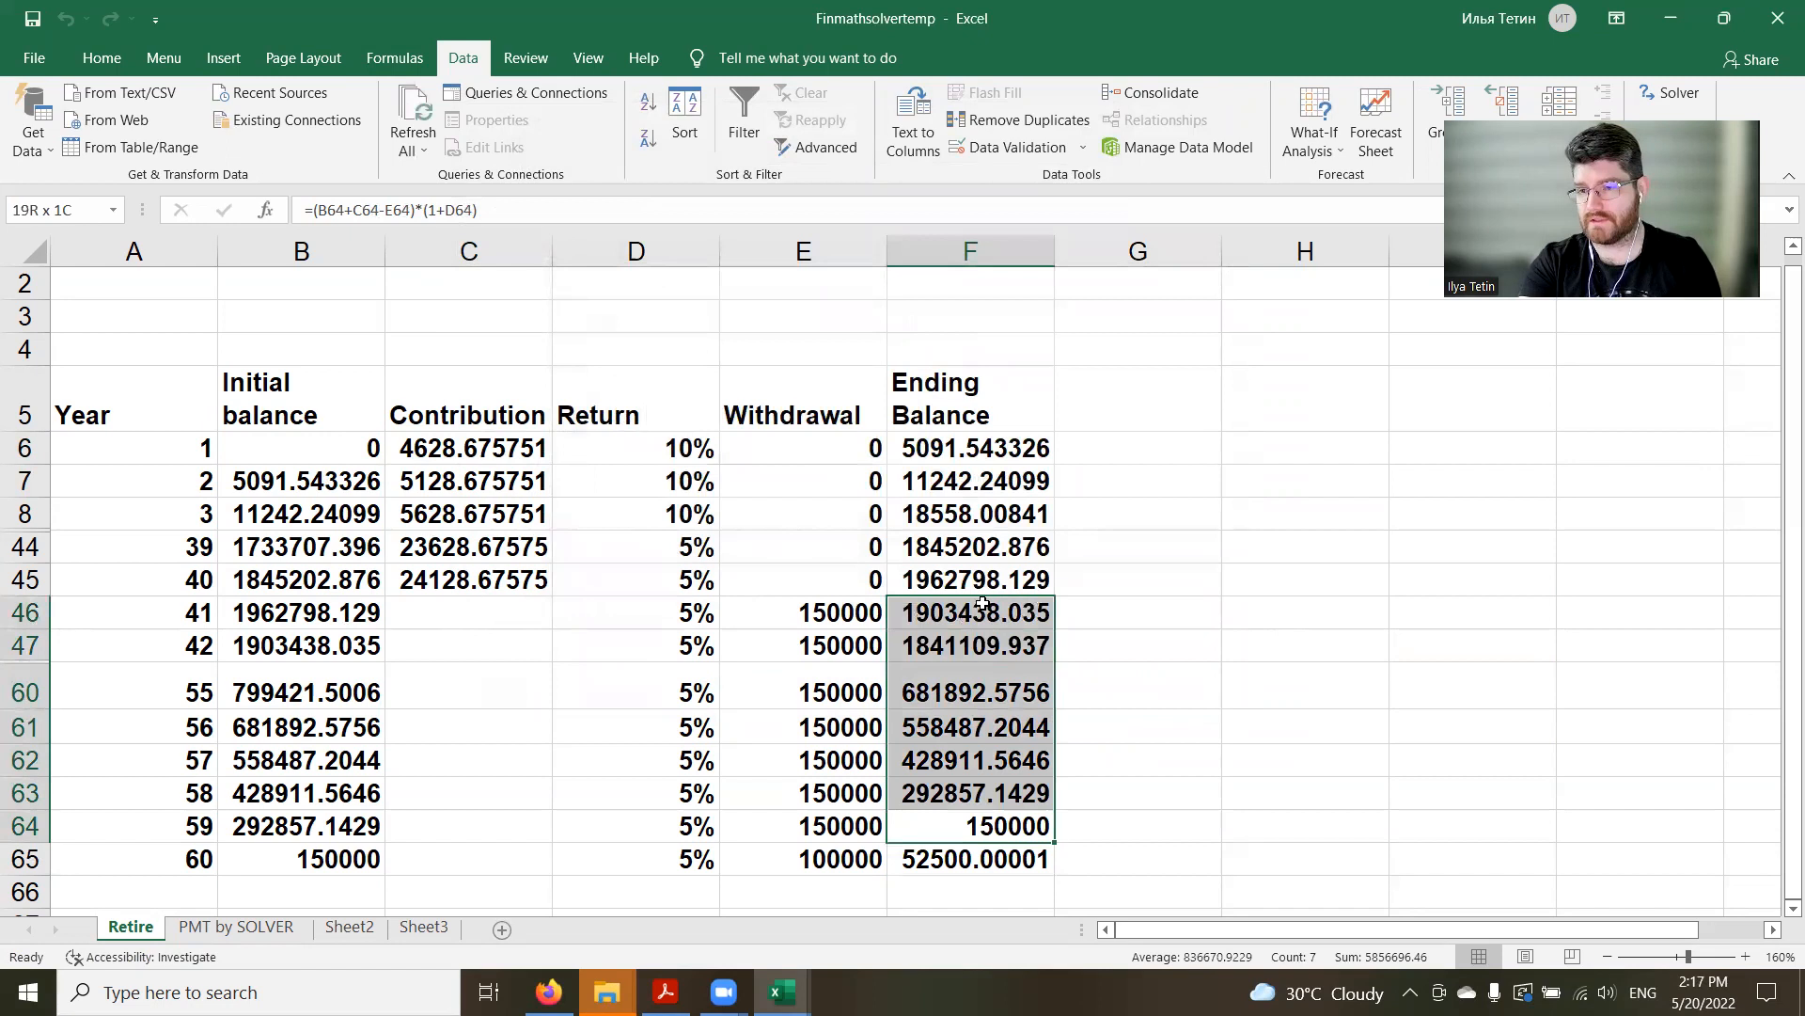
left_click(954, 857)
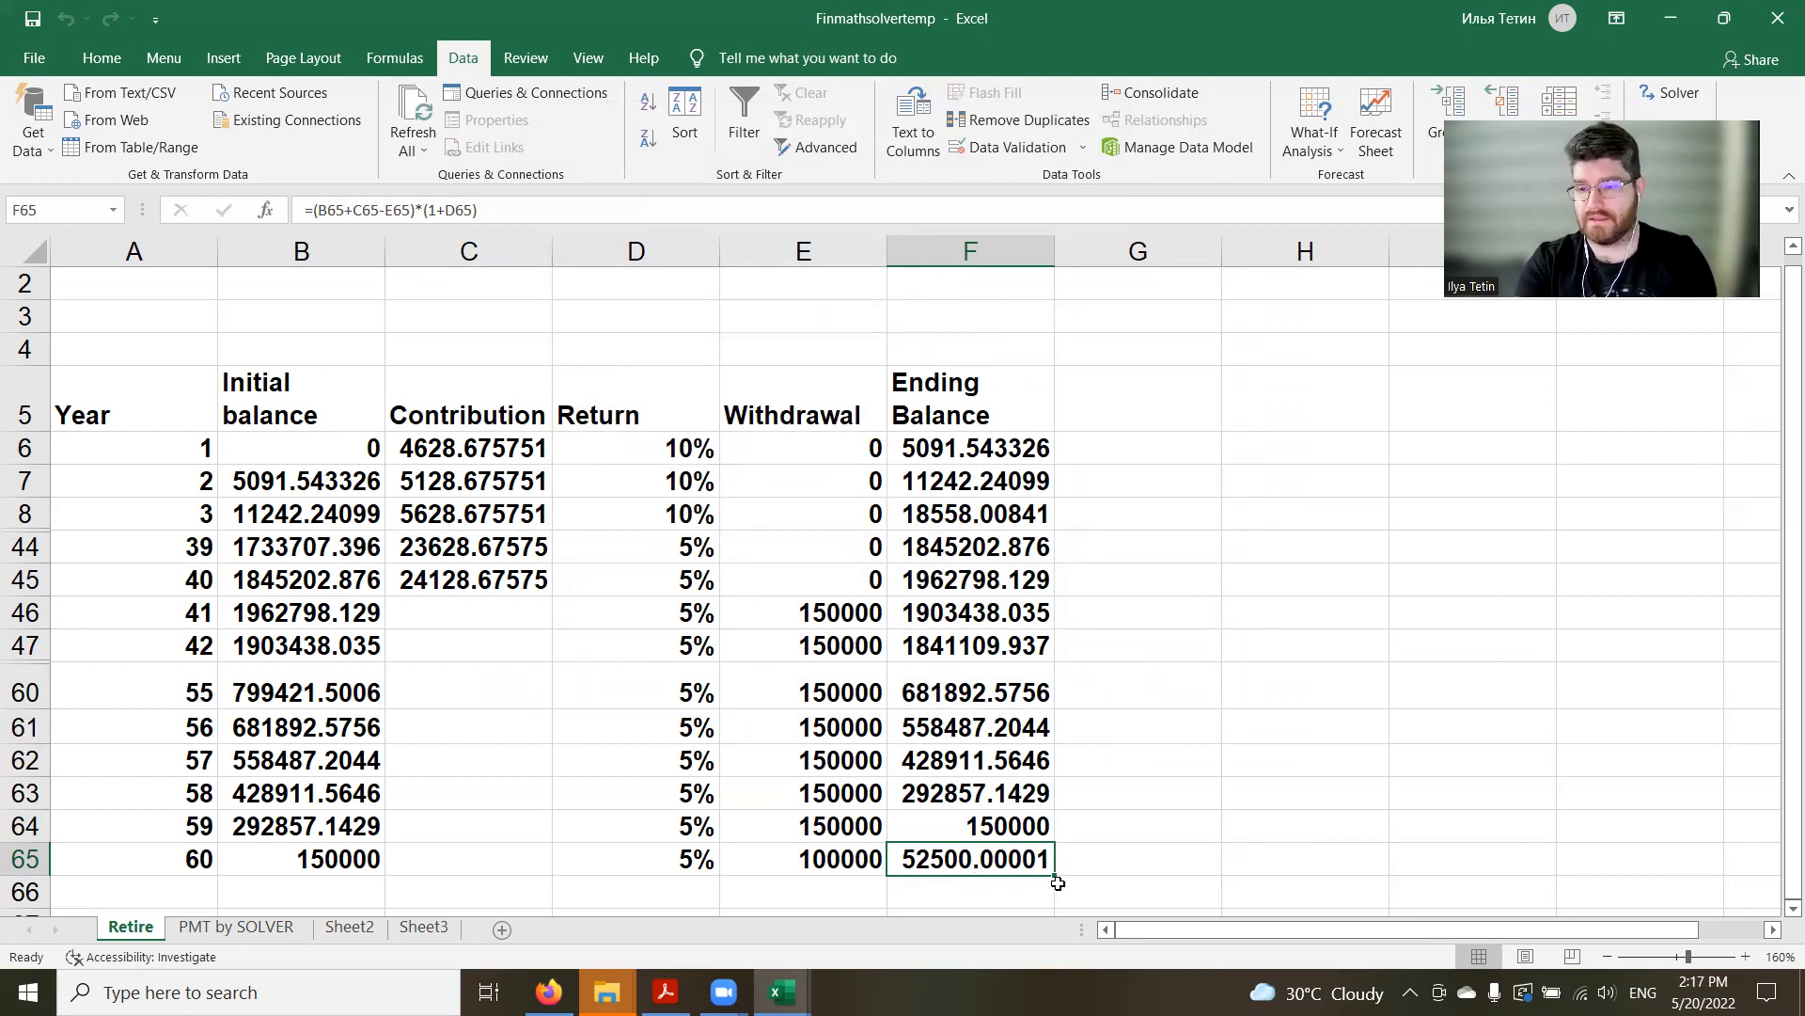
left_click(480, 445)
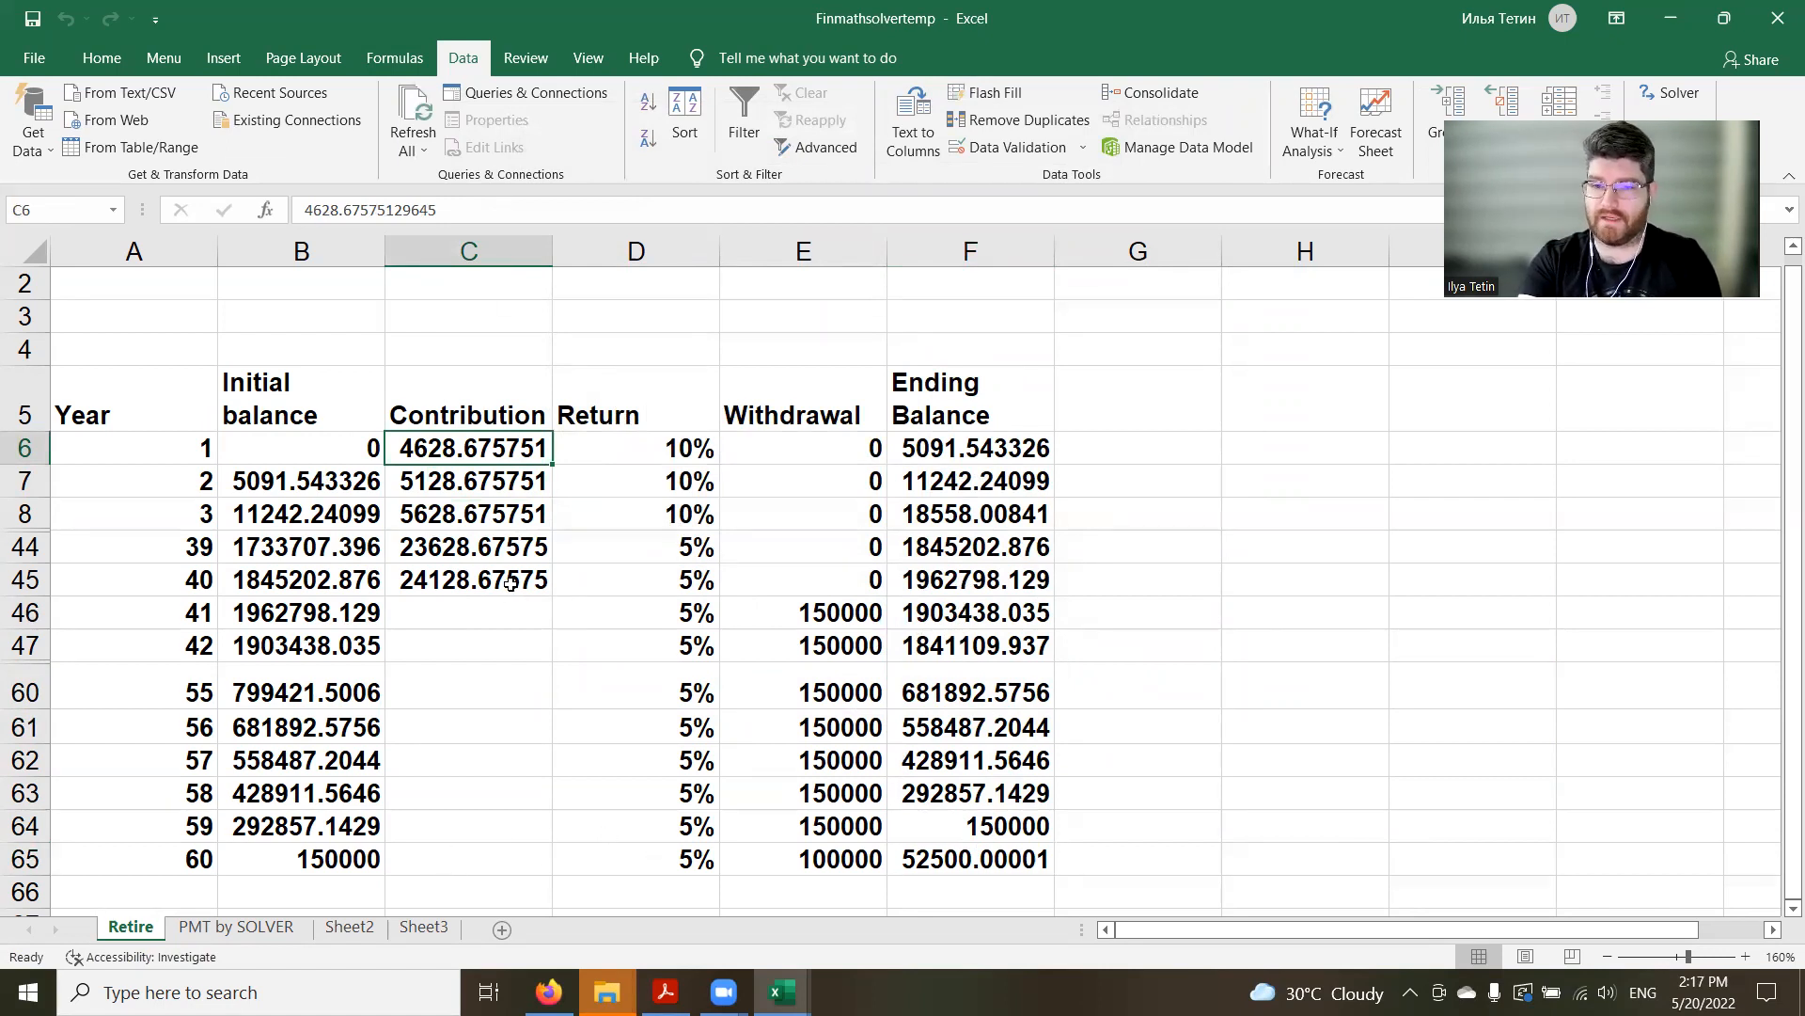
left_click(1005, 863)
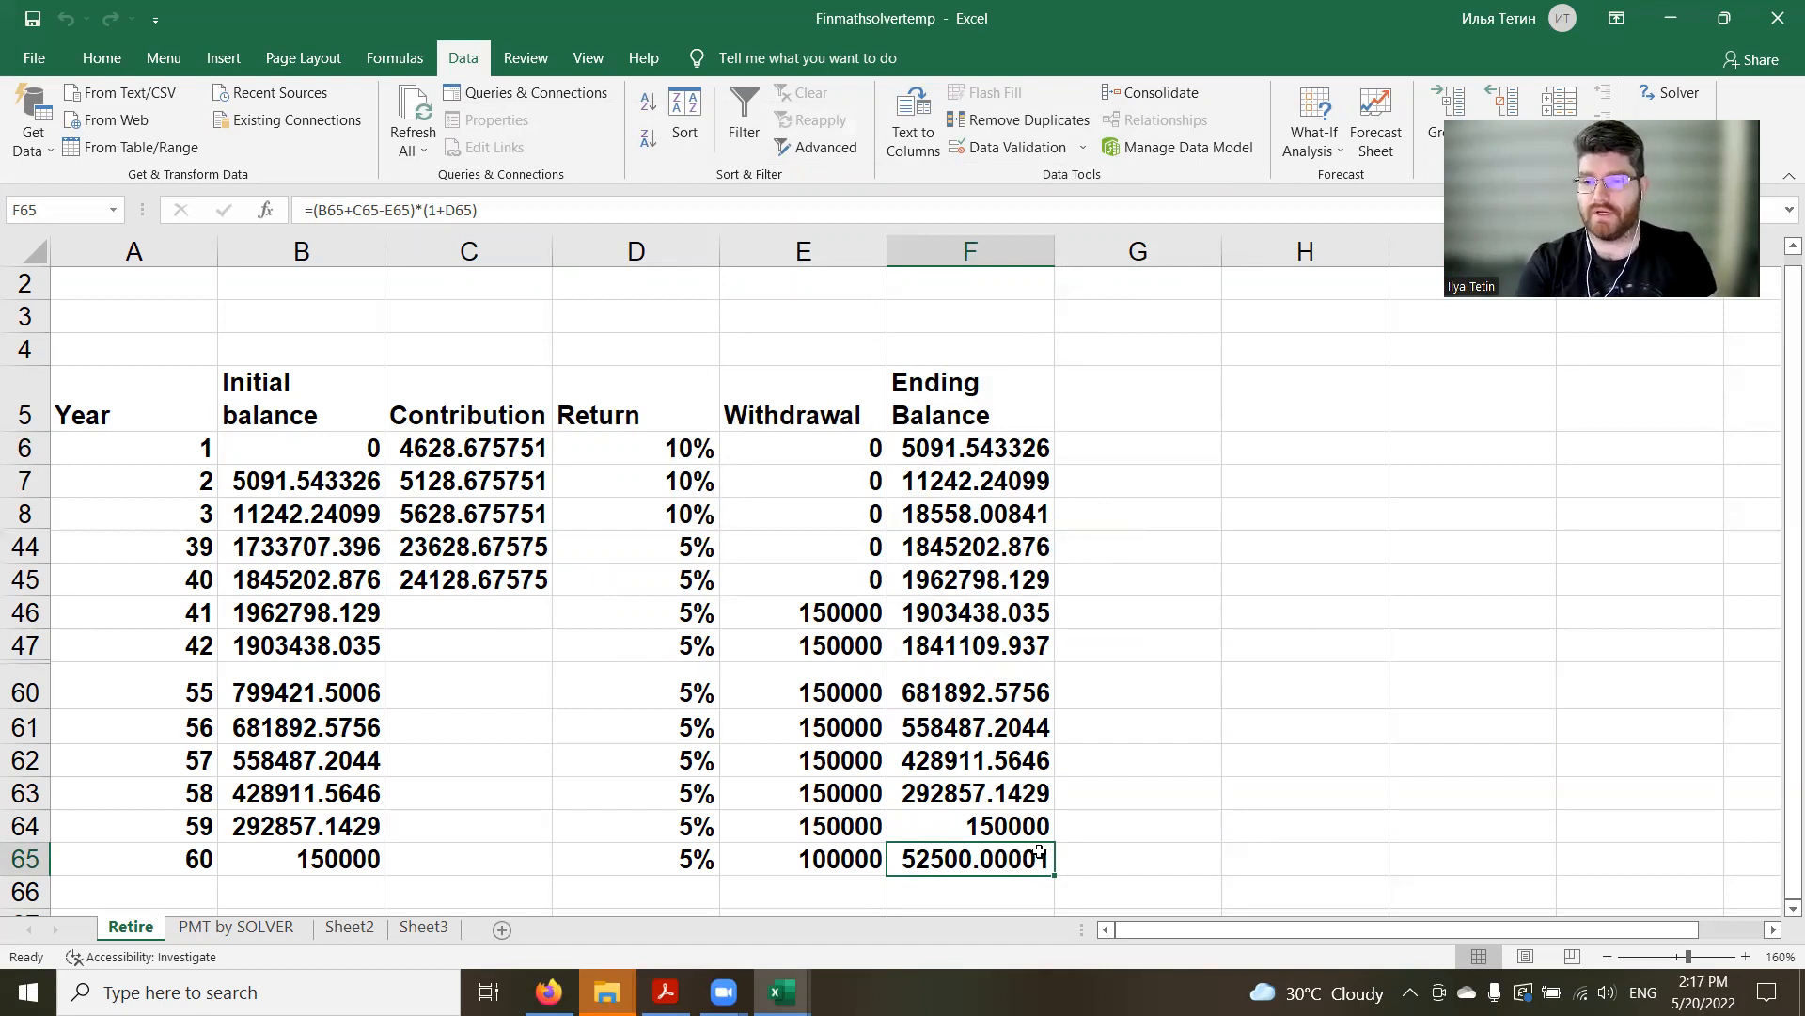
left_click_drag(997, 828, 1000, 620)
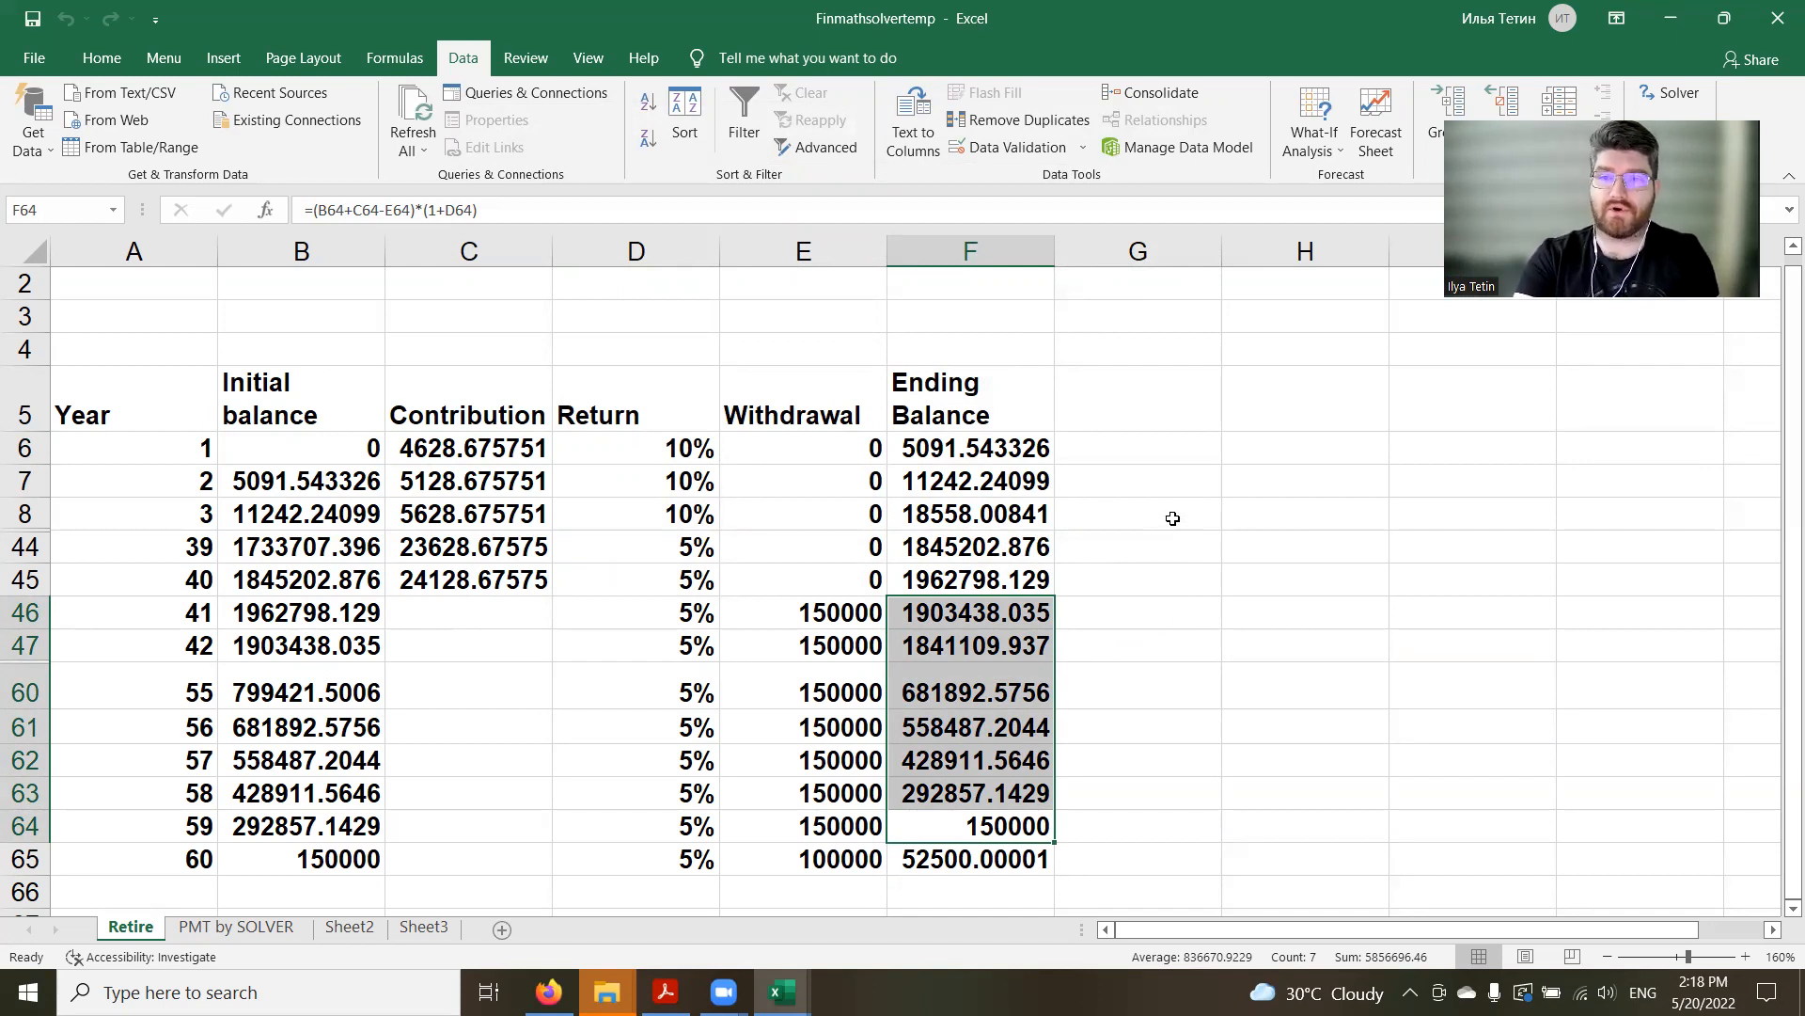
left_click(1170, 347)
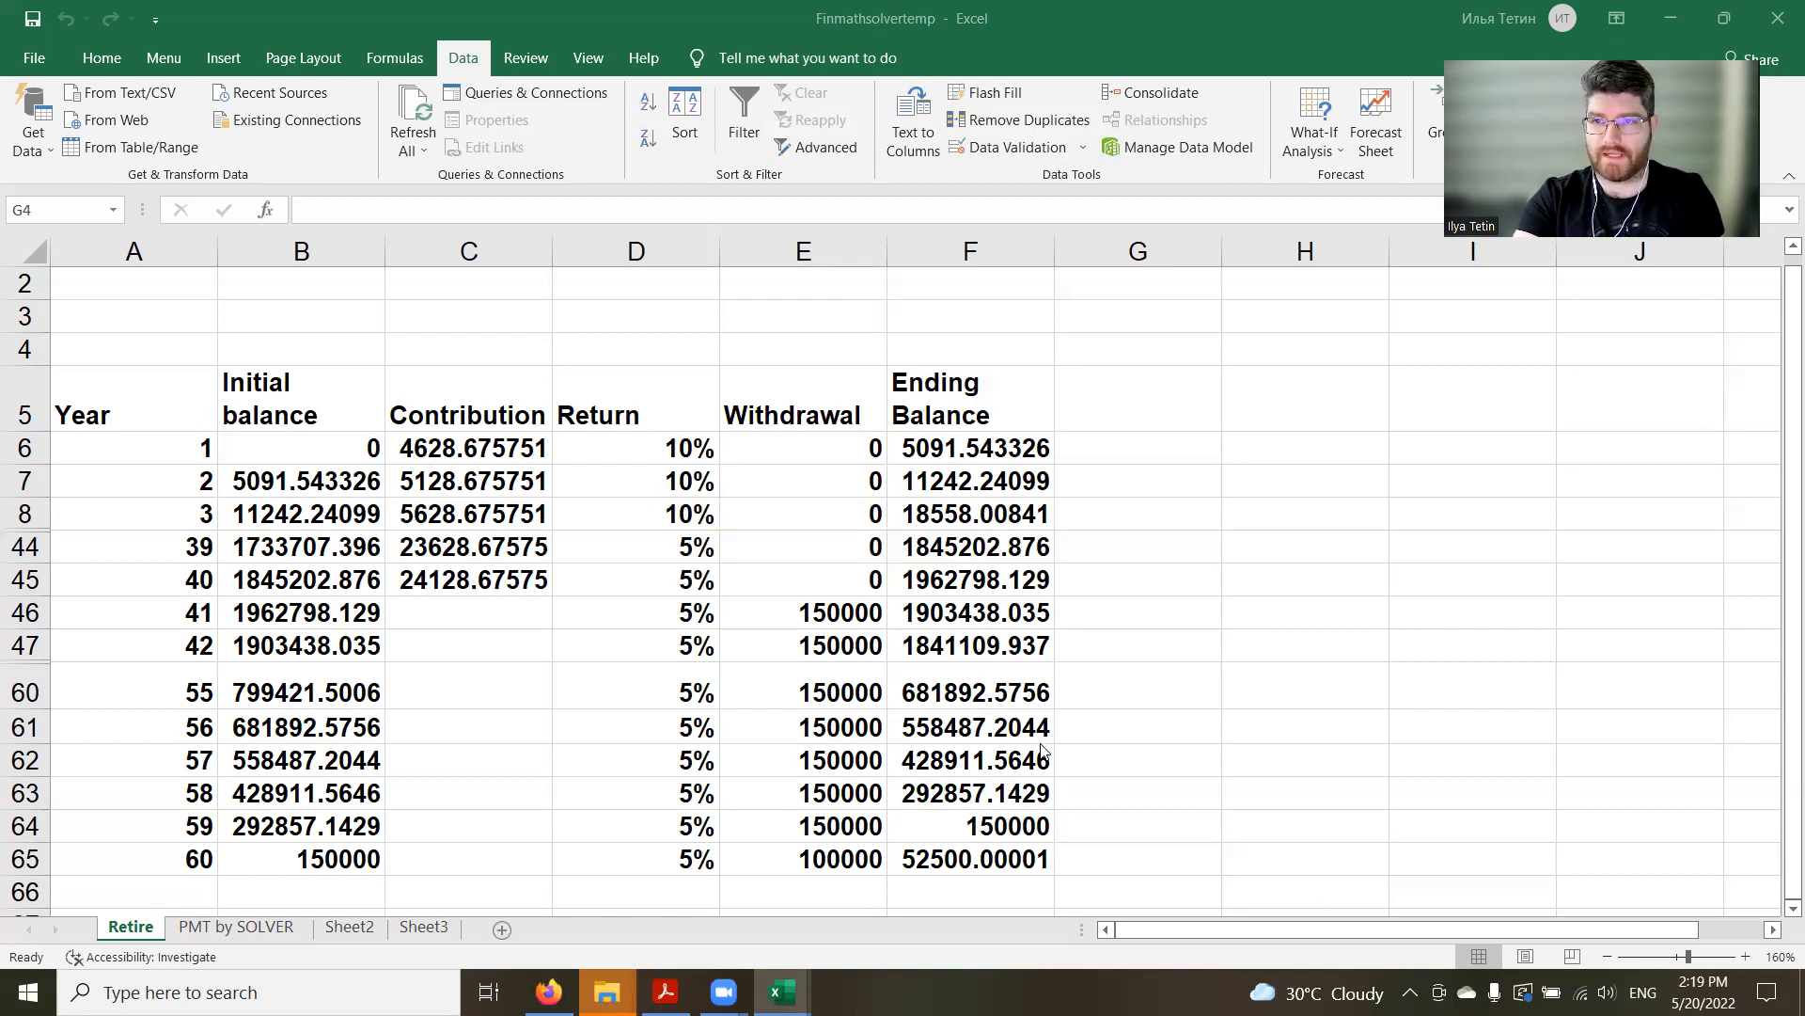
Open the PMT by SOLVER sheet and inspect the PMT formula in C2
left_click(283, 927)
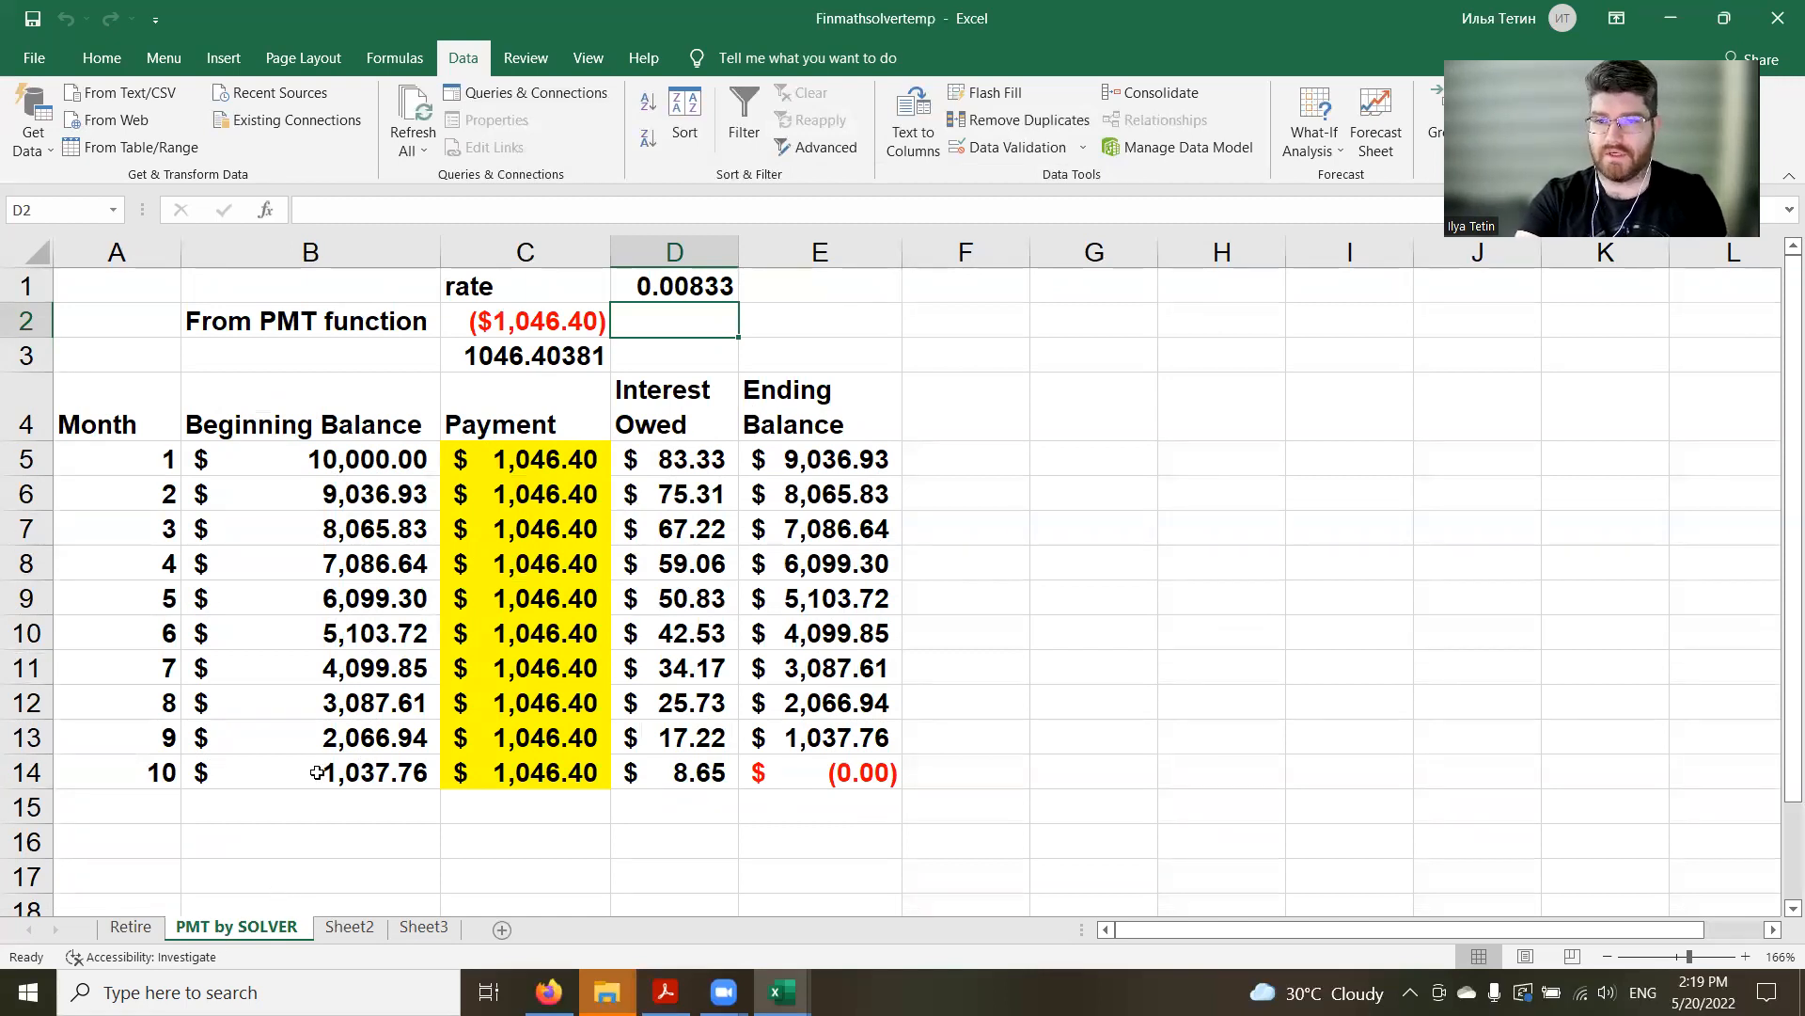
left_click(502, 324)
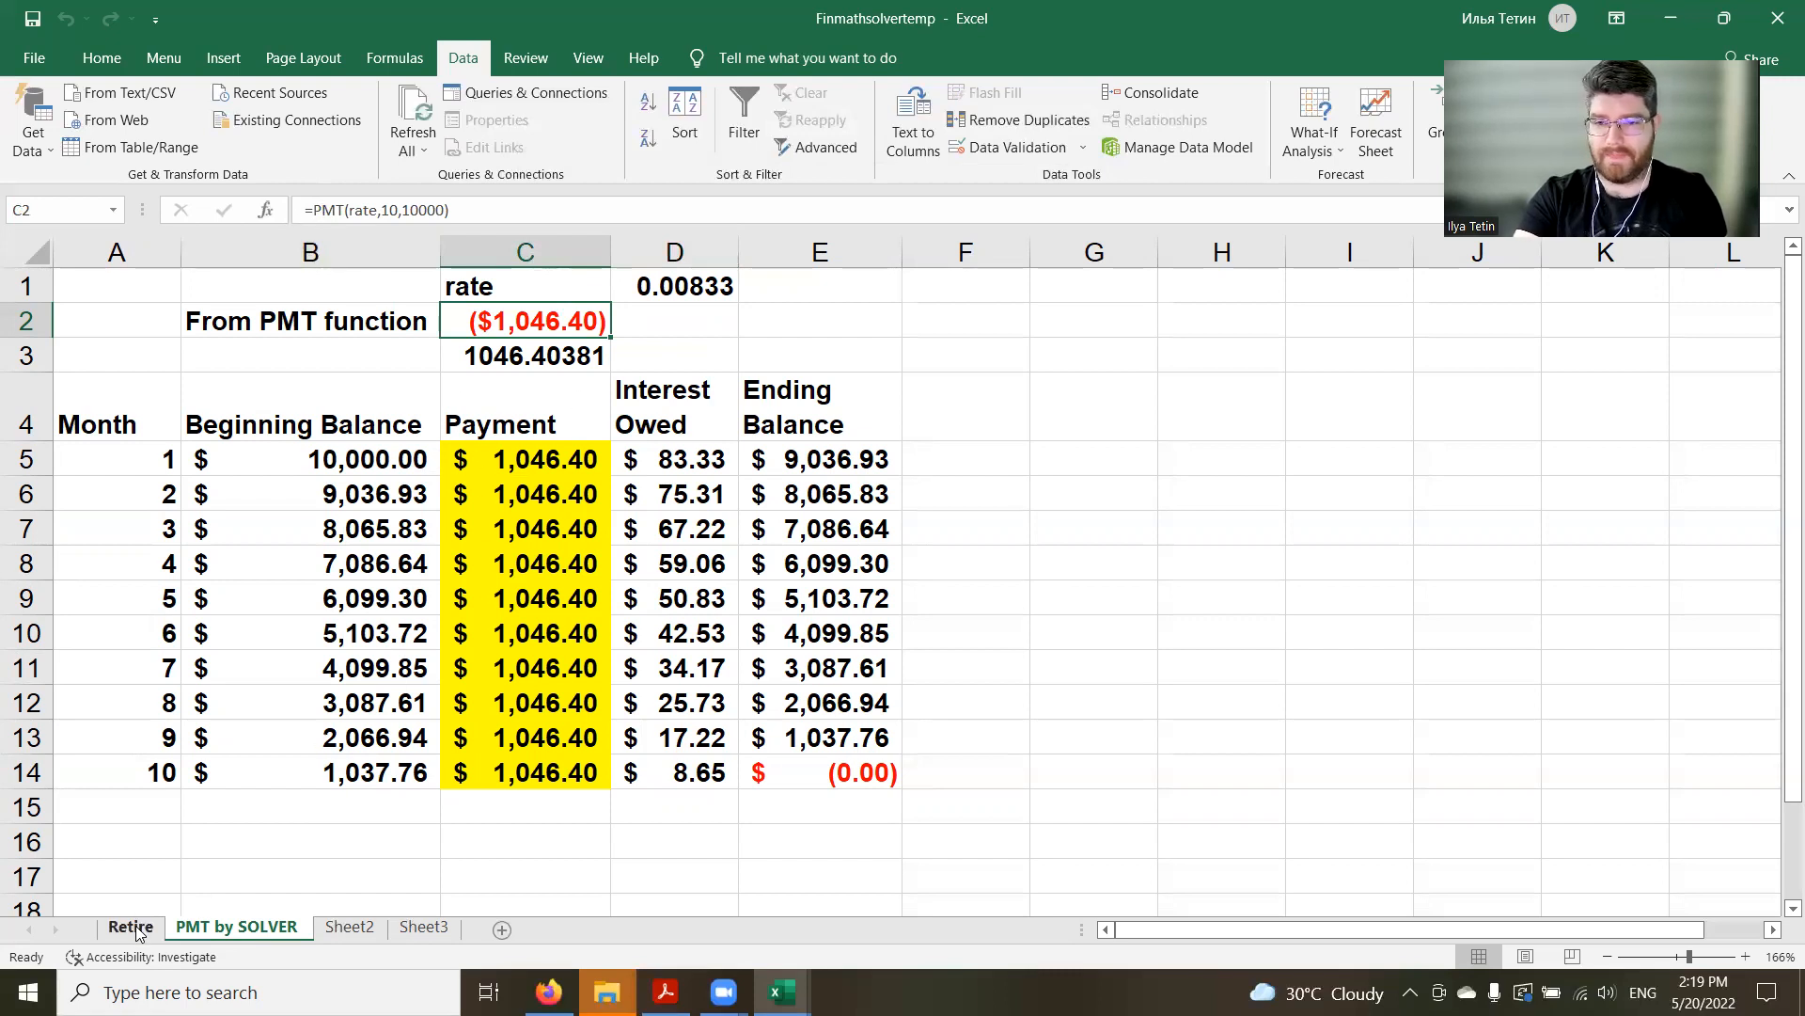
key("alt+Tab")
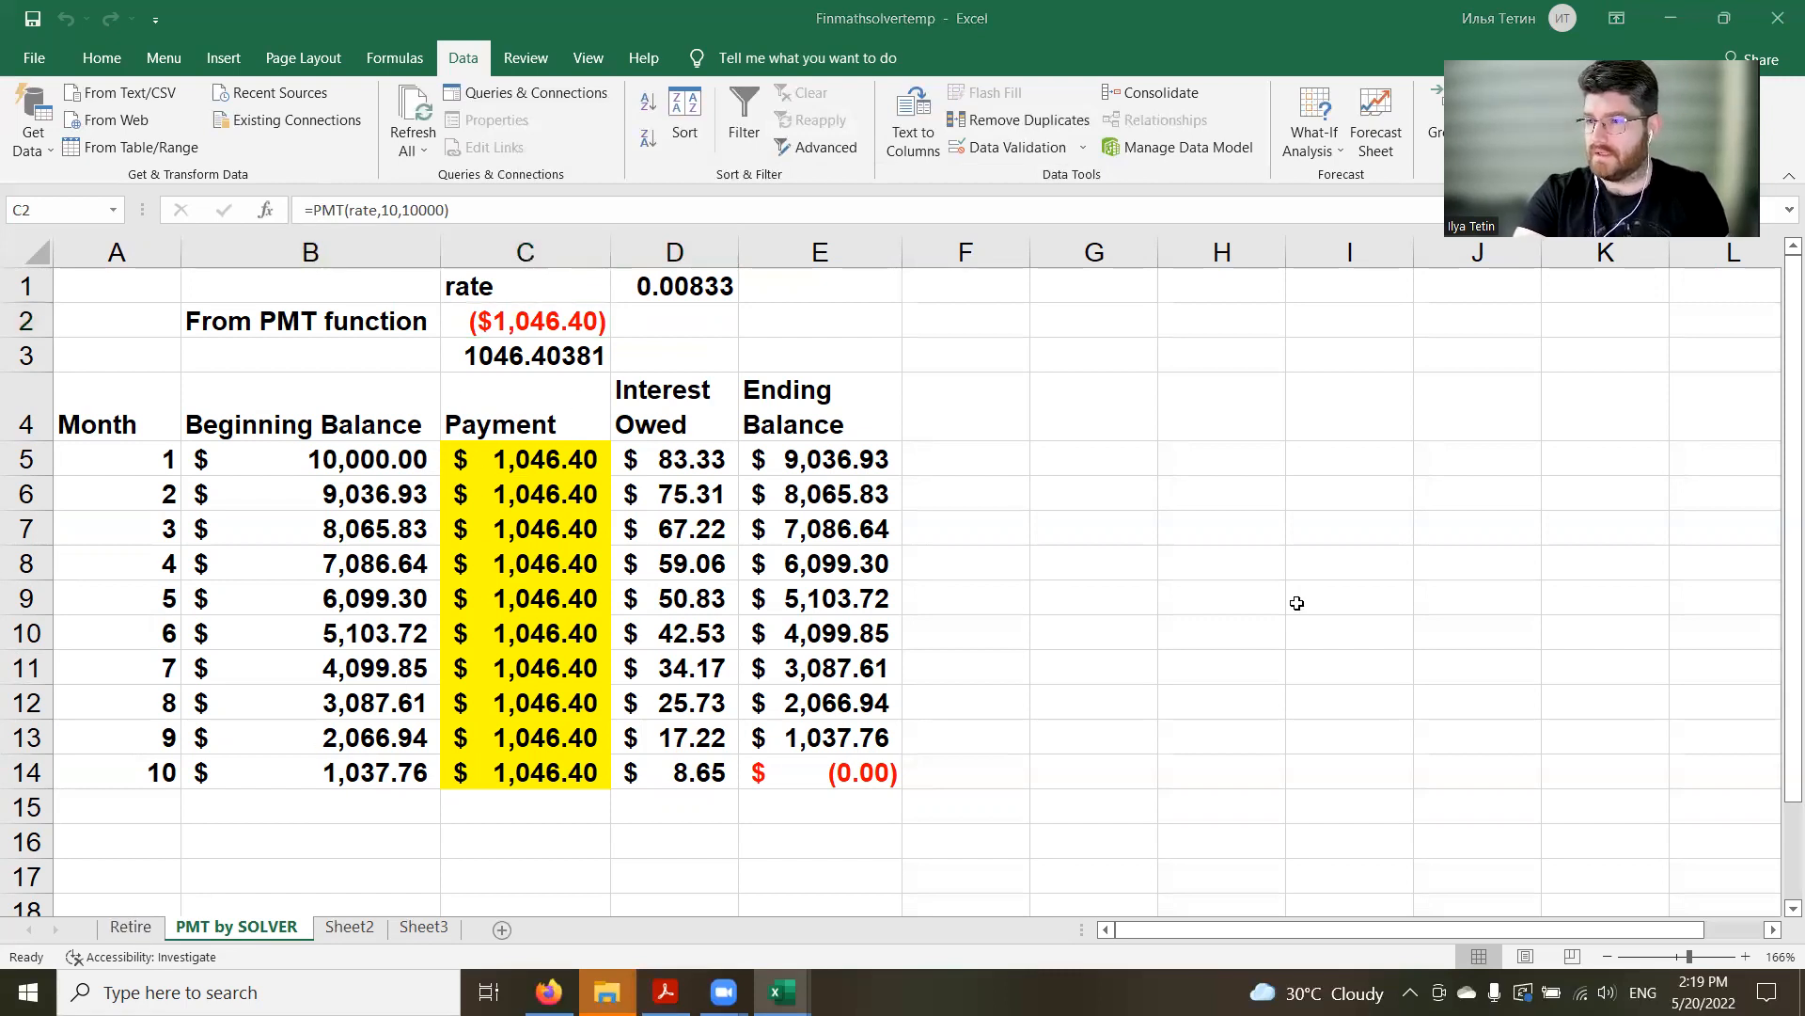